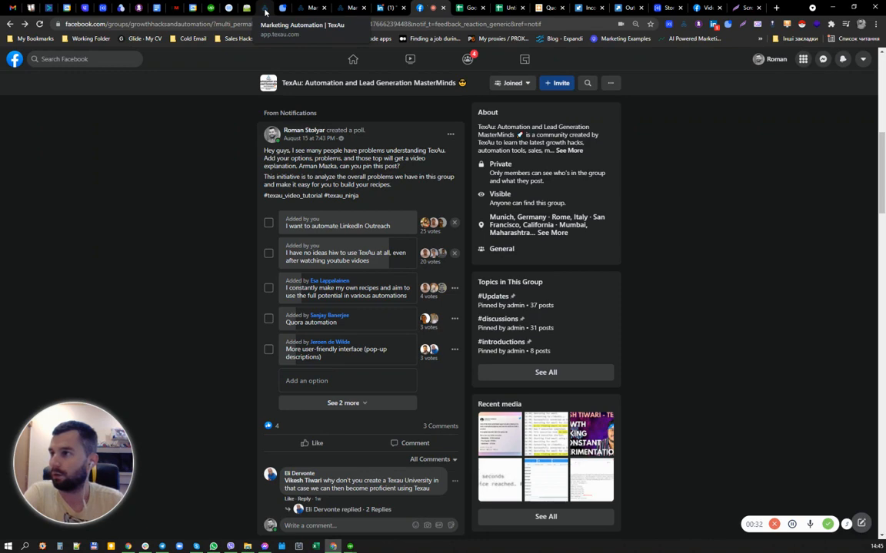
- Examine the LinkedIn people search for "CEO" OR "Founder", filtered to 2nd connections, California and Construction, including its result list and result count
click(385, 7)
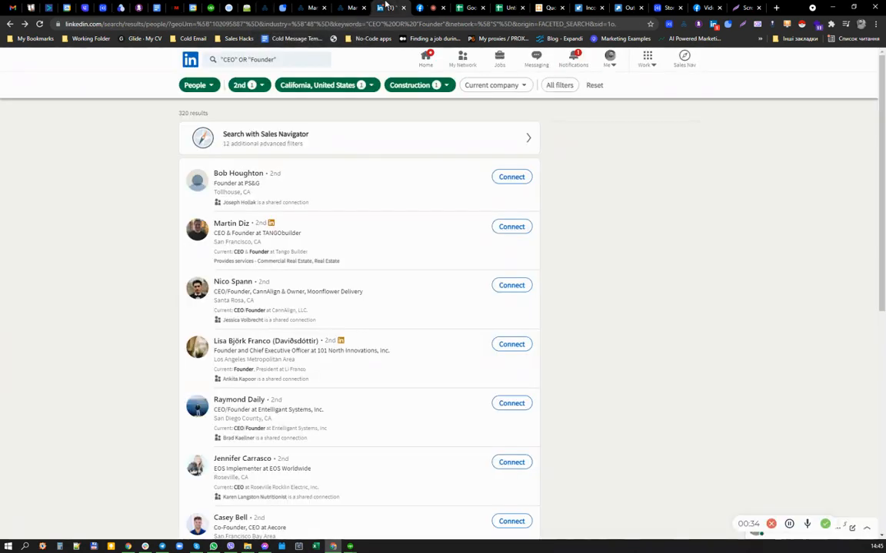
click(265, 7)
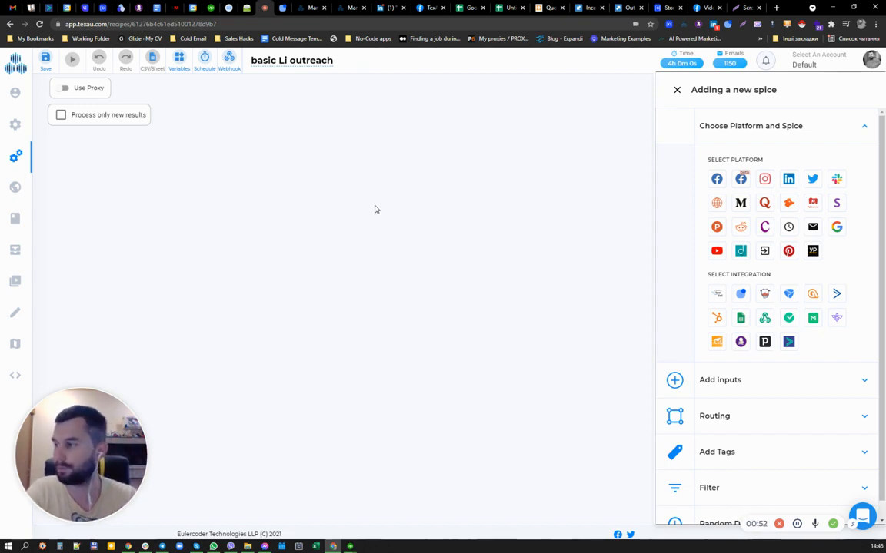
click(383, 8)
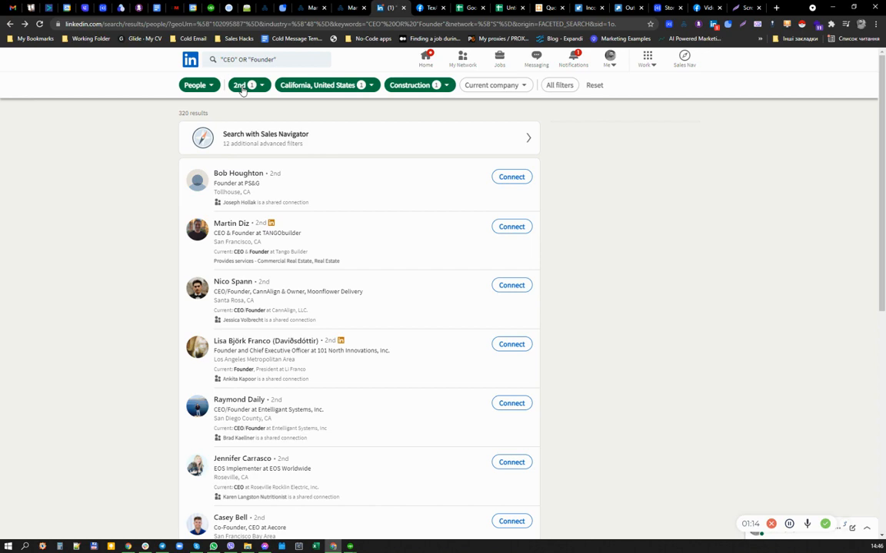
scroll(162, 224, down, 5)
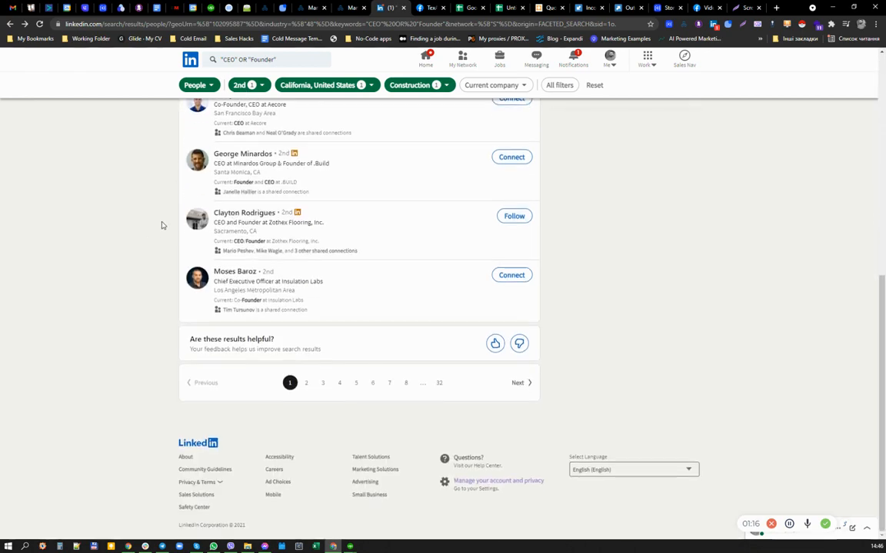
scroll(163, 226, up, 9)
drag(179, 113, 191, 114)
click(124, 222)
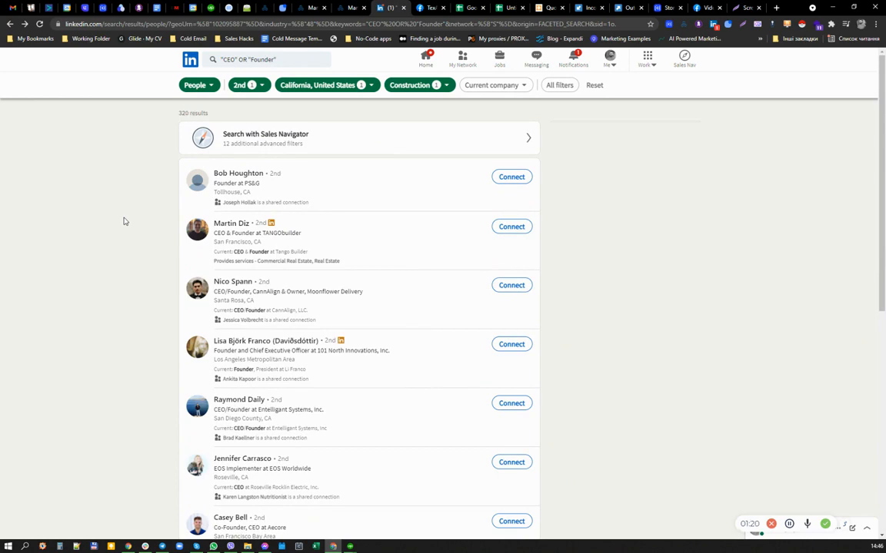
scroll(124, 222, down, 5)
scroll(124, 221, up, 5)
- Switch to TexAu and look through the available LinkedIn spices and the page of execution limits per spice
click(266, 7)
click(302, 7)
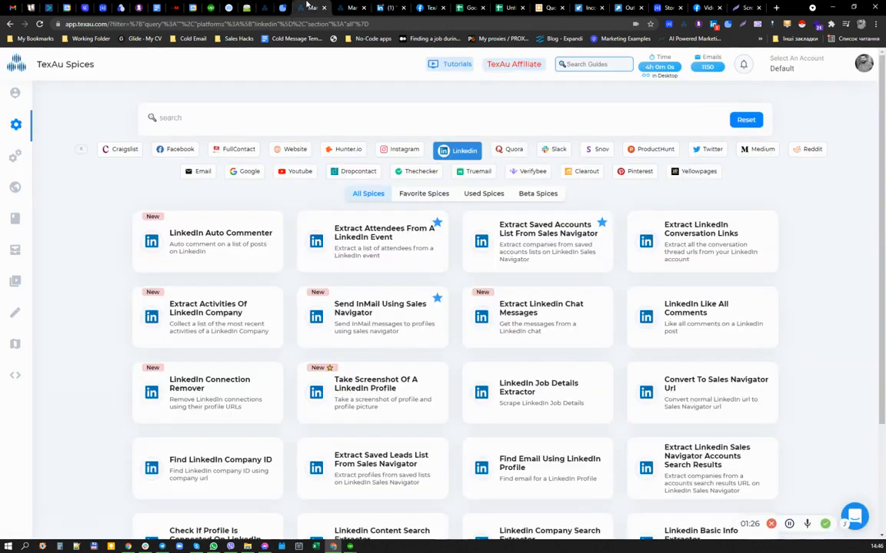
scroll(484, 306, down, 4)
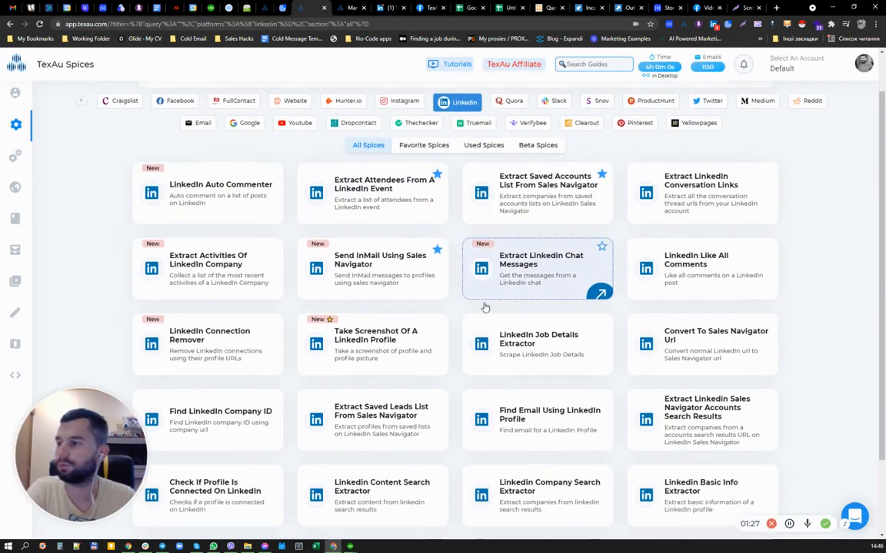
scroll(478, 296, up, 4)
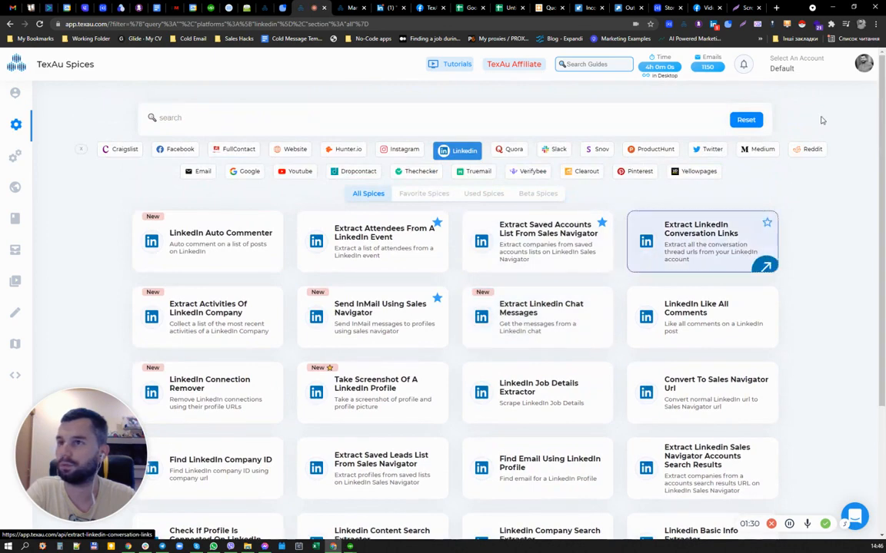
click(878, 24)
click(806, 312)
scroll(567, 291, down, 5)
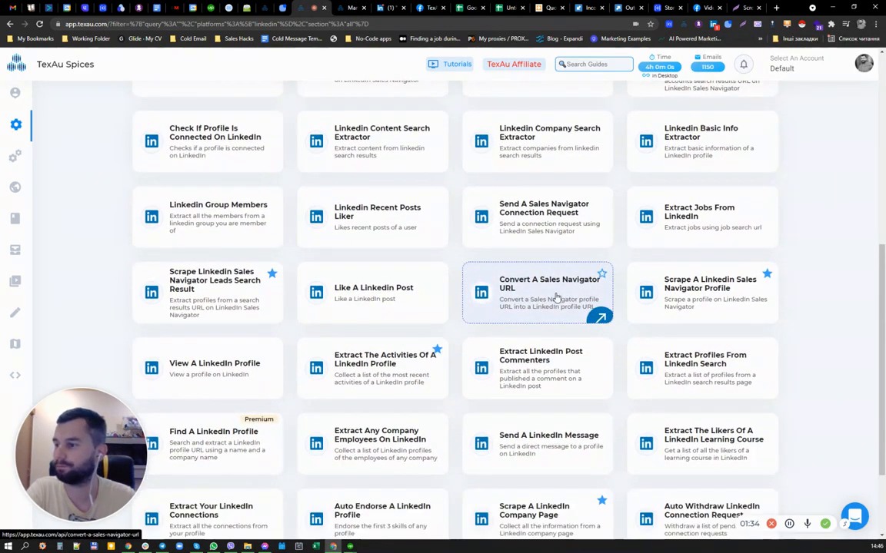
scroll(555, 299, down, 2)
scroll(557, 297, up, 4)
scroll(557, 297, up, 3)
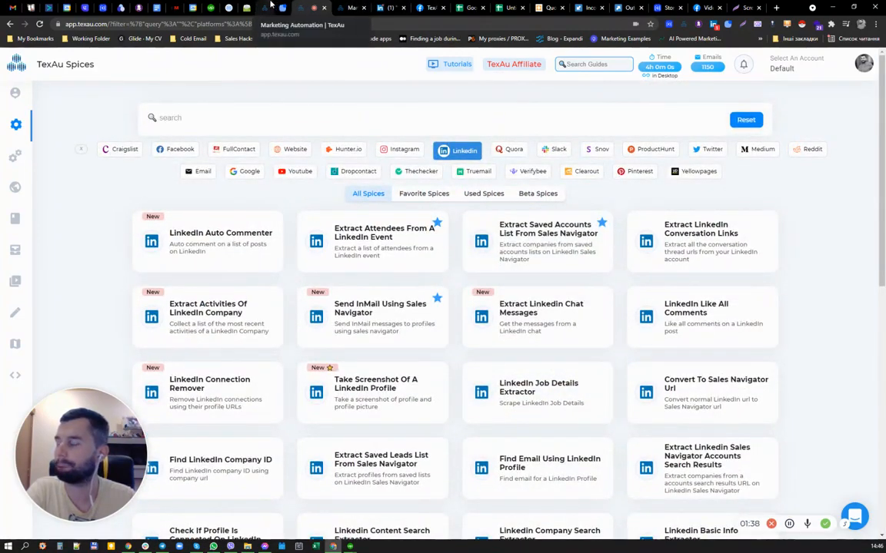
click(342, 7)
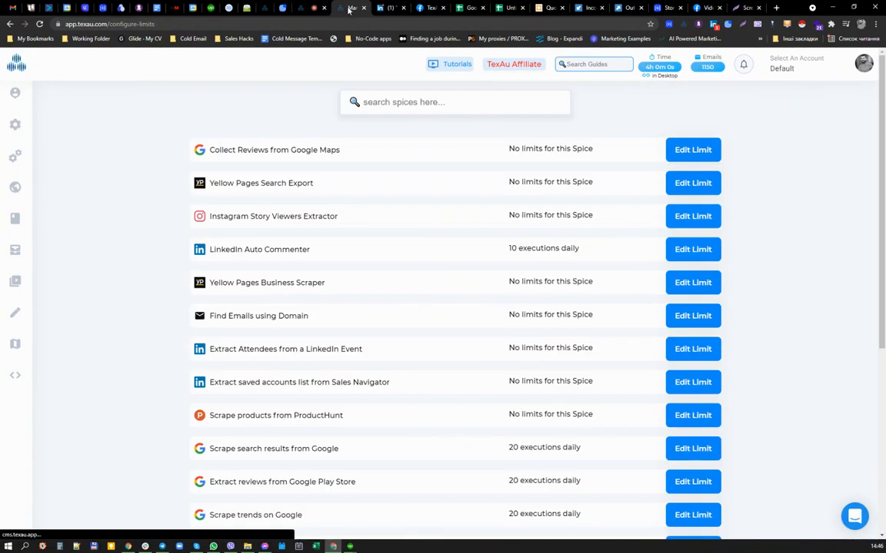
click(262, 6)
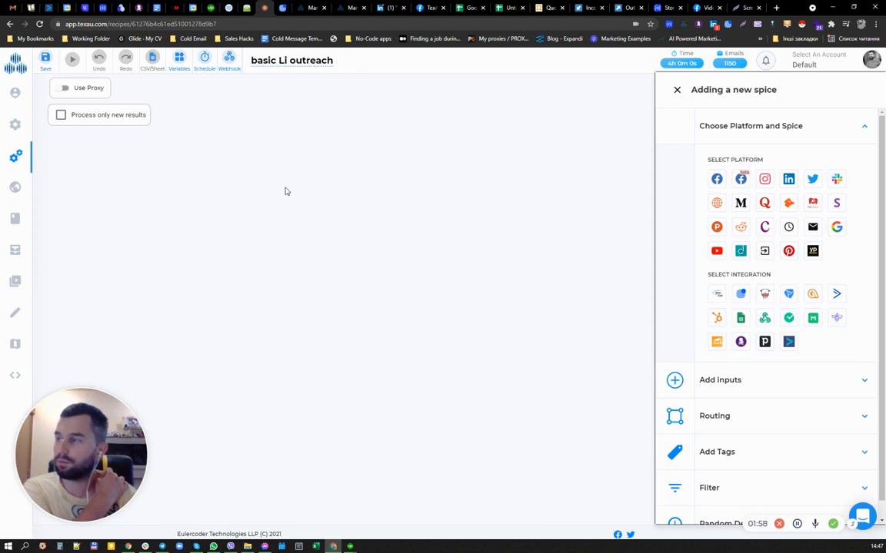
drag(246, 59, 332, 65)
click(332, 134)
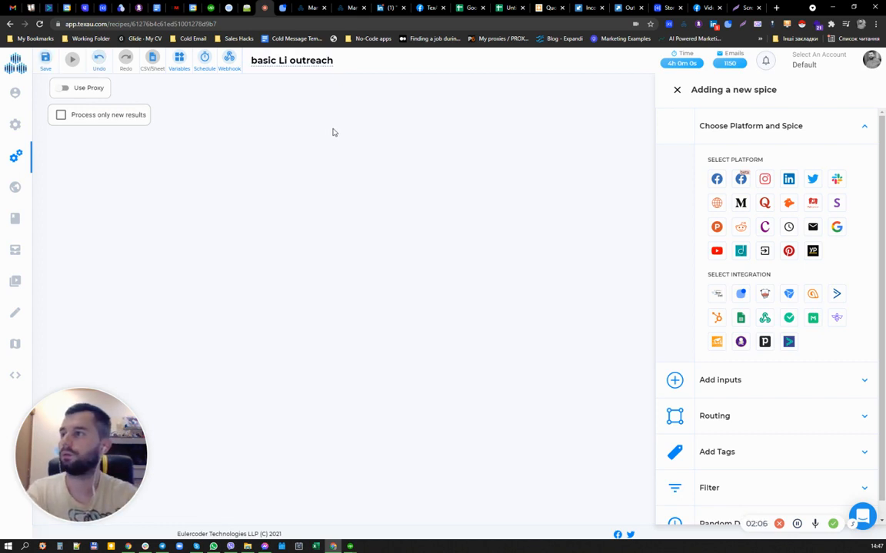
click(386, 8)
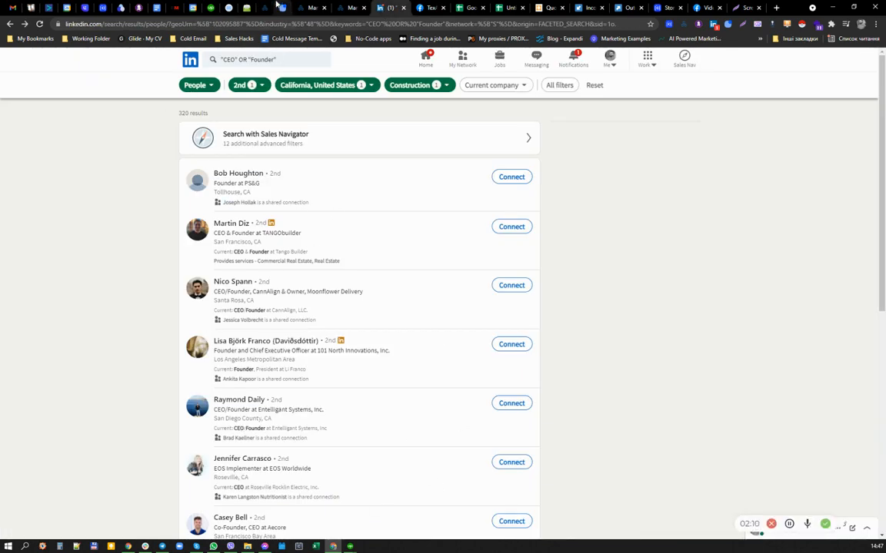
- In the TexAu recipe "basic Li outreach", add the LinkedIn spice "Extract profiles from Linkedin search"
click(263, 8)
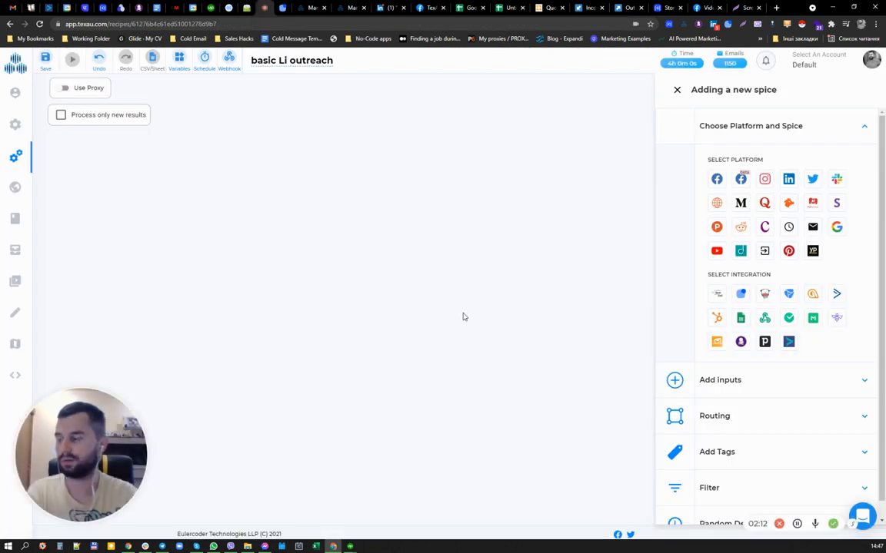
click(789, 180)
click(761, 392)
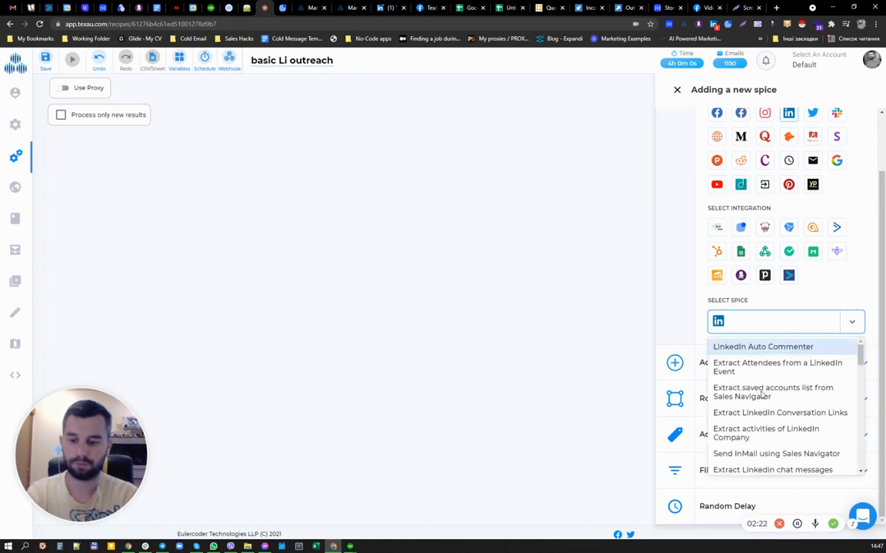
text(searh)
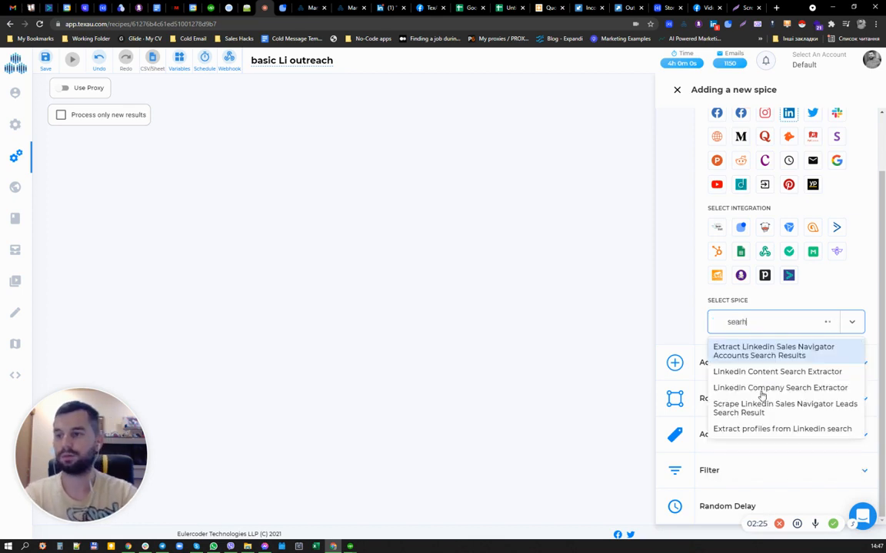
key(BackSpace)
text(ch)
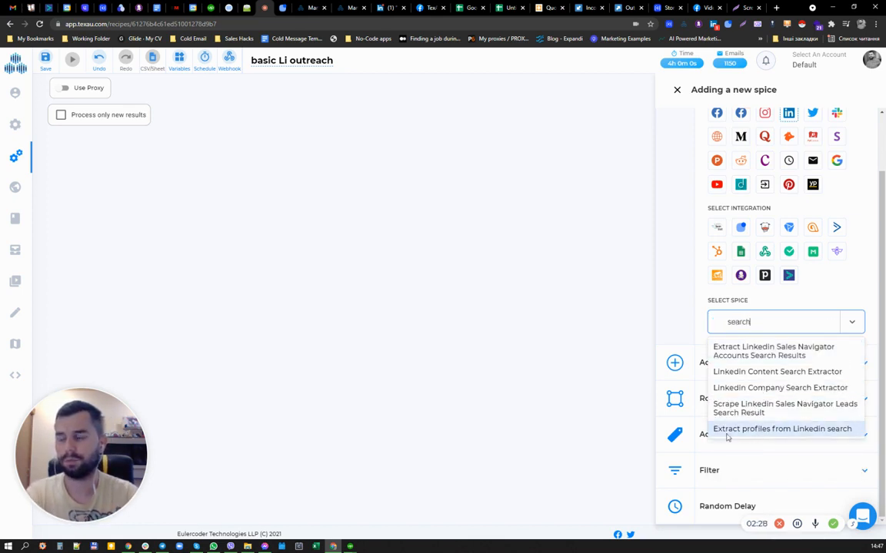
click(767, 430)
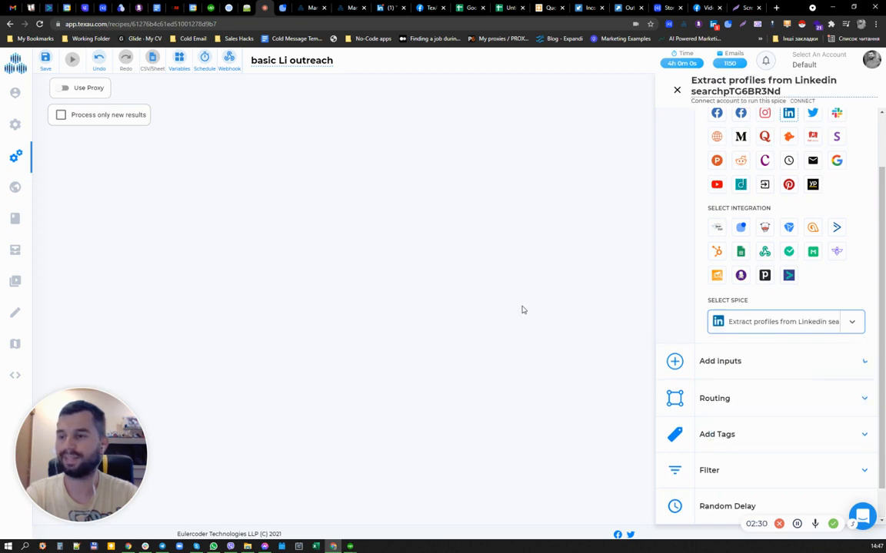
- Copy the LinkedIn people search results URL and paste it as the search text or URL of the TexAu spice
click(388, 7)
click(369, 26)
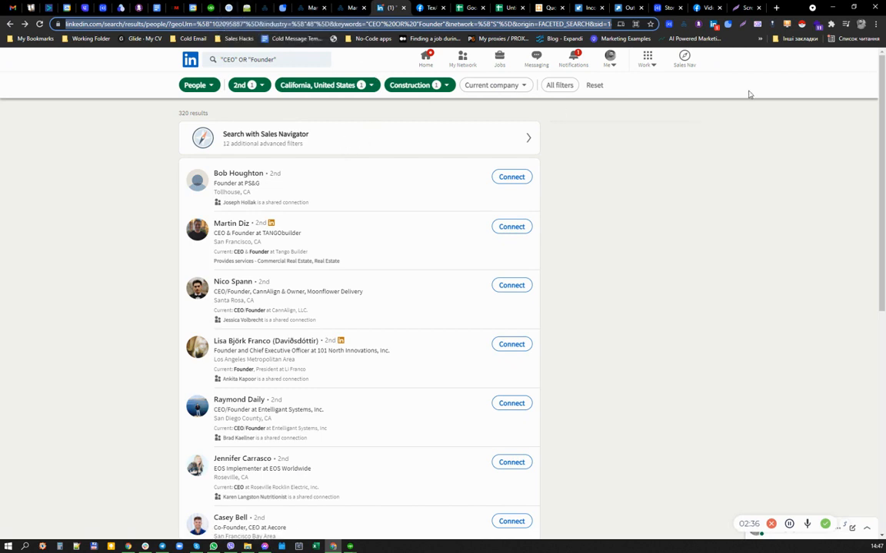
right_click(526, 24)
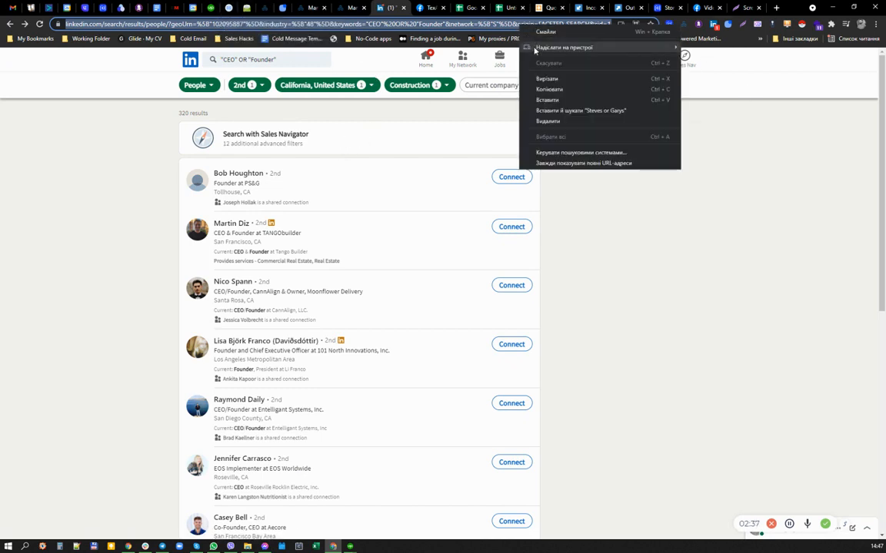
click(538, 89)
click(258, 7)
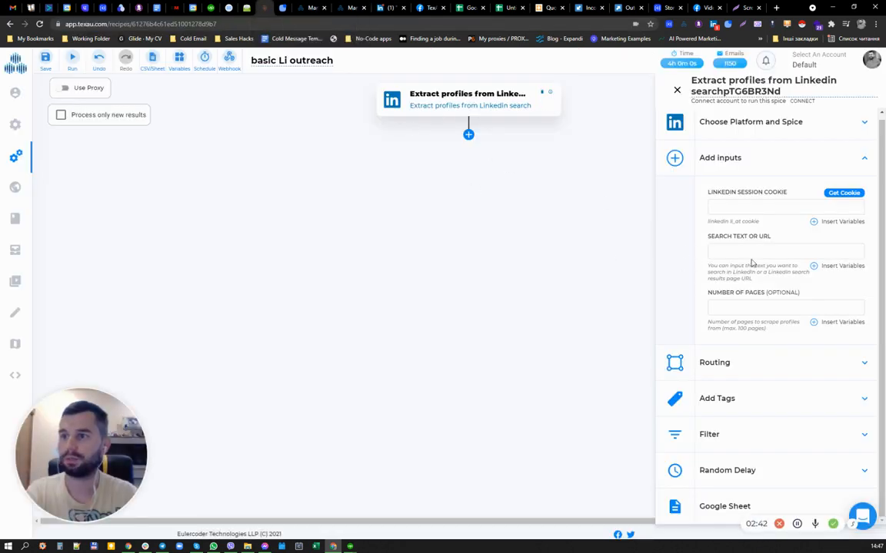
key(ctrl+v)
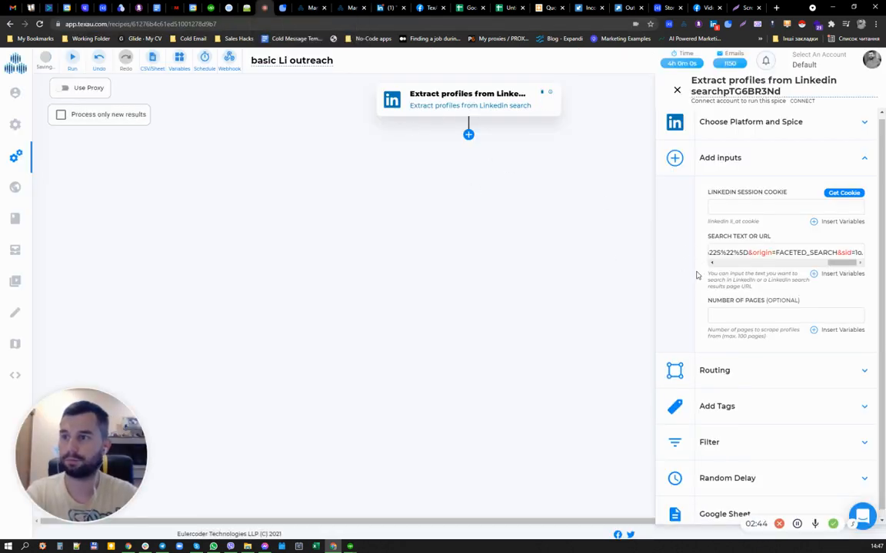
- Read the descriptions of the spice's search URL and number of pages inputs, and check how many profiles a LinkedIn results page holds
drag(711, 240, 772, 242)
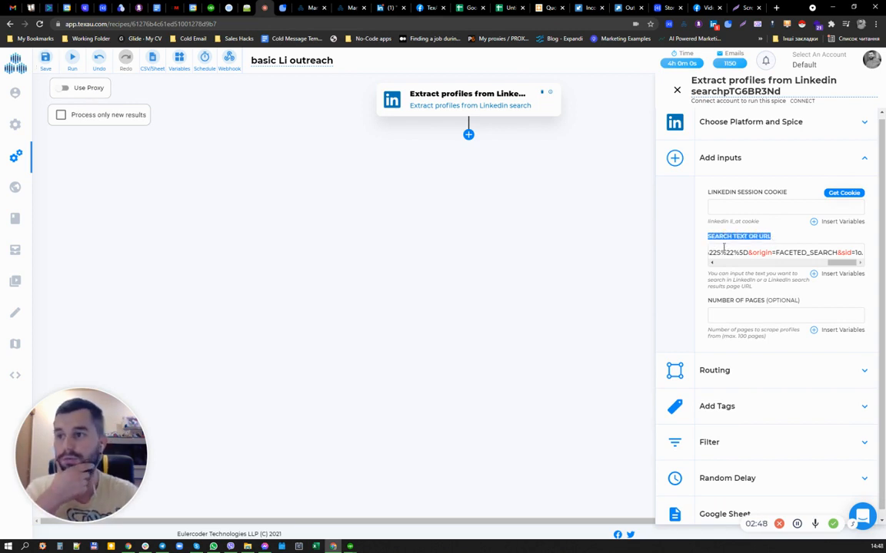
drag(708, 273, 757, 292)
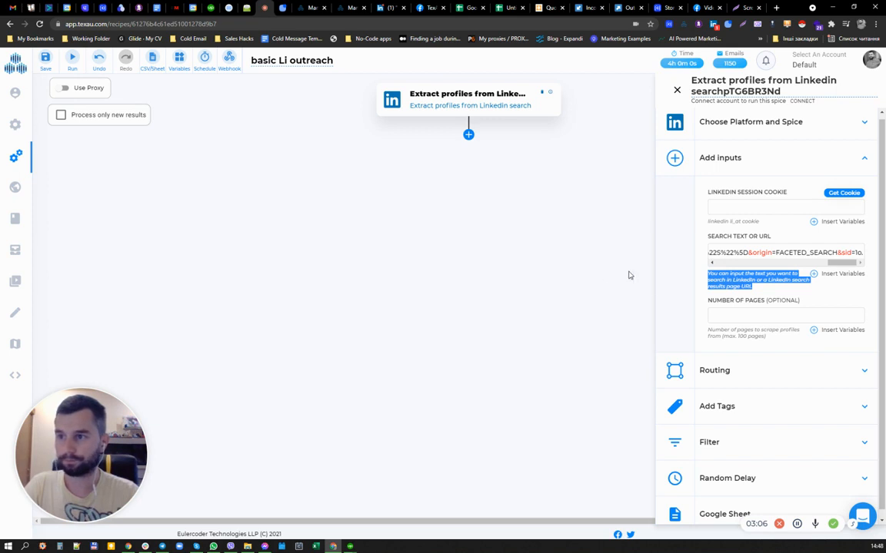
drag(716, 300, 756, 305)
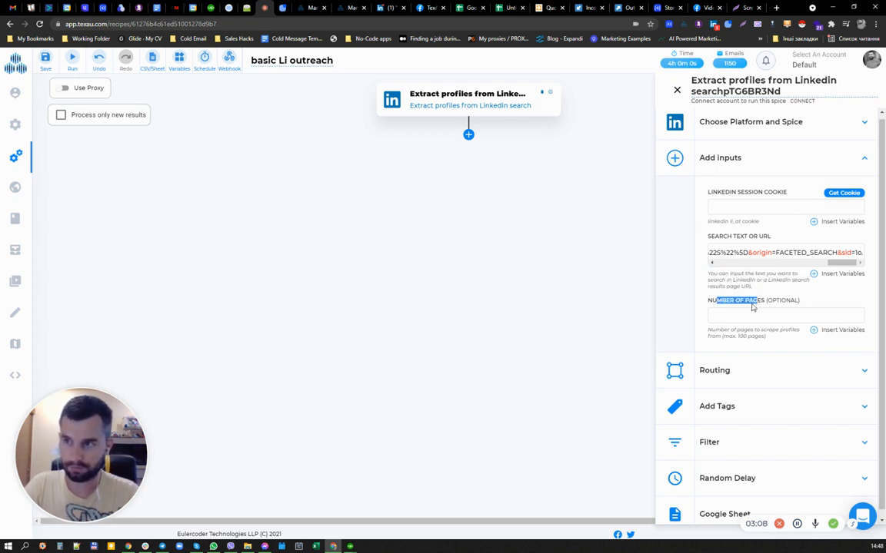
drag(707, 329, 768, 344)
click(690, 331)
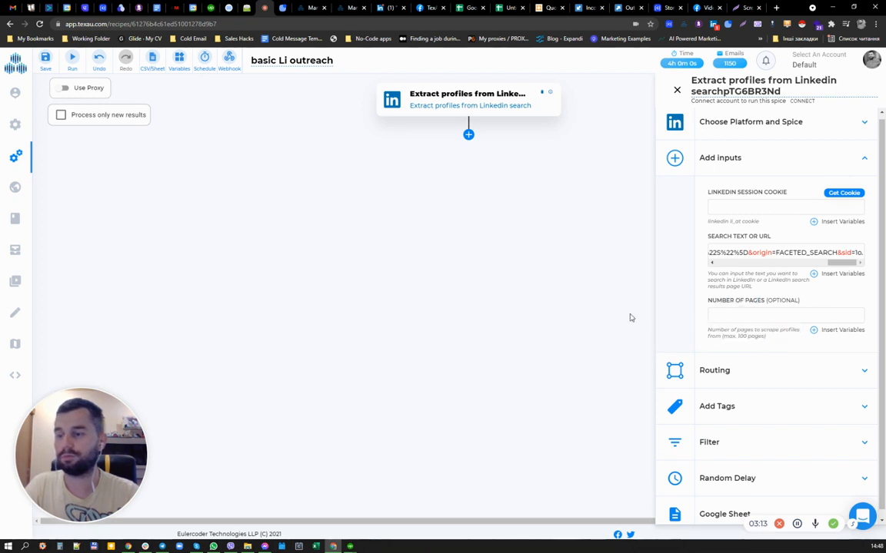
click(385, 8)
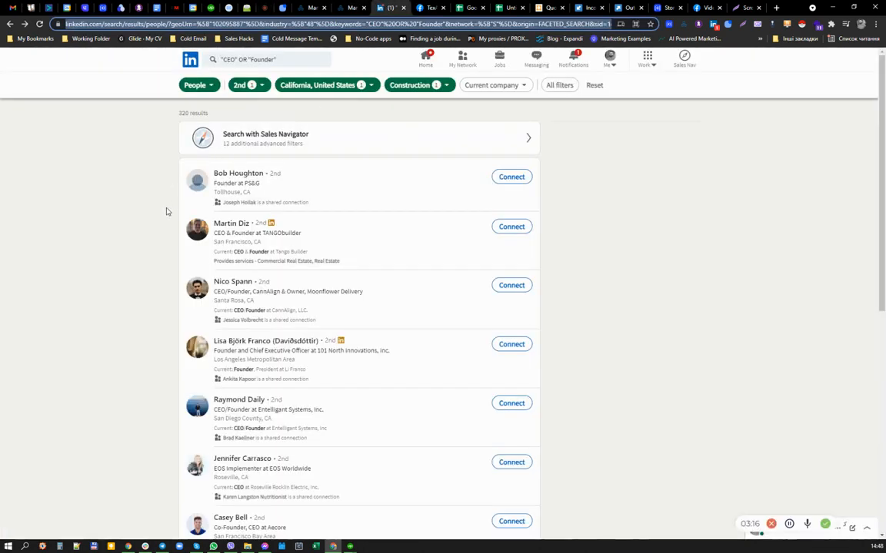
scroll(172, 258, down, 5)
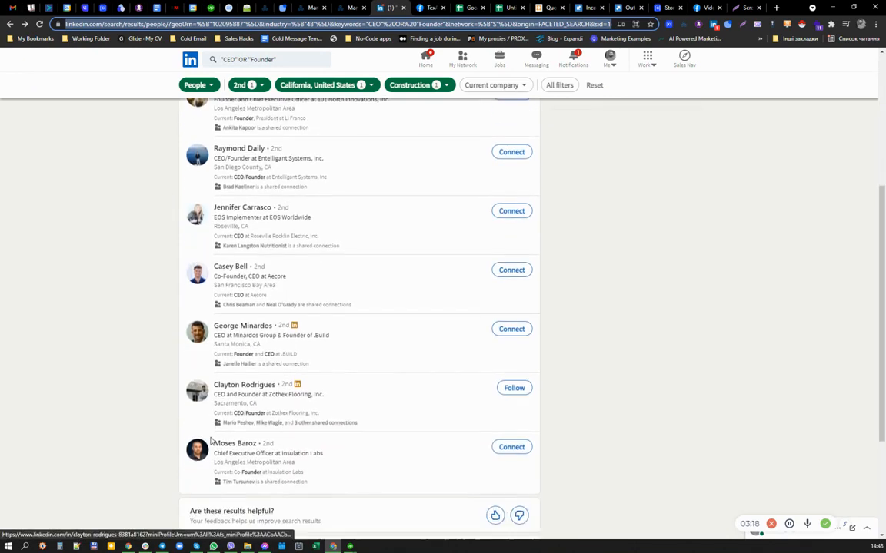
scroll(207, 352, up, 5)
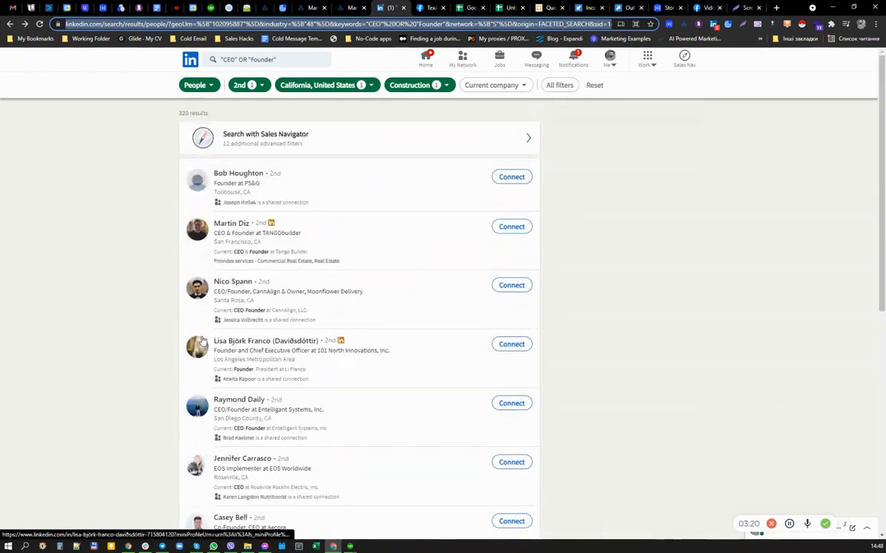
scroll(221, 300, down, 5)
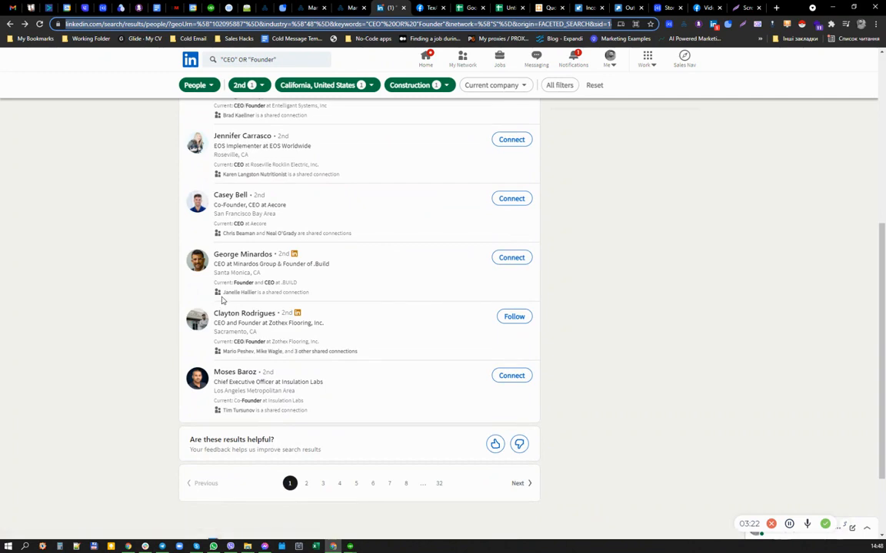
- Return to the recipe "basic Li outreach" and examine the number of pages input of the LinkedIn search spice
click(302, 5)
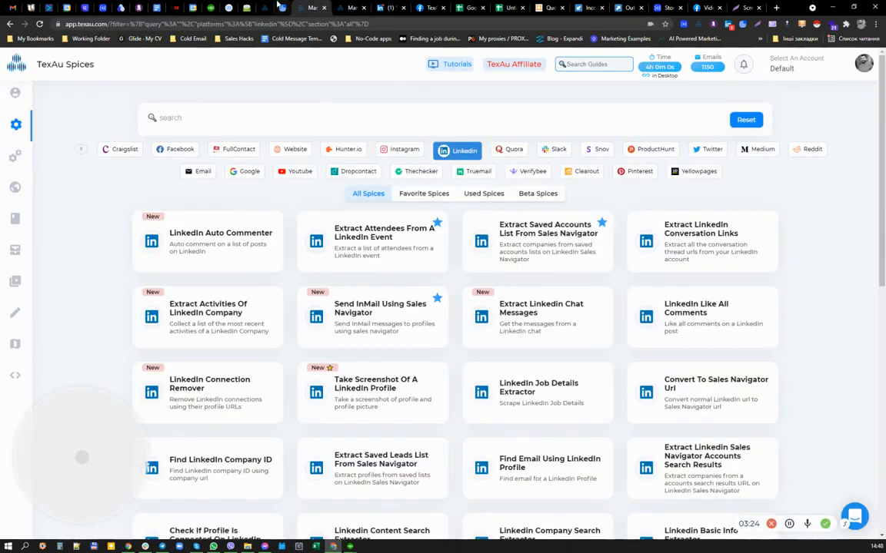
click(266, 7)
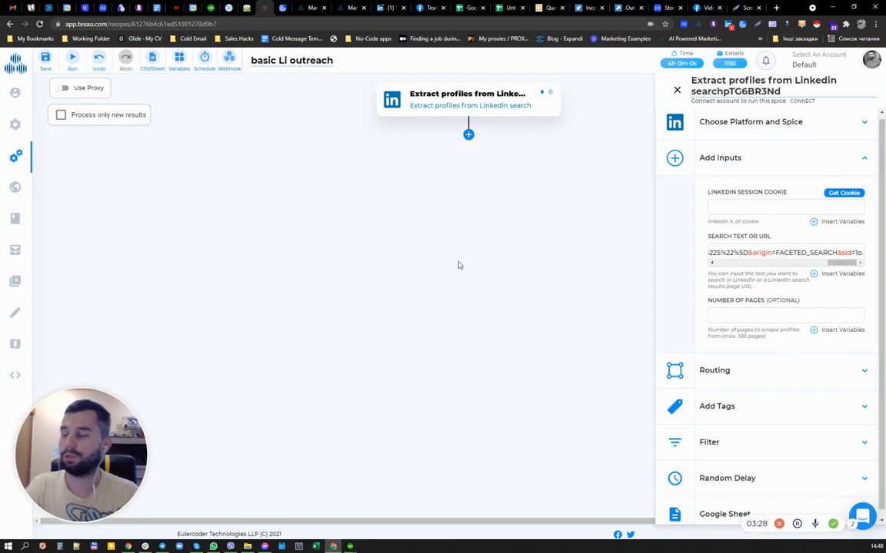
click(731, 310)
drag(711, 307, 798, 307)
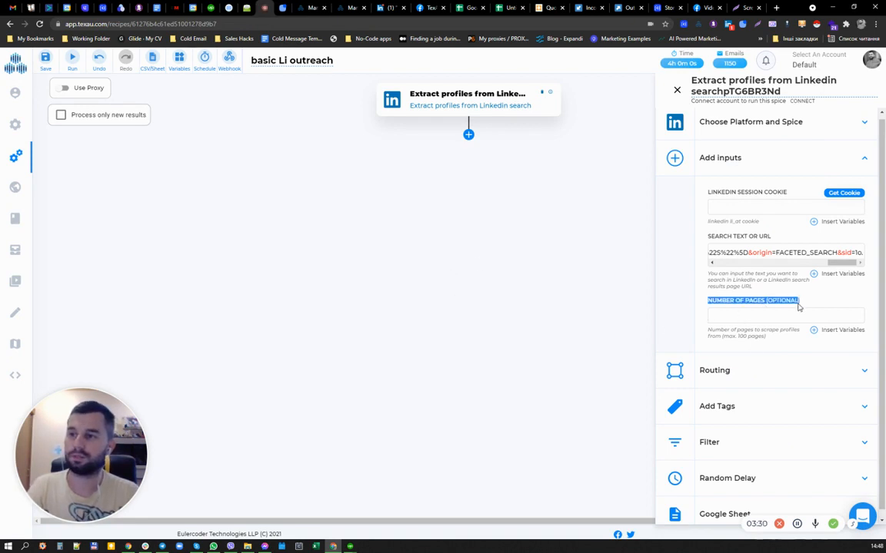
click(774, 319)
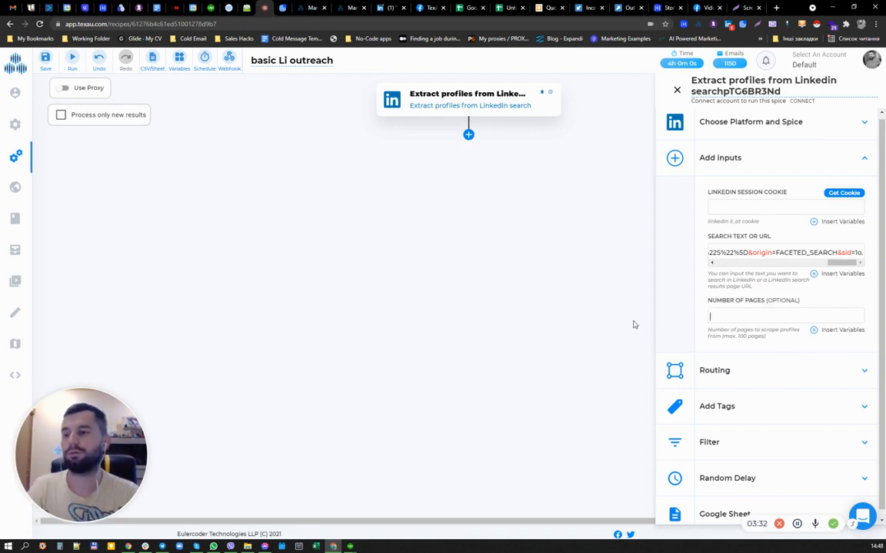
- Search the spice execution limits for "requ" and check the daily limit for sending a LinkedIn connection request
click(348, 8)
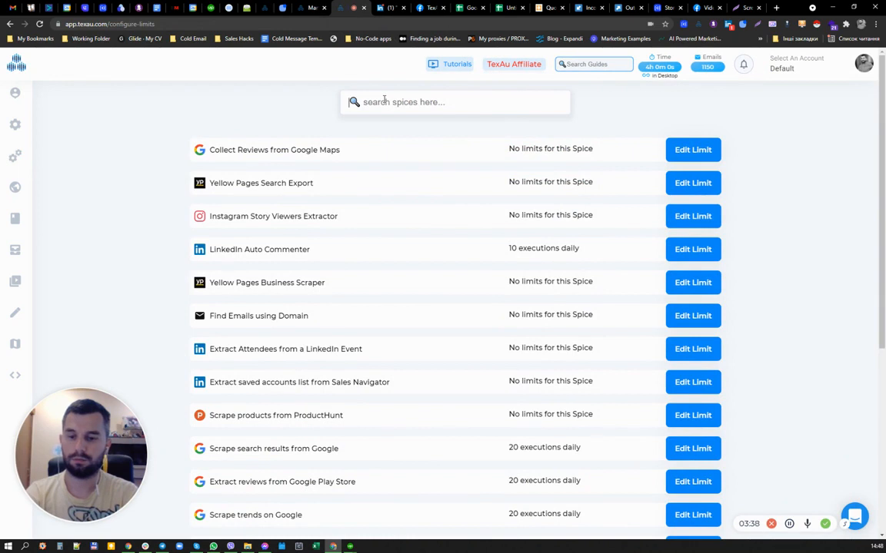
click(384, 100)
text(requ)
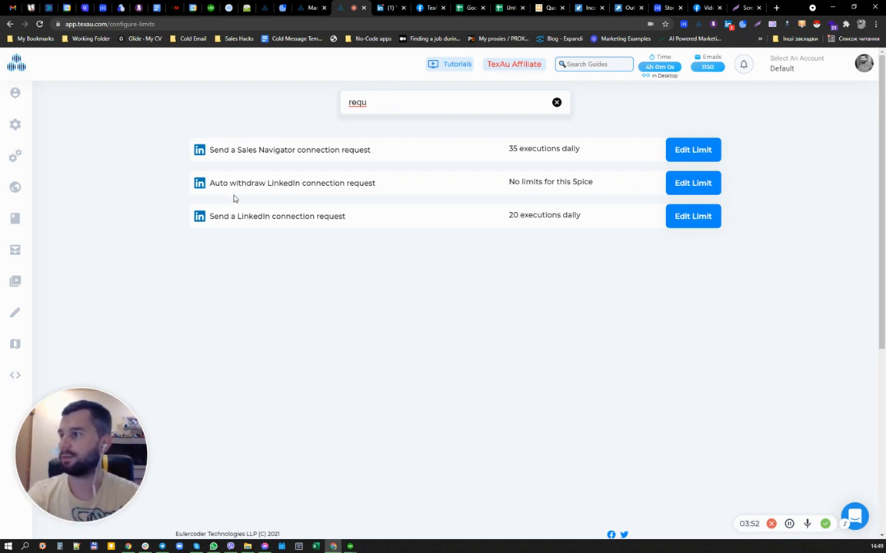
triple_click(215, 218)
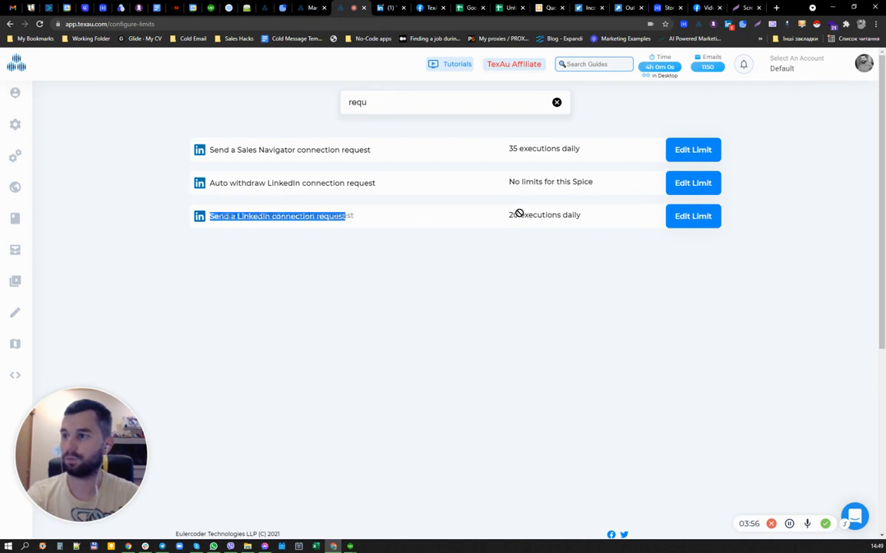
click(500, 238)
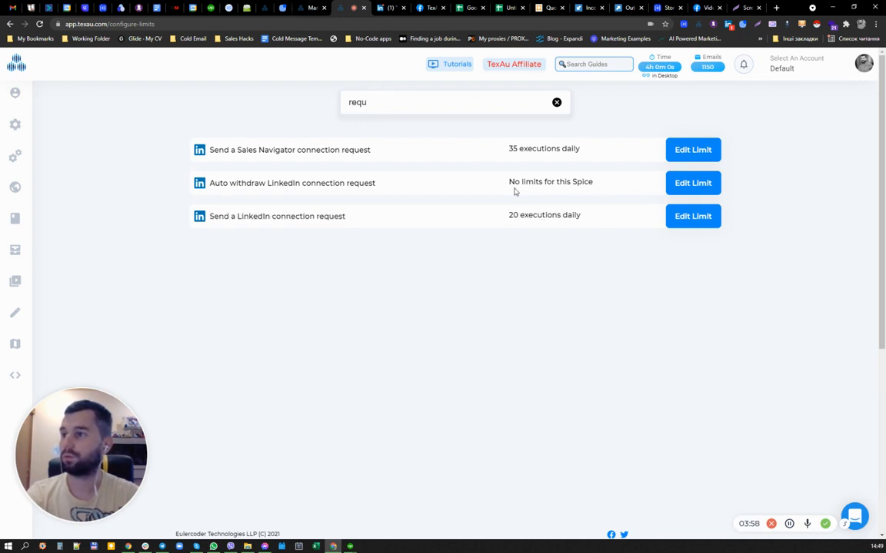
- Review the first page of the LinkedIn people search results to judge how many pages to extract
click(254, 7)
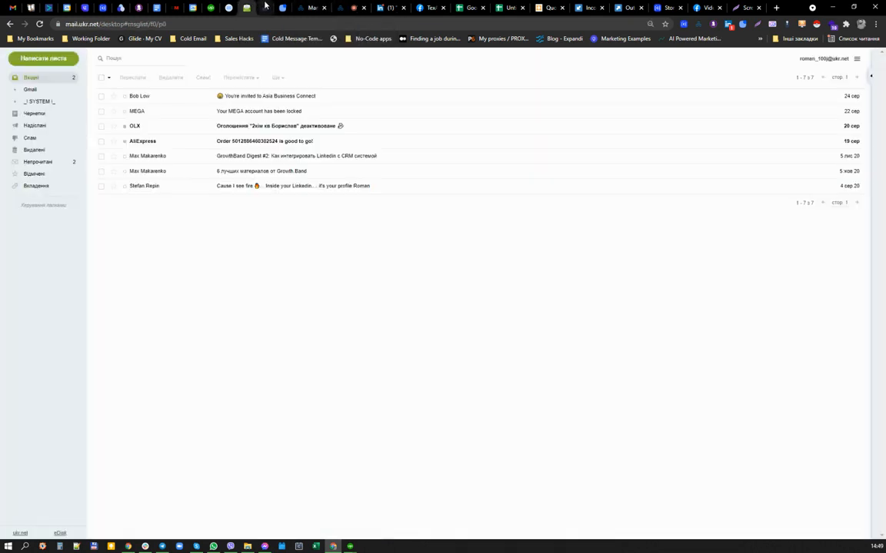
click(266, 8)
click(384, 7)
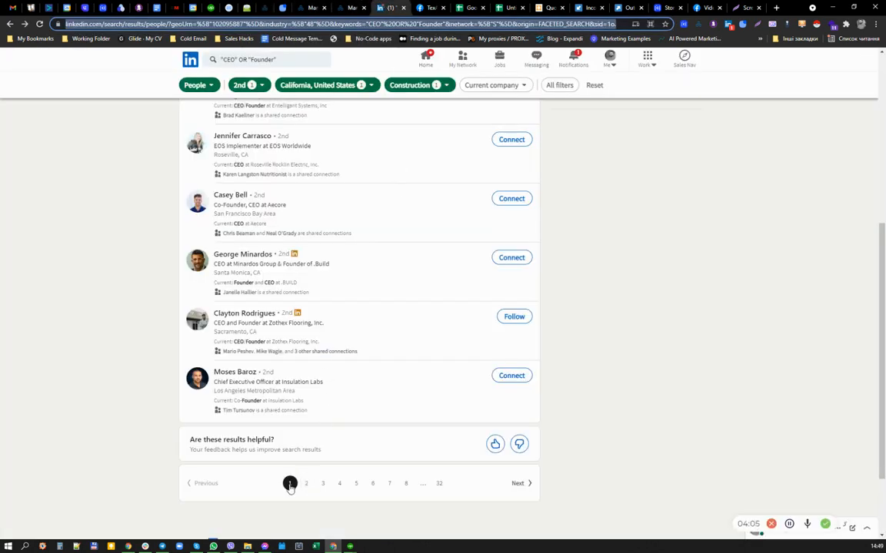
scroll(262, 395, up, 2)
scroll(262, 394, up, 2)
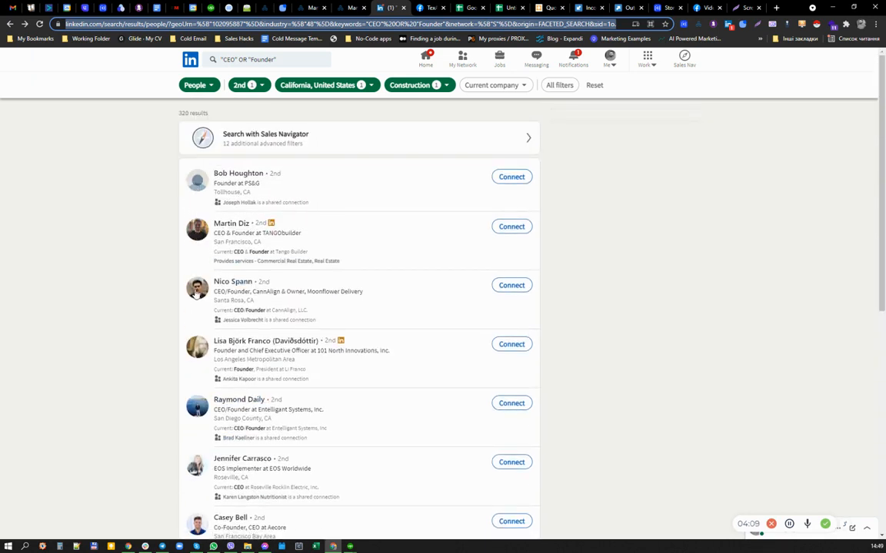
scroll(185, 398, down, 3)
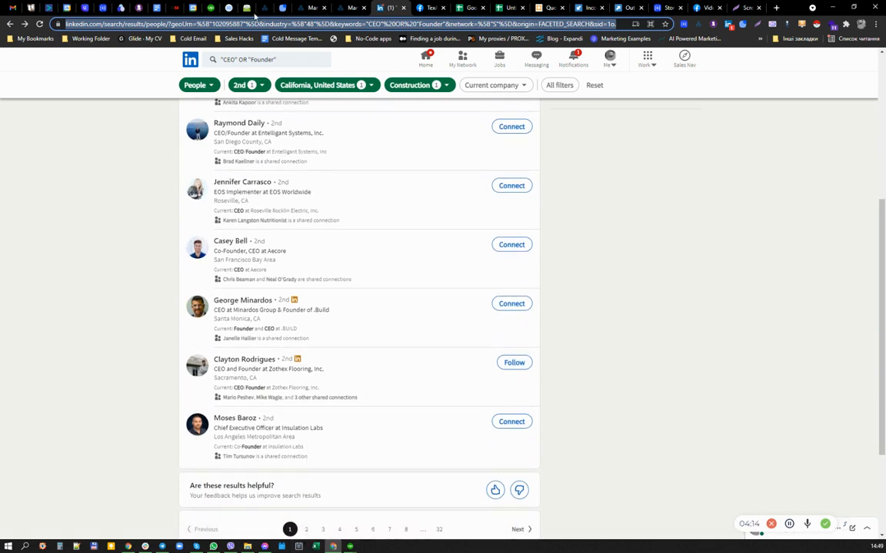
- Set the number of pages to 2 for the LinkedIn search spice in the TexAu recipe
click(284, 7)
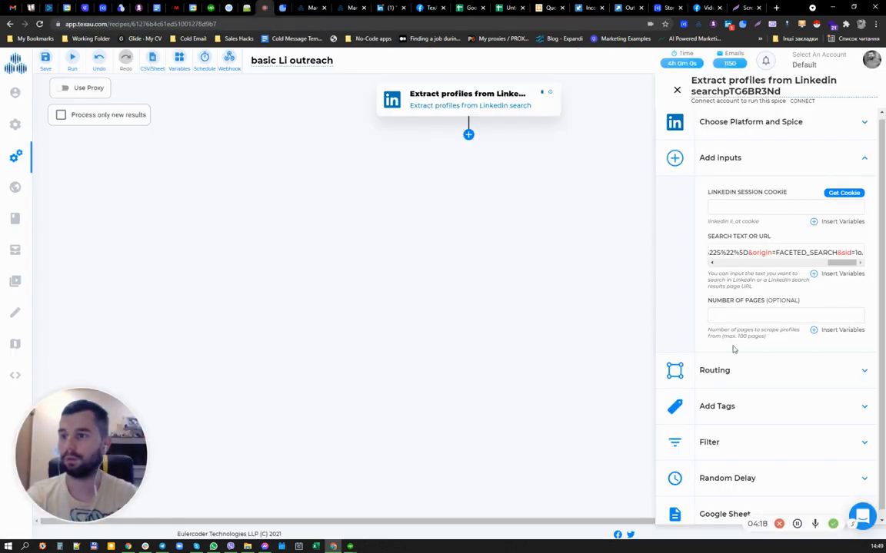
text(2)
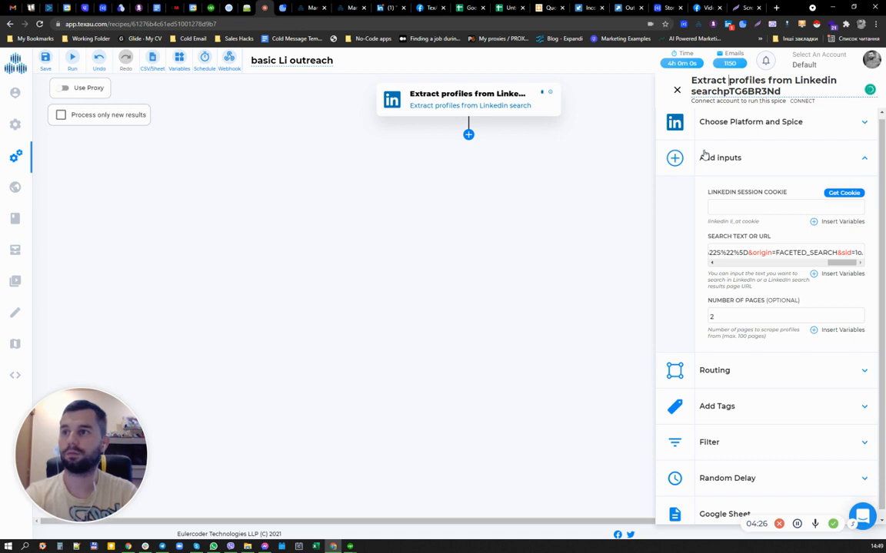
- Rename the LinkedIn search spice as "Extract 2 pages from Li regular search"
text(2)
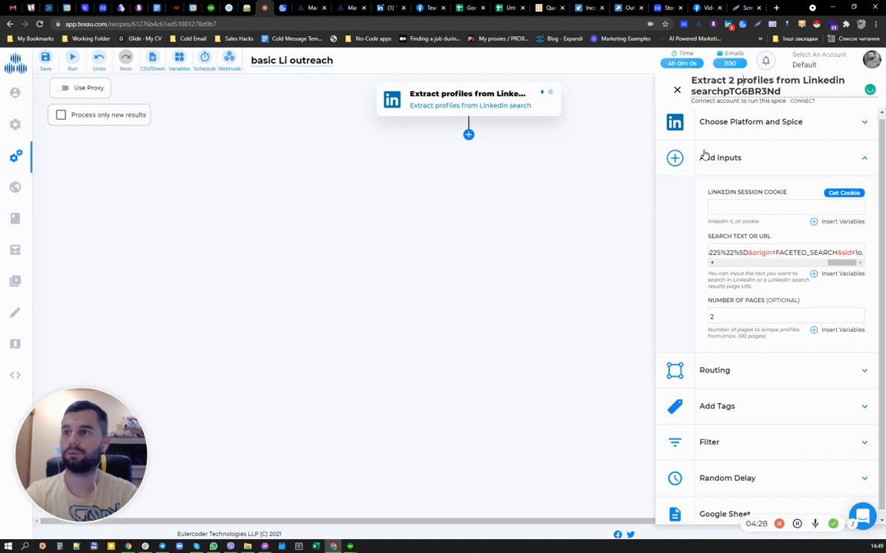
key(ctrl+shift+Right)
key(ctrl+shift+Left)
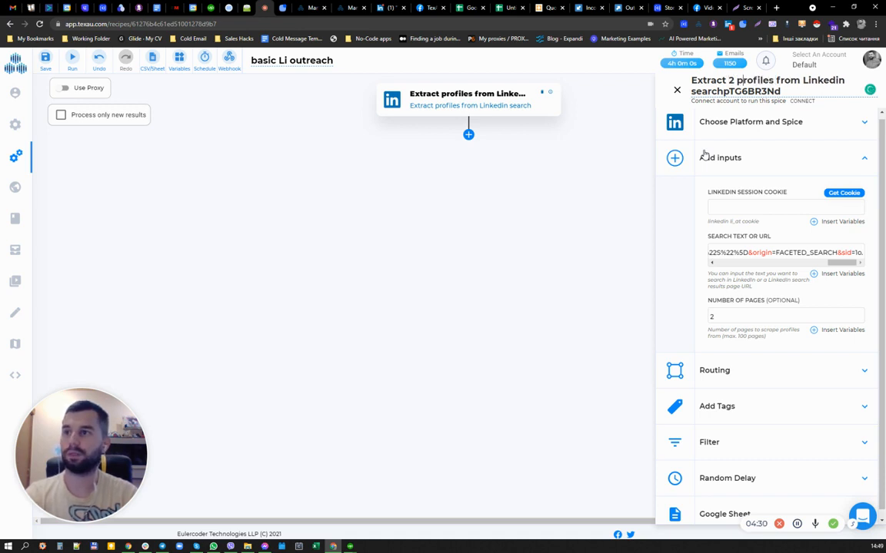
key(ctrl+shift+Right)
text(фпуі)
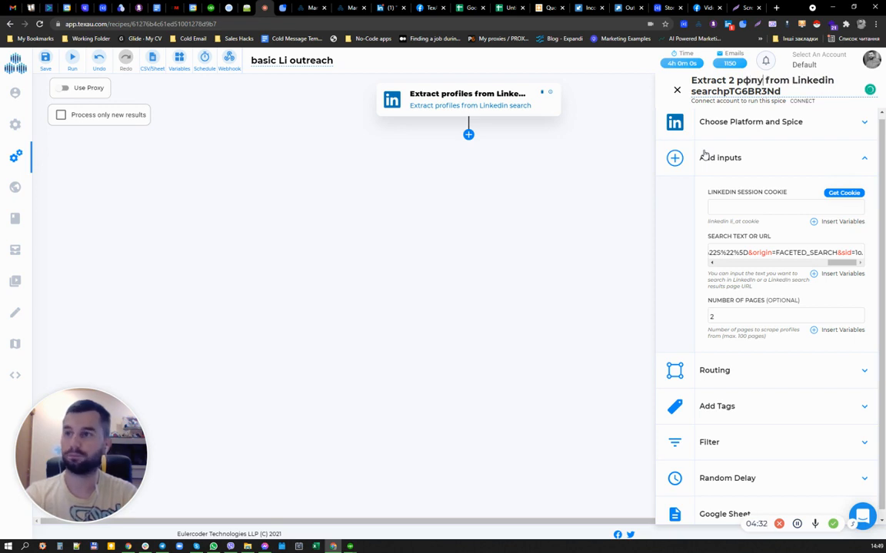
key(BackSpace)
key(BackSpace)
key(BackSpace)
key(BackSpace)
key(BackSpace)
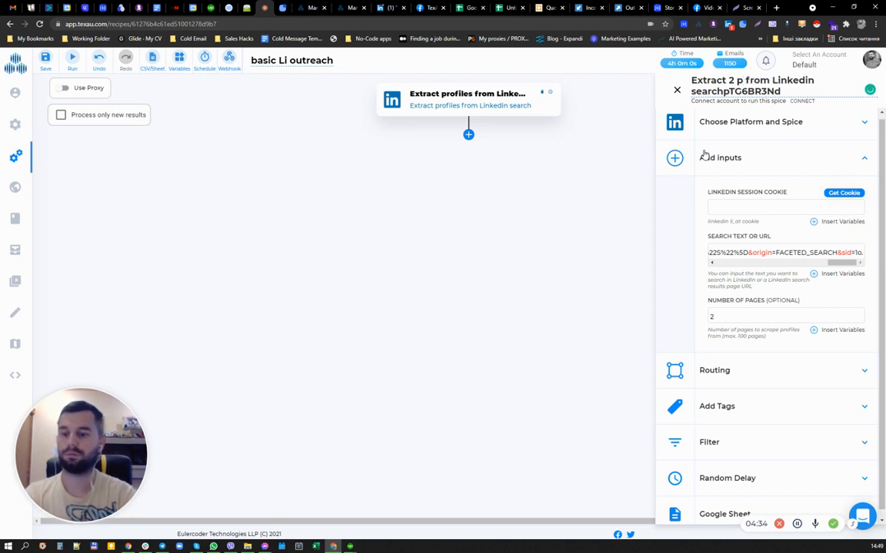
text(ages)
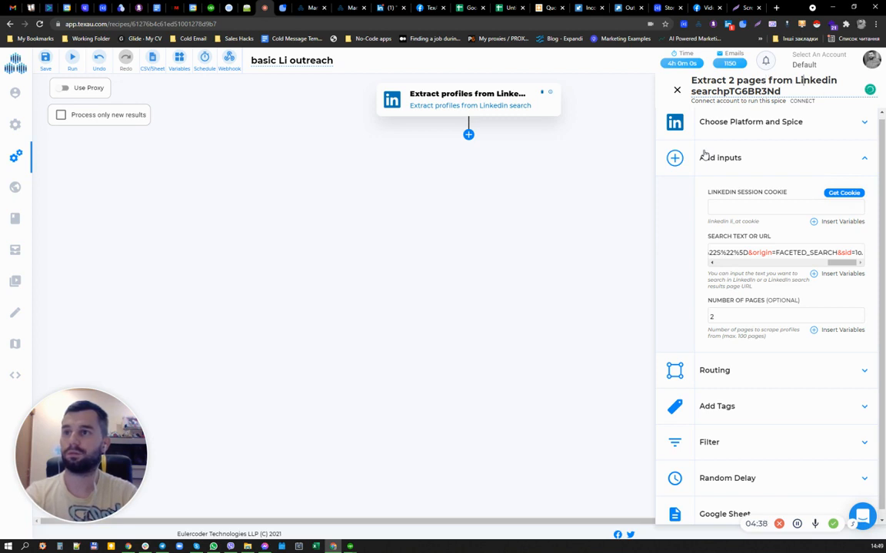
key(shift+Right)
key(shift+Right)
key(shift+Right)
key(shift+Right)
key(shift+Right)
key(shift+Right)
key(BackSpace)
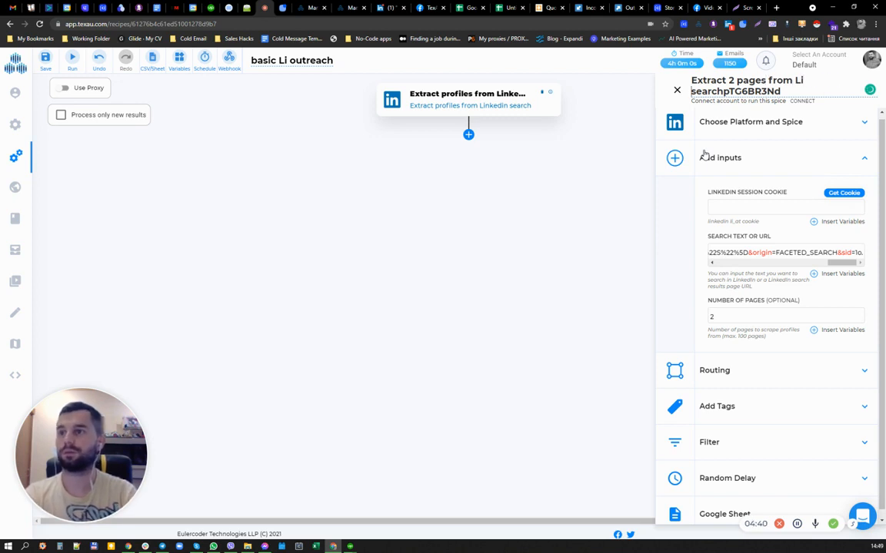
text(search)
key(shift+End)
key(BackSpace)
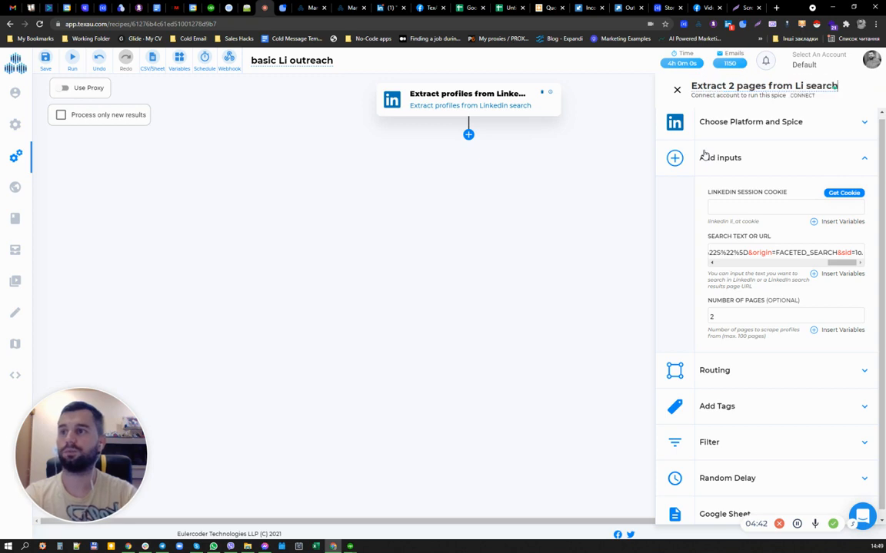
text(regular)
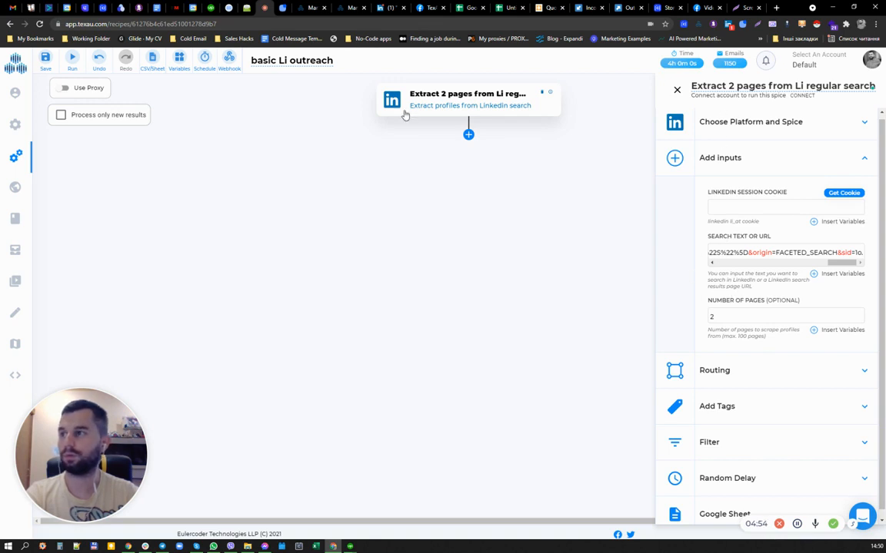
- Add a "Delay between Spices" spice after the LinkedIn search extraction spice
click(468, 135)
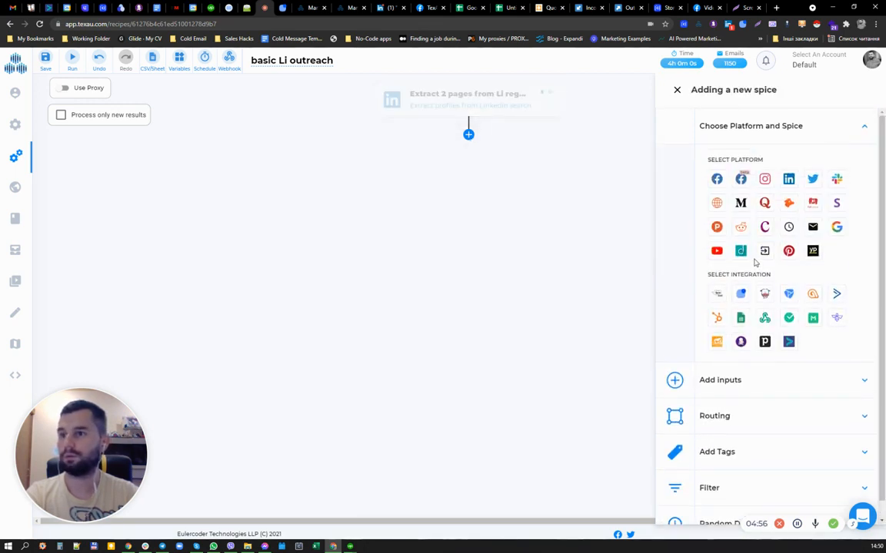
click(787, 227)
click(758, 384)
click(731, 344)
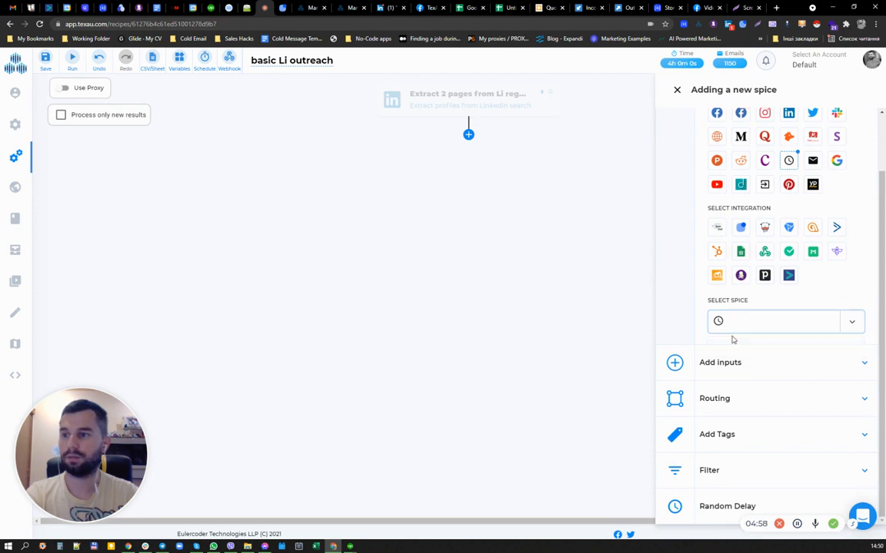
click(747, 323)
click(750, 345)
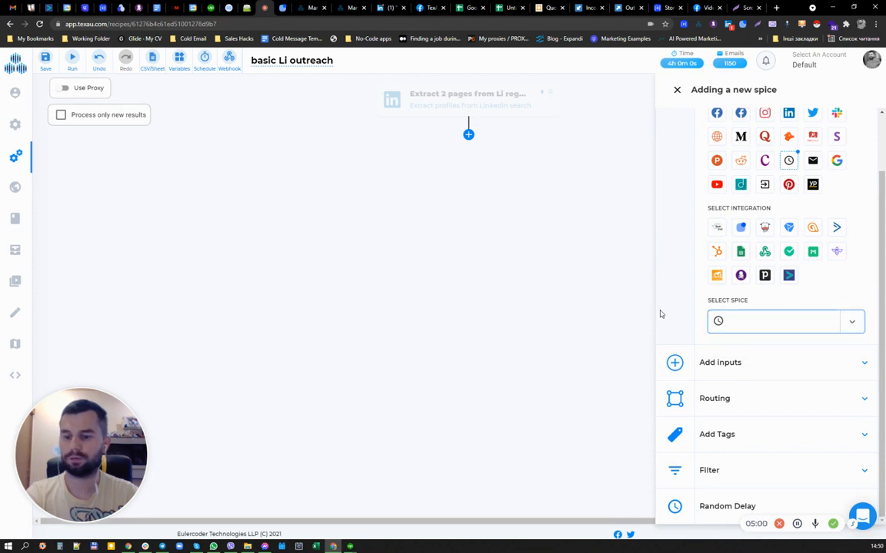
- Set the delay to 2 with Minute as the time unit, and rename the delay spice as "2 mins"
click(723, 212)
text(2)
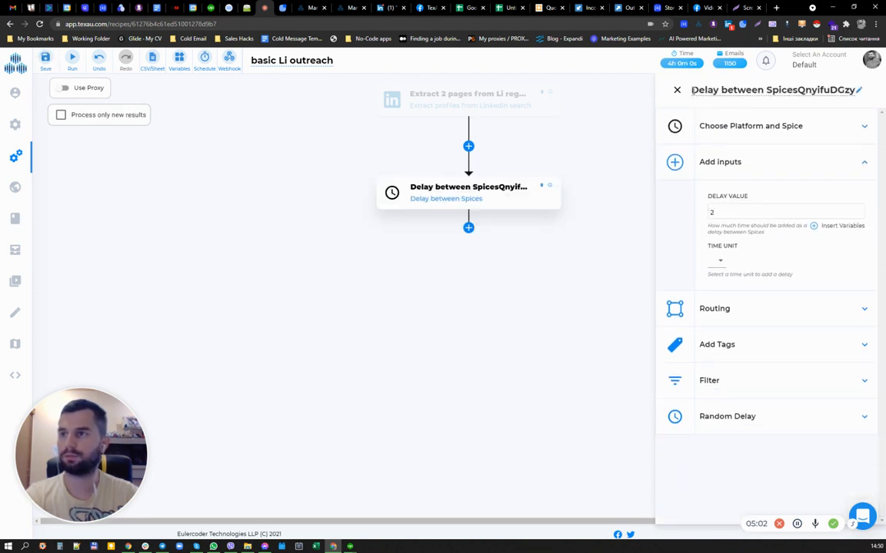
drag(690, 90, 835, 86)
text(2 min)
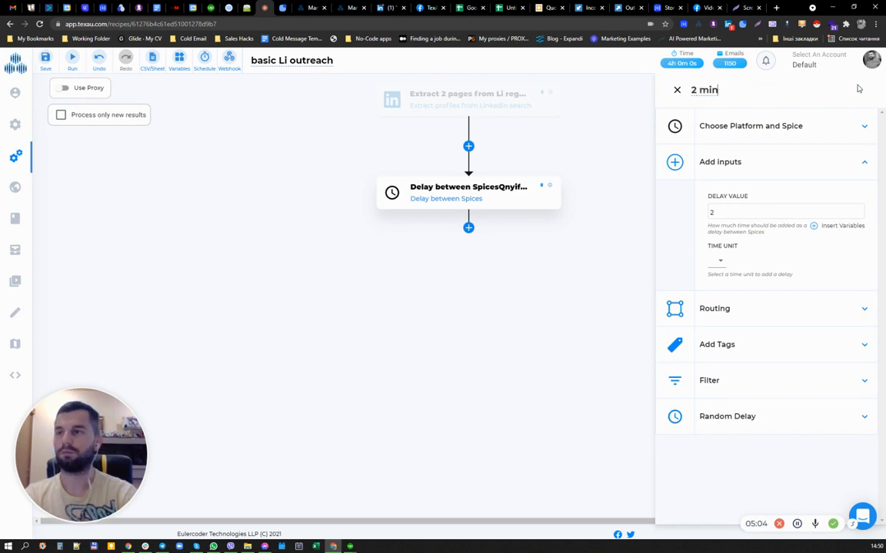
text(s)
click(719, 260)
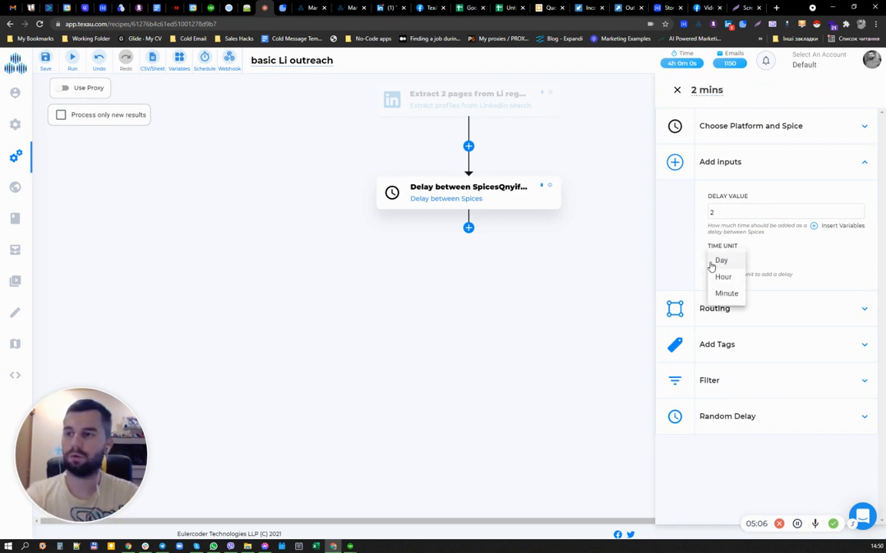
click(726, 292)
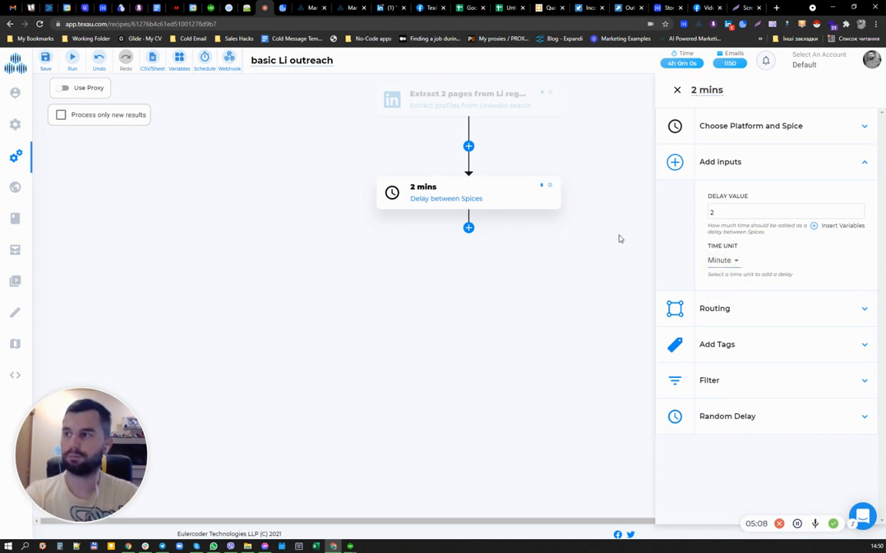
click(676, 90)
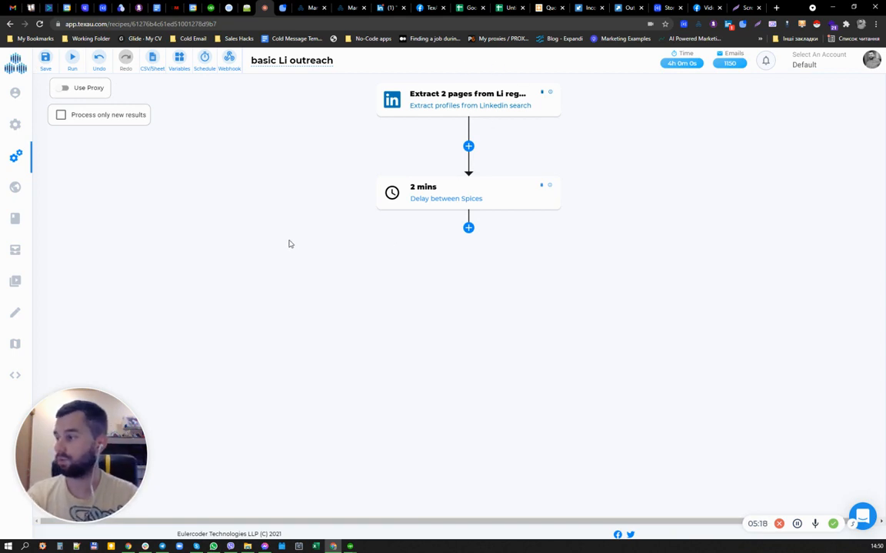
- Browse the list of LinkedIn spices for one to follow the delay in the recipe
click(312, 7)
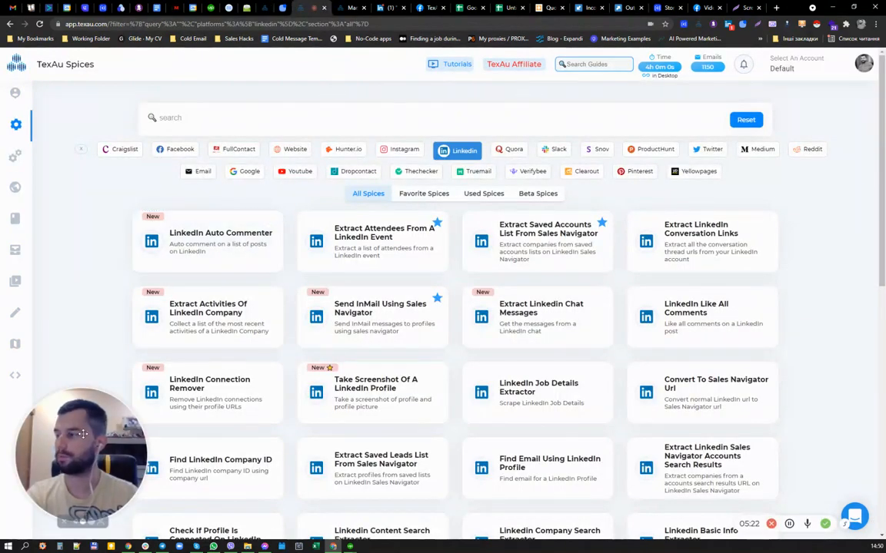
drag(95, 444, 81, 413)
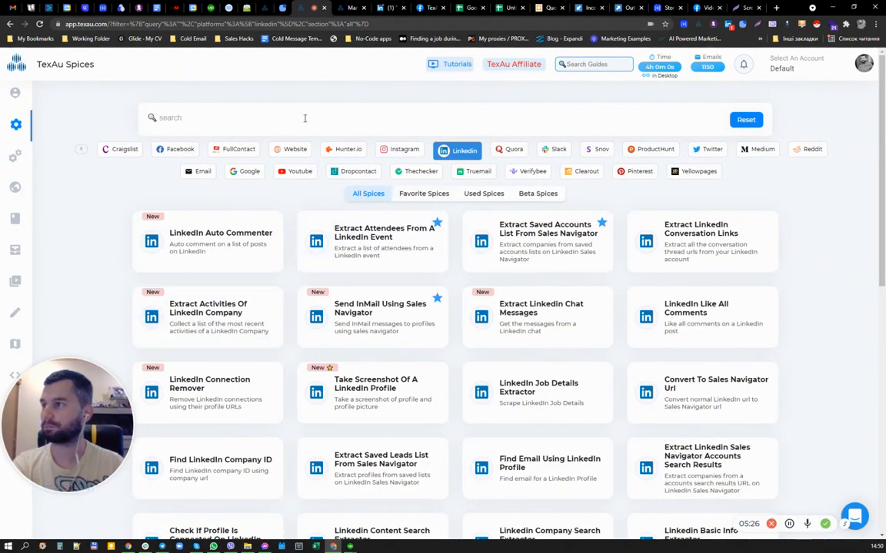
click(329, 122)
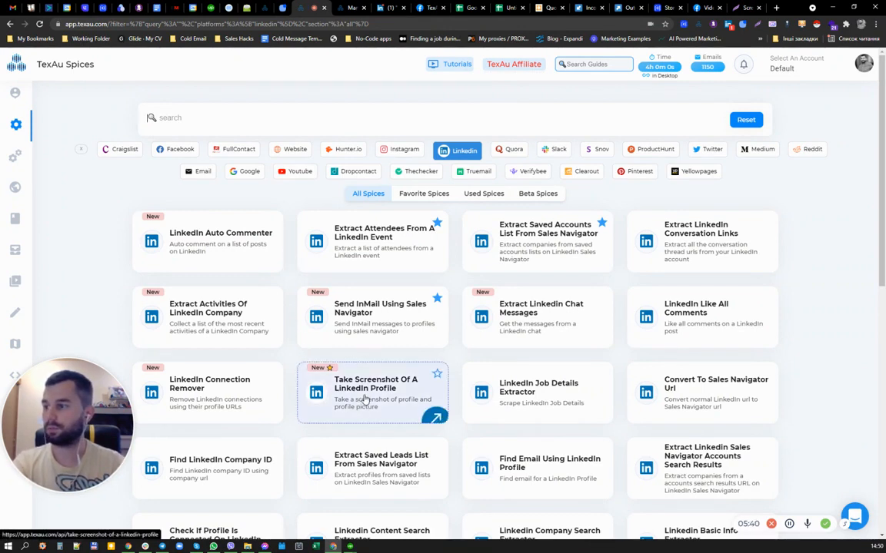
scroll(366, 399, down, 3)
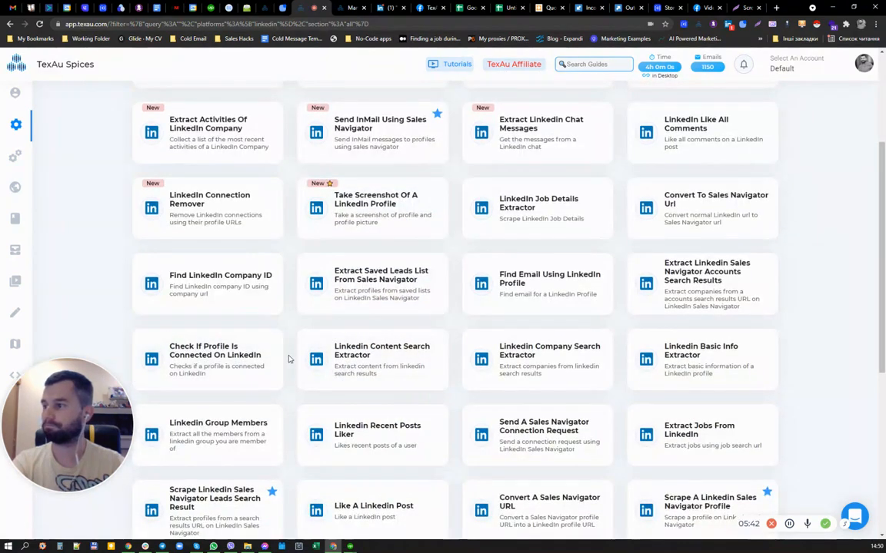
scroll(289, 359, down, 2)
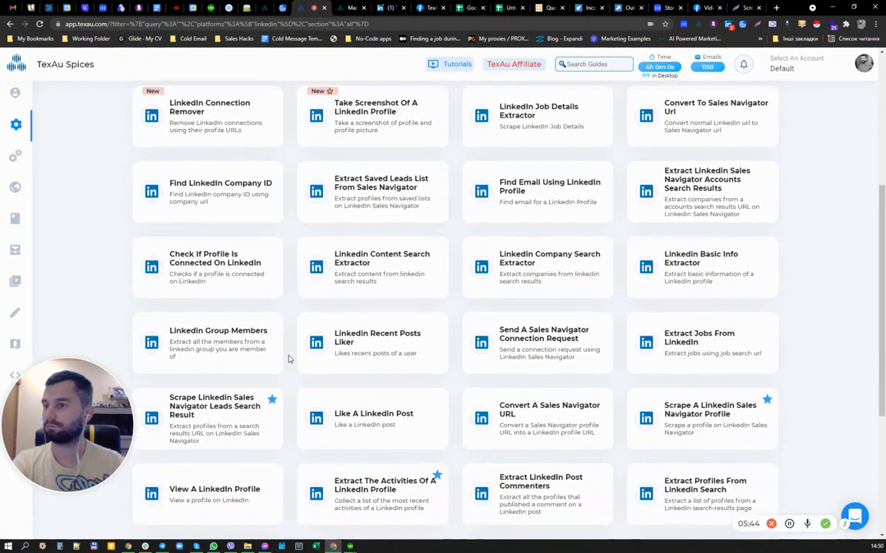
- Add a "View a LinkedIn profile" spice after the 2-minute delay and shorten its name to "View a LinkedIn profile"
scroll(289, 359, down, 2)
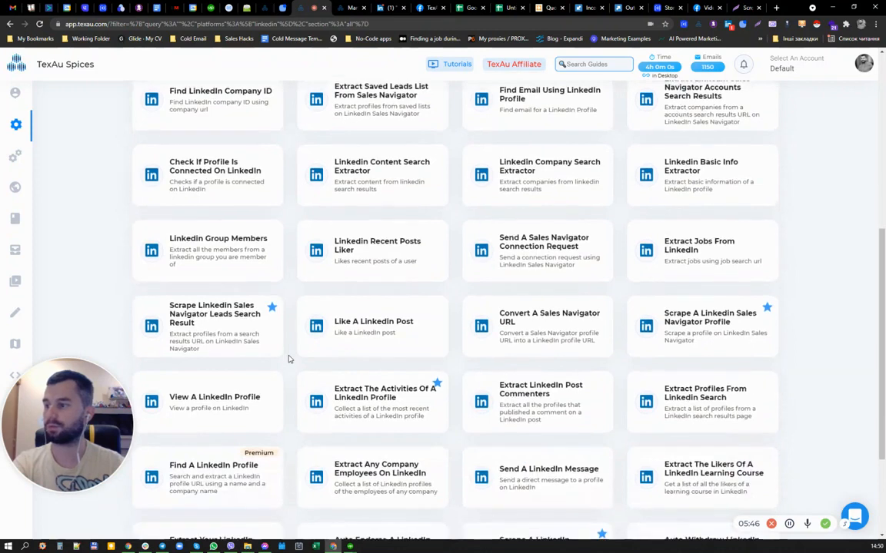
scroll(289, 359, down, 2)
scroll(289, 359, down, 2)
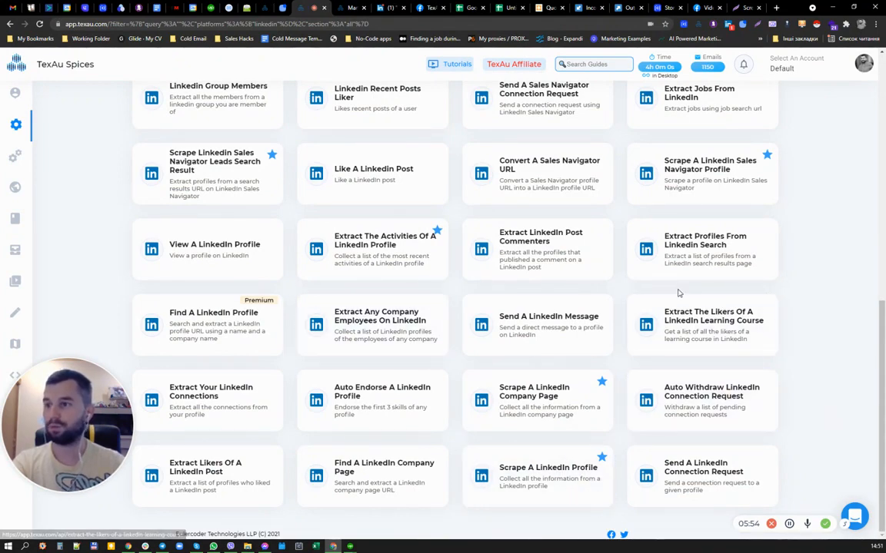
scroll(625, 284, up, 10)
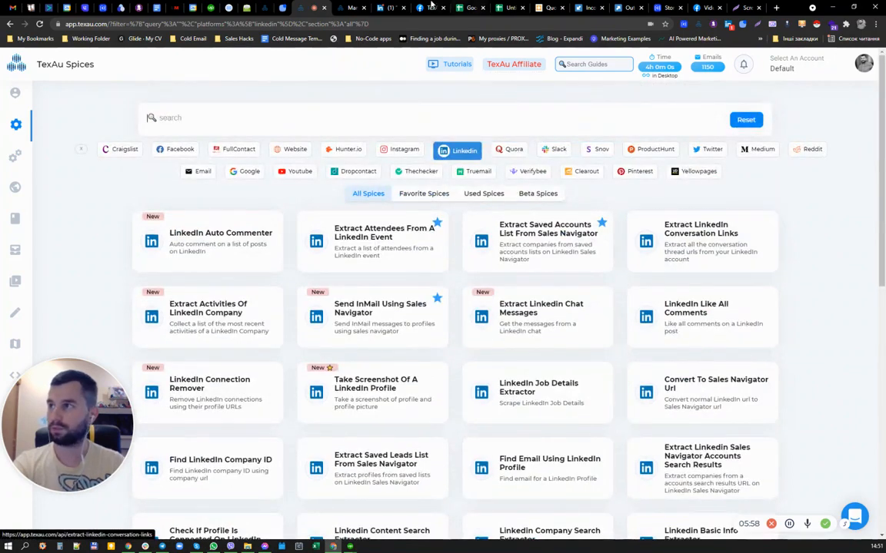
click(261, 9)
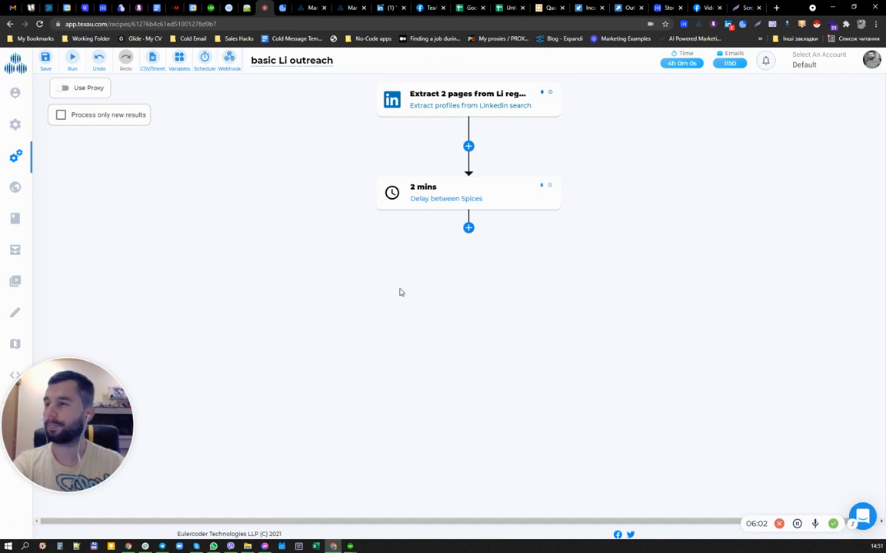
click(469, 228)
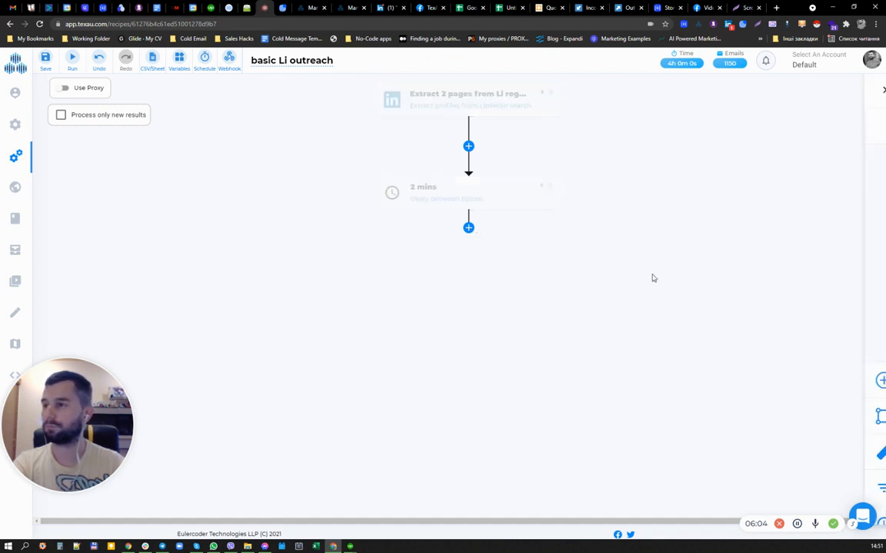
click(761, 388)
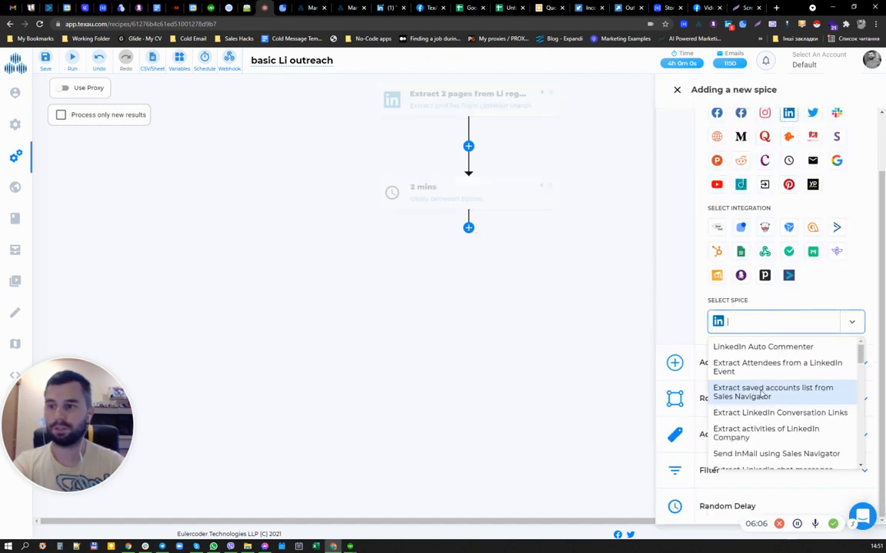
text(view)
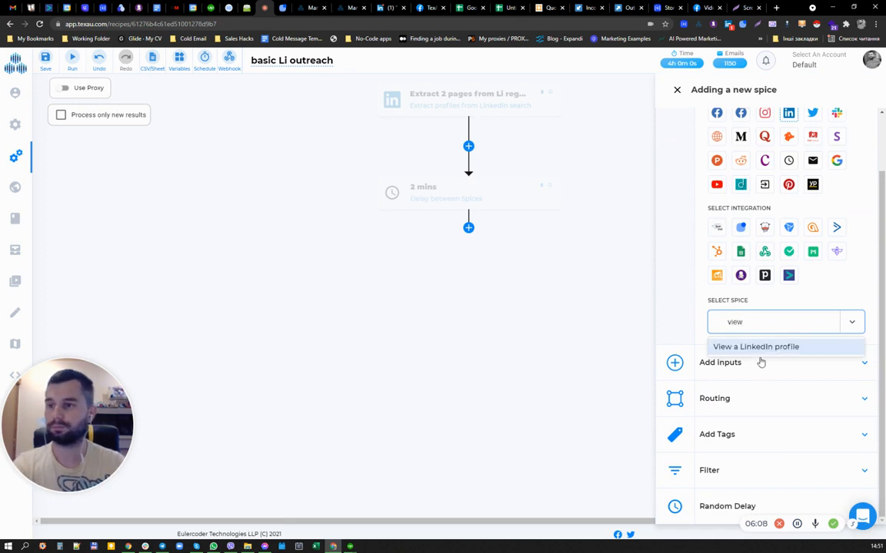
click(757, 347)
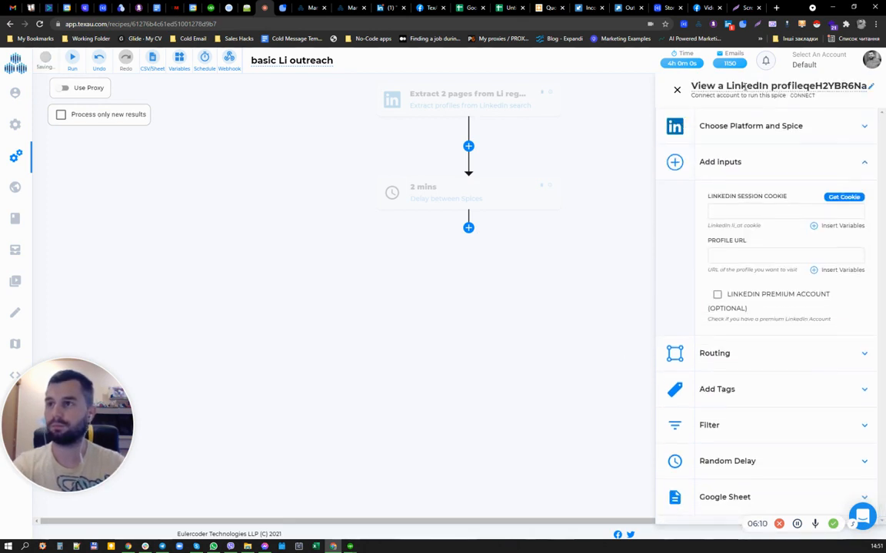
shift+click(868, 86)
key(BackSpace)
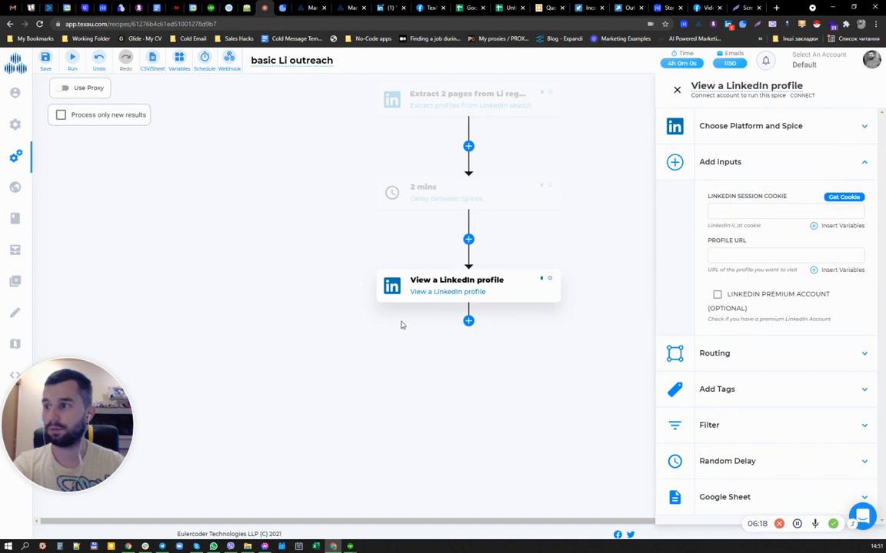
- Look over the people in the LinkedIn search results, and return to the TexAu recipe
click(387, 8)
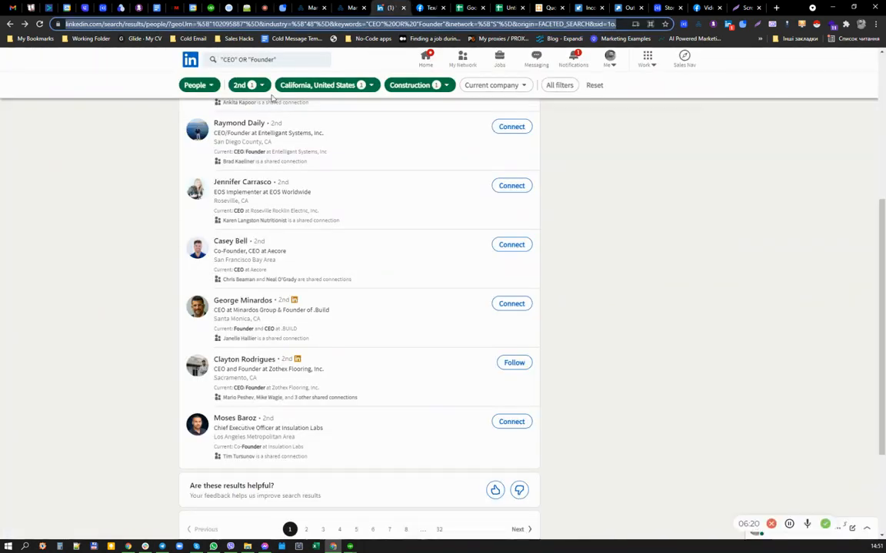
scroll(253, 123, up, 5)
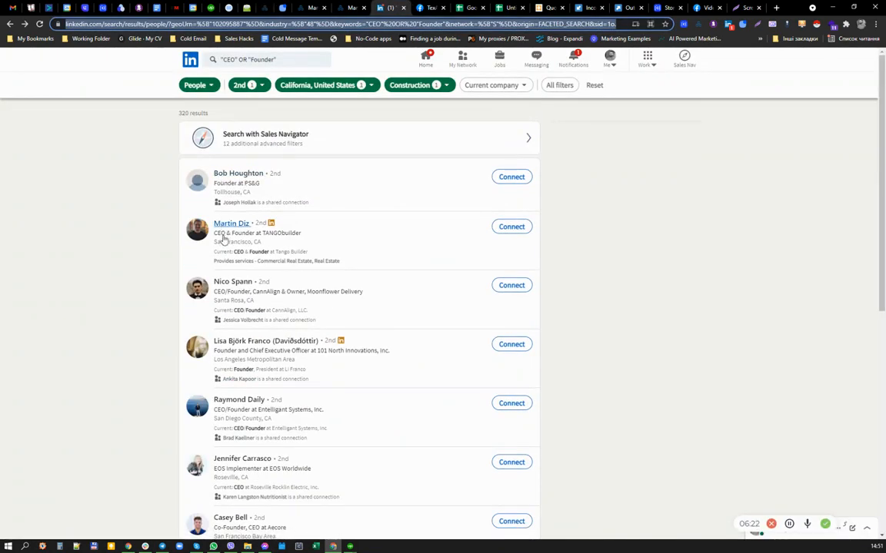
click(247, 8)
click(264, 7)
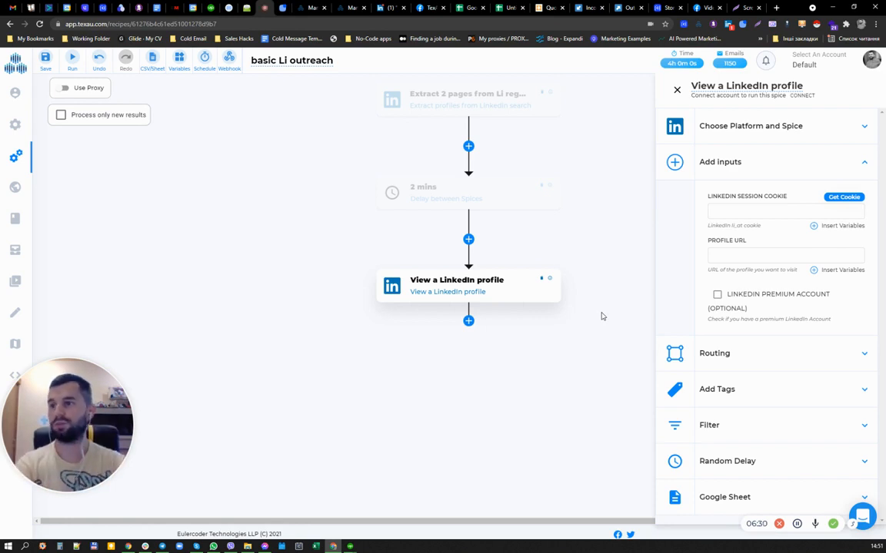
- Set the profile-viewing spice's Profile URL to the url variable from "Extract 2 pages from Li regular search"
click(812, 271)
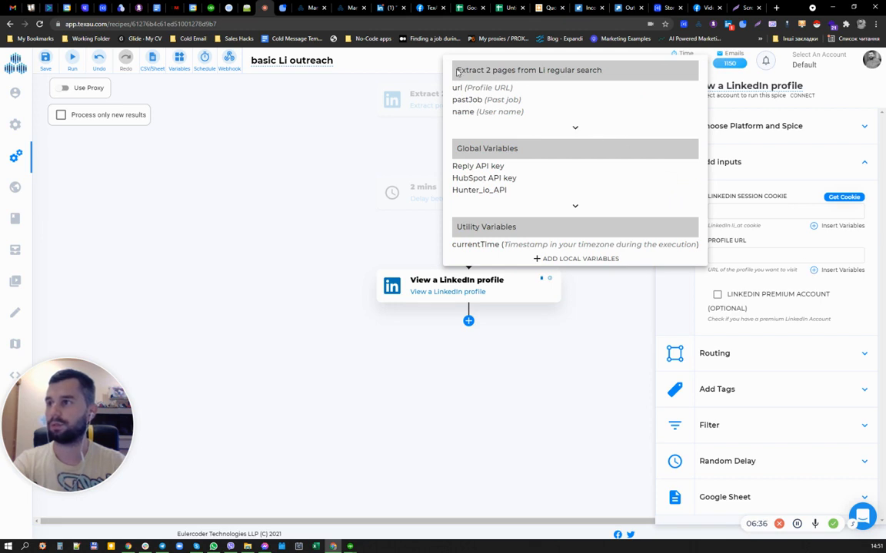
drag(456, 71, 603, 68)
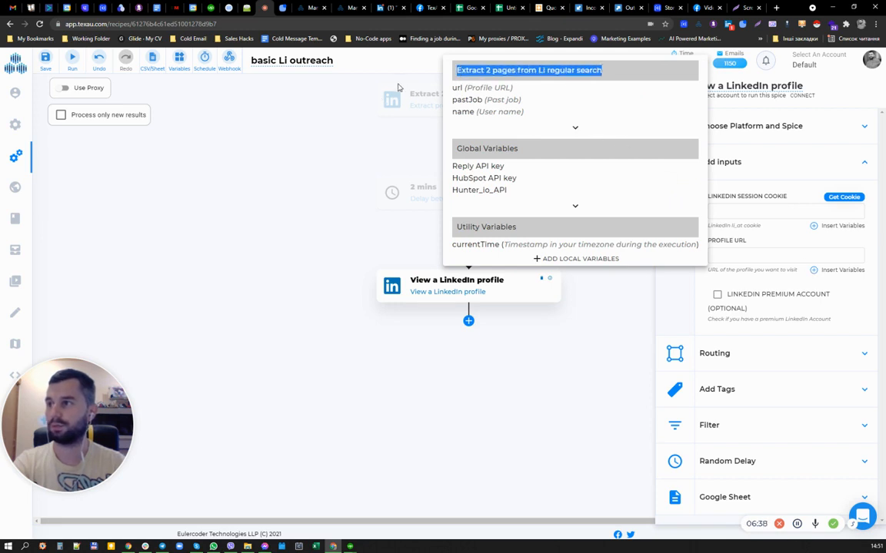
click(573, 128)
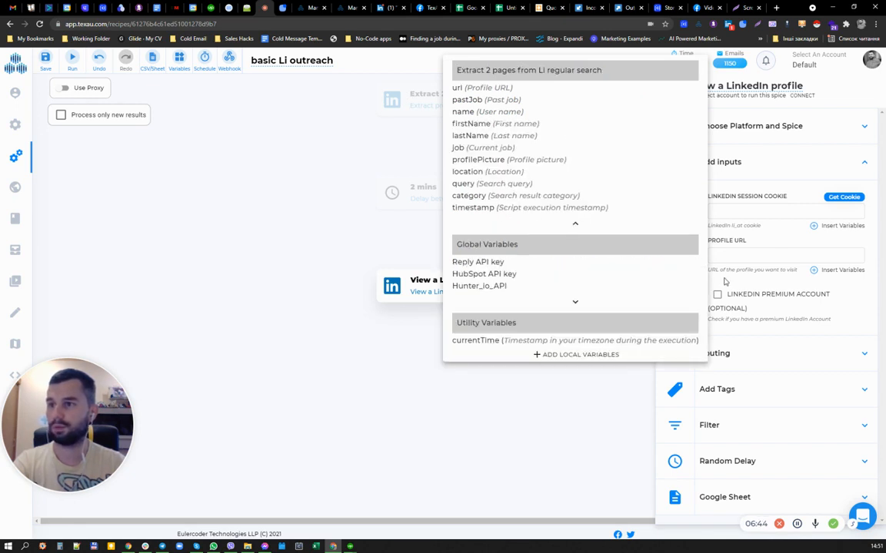
click(715, 249)
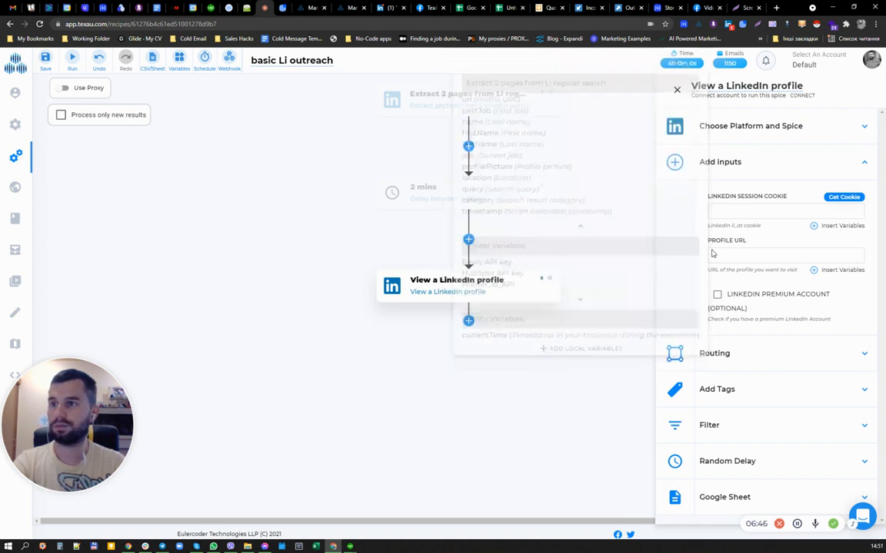
drag(707, 271, 800, 273)
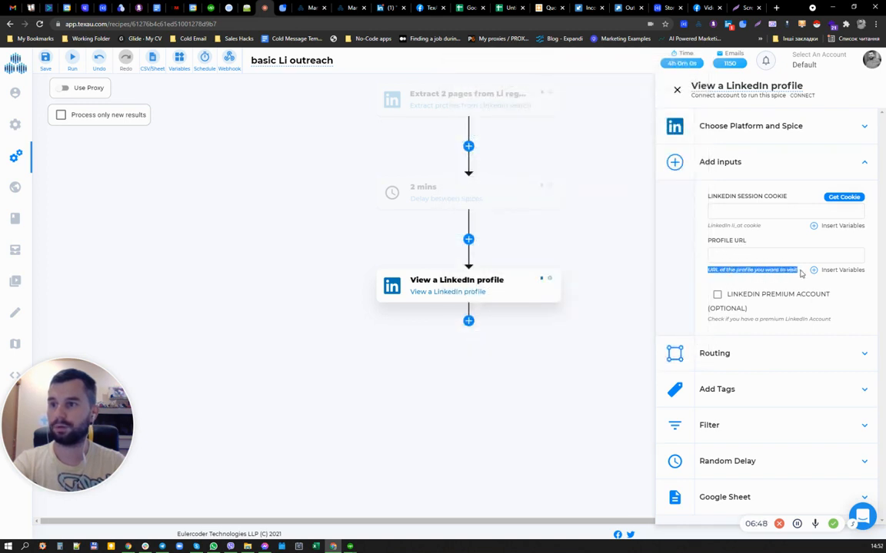
click(813, 270)
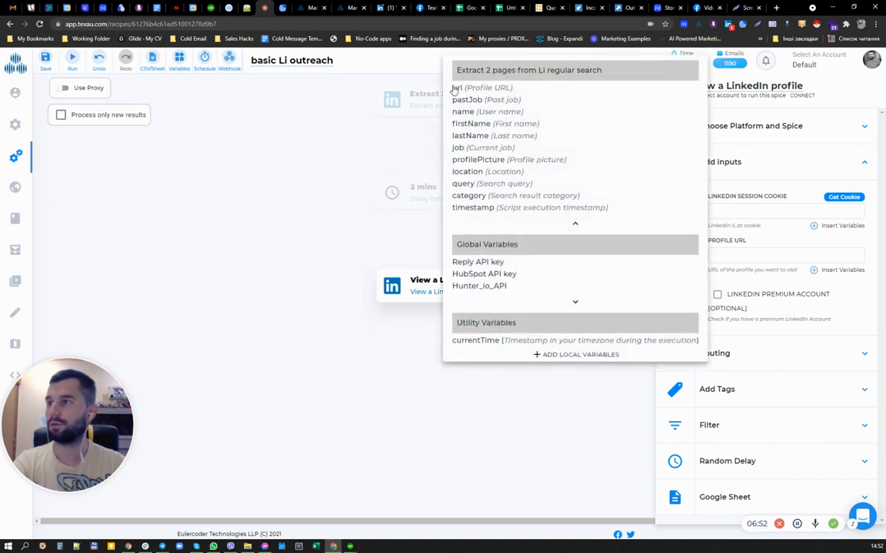
click(482, 88)
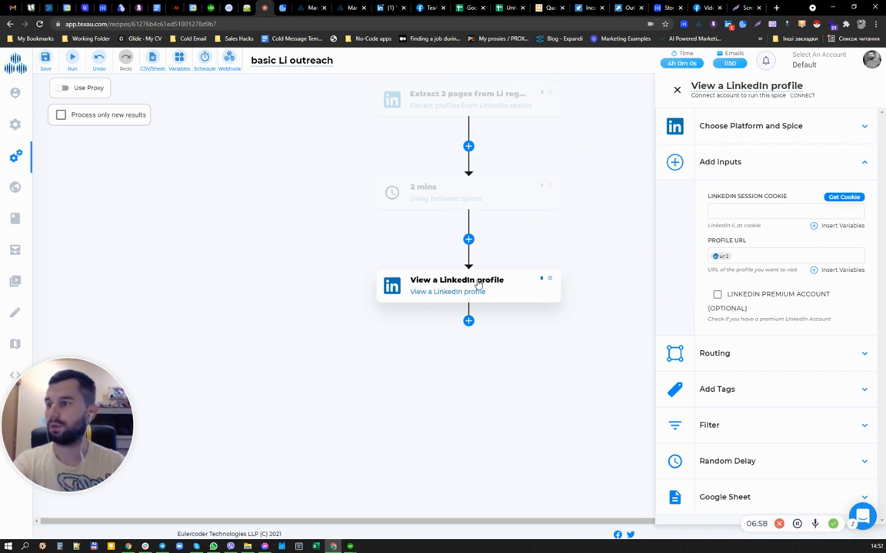
- Search the spice limits for "view" to check the daily limit of "View a LinkedIn profile", and return to the recipe
click(359, 4)
drag(375, 103, 336, 105)
text(view)
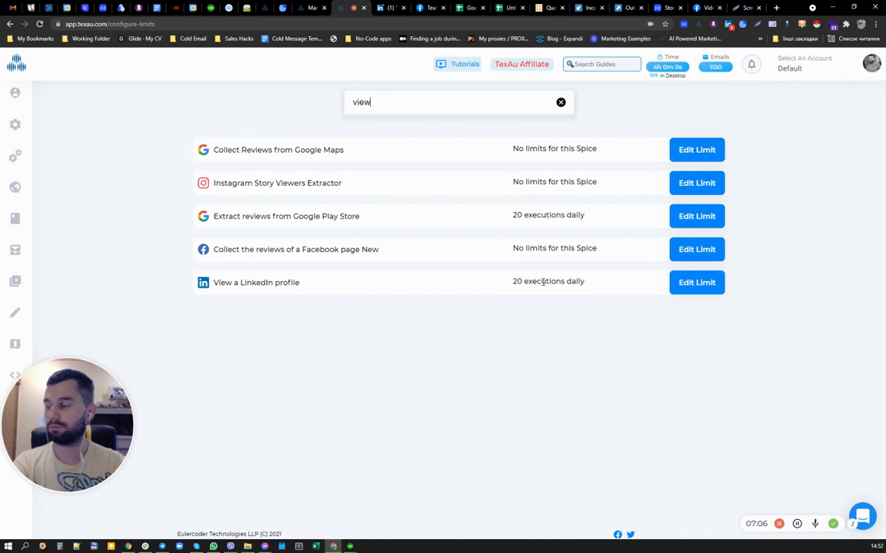
click(265, 7)
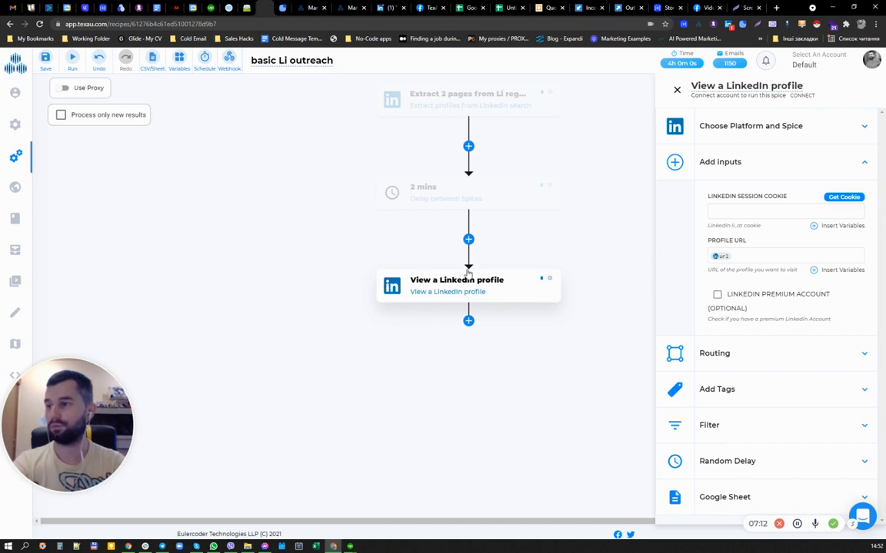
- Search the LinkedIn spices for "liker", check the daily limit of Linkedin Recent Posts Liker, and return to the recipe
click(469, 321)
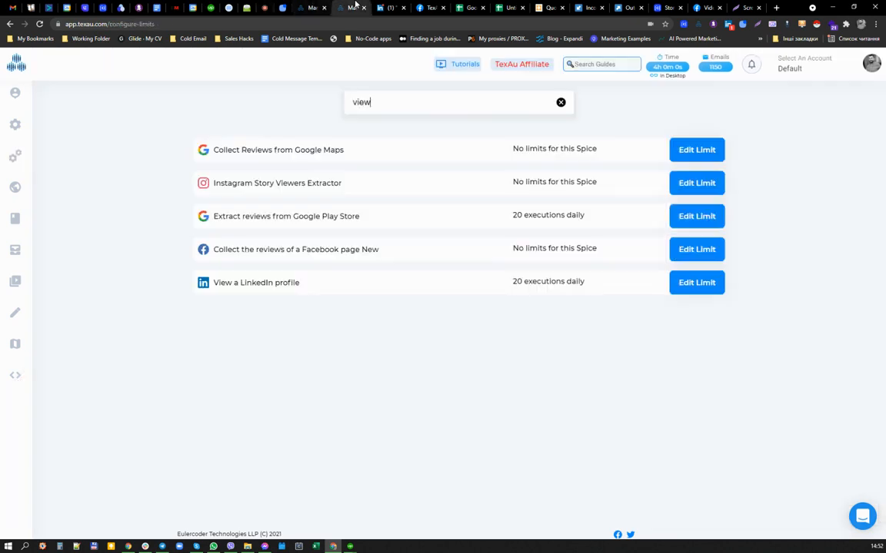
click(311, 6)
click(312, 6)
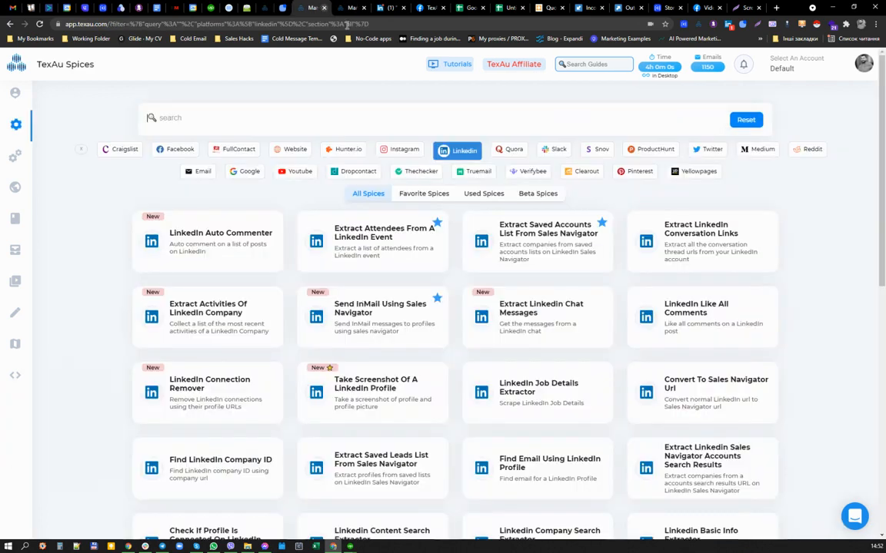
click(369, 118)
text(liker)
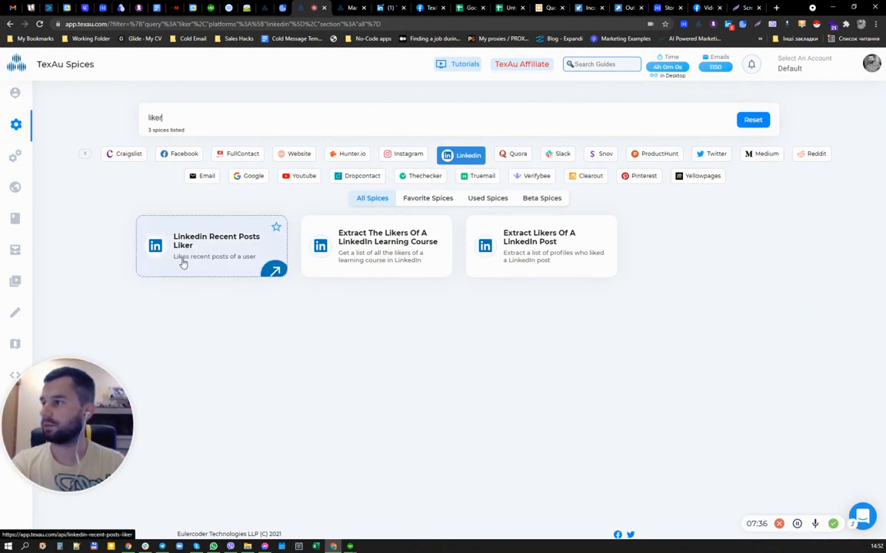
click(223, 247)
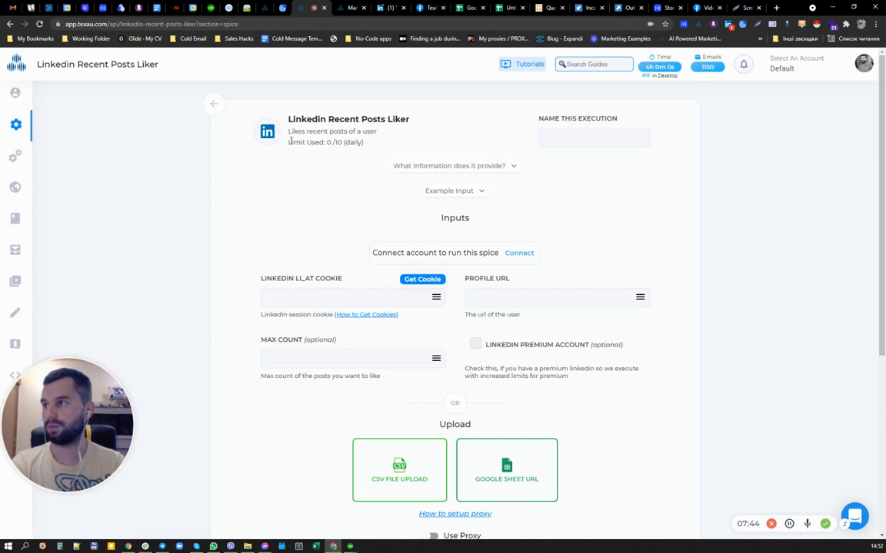
drag(325, 144, 342, 143)
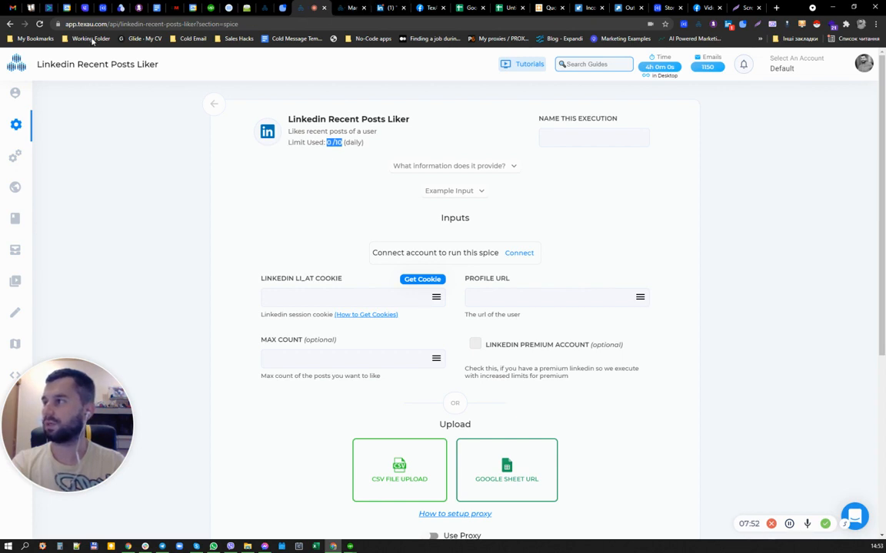
click(214, 105)
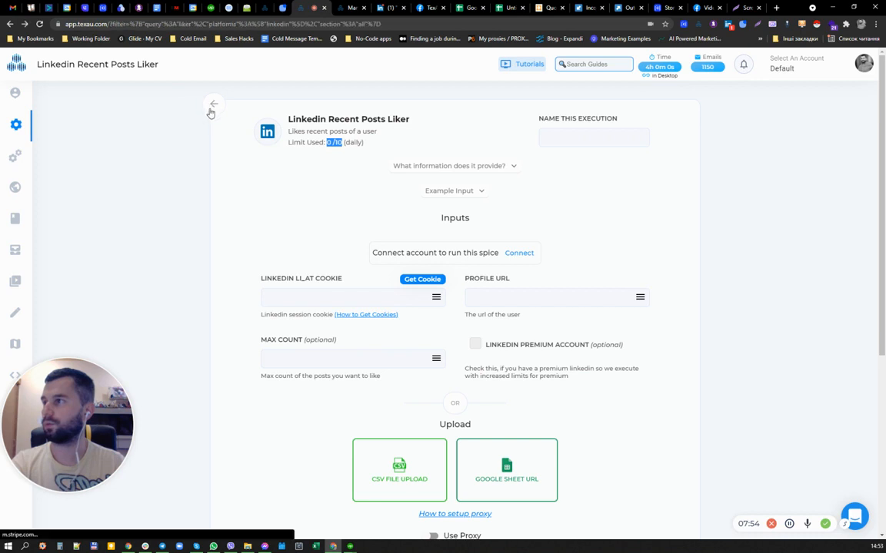
click(268, 6)
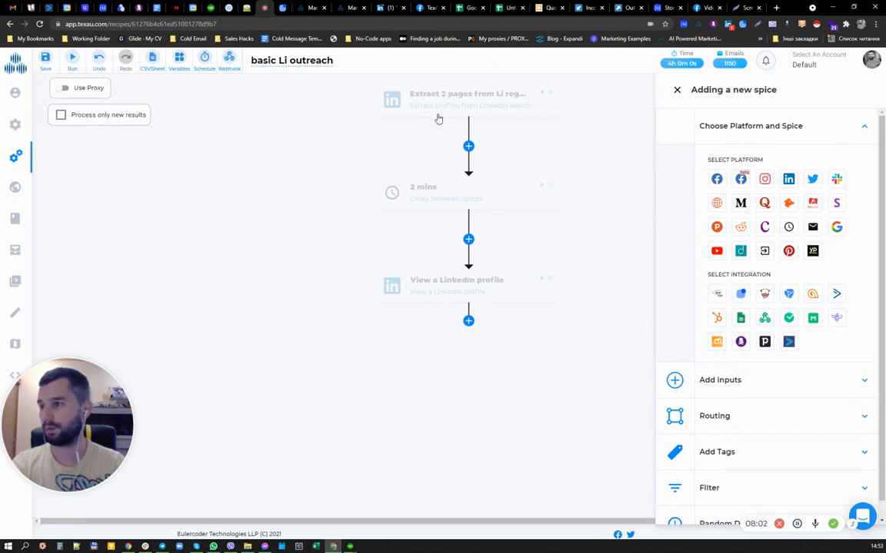
click(312, 8)
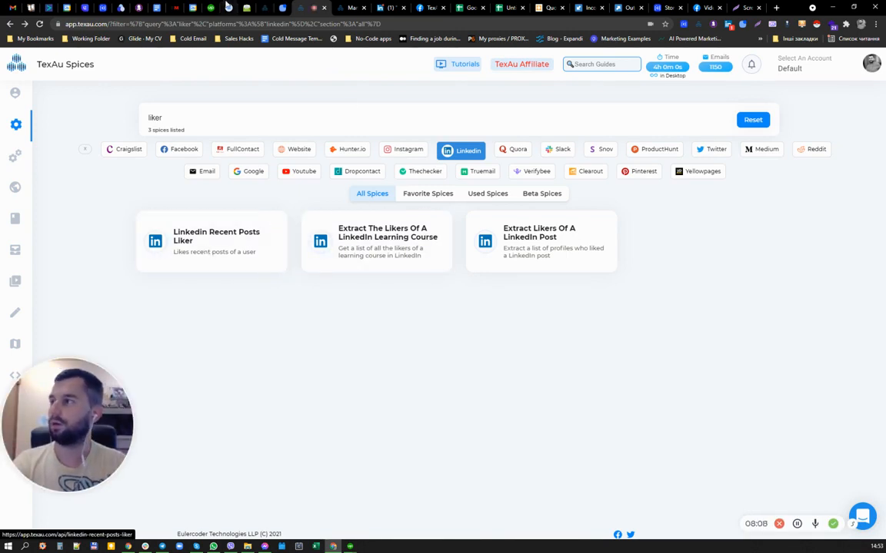
click(265, 8)
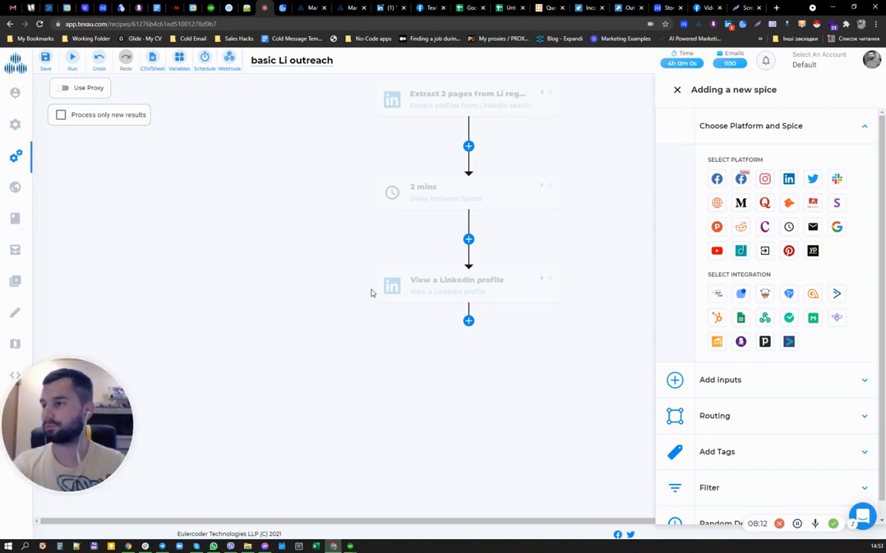
- Set the LinkedIn search extraction to 1 page and rename its spice as "Extract 10 ppl from Li regular search"
click(470, 111)
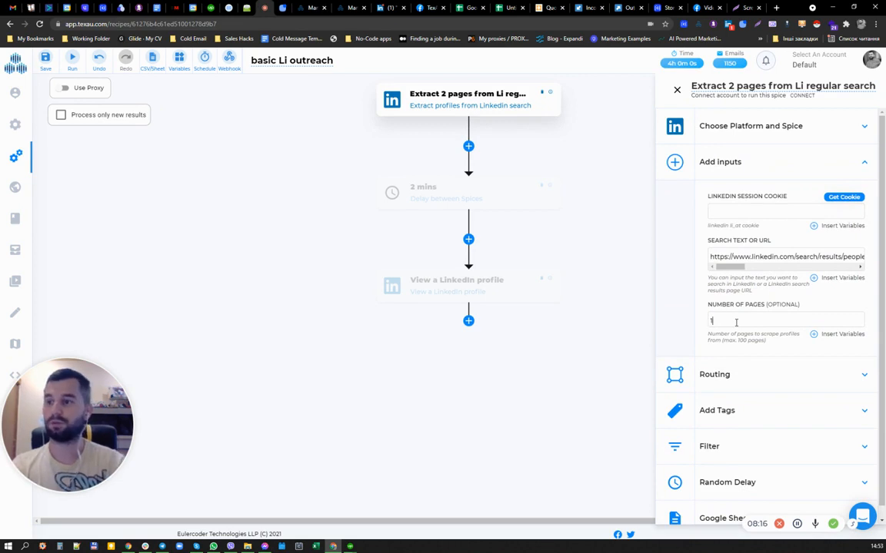
double_click(731, 86)
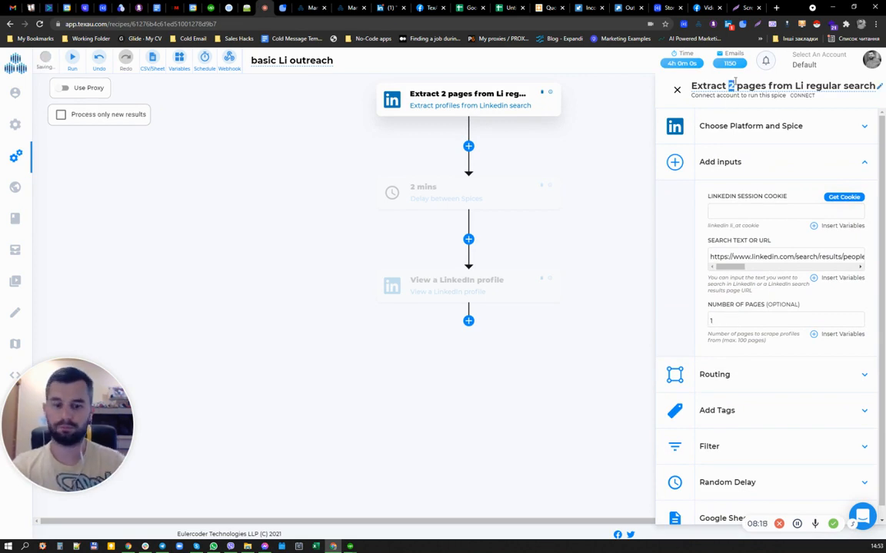
text(1)
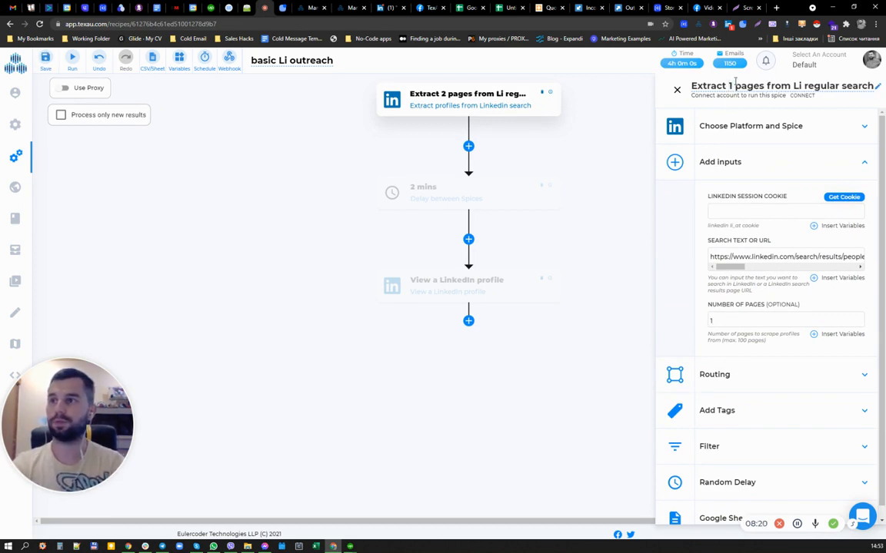
text(0)
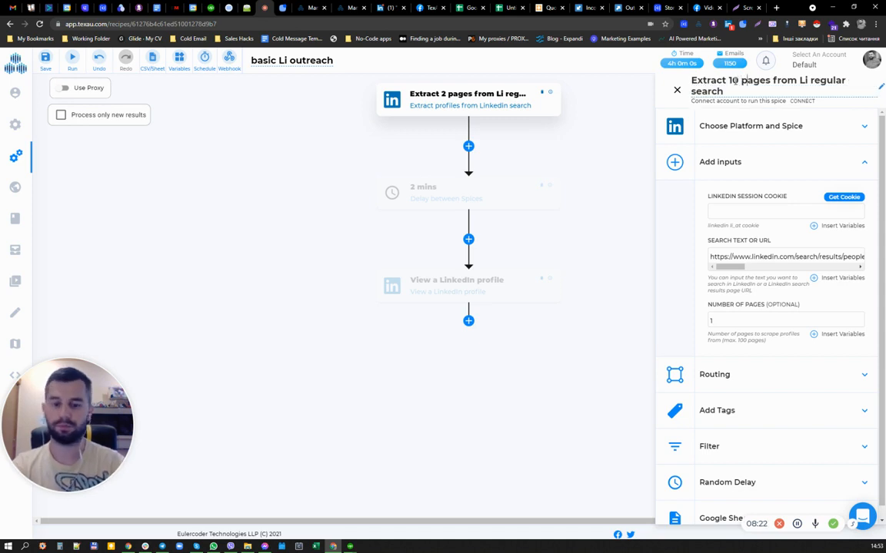
key(ctrl+shift+Right)
text(pl)
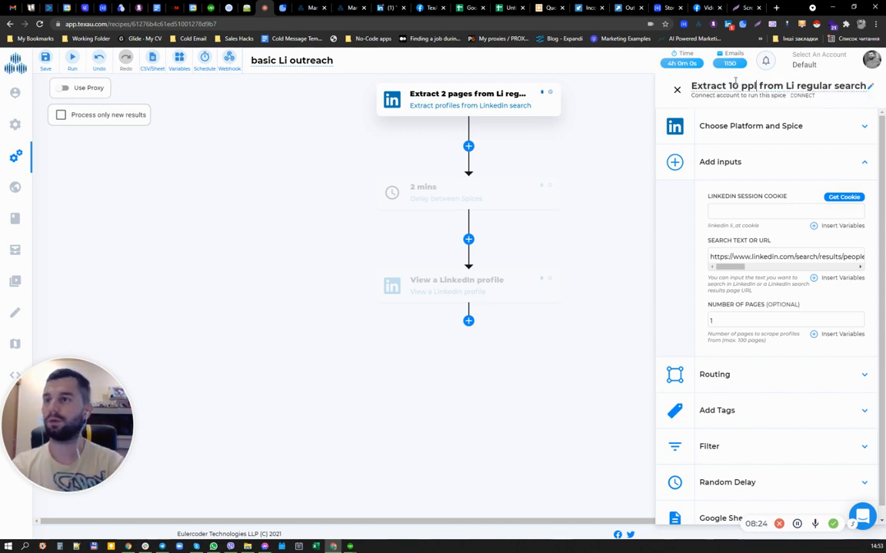
- Rename the "View a LinkedIn profile" spice as "View 10 LinkedIn profiles"
click(676, 90)
click(510, 282)
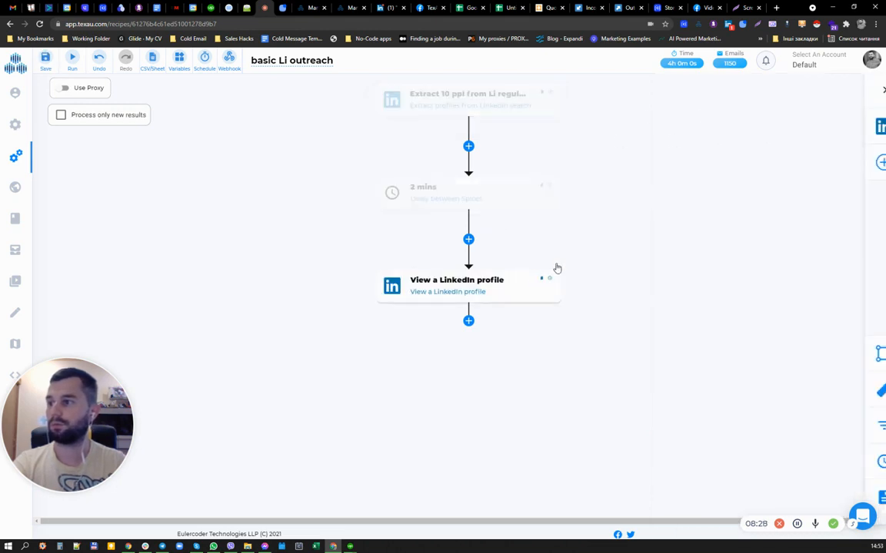
double_click(721, 83)
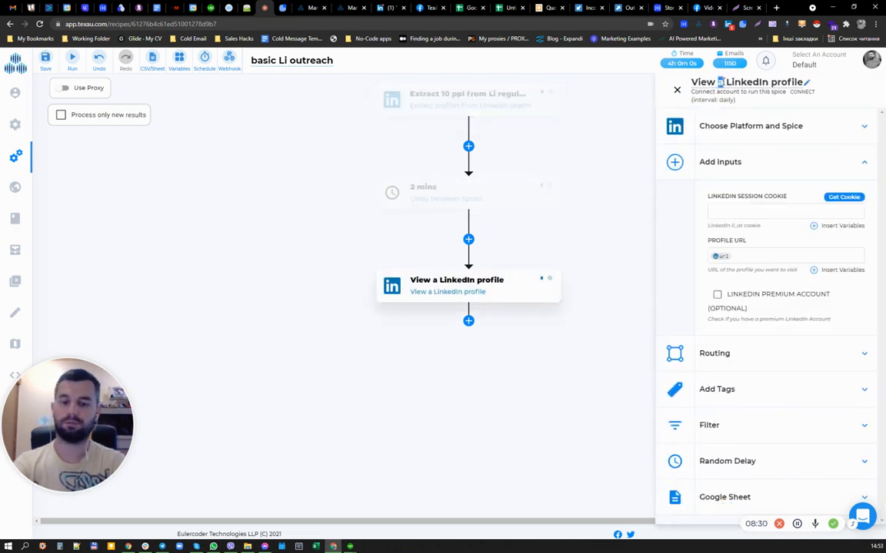
text(10)
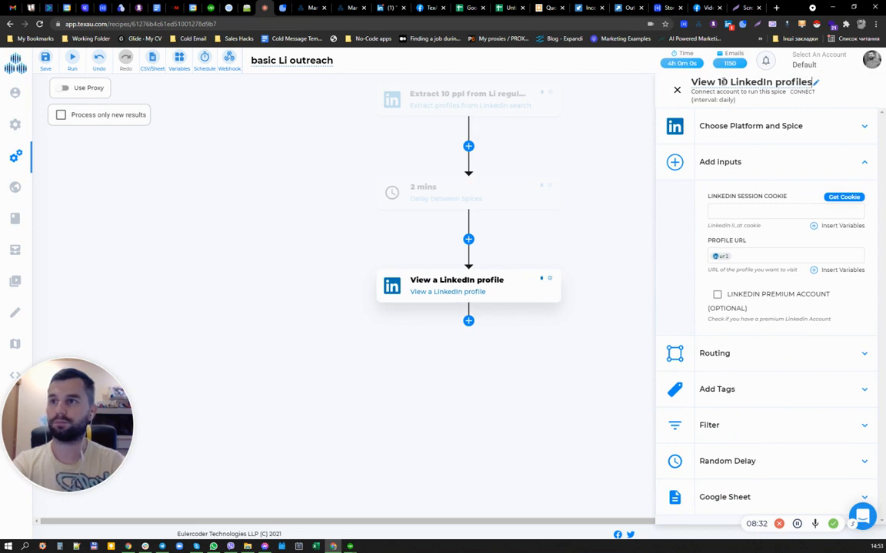
- Add a Delay between Spices after the "View 10 LinkedIn profiles" spice
click(468, 321)
click(788, 227)
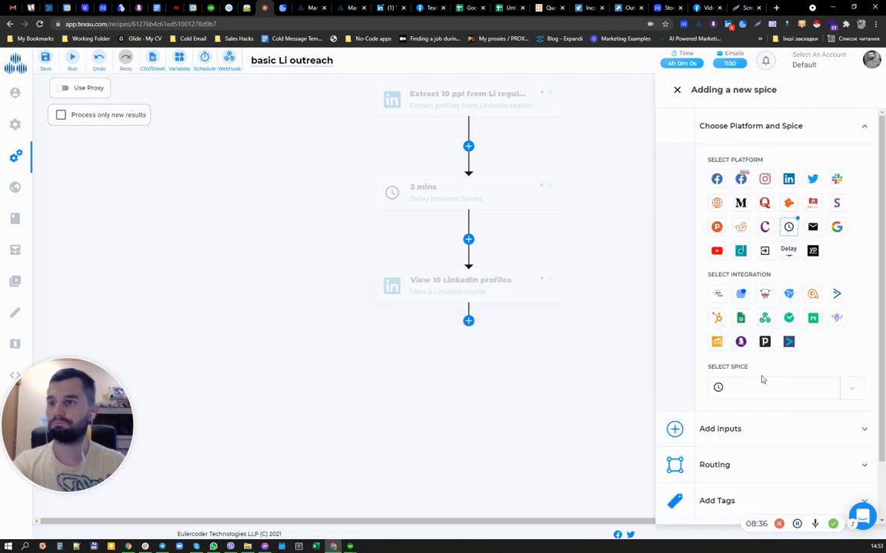
click(753, 387)
scroll(753, 331, down, 1)
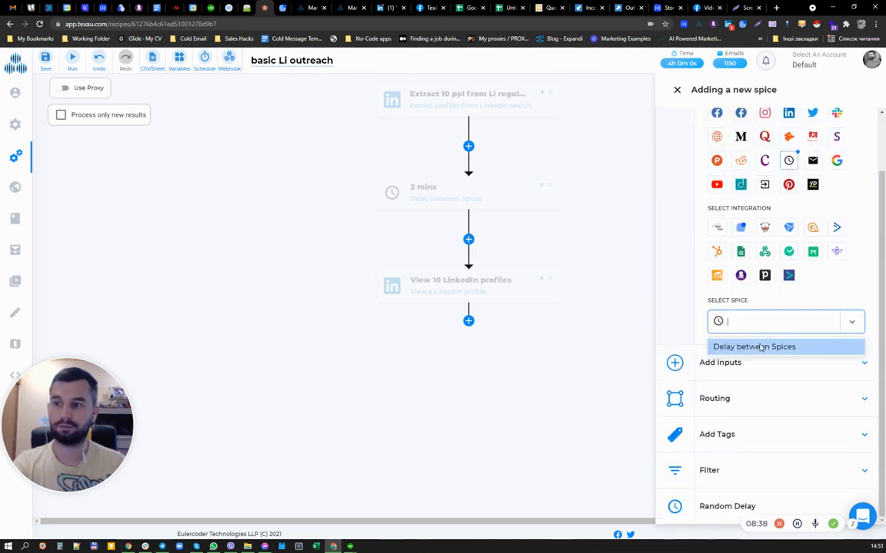
click(756, 347)
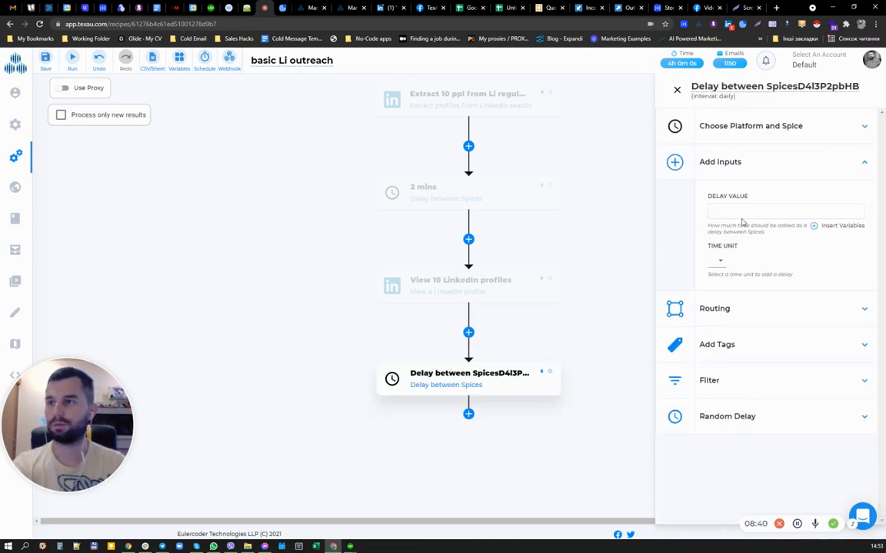
- Set the new delay to 5 minutes and rename its spice as "5 mins"
click(739, 210)
text(5)
click(693, 86)
text(5 mins)
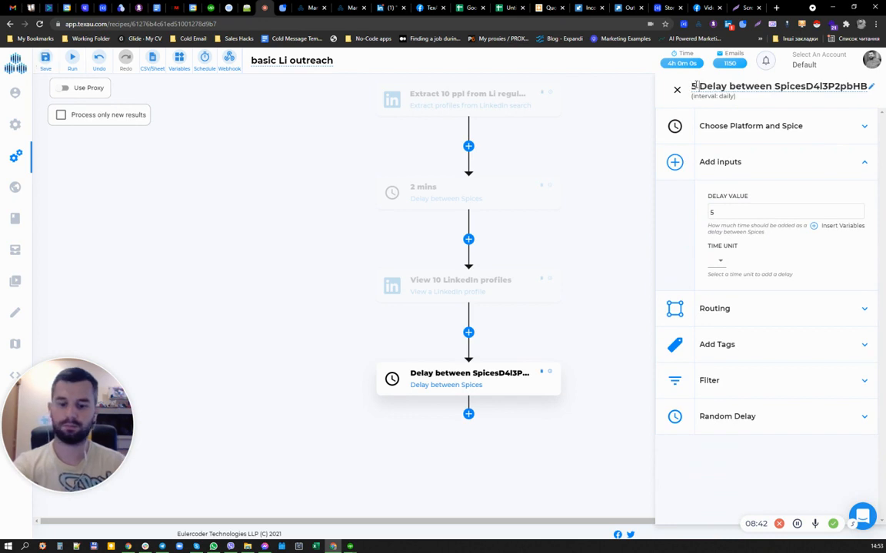
key(ctrl+shift+End)
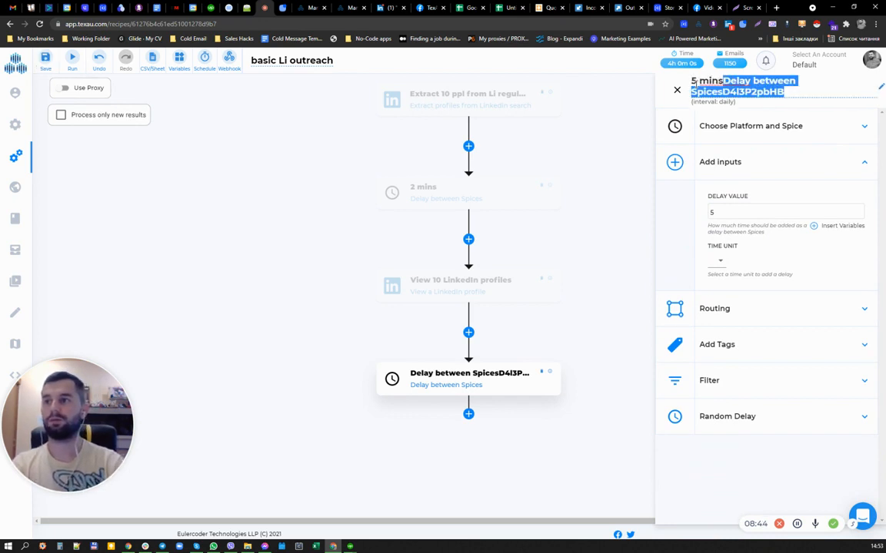
key(Delete)
click(719, 260)
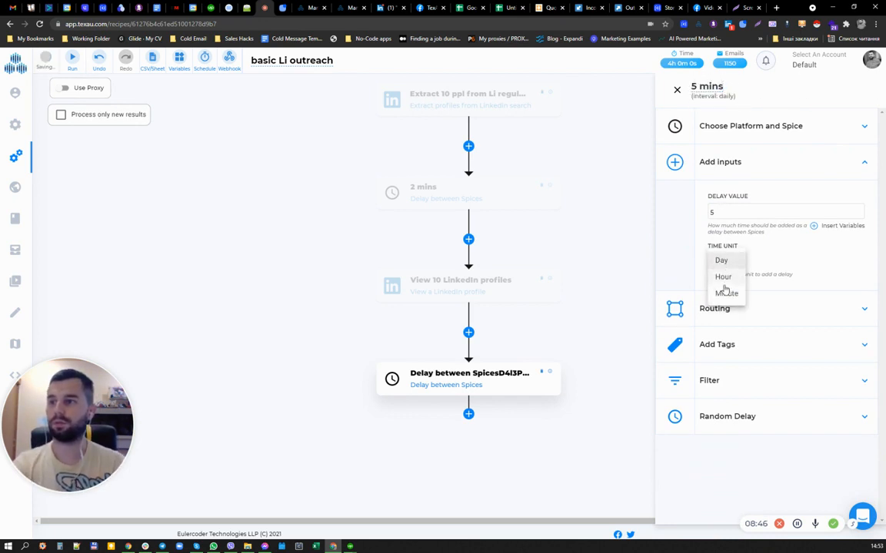
click(726, 292)
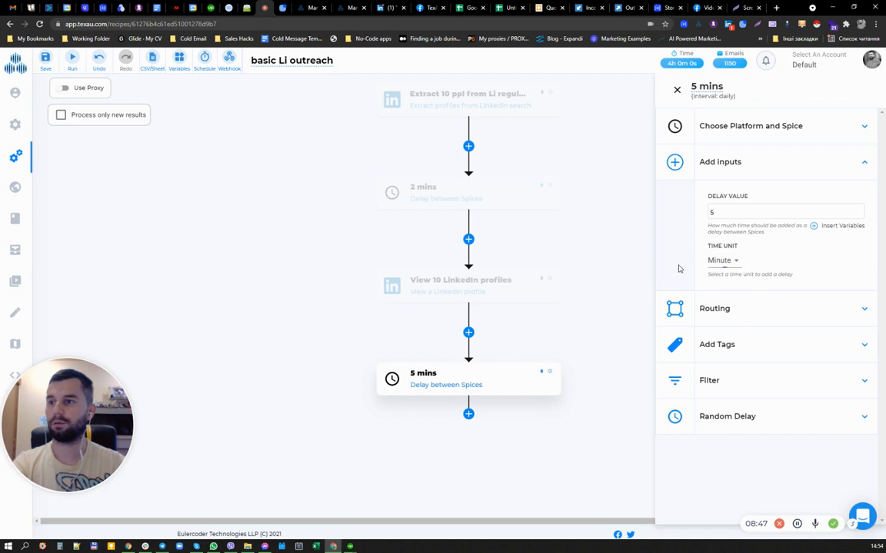
click(677, 91)
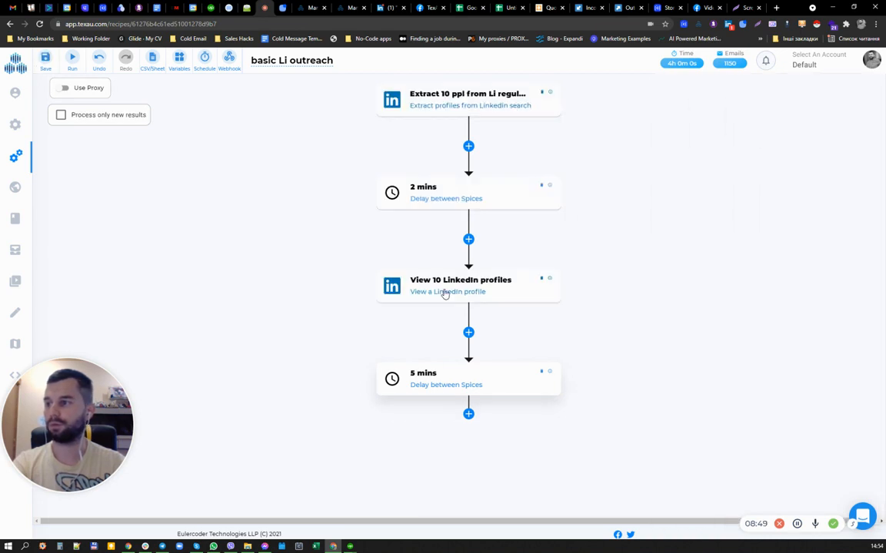
- Add the LinkedIn spice Linkedin Recent Posts Liker after the "5 mins" delay and show its inputs
click(469, 415)
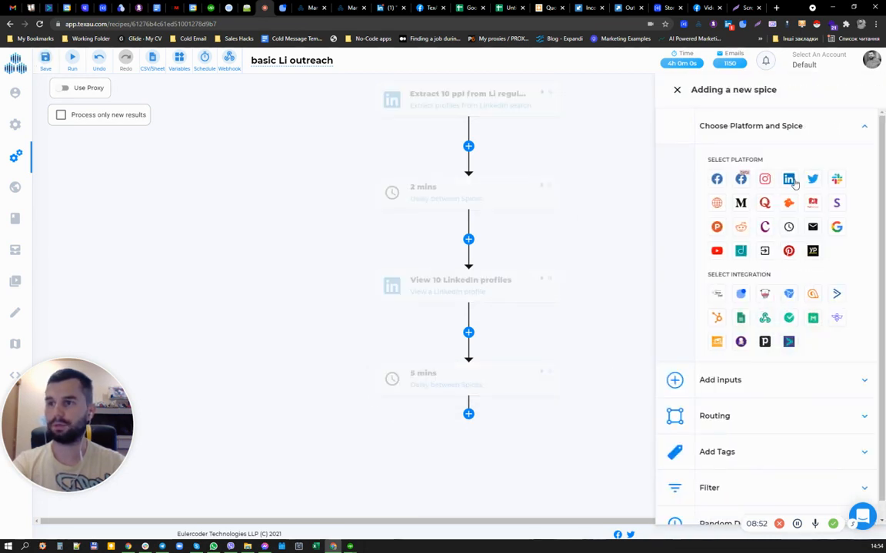
click(791, 181)
click(769, 388)
text(liker)
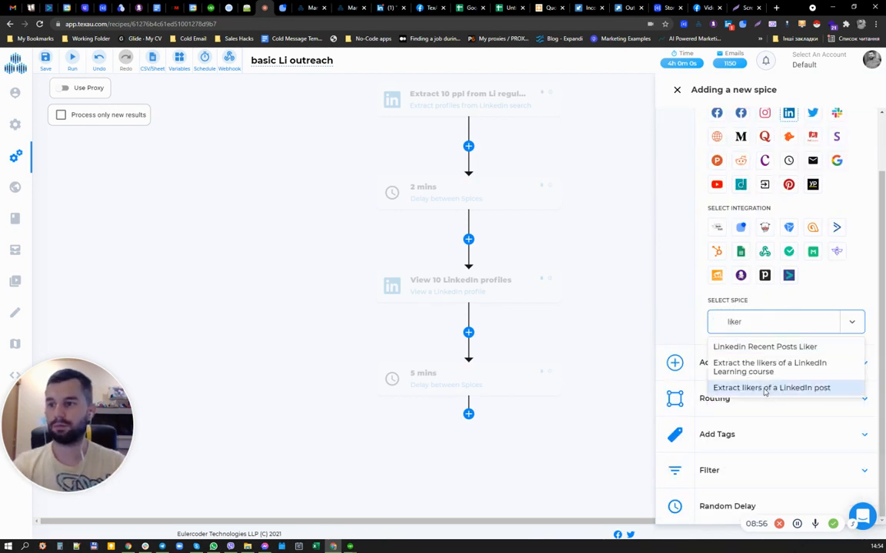
click(745, 349)
click(722, 360)
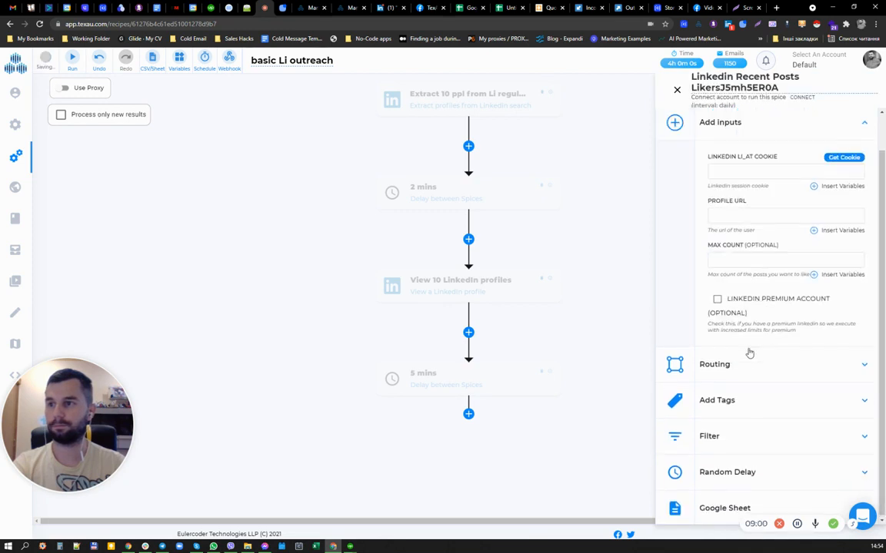
- Rename the Linkedin Recent Posts Liker spice as "Like 10 recent Posts"
scroll(608, 335, down, 1)
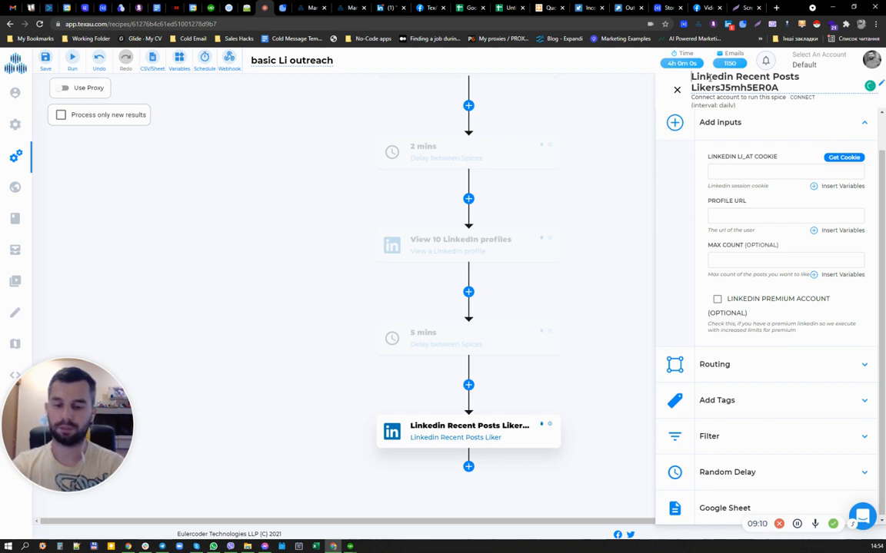
text(Like 10 recent)
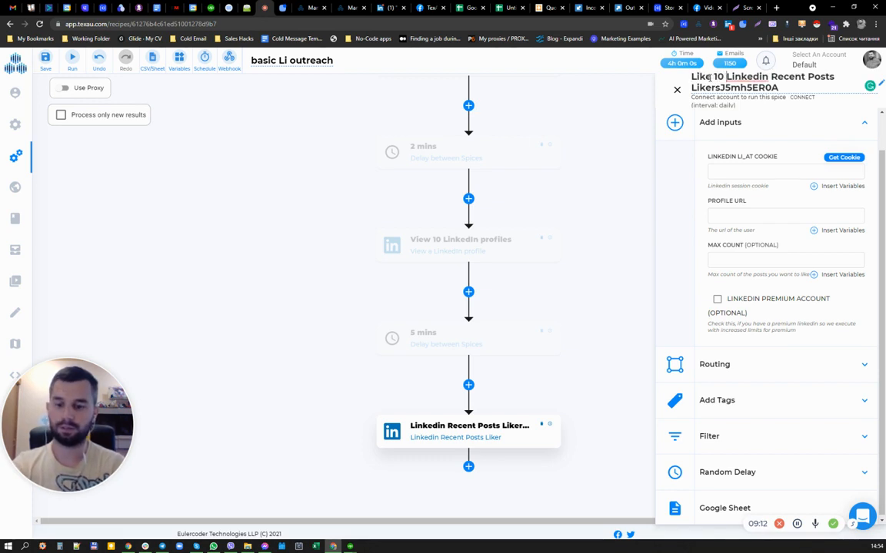
key(ctrl+shift+Right)
key(ctrl+shift+Right)
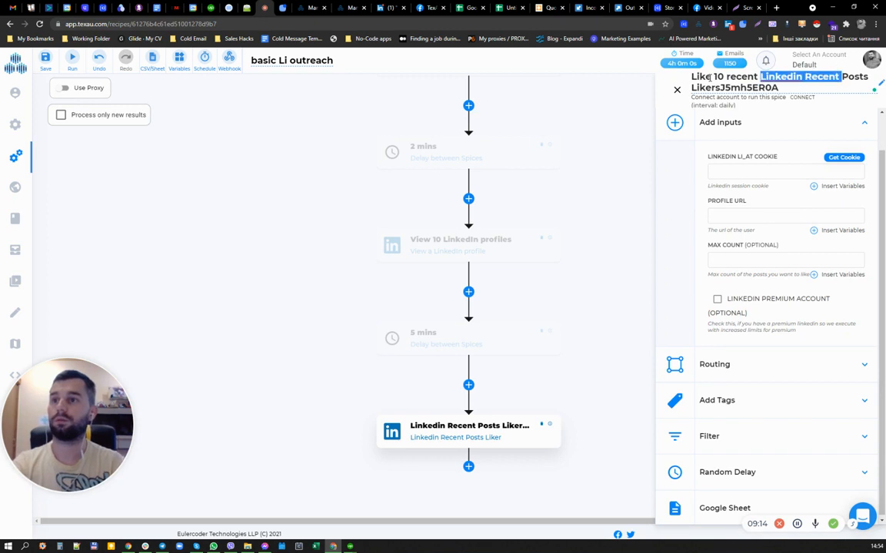
key(BackSpace)
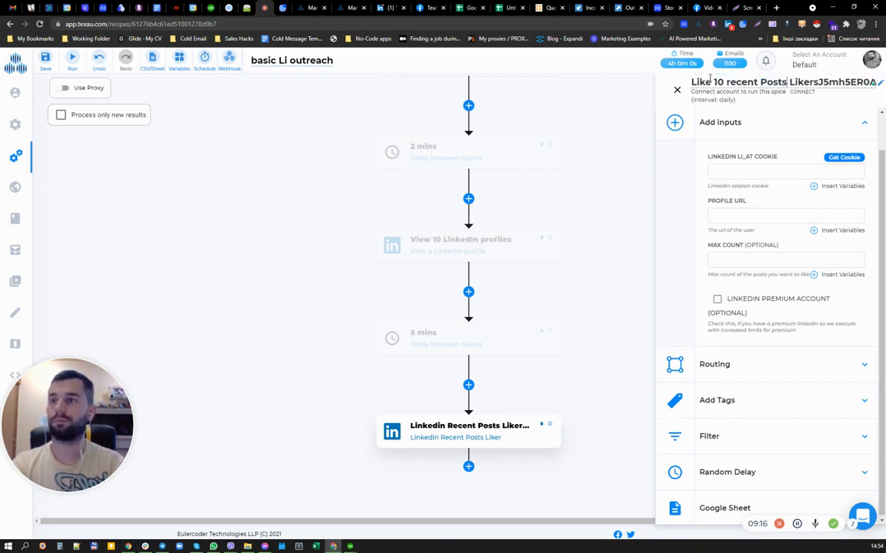
key(ctrl+shift+Right)
key(BackSpace)
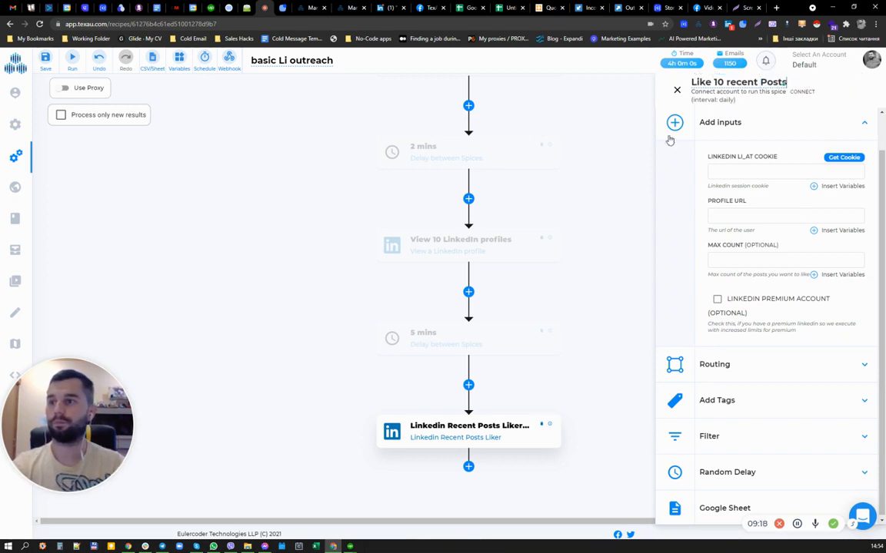
- Set the liker's Profile URL to the url variable from "Extract 10 ppl from Li regular search" and its max count to 1
drag(712, 202, 738, 201)
click(695, 215)
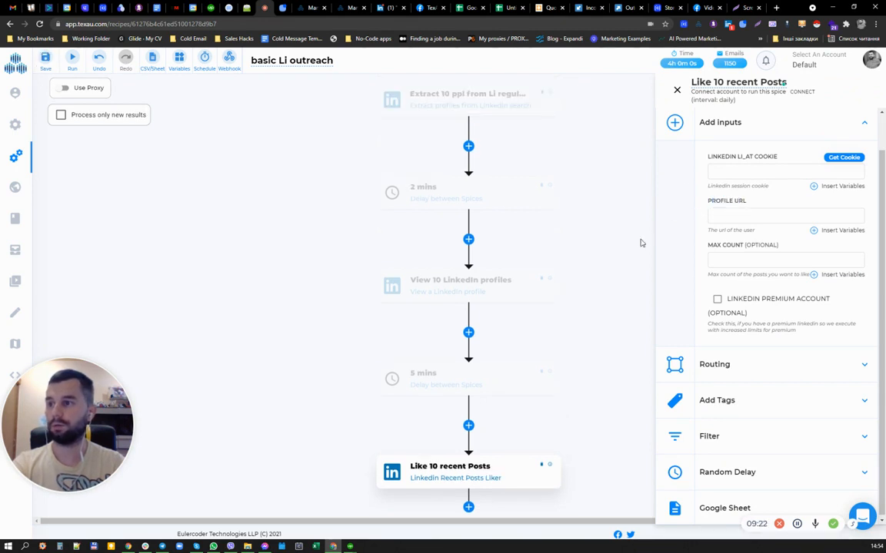
scroll(631, 248, down, 1)
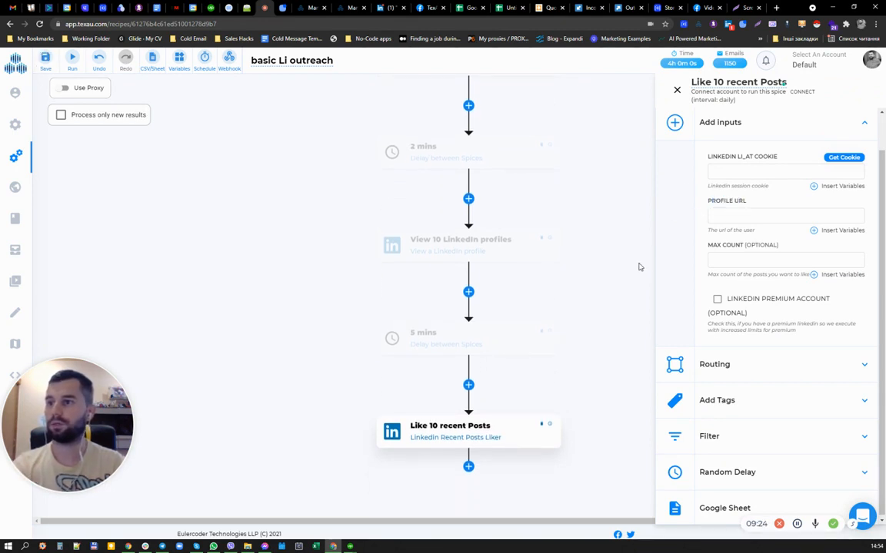
click(840, 231)
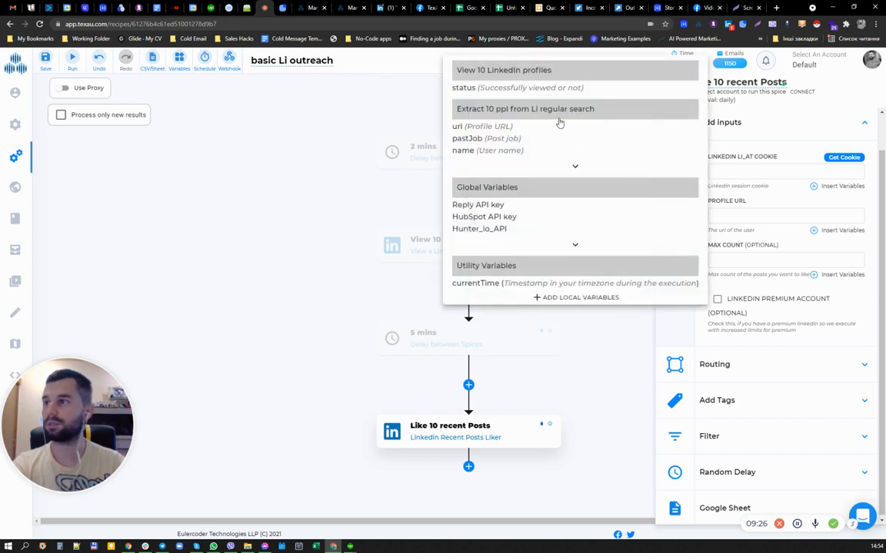
click(472, 127)
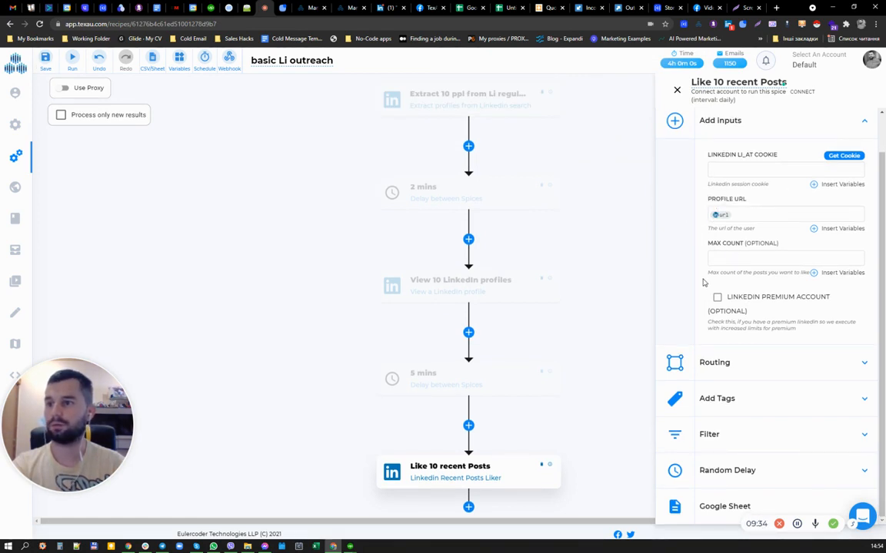
drag(707, 274, 784, 277)
click(772, 264)
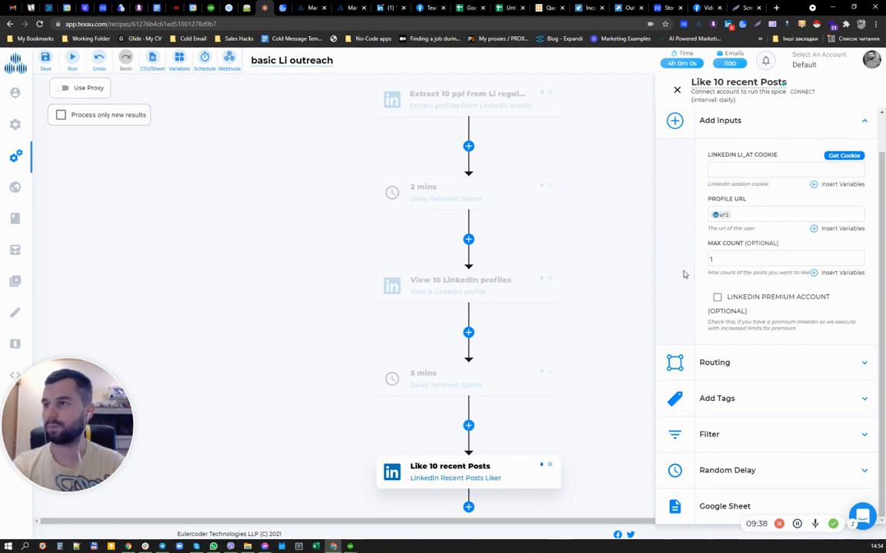
- Search the spice limits for "liker", check the daily limit of Linkedin Recent Posts Liker, and return to the recipe
click(351, 7)
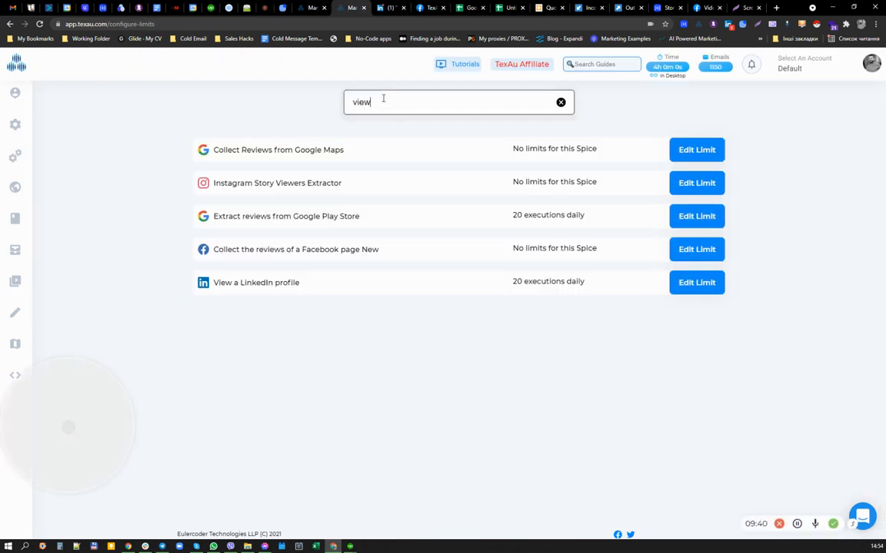
drag(381, 95, 306, 100)
text(liker)
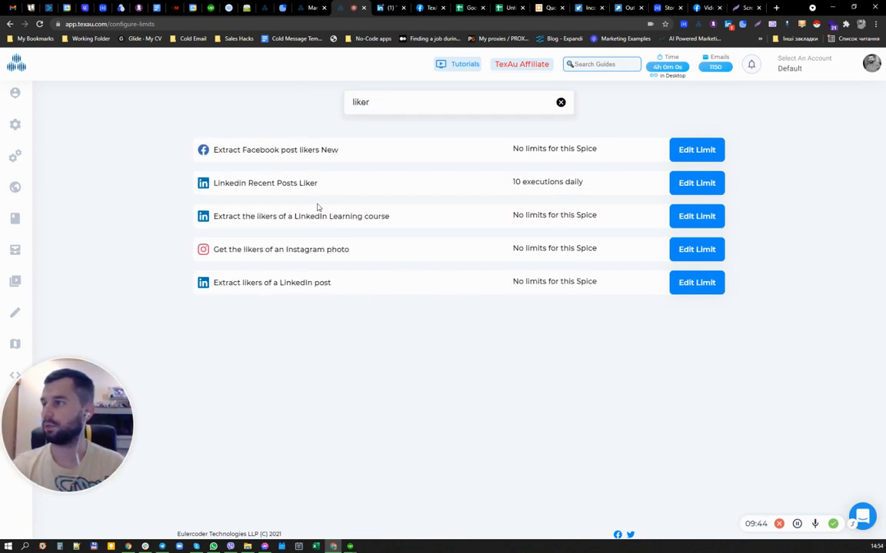
drag(318, 183, 229, 183)
drag(516, 183, 591, 186)
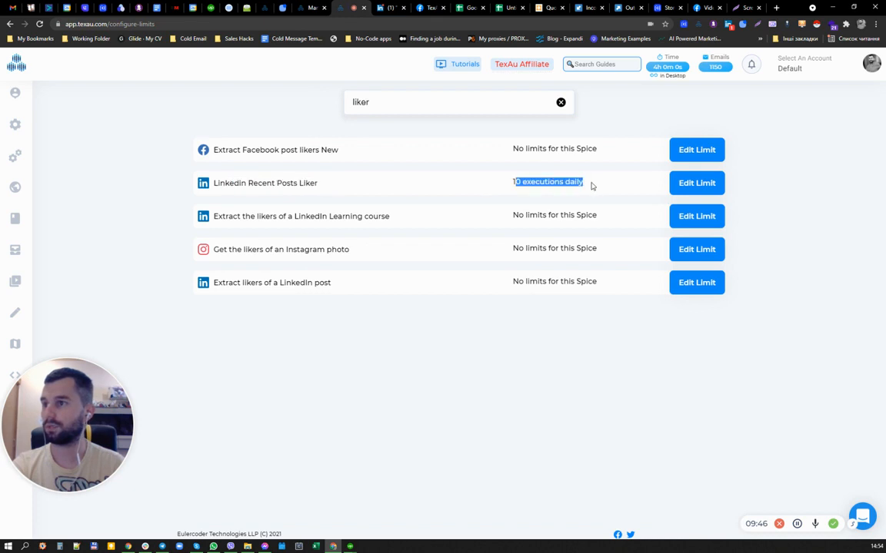
click(265, 8)
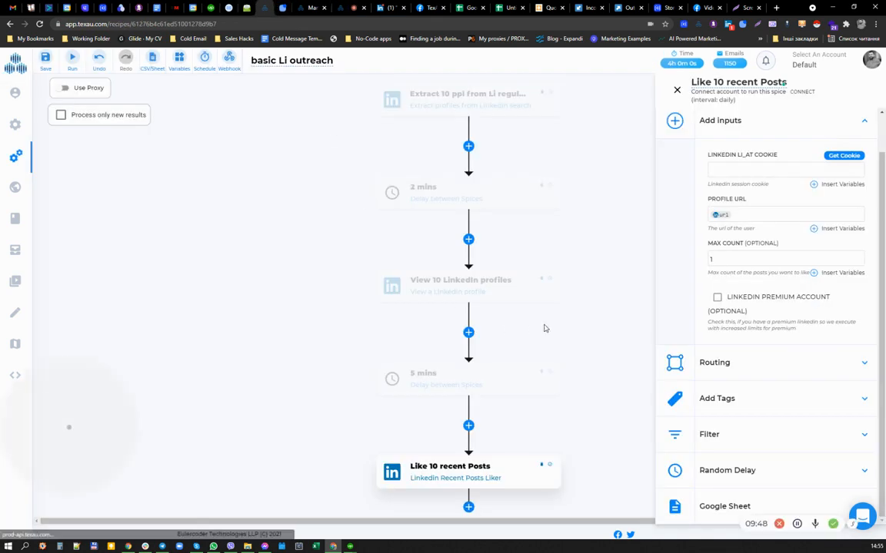
- Add a Delay between Spices spice after "Like 10 recent Posts"
scroll(577, 326, down, 1)
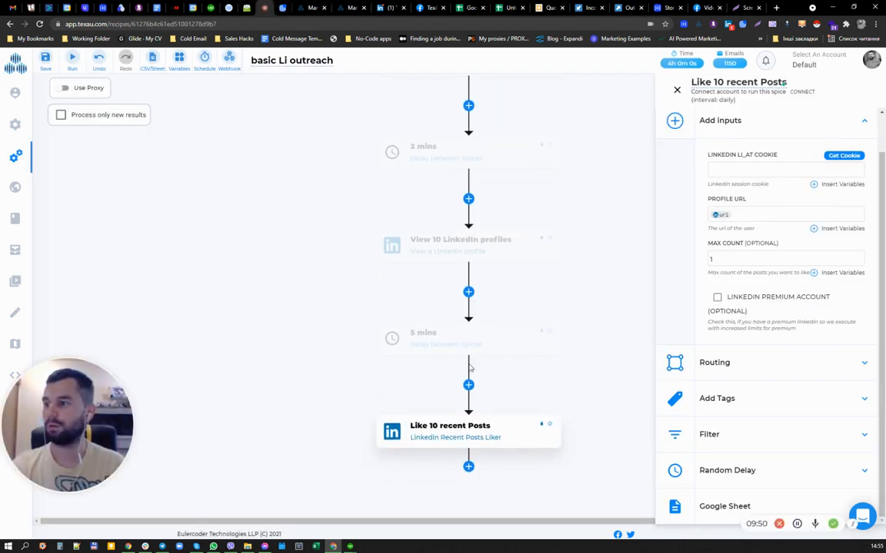
scroll(373, 215, up, 1)
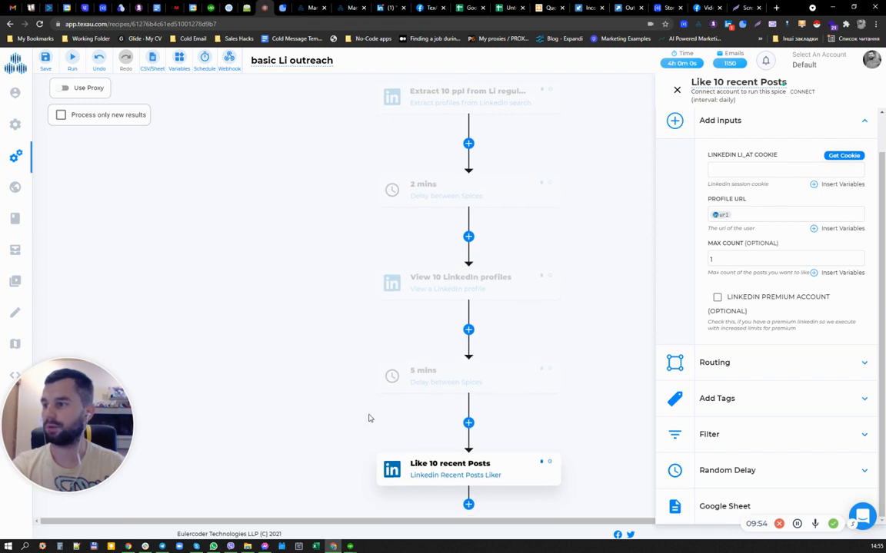
scroll(368, 417, down, 1)
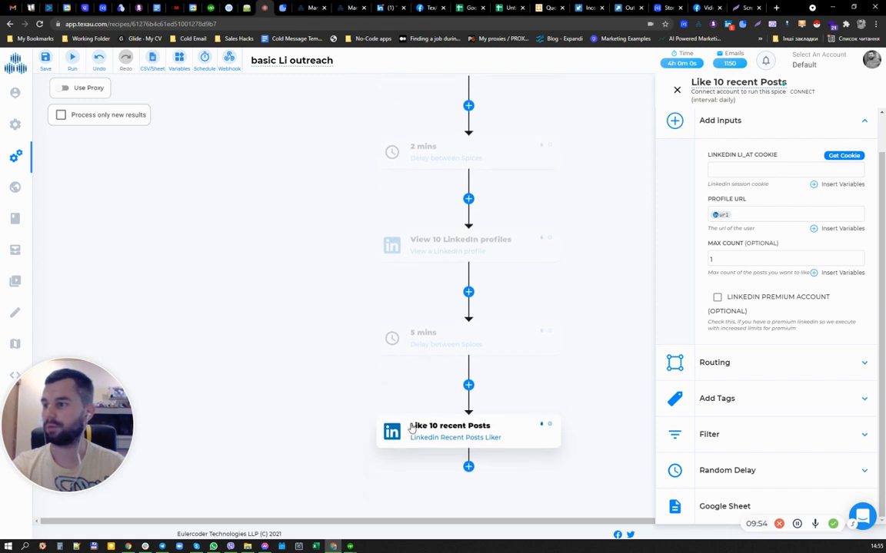
click(469, 466)
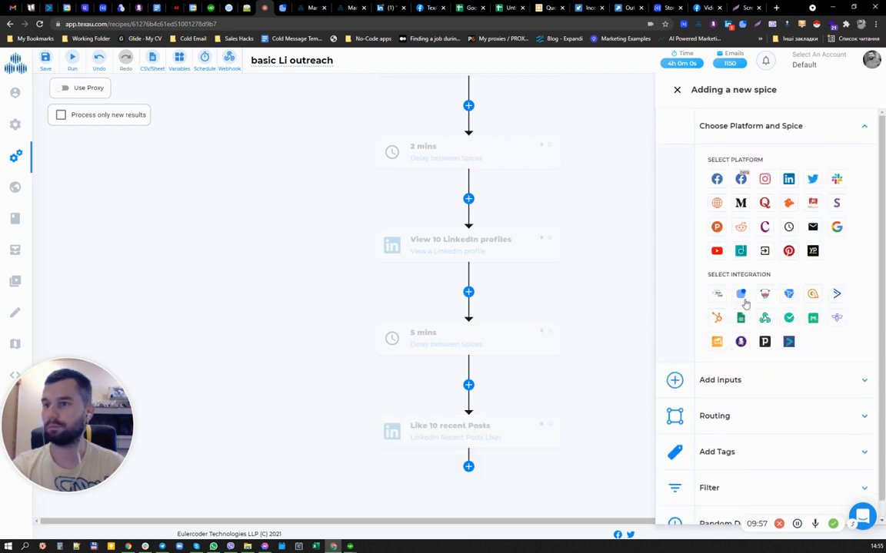
click(788, 226)
click(717, 388)
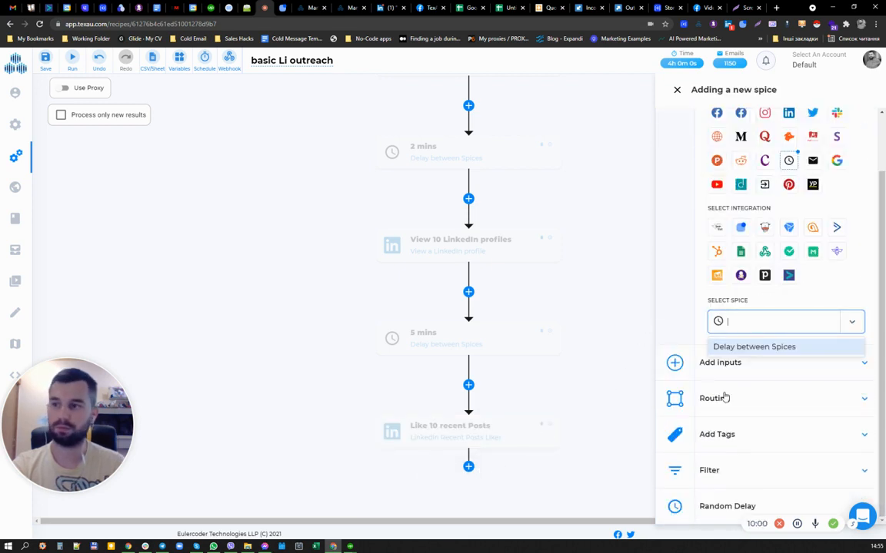
click(755, 346)
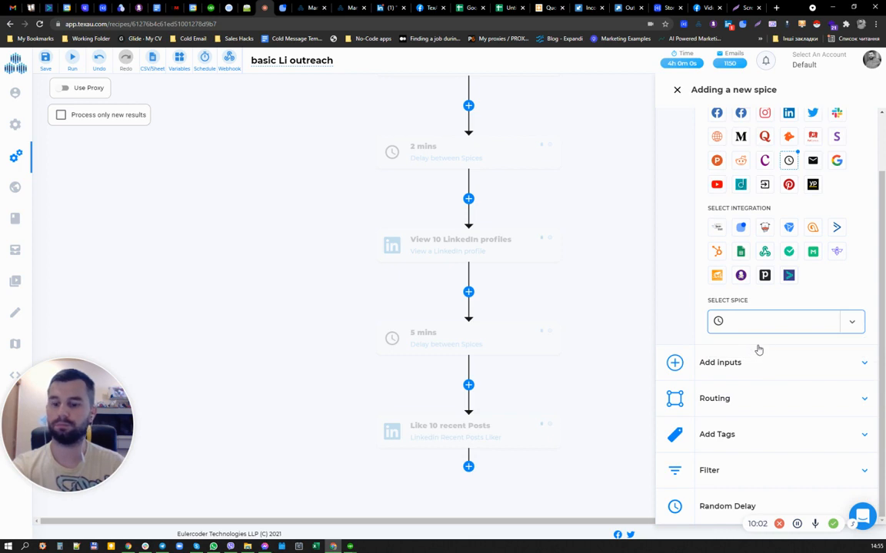
- Set the new delay's value to 10 and its time unit to Minute
click(735, 215)
text(10)
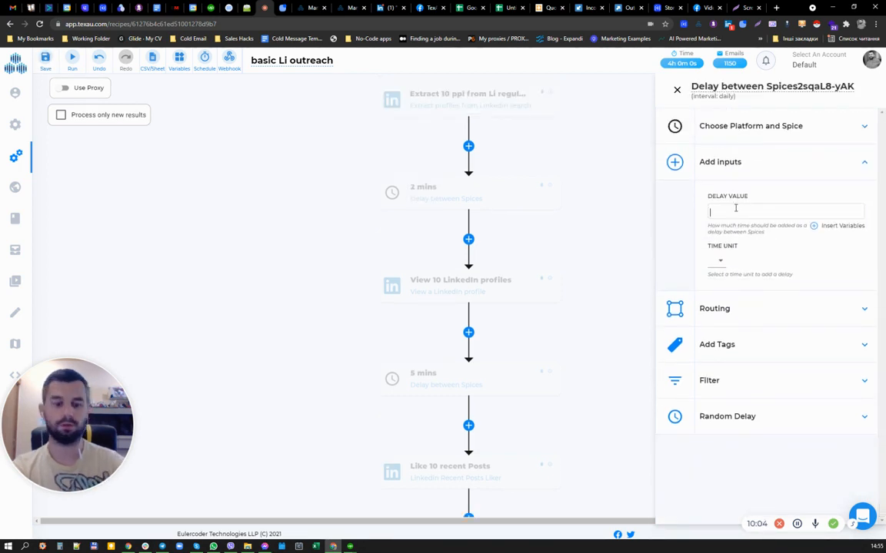
click(718, 260)
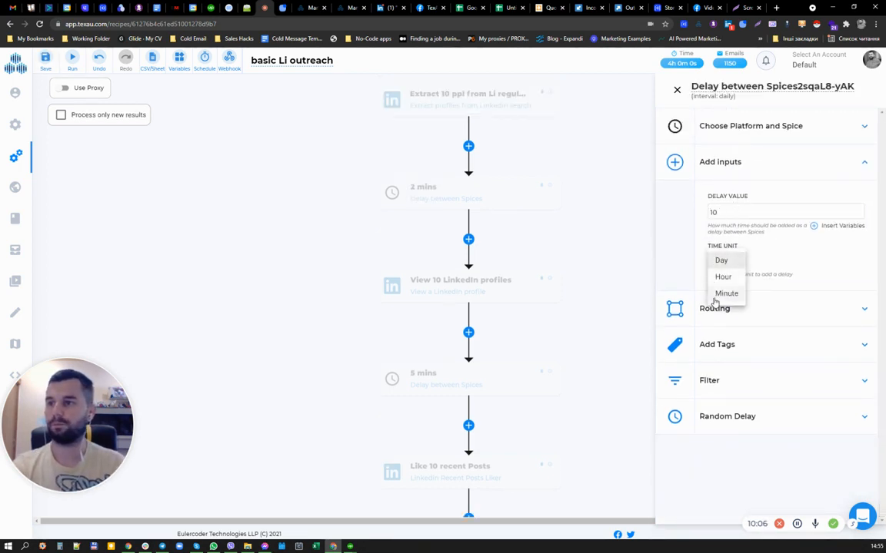
click(721, 290)
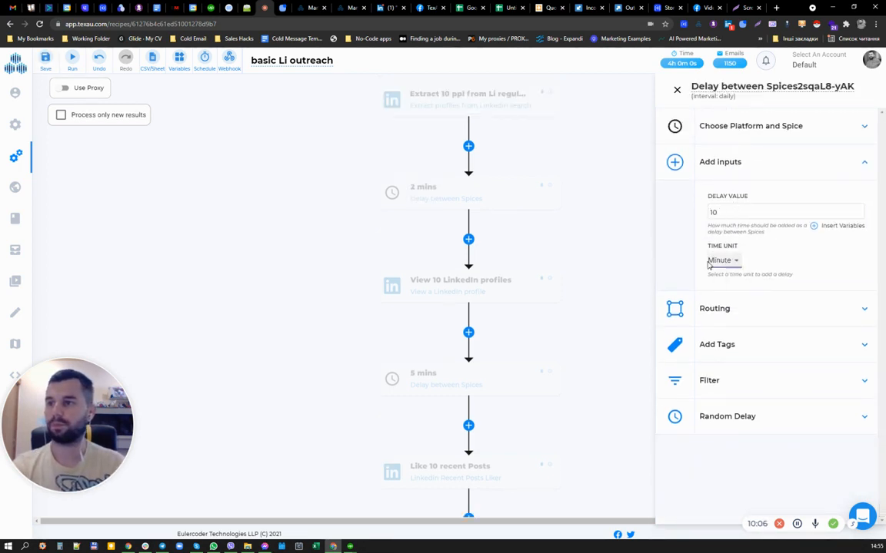
- Rename the new delay spice as "10 mins" and close its settings
click(694, 86)
text(10)
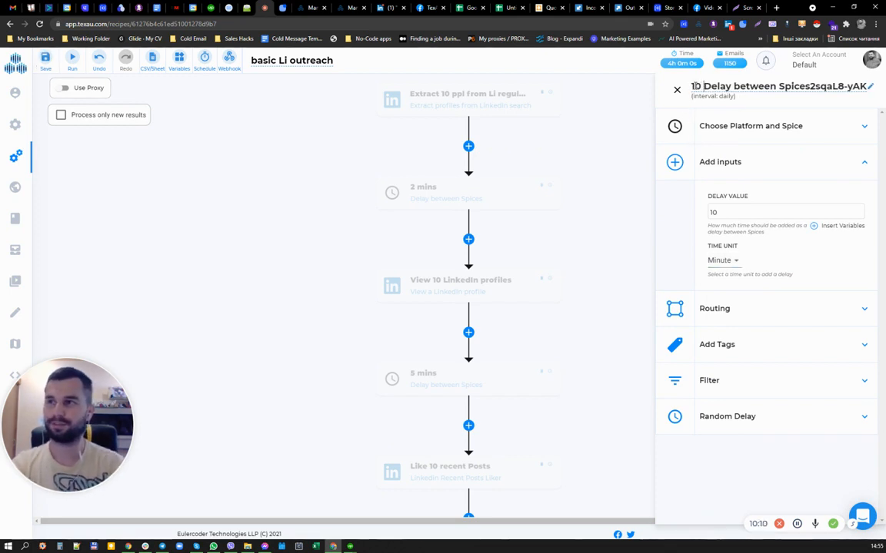
key(shift+End)
text(m)
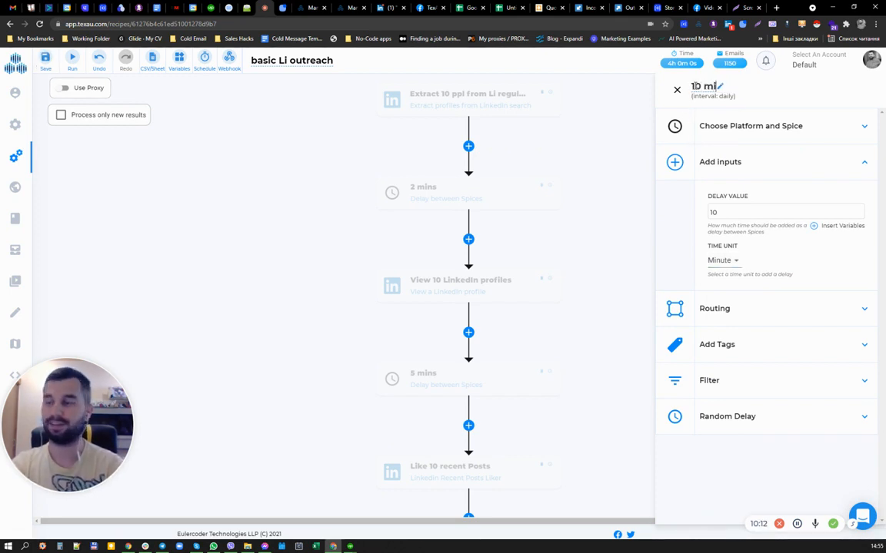
text(is)
key(BackSpace)
text(m)
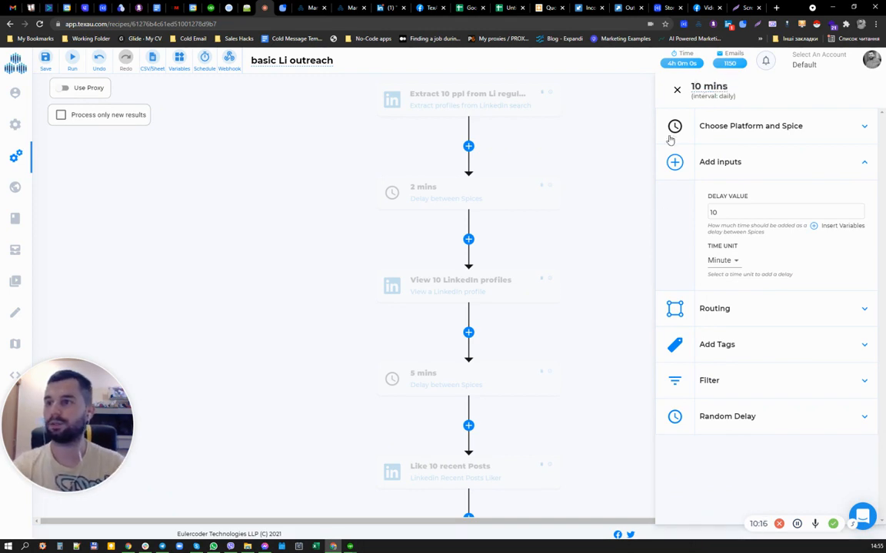
click(677, 90)
- Add the LinkedIn spice Send a LinkedIn connection request after the "10 mins" delay
scroll(619, 257, down, 2)
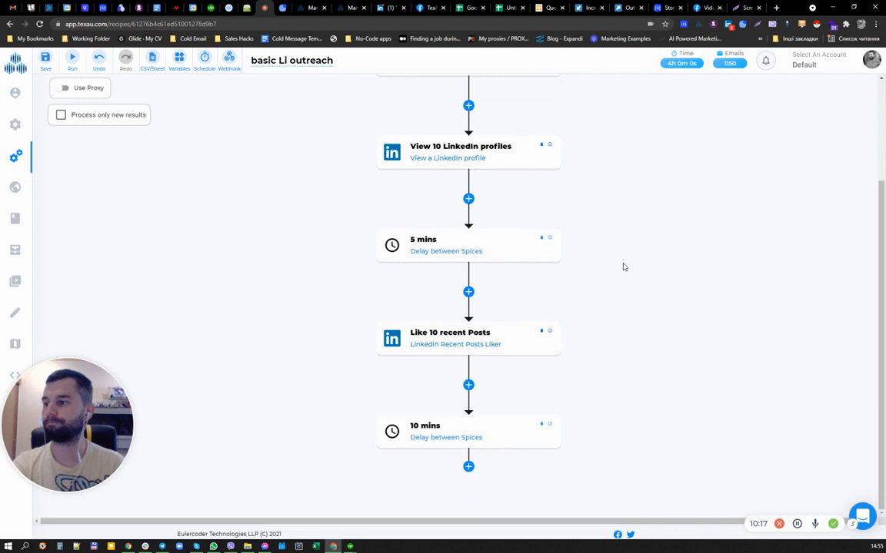
click(468, 467)
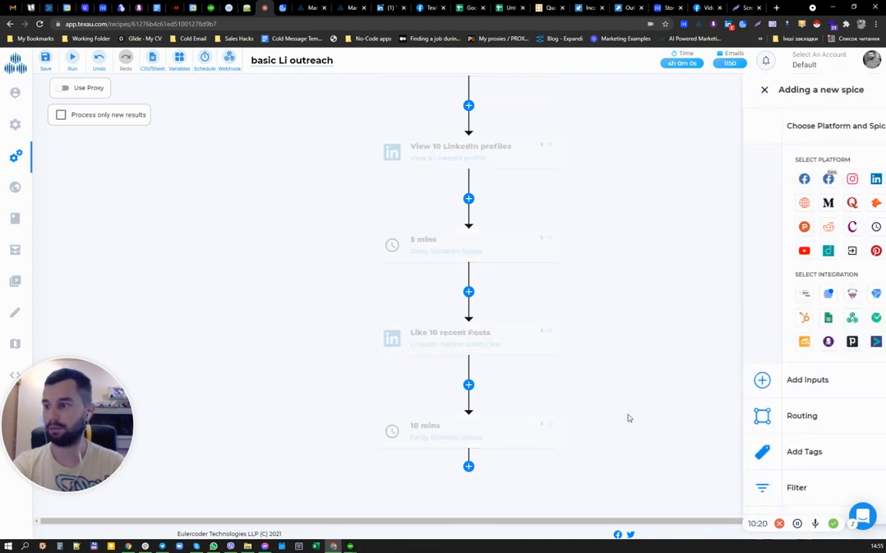
click(788, 179)
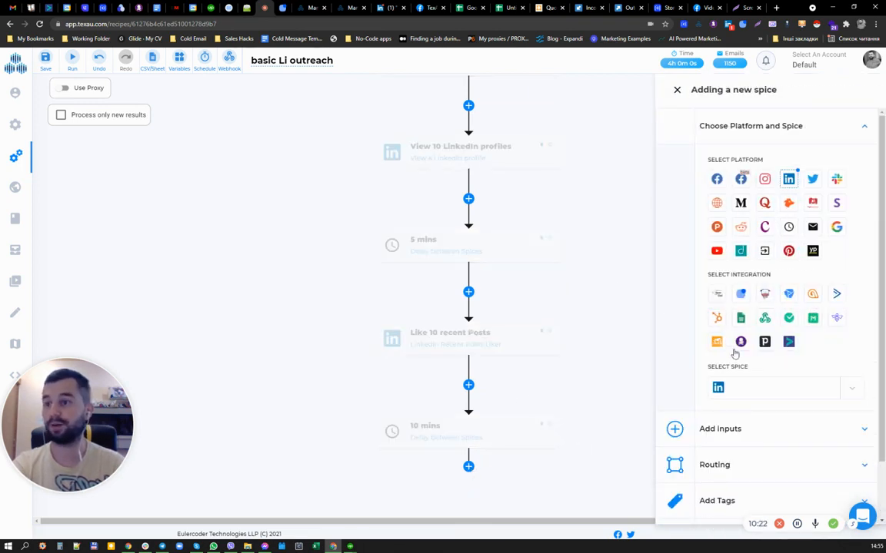
click(727, 388)
scroll(728, 393, down, 1)
text(re)
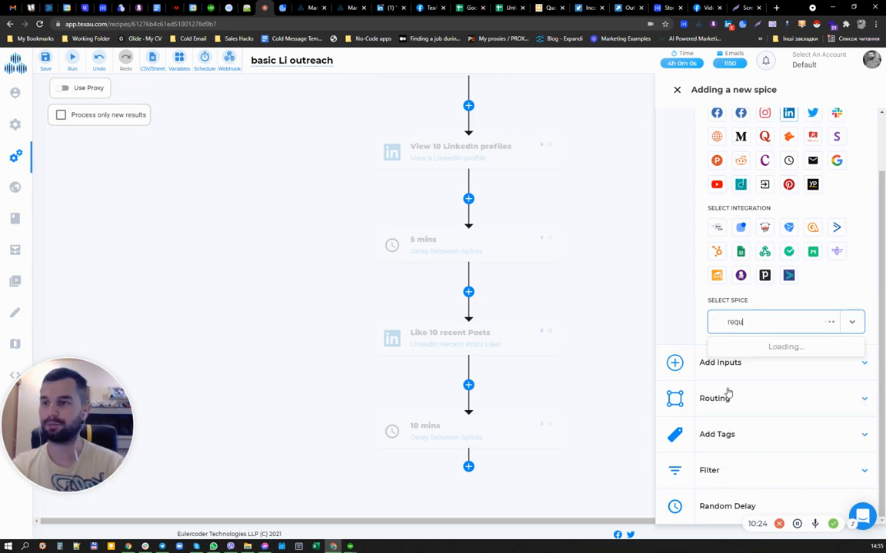
text(qu)
click(733, 396)
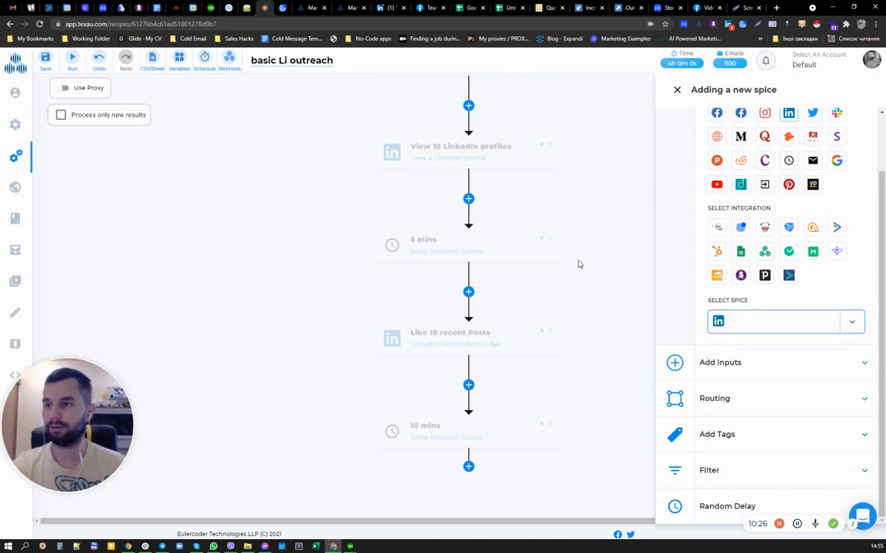
- Search the spice limits for "req", check the daily limit of Send a LinkedIn connection request, and return to the recipe
click(350, 8)
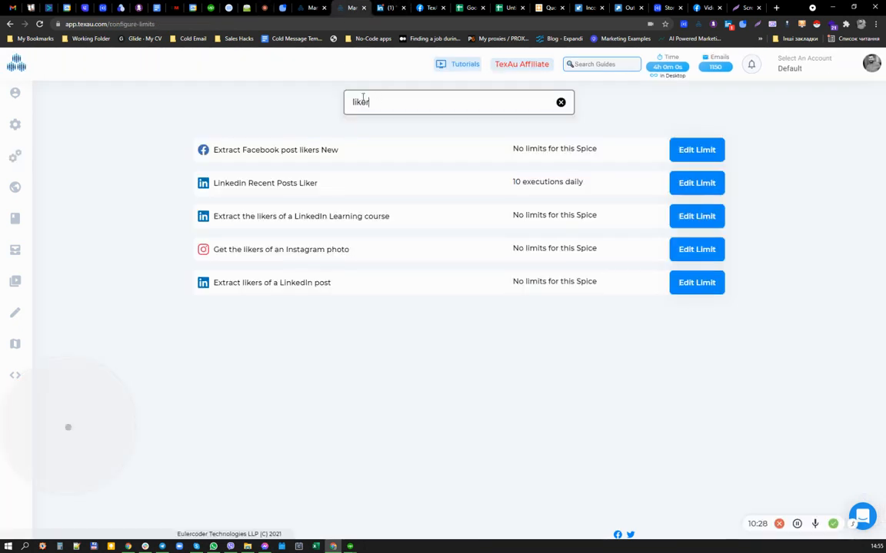
key(ctrl+a)
text(req)
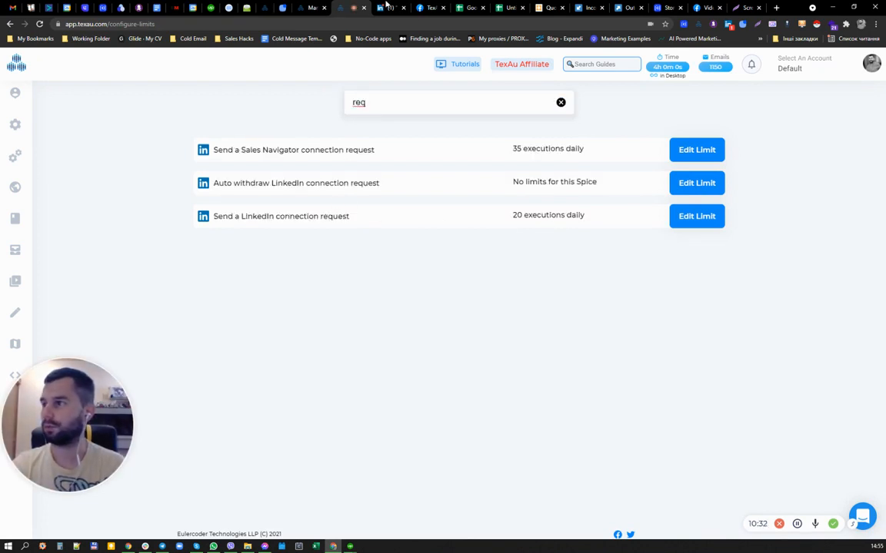
click(262, 8)
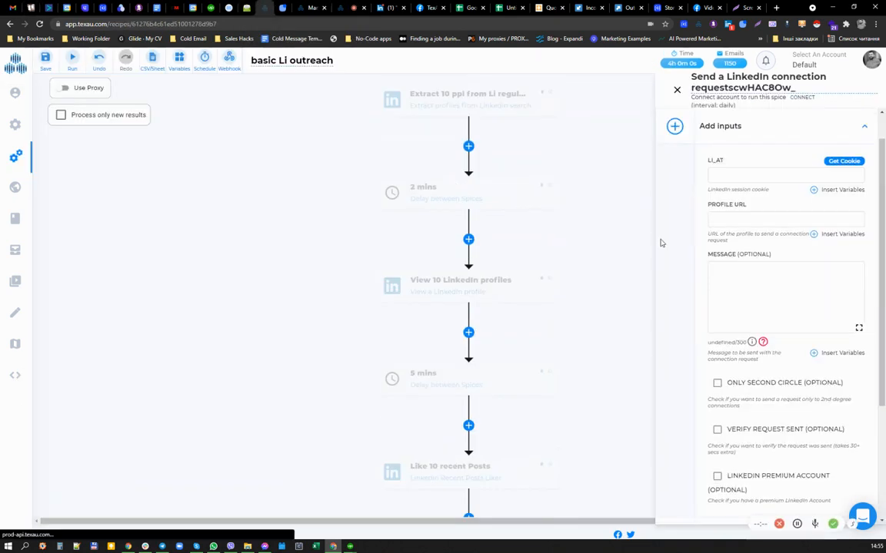
- Rename the connection request spice as "Send 10 con requests"
double_click(721, 77)
text(10)
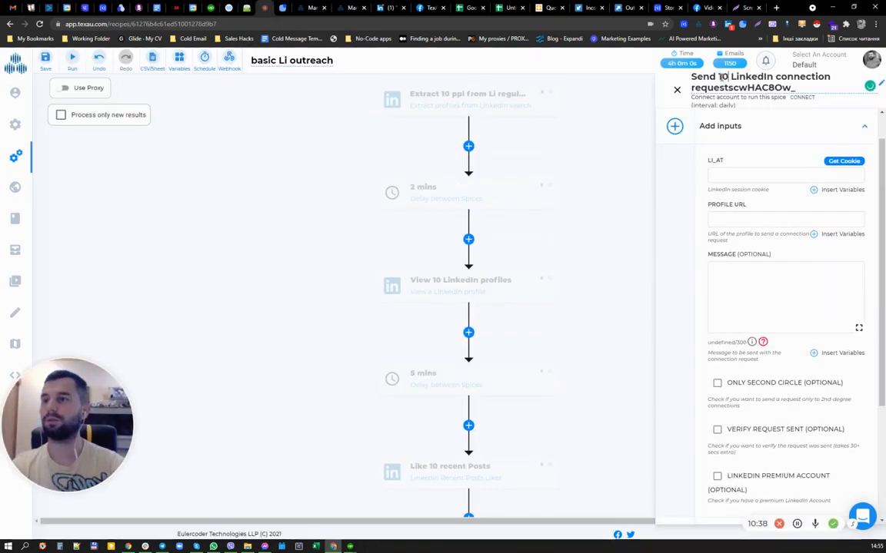
key(ctrl+Right)
key(ctrl+shift+Right)
text(Li)
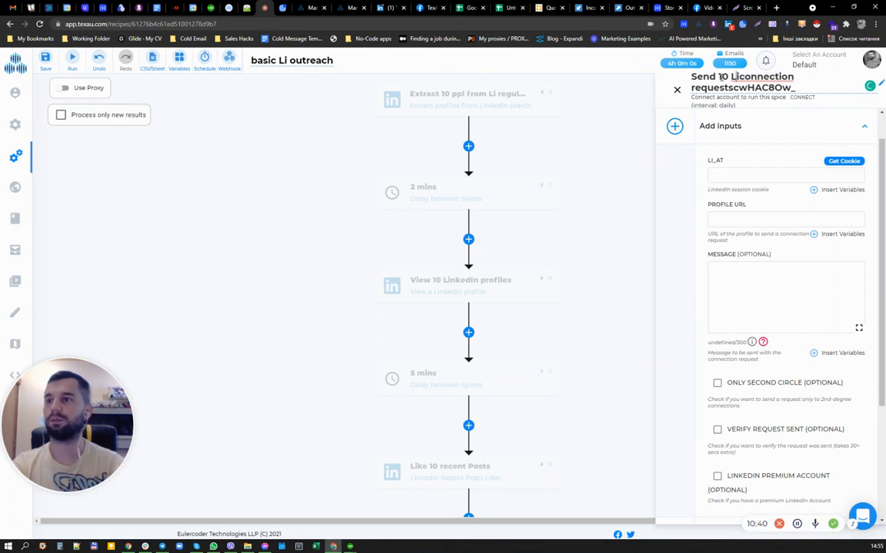
key(BackSpace)
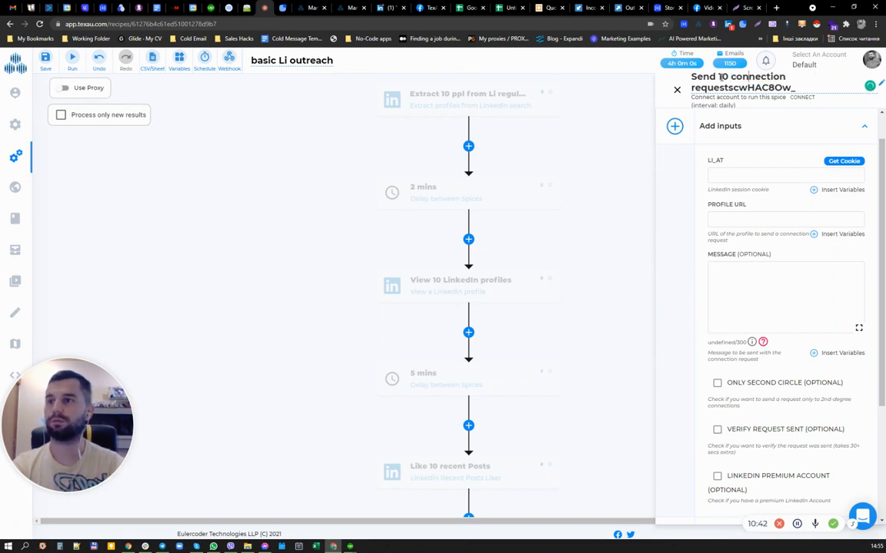
key(ctrl+shift+Right)
key(BackSpace)
key(End)
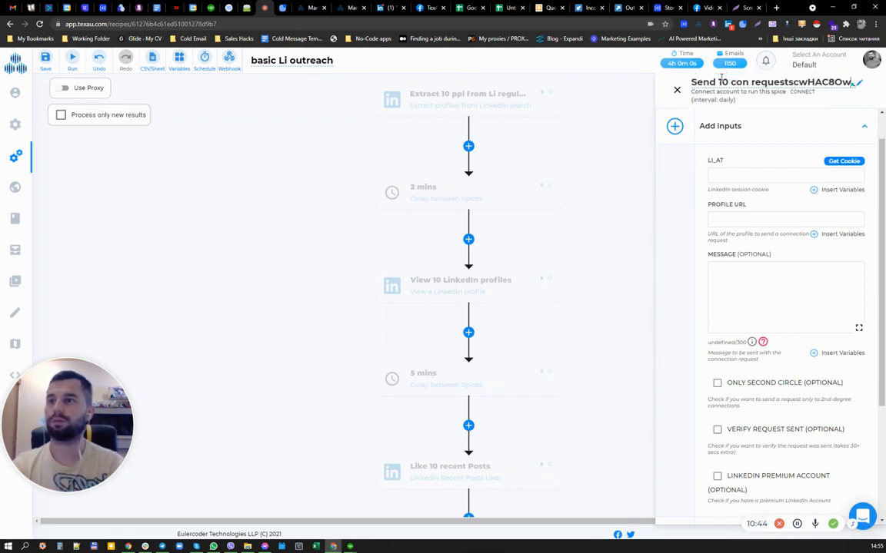
key(ctrl+shift+Left)
key(BackSpace)
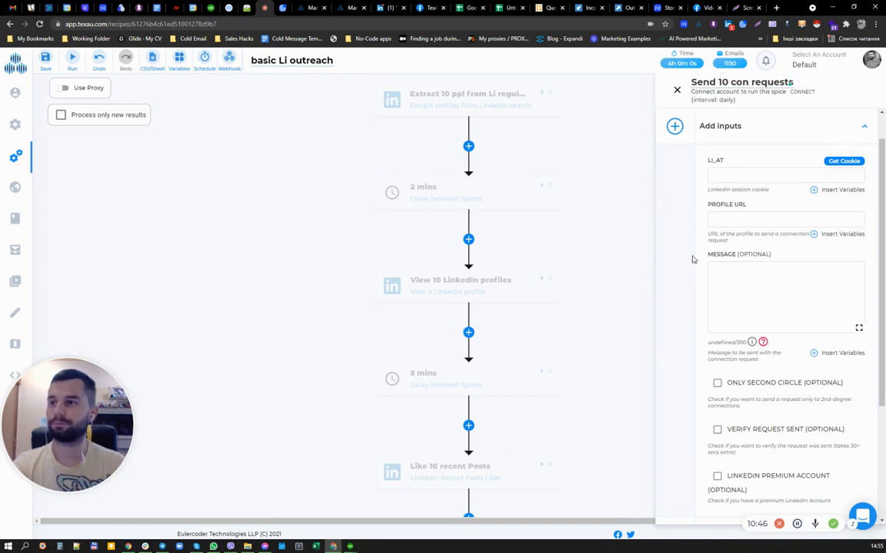
- Set the request's Profile URL to the url variable from "Extract 10 ppl from Li regular search" and its message to "Hello" plus that spice's firstName variable
click(826, 235)
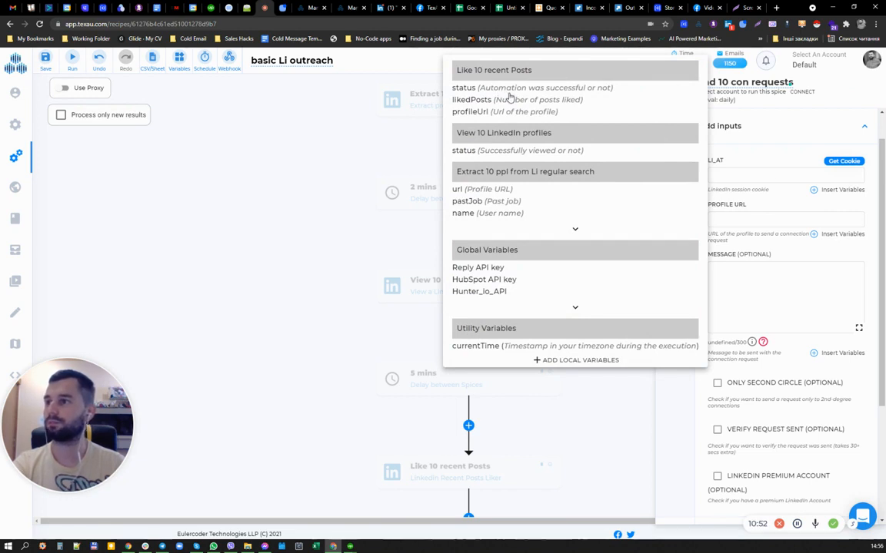
click(460, 190)
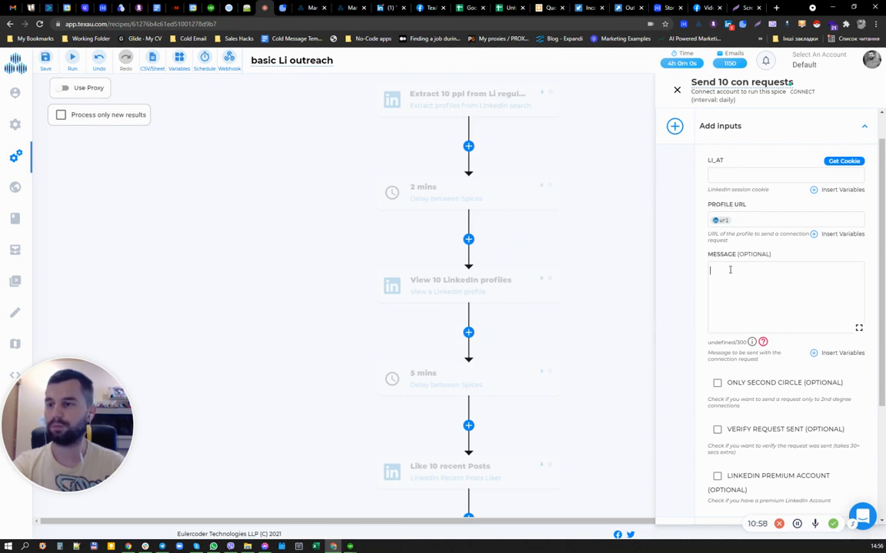
scroll(721, 292, down, 1)
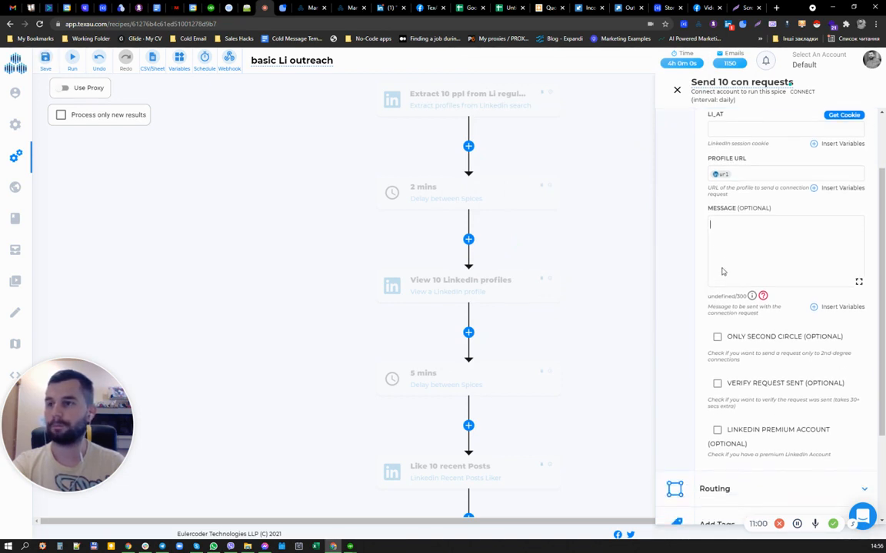
click(721, 261)
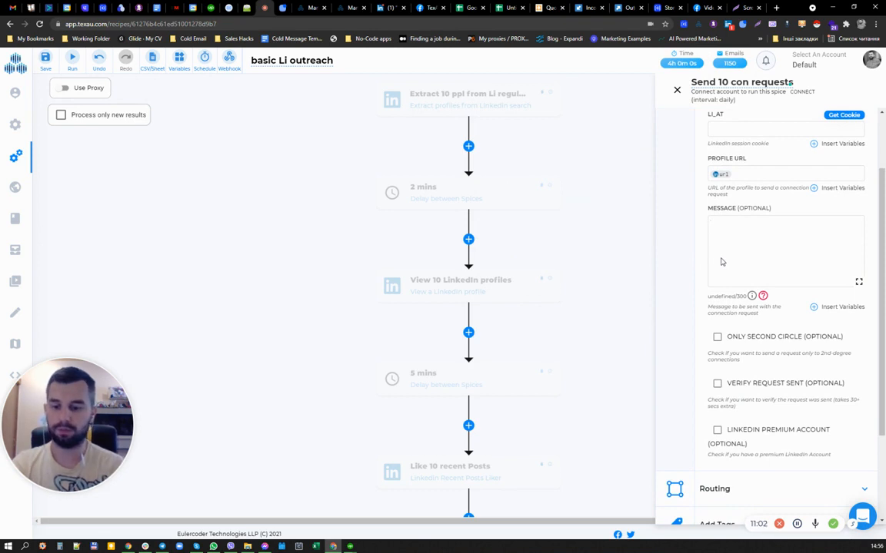
text(Hello)
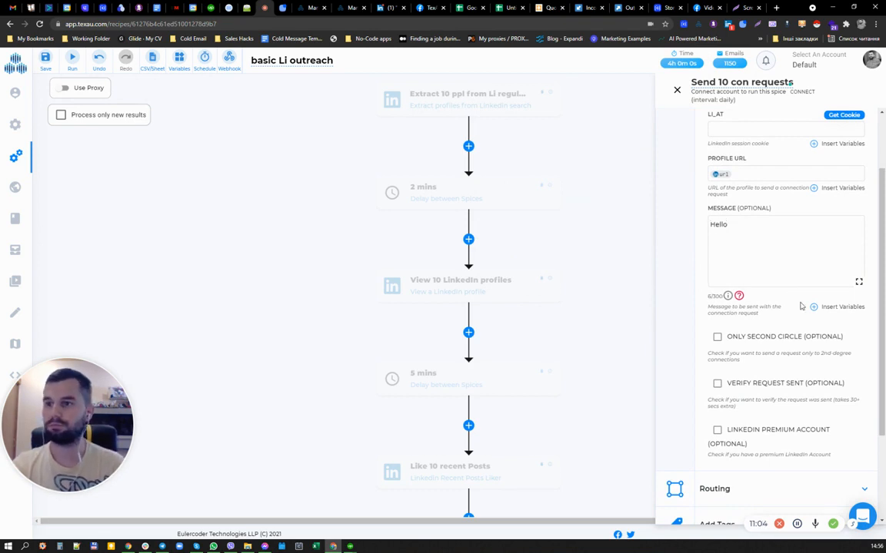
click(815, 307)
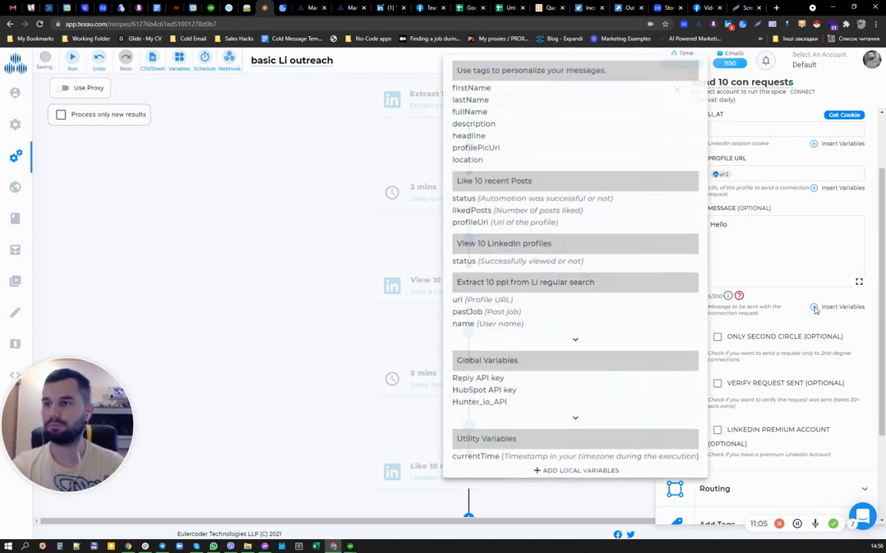
click(563, 340)
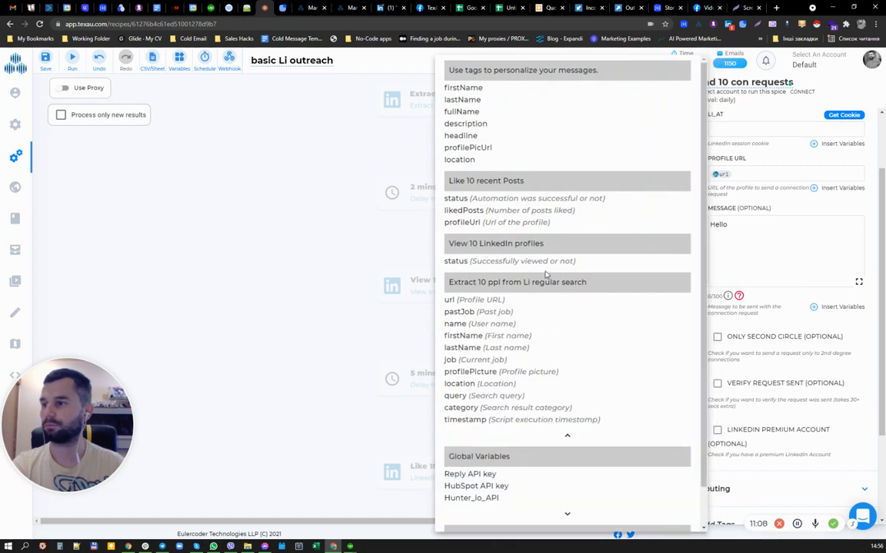
click(468, 336)
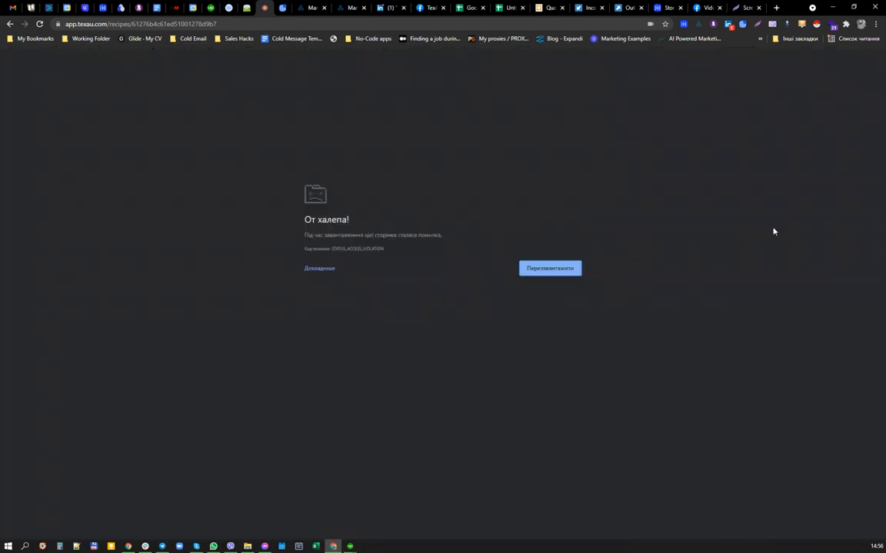
- Reload the crashed recipe page and go to the "Send 10 con requests" spice at the end of the flow
click(551, 268)
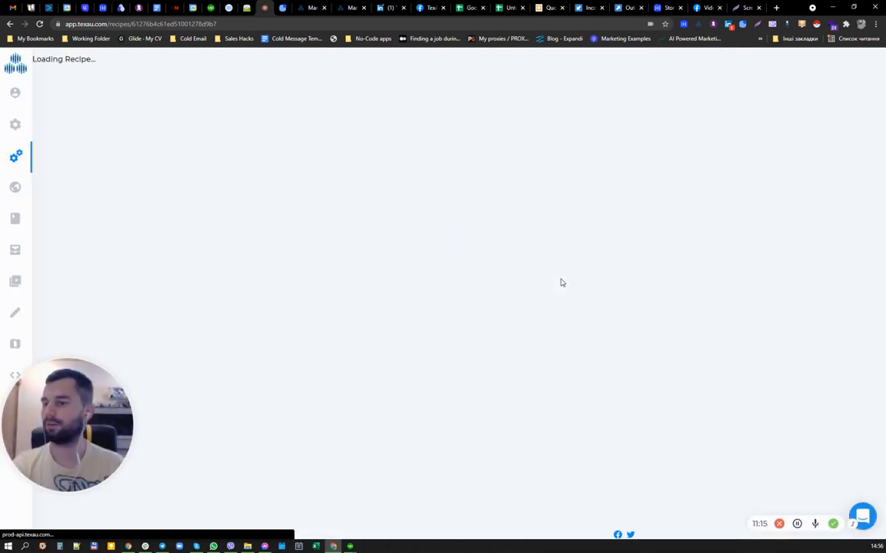
scroll(551, 294, down, 3)
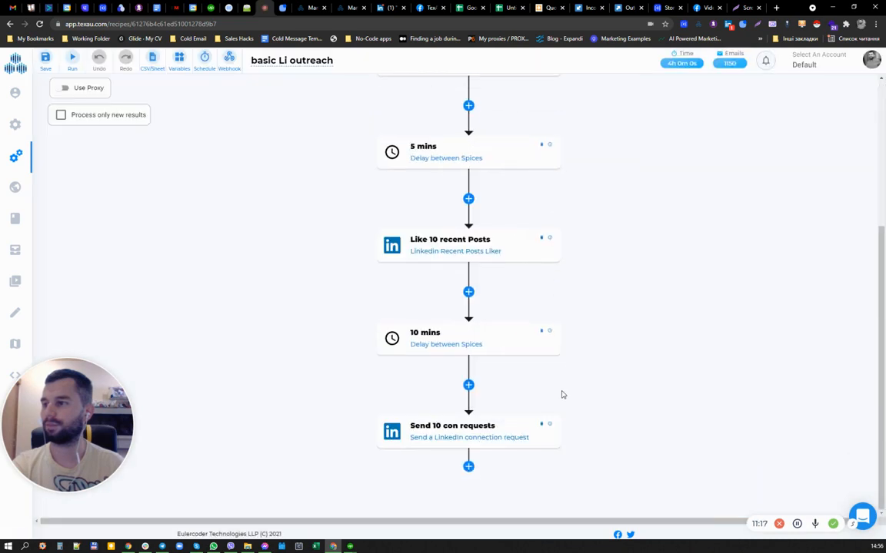
- In the "Send 10 con requests" message, insert the firstName variable from "Extract 10 ppl from Li regular search" after "Hello", followed by a comma
click(524, 432)
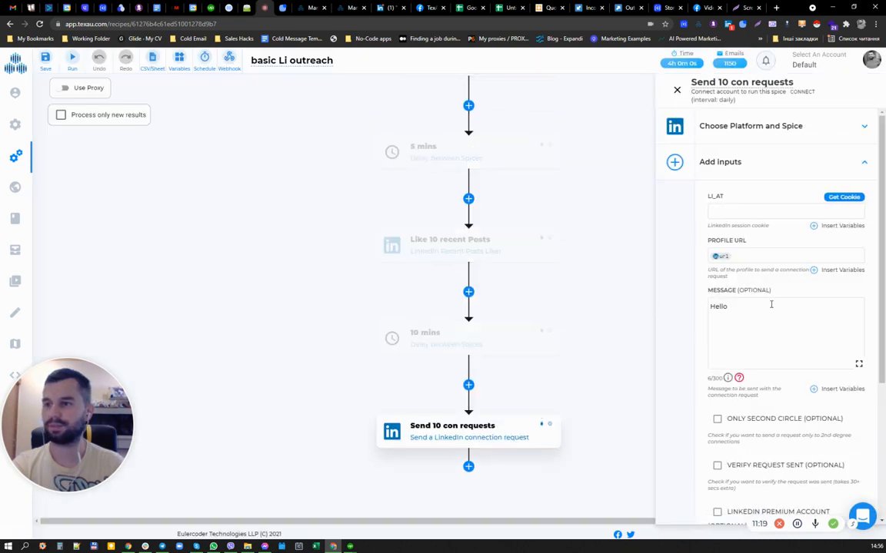
click(834, 389)
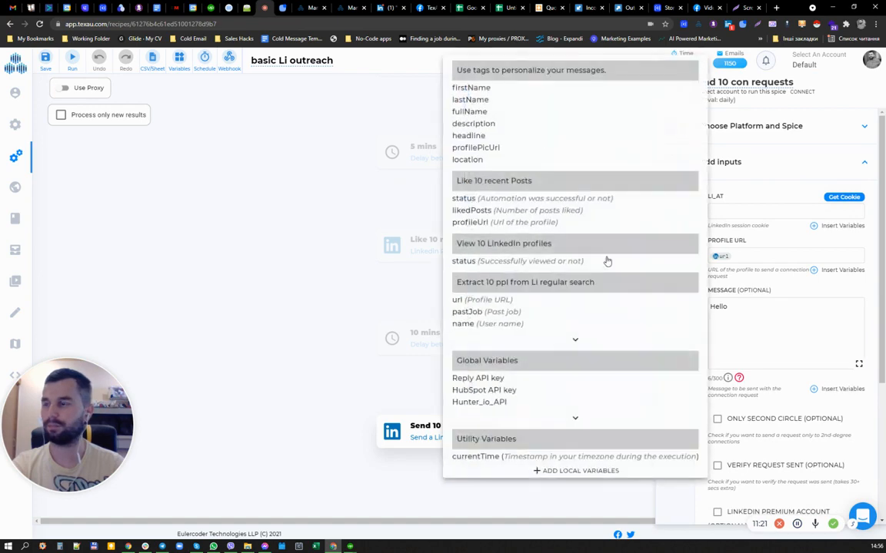
click(575, 339)
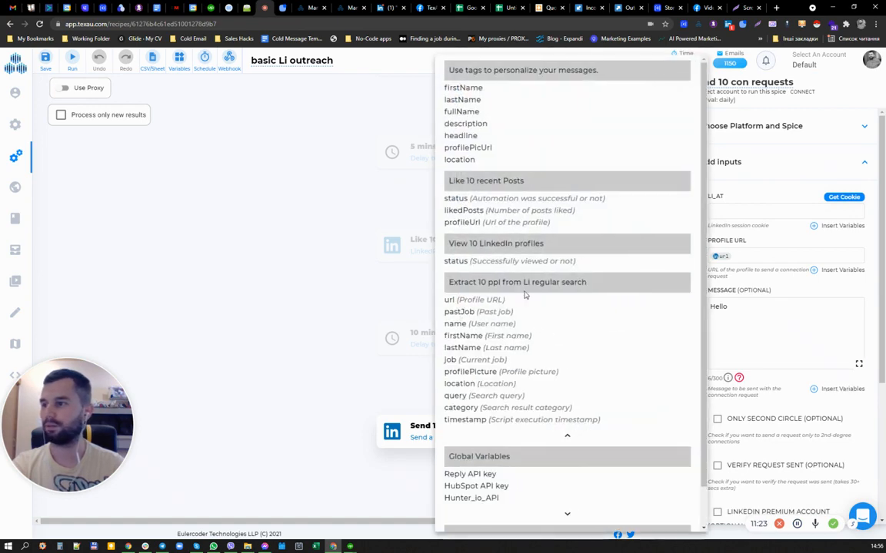
click(460, 336)
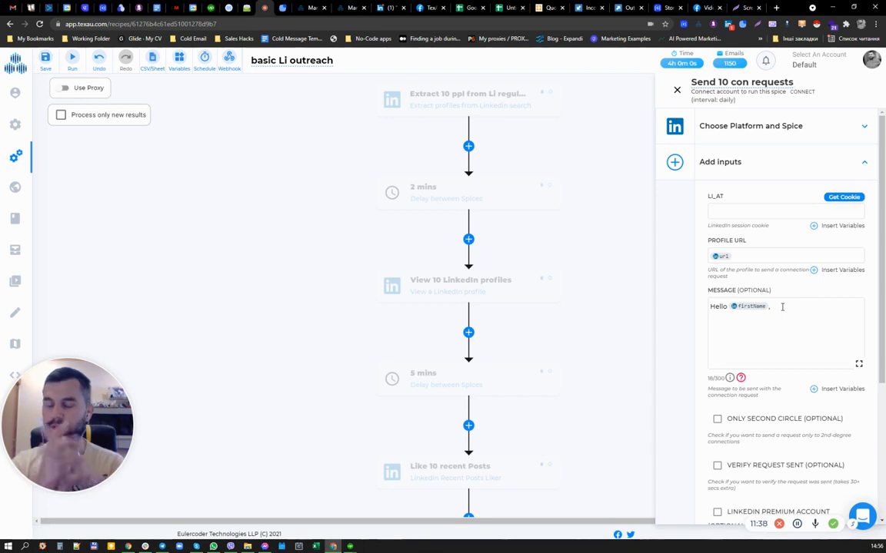
text(Can i )
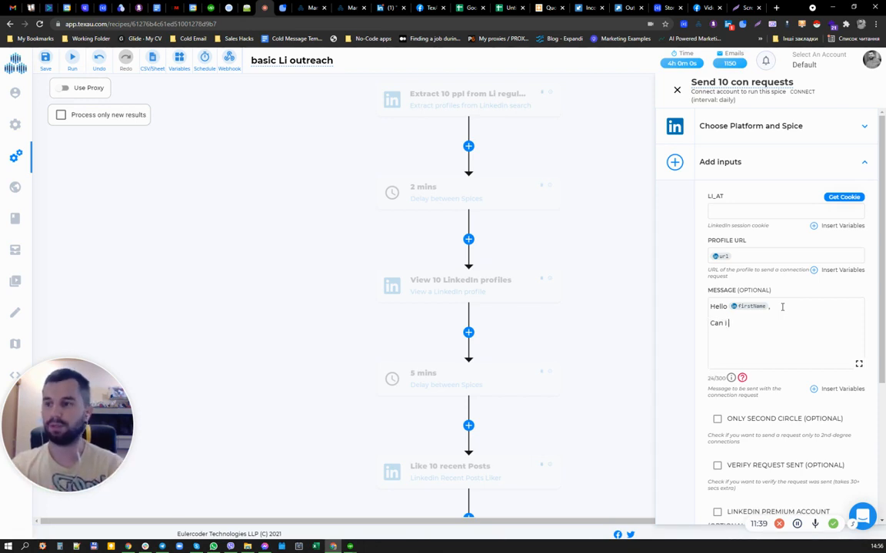
text(ask yo)
key(BackSpace)
key(BackSpace)
key(BackSpace)
key(BackSpace)
key(BackSpace)
key(BackSpace)
key(BackSpace)
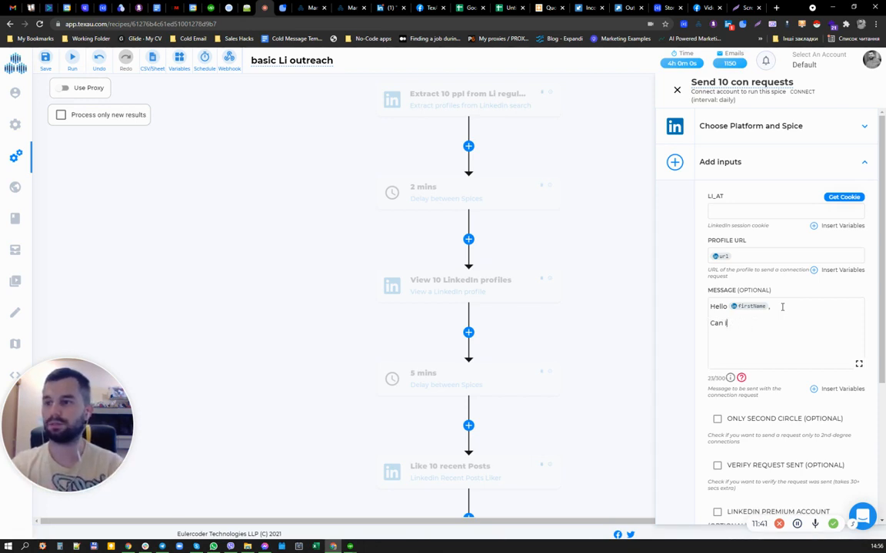
key(BackSpace)
key(BackSpace)
key(BackSpace)
key(BackSpace)
key(BackSpace)
text(S)
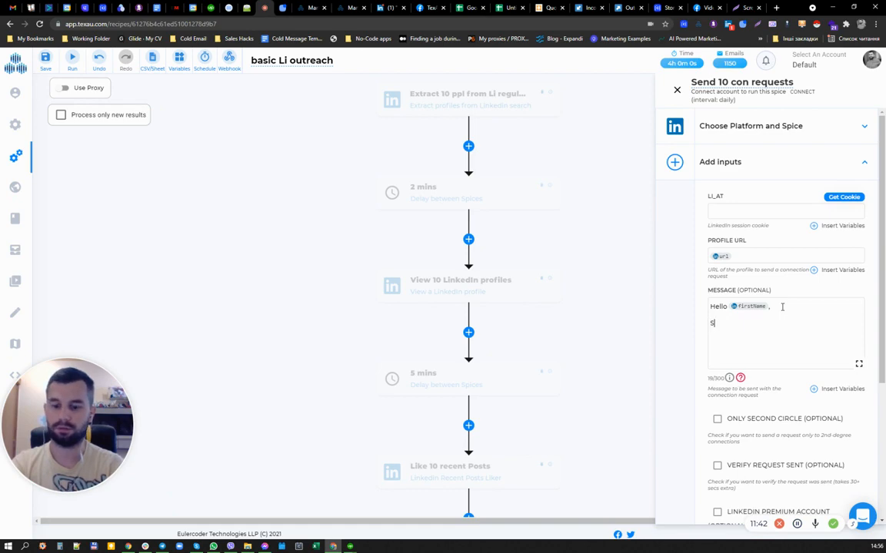
text(ince you're a)
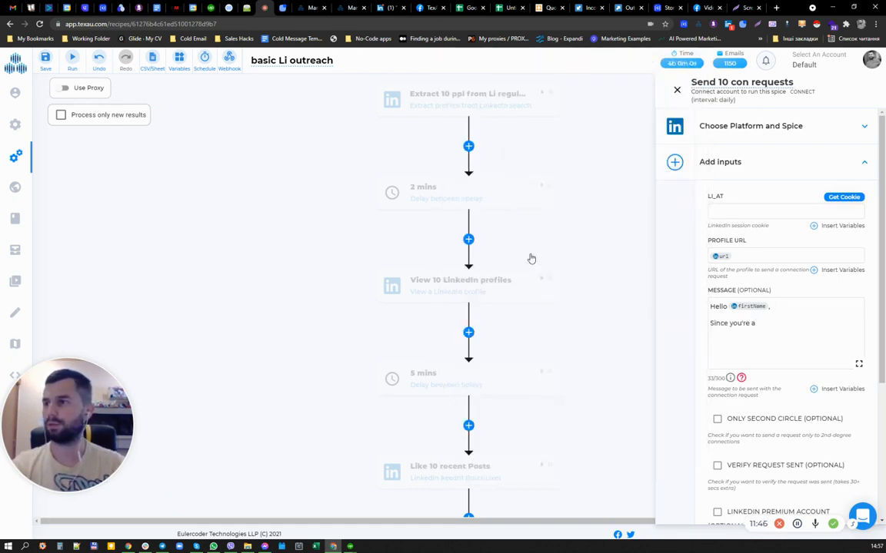
click(820, 390)
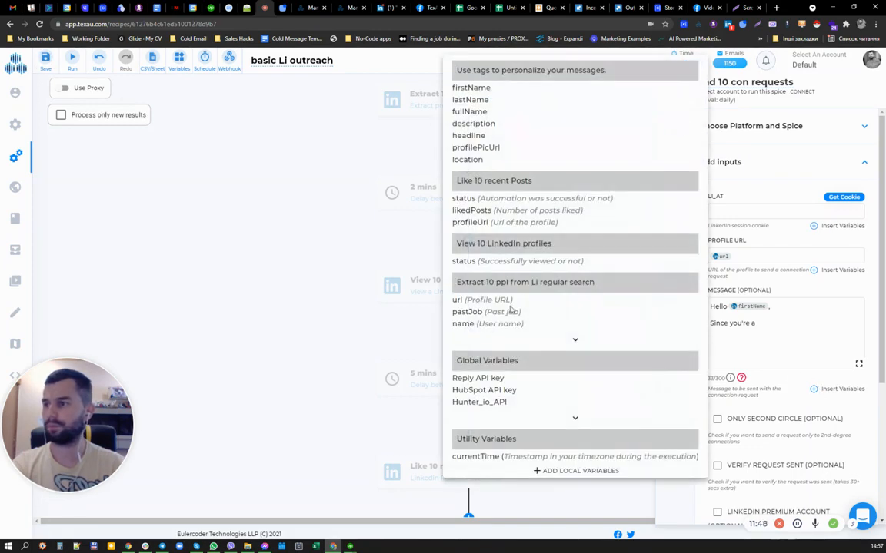
click(574, 340)
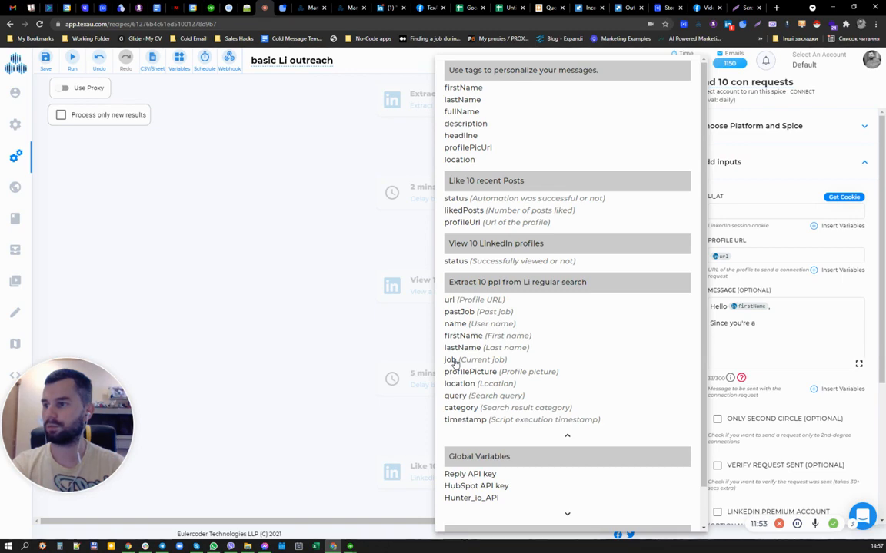
click(763, 323)
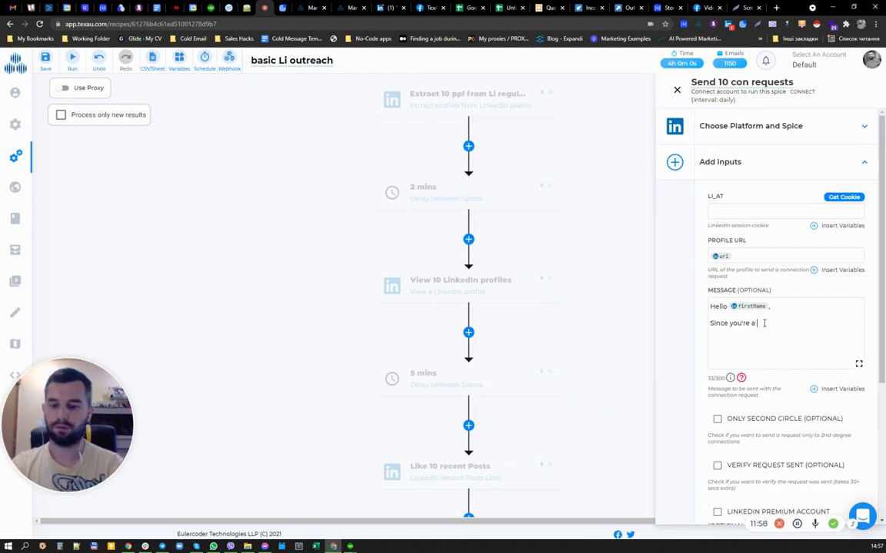
key(BackSpace)
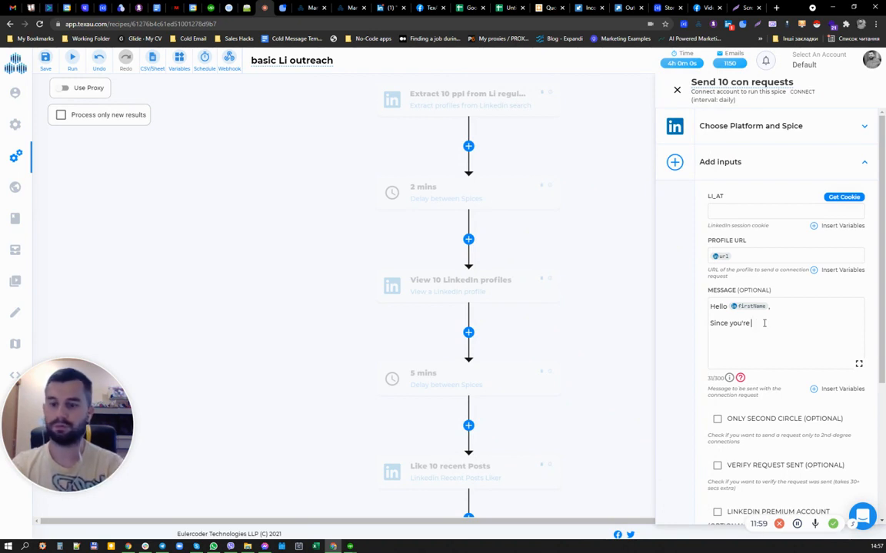
key(BackSpace)
key(BackSpace)
key(BackSpace)
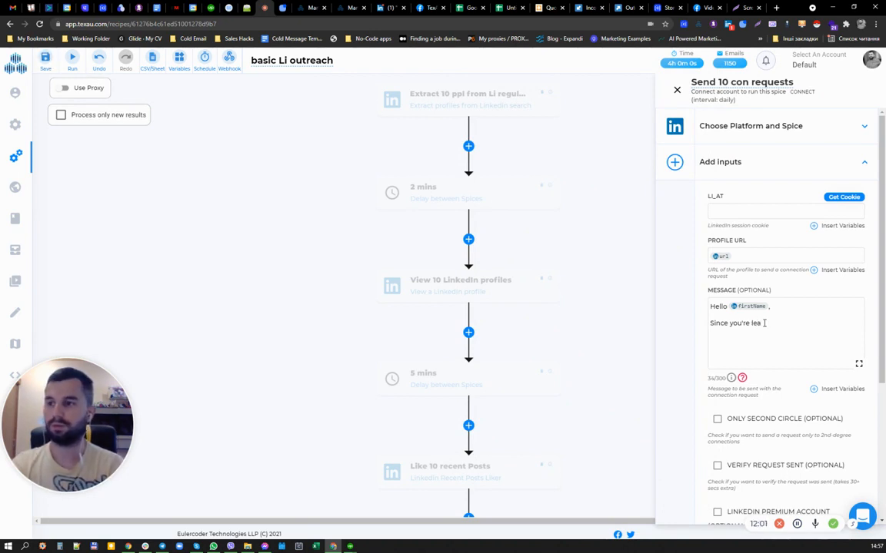
key(BackSpace)
key(BackSpace)
key(BackSpace)
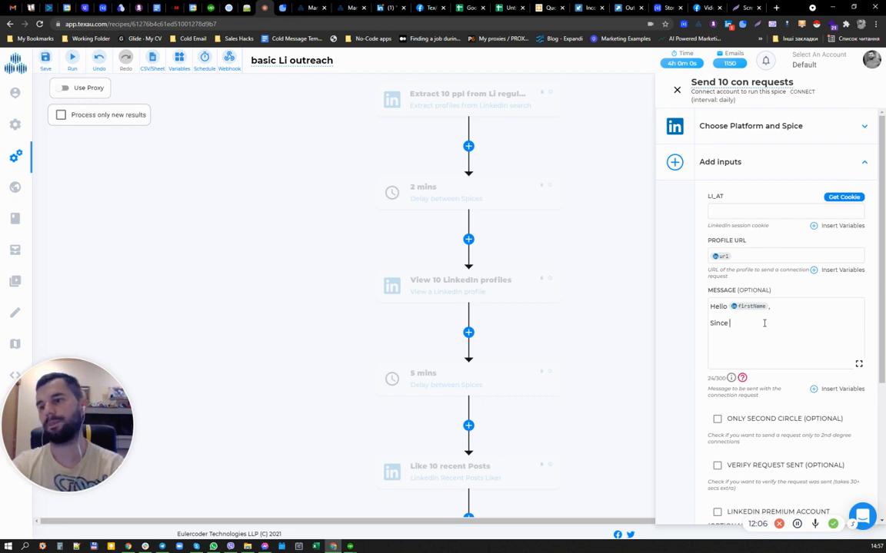
key(BackSpace)
key(BackSpace)
key(BackSpace)
key(BackSpace)
- Write "Can I ask you 2 questions regarding" as the connection message's next line, below the greeting
text(Can )
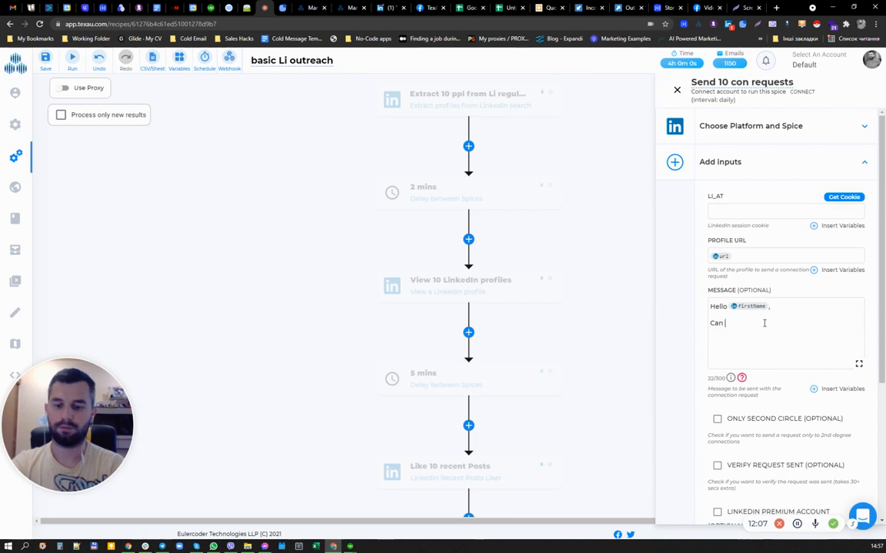
text(I ask you )
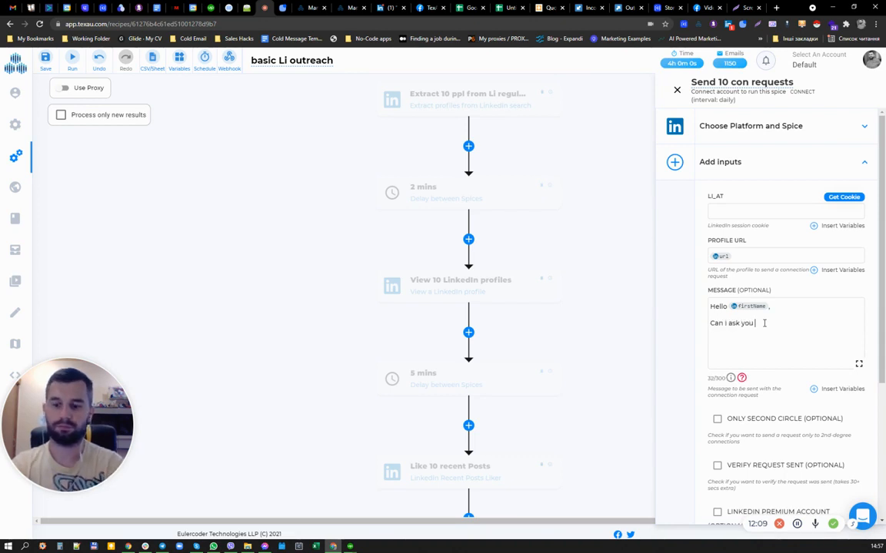
text(2 questions a)
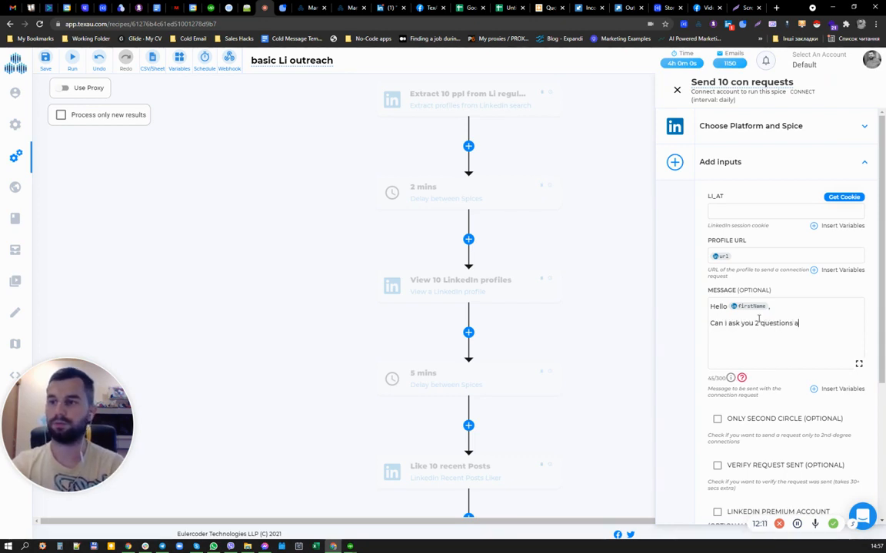
text(bout)
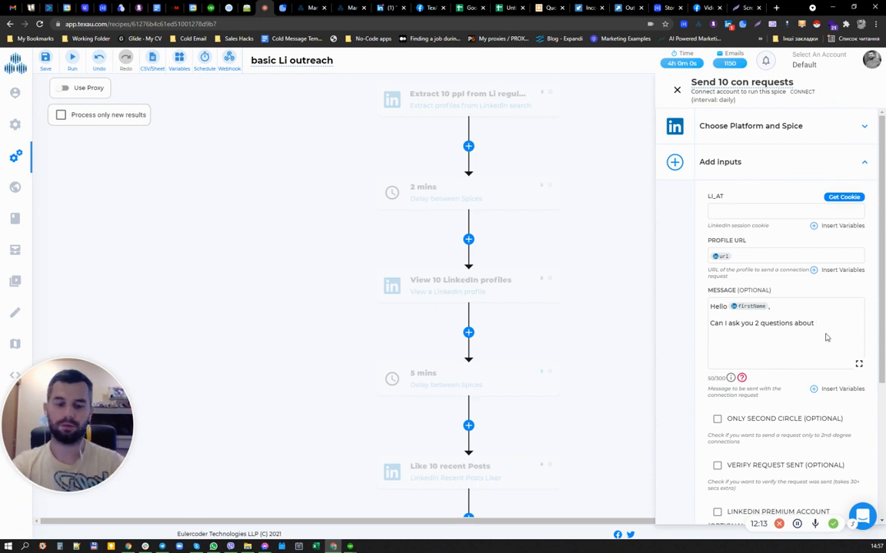
key(ctrl+shift+Left)
key(ctrl+shift+Left)
key(ctrl+shift+Right)
text(reg)
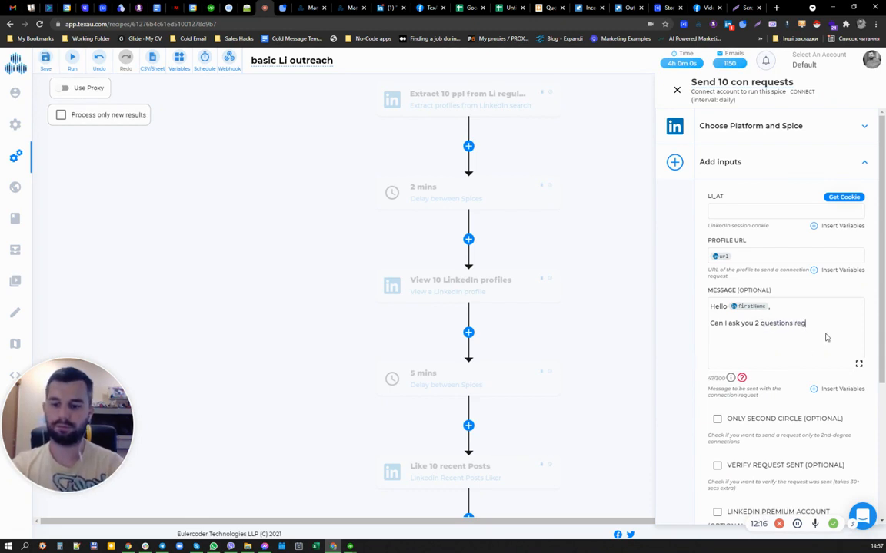
text(arding)
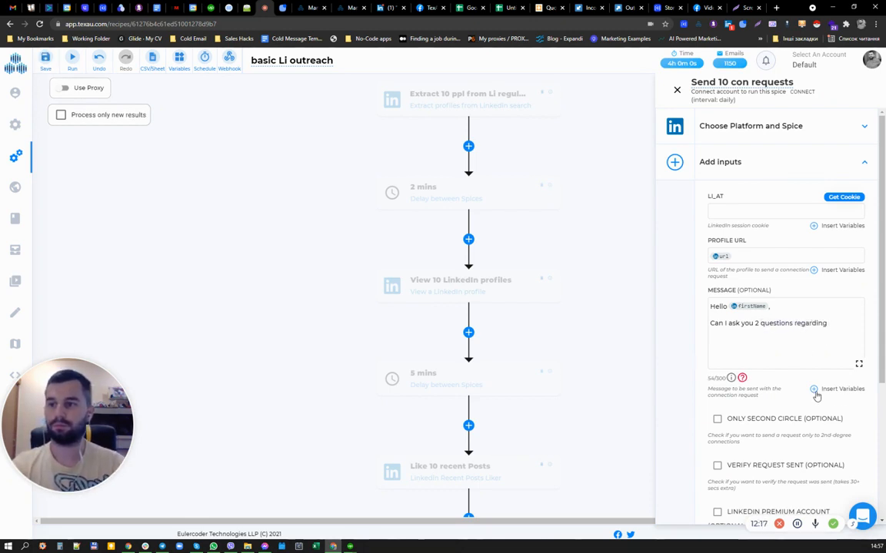
- Review all message variables offered by "Extract 10 ppl from Li regular search" and return to the message without inserting one
click(816, 389)
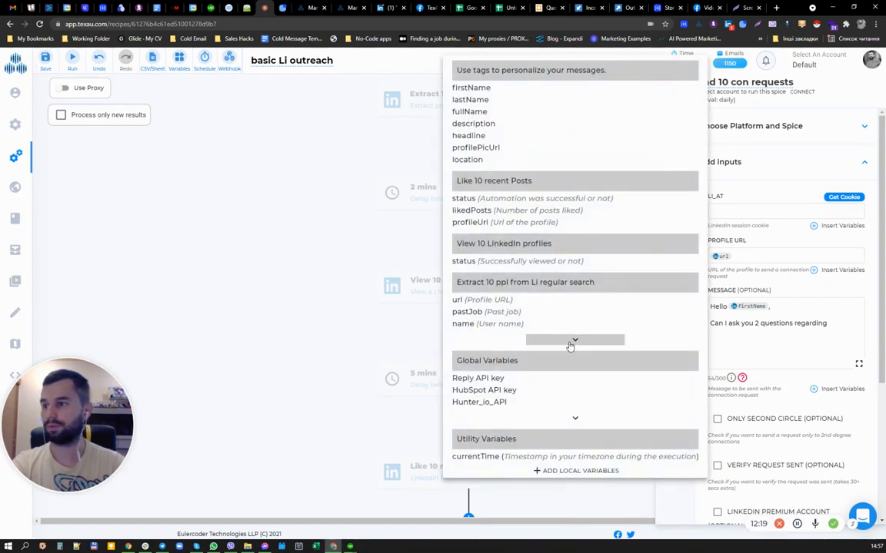
click(572, 340)
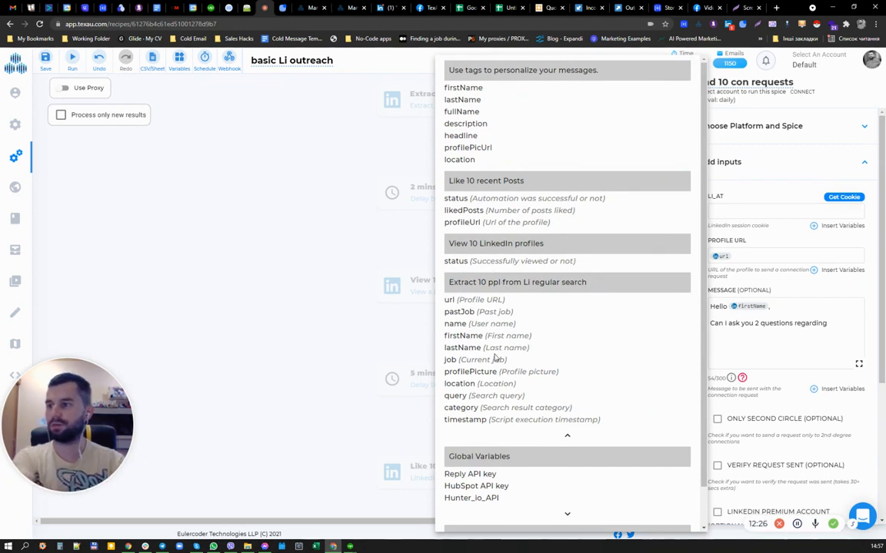
click(761, 327)
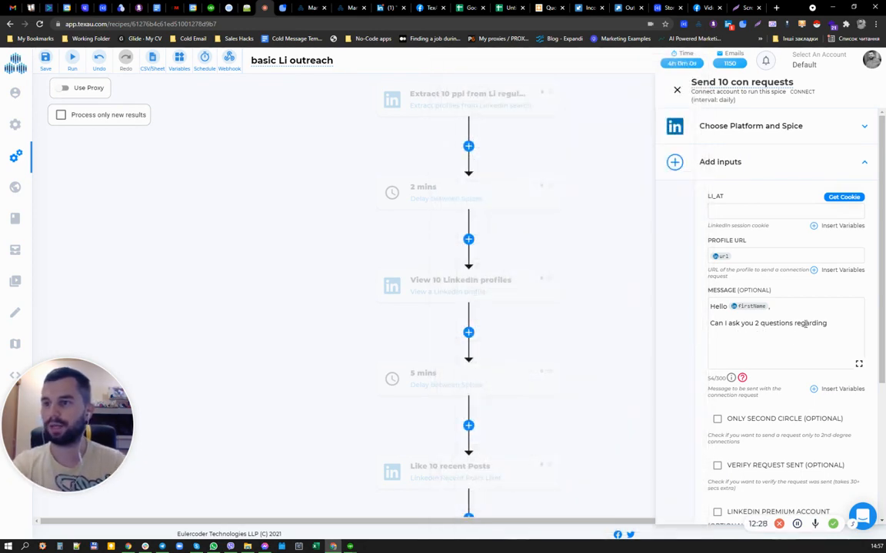
- Start adding a LinkedIn spice between the 10 mins delay and "Send 10 con requests", and search its spices for "scrape"
scroll(603, 323, down, 3)
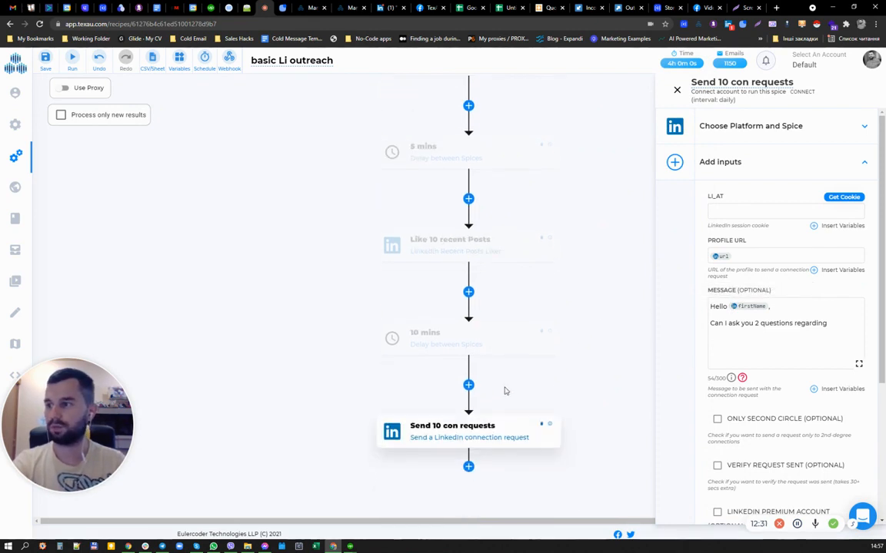
click(468, 385)
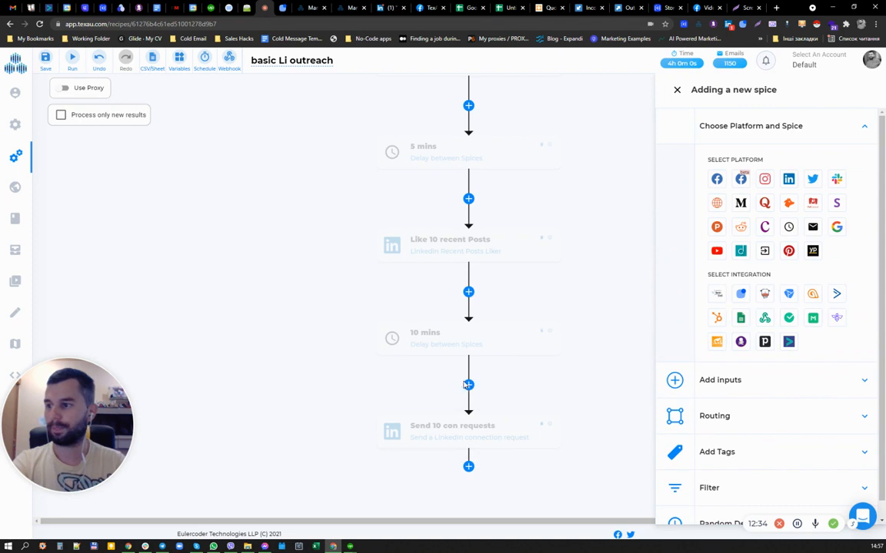
click(788, 179)
click(755, 387)
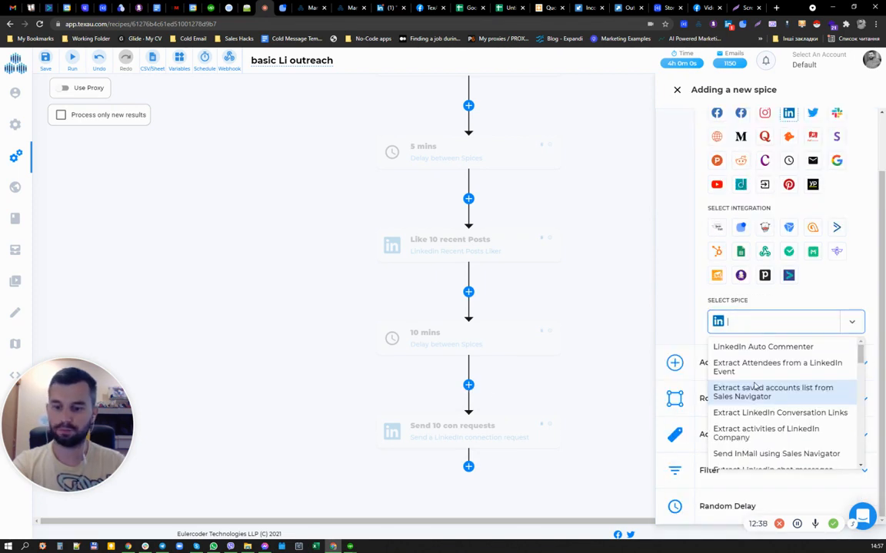
text(scrape)
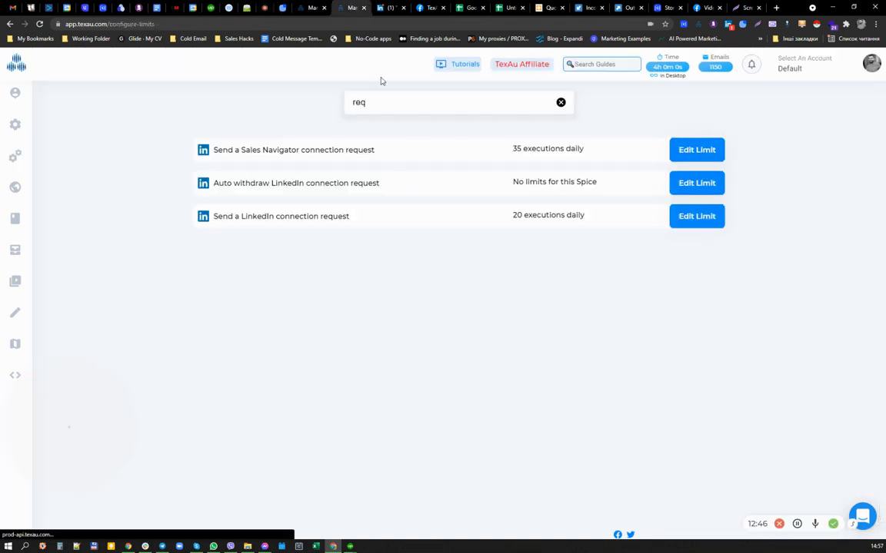
- Search the spice limits for "scrape a li" to check the daily limit of LinkedIn profile scraping
key(ctrl+a)
text(scr)
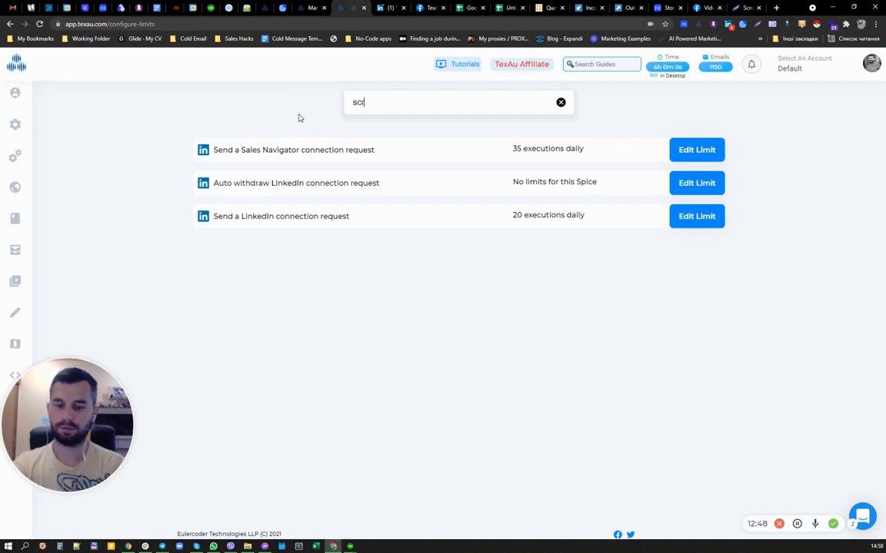
text(pe)
key(BackSpace)
key(BackSpace)
text(ape)
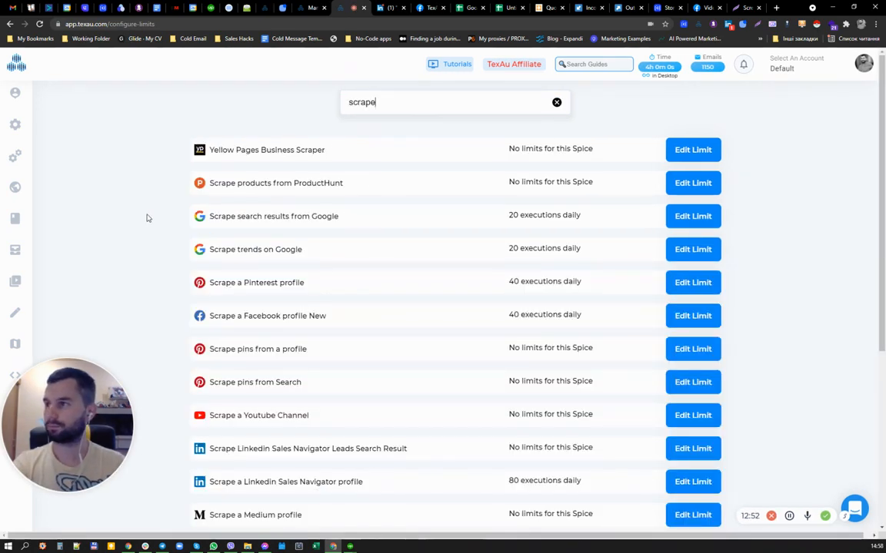
text( a li)
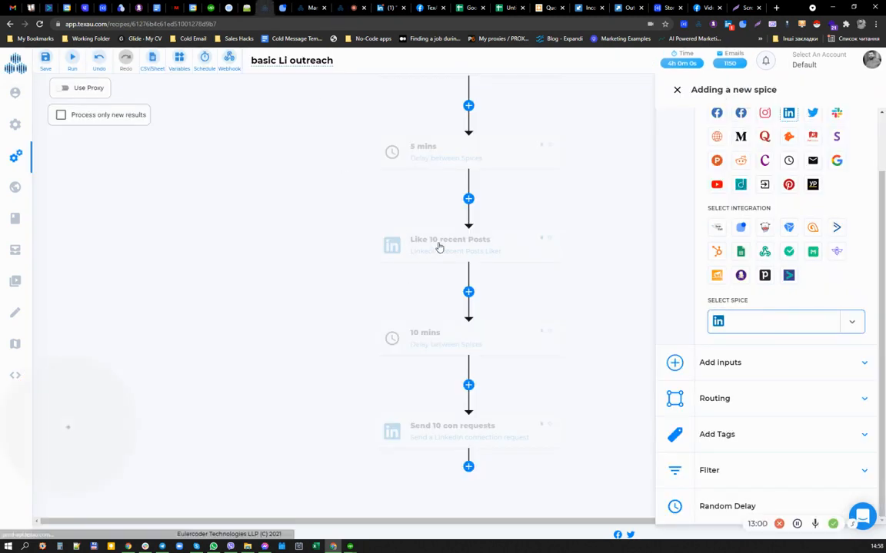
- Back in the recipe, search the LinkedIn spices for "scrape a li" and choose "Scrape a LinkedIn profile" for the new spice
scroll(431, 246, up, 4)
scroll(427, 235, down, 4)
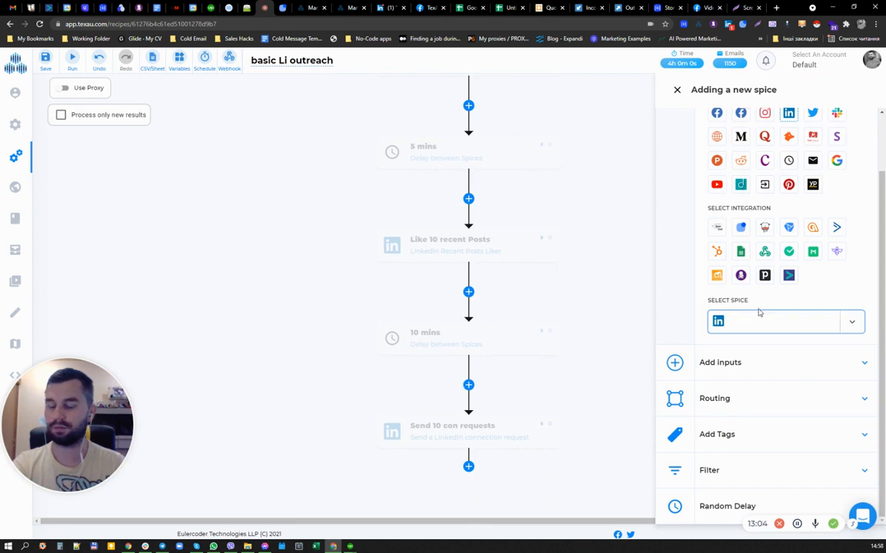
click(850, 324)
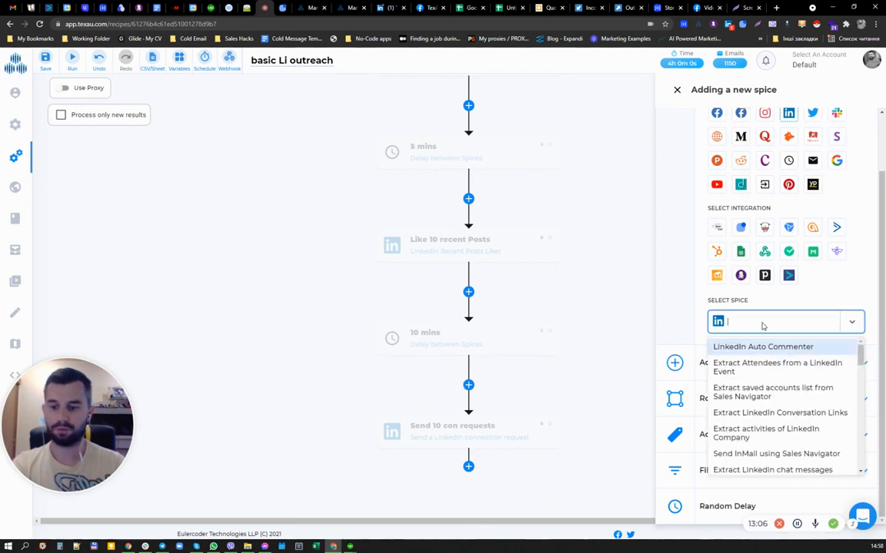
text(scrape)
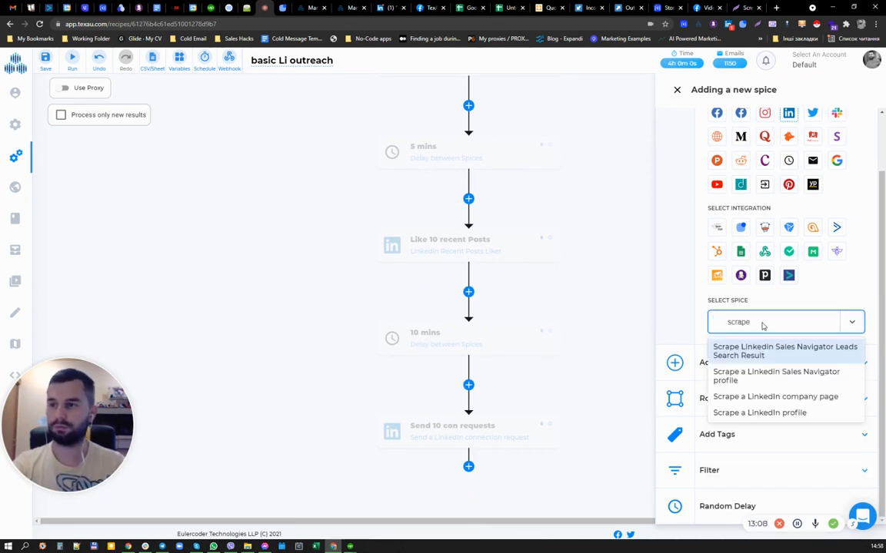
text( a li)
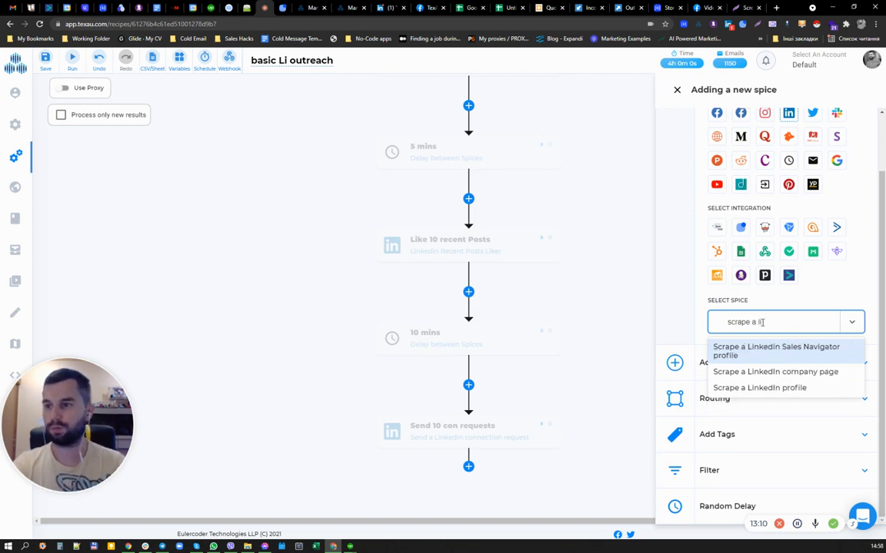
click(736, 387)
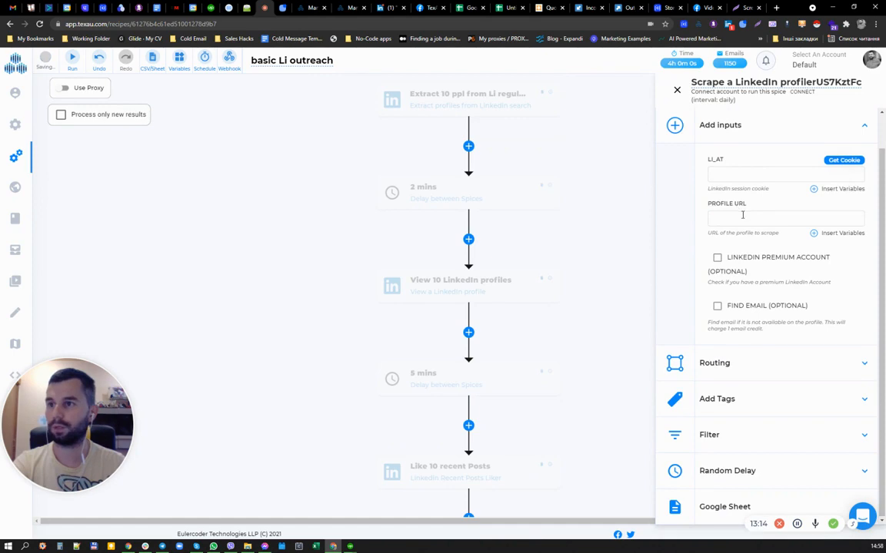
- Set the scraping spice's profile URL to the url variable from "Extract 10 ppl from Li regular search" and rename the spice "Scrape a LinkedIn profile"
click(815, 233)
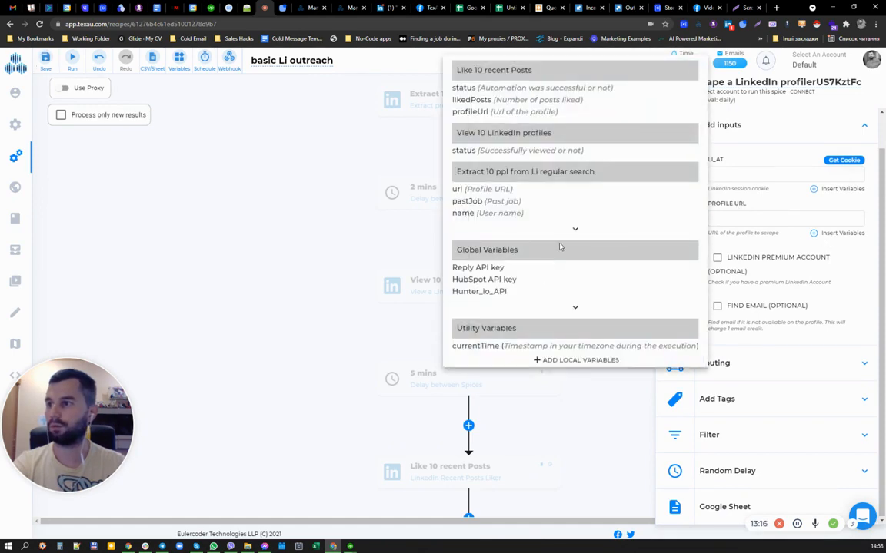
click(484, 189)
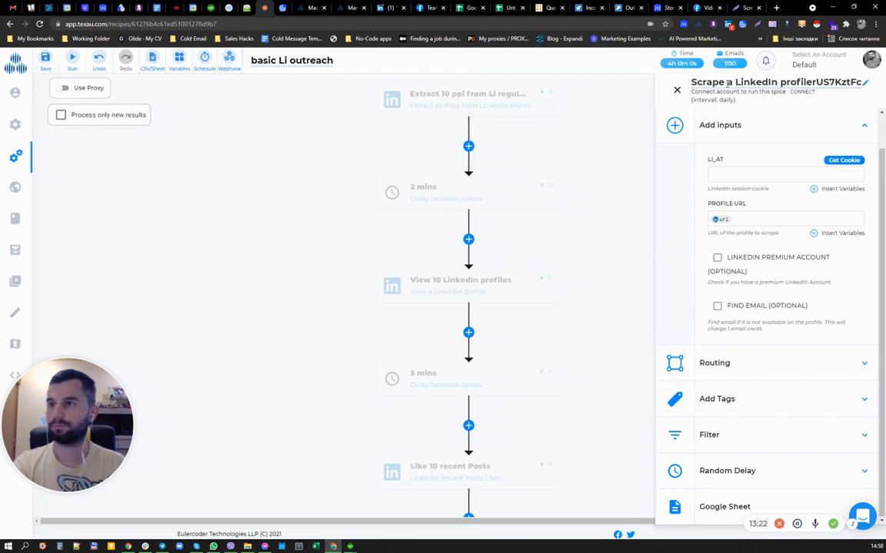
drag(817, 82, 861, 82)
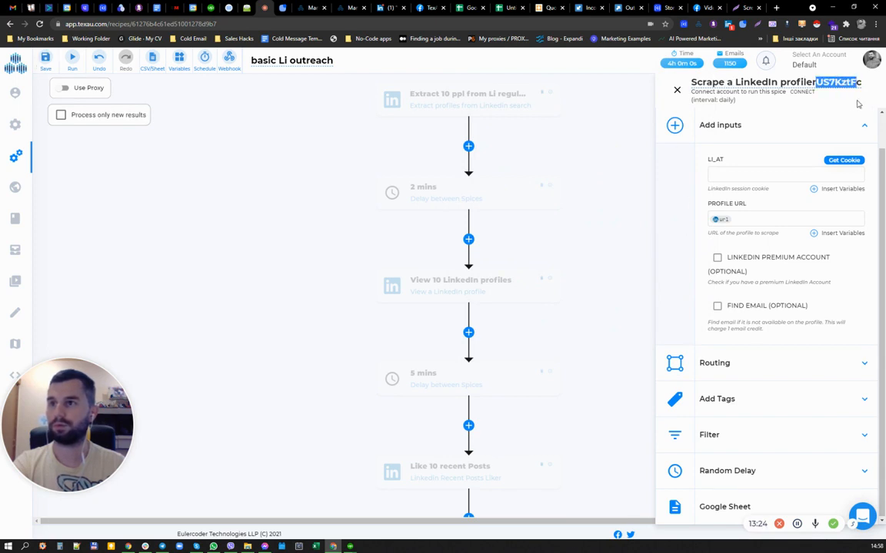
key(BackSpace)
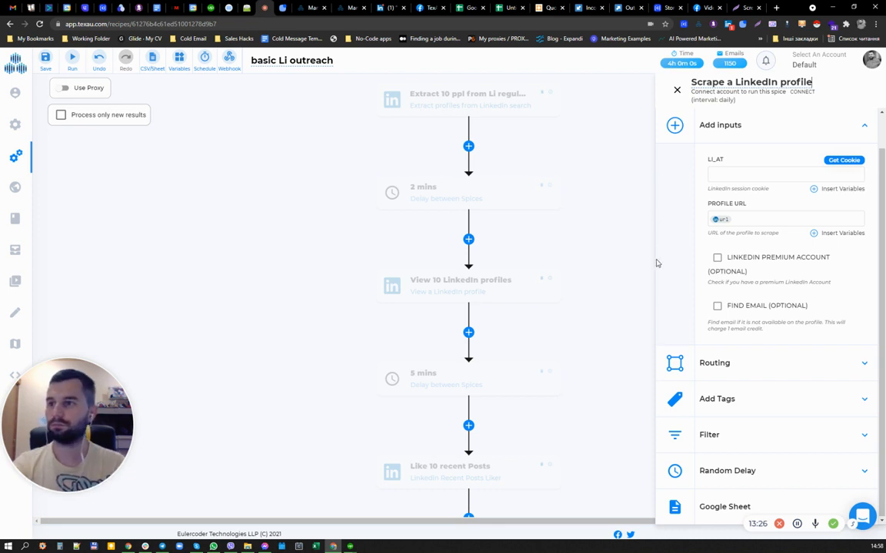
click(677, 91)
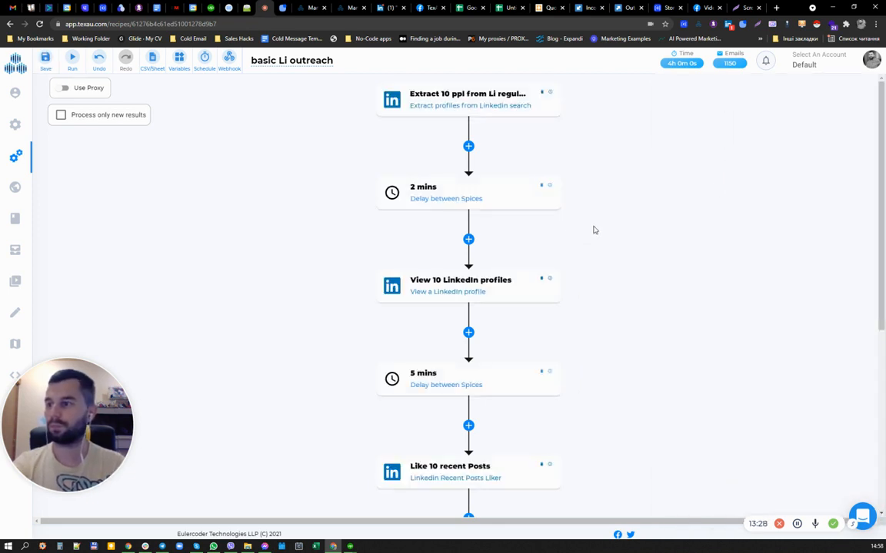
- In "Send 10 con requests", replace the message's second line with "Since you're"
scroll(592, 229, down, 4)
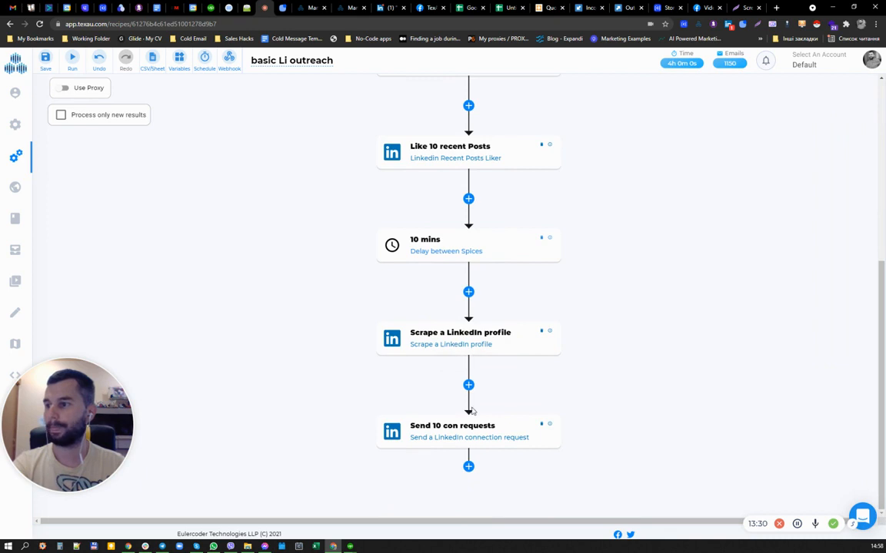
click(483, 428)
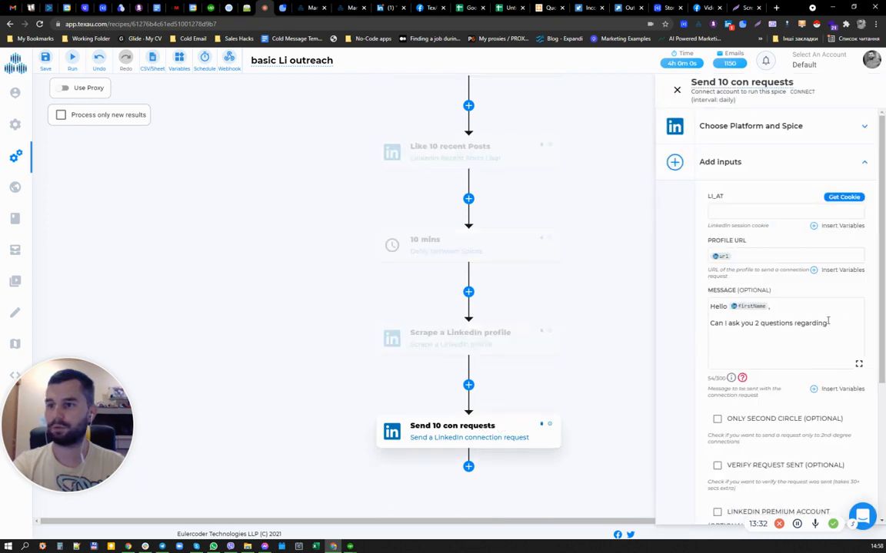
drag(827, 324, 711, 323)
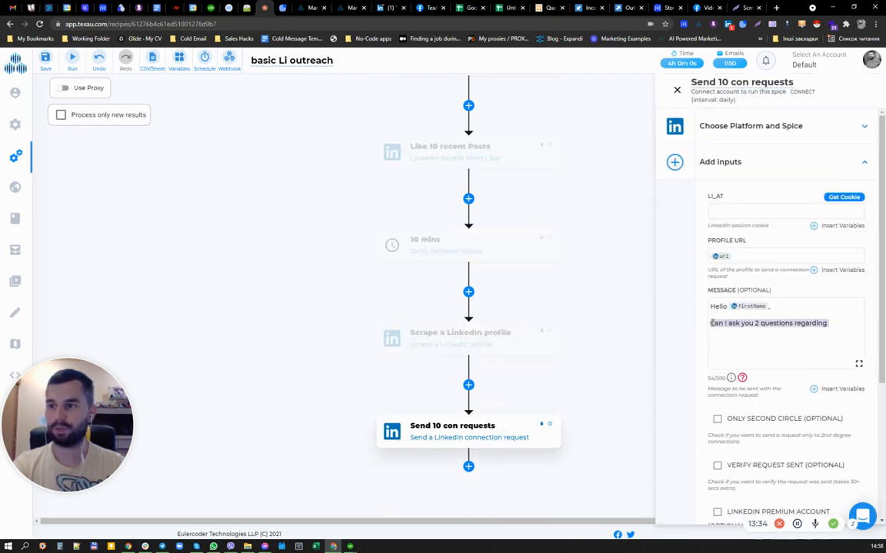
key(BackSpace)
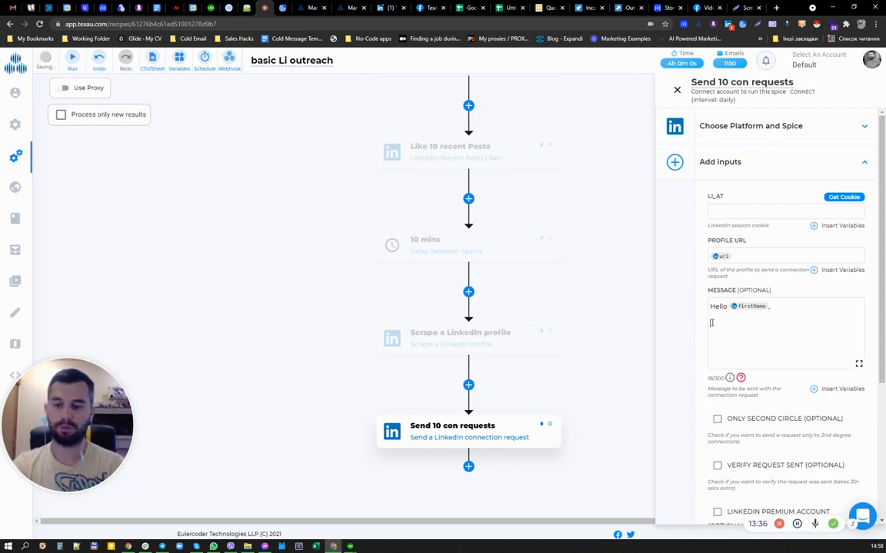
text(Since )
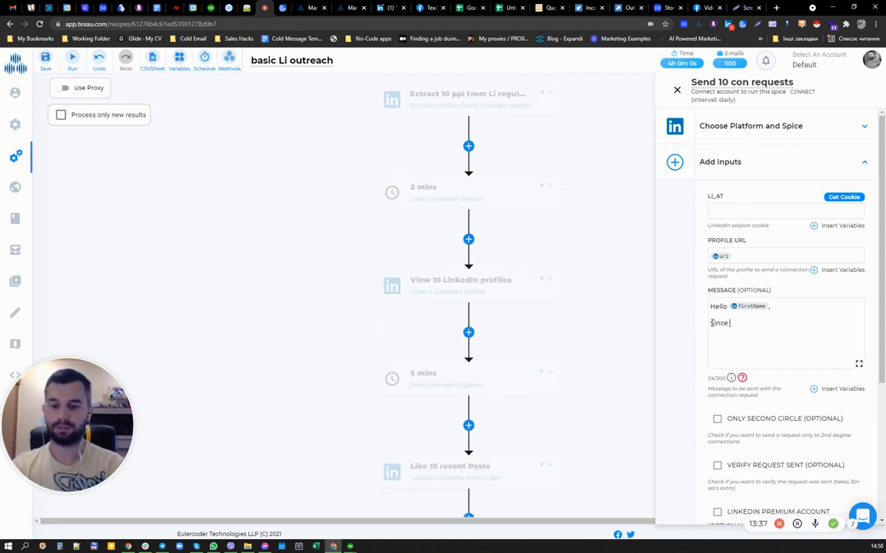
text(you're)
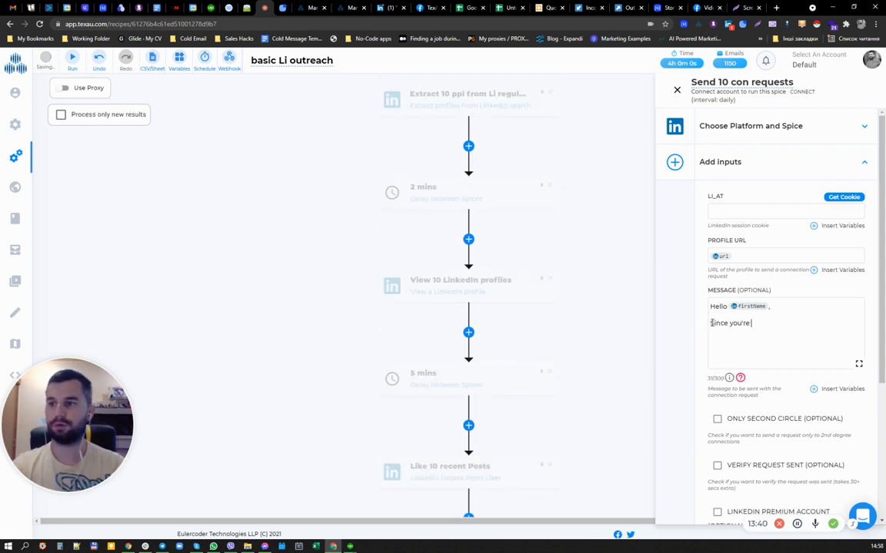
- Insert the jobTitle1 variable from "Scrape a LinkedIn profile" after "Since you're" and look at the job titles in the LinkedIn people search
click(822, 391)
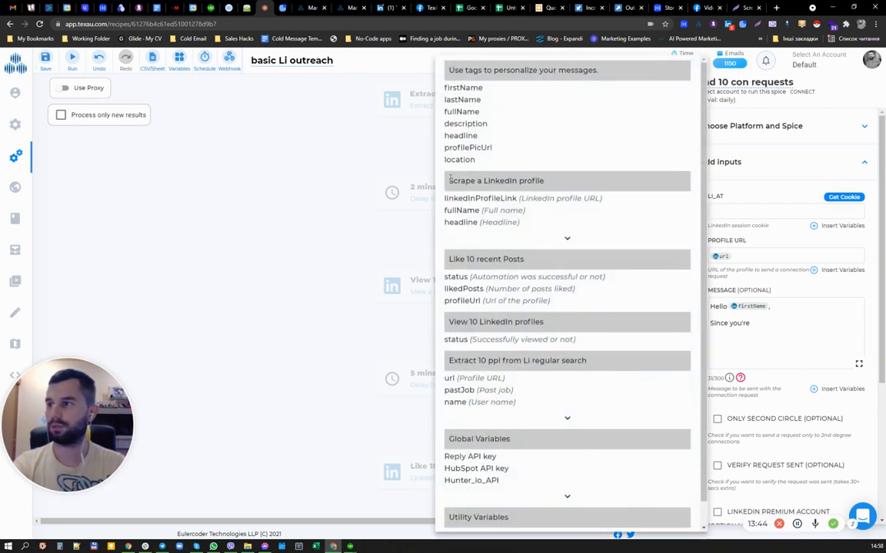
drag(449, 180, 546, 181)
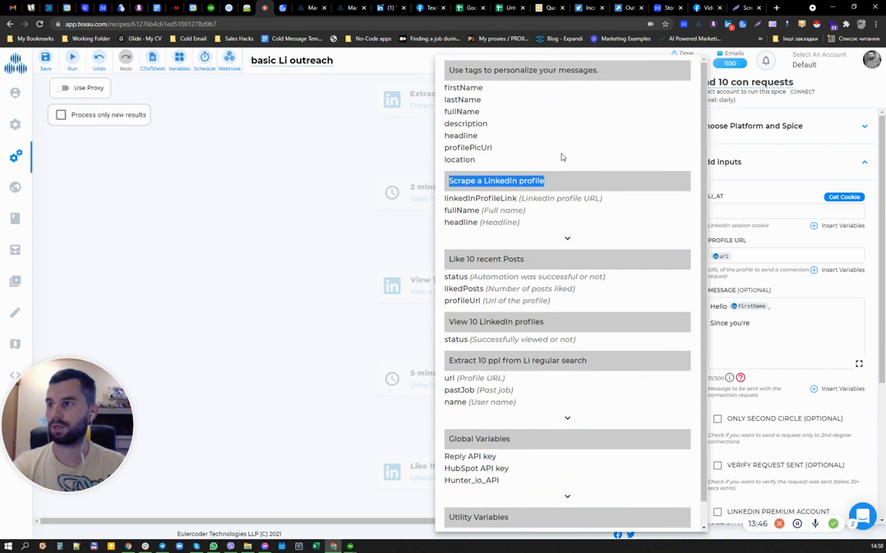
click(567, 239)
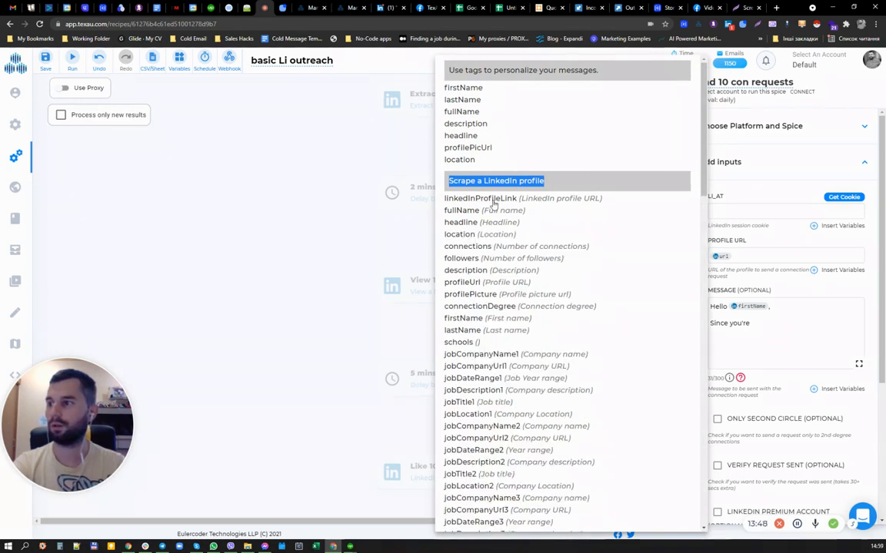
scroll(481, 278, down, 10)
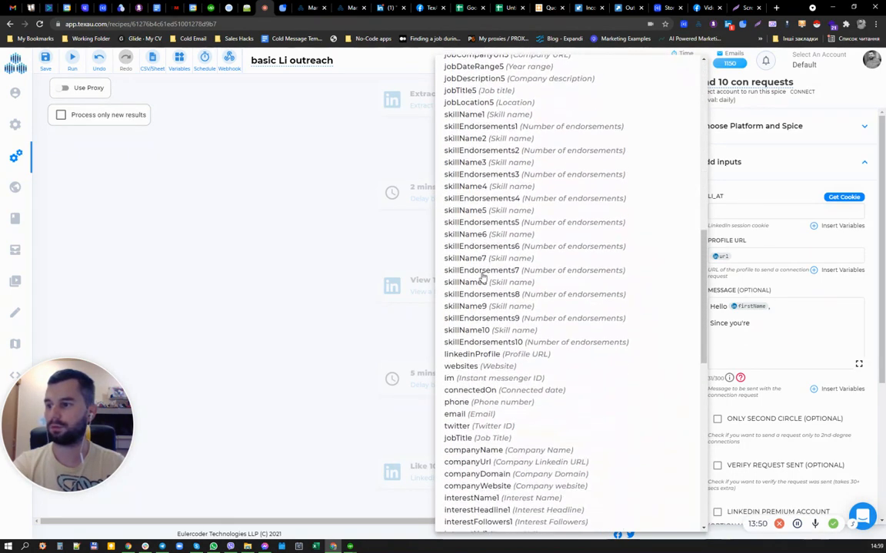
scroll(482, 278, up, 10)
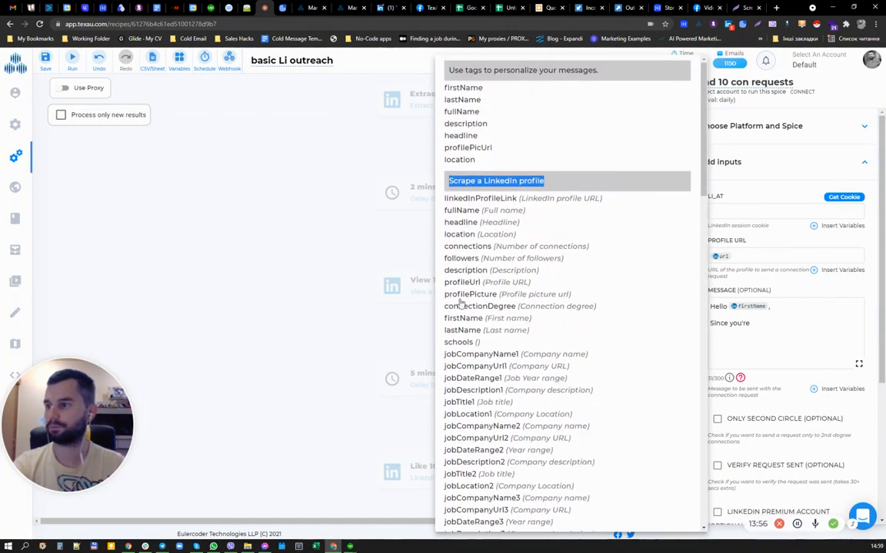
click(459, 402)
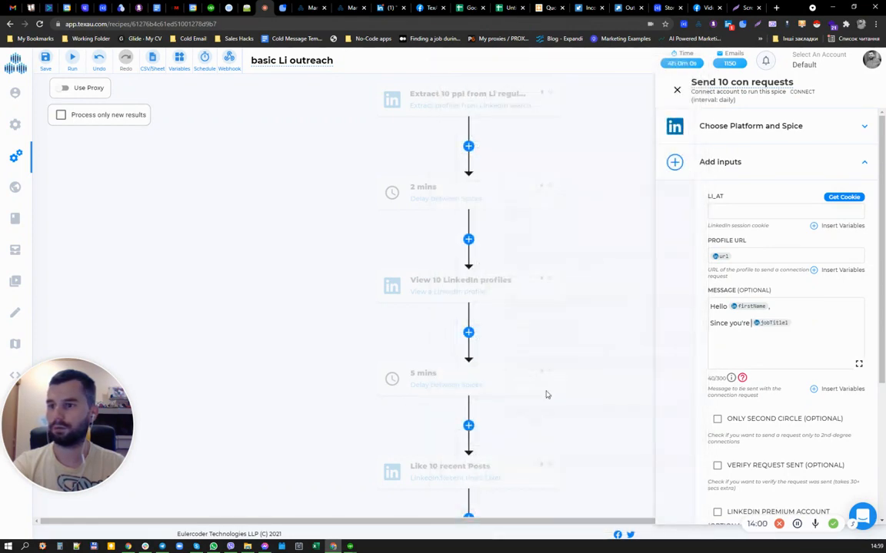
click(386, 8)
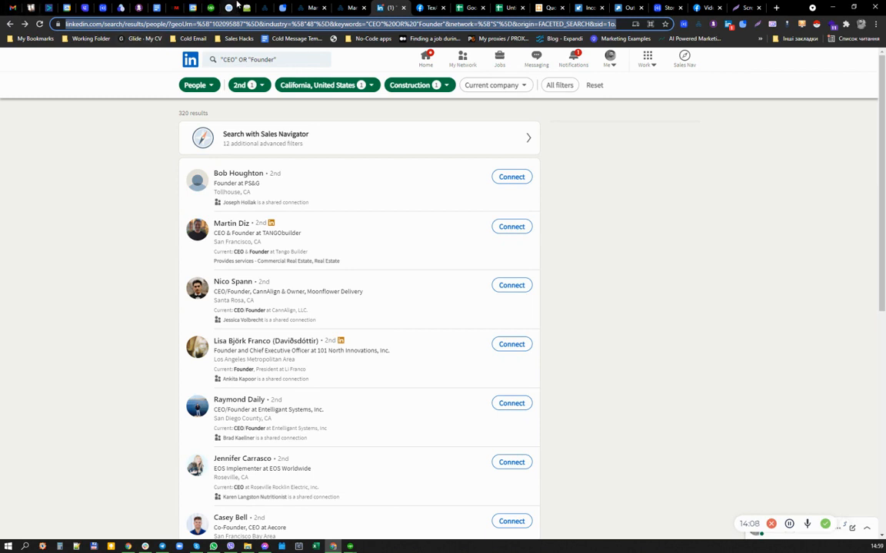
click(264, 8)
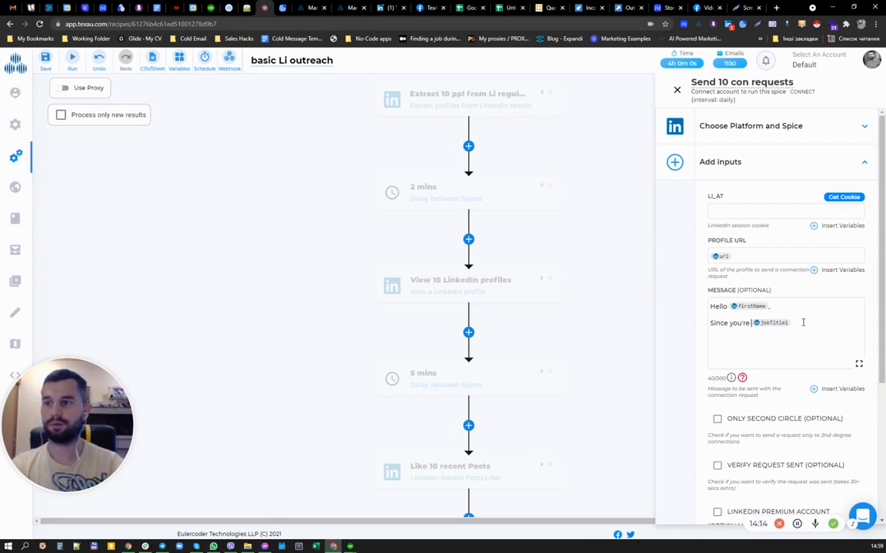
- Continue the message line with "at" and the companyName variable from "Scrape a LinkedIn profile"
text(at)
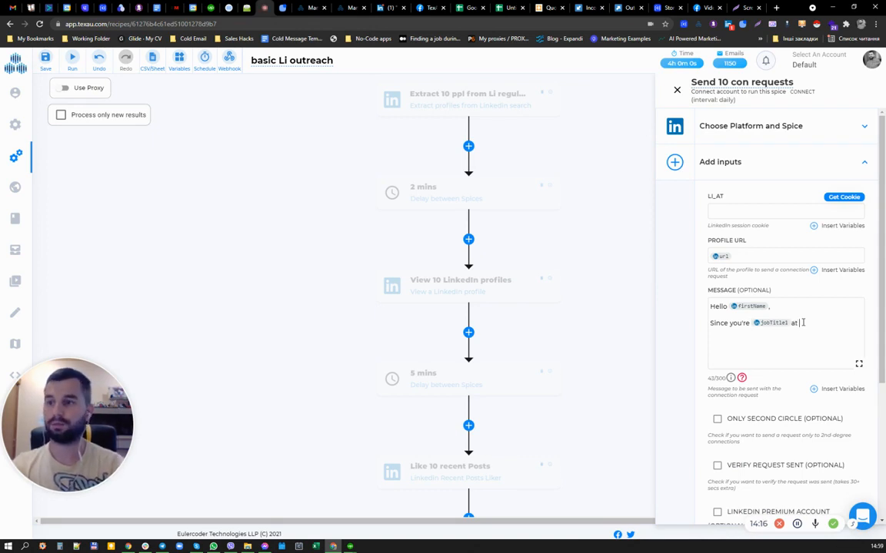
click(818, 389)
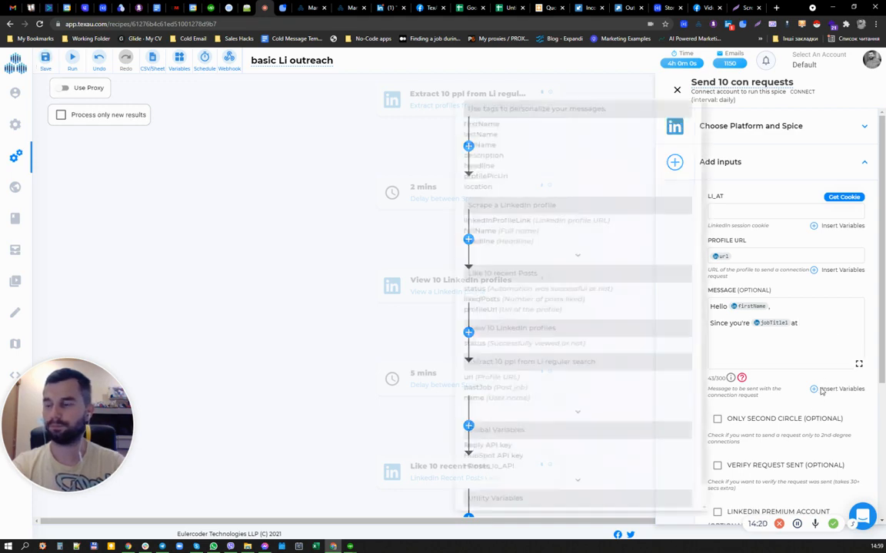
click(554, 233)
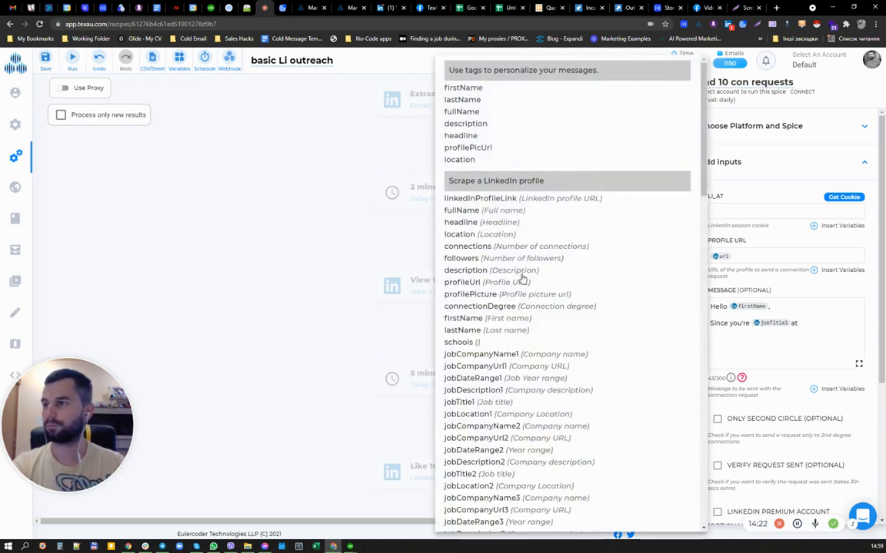
scroll(514, 301, down, 7)
scroll(569, 290, down, 1)
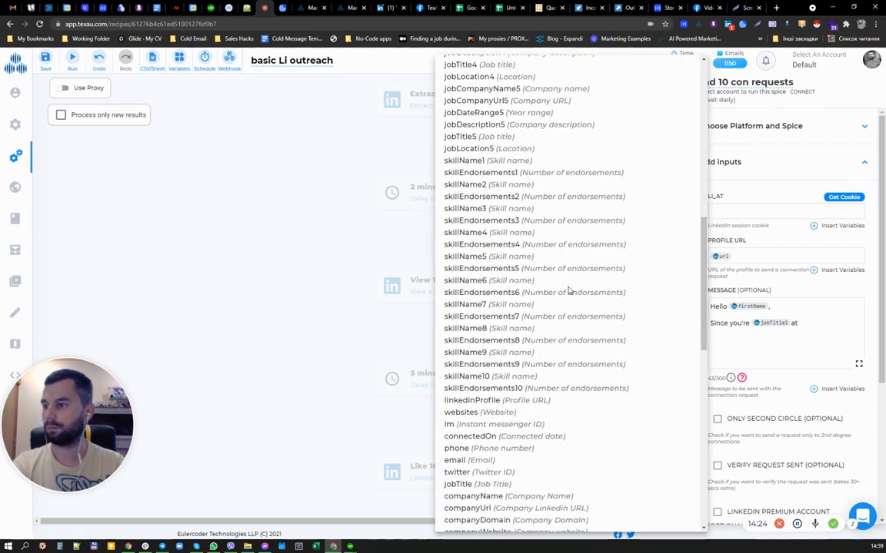
scroll(568, 290, down, 2)
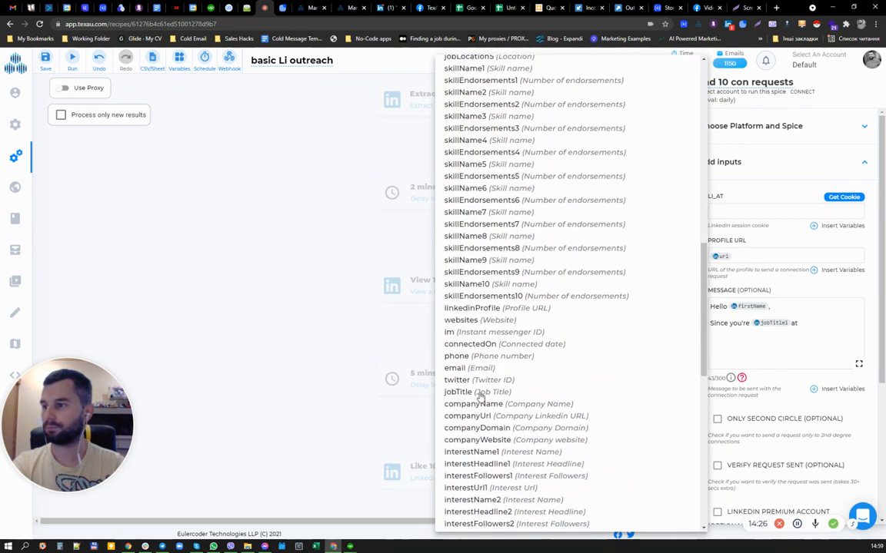
click(472, 406)
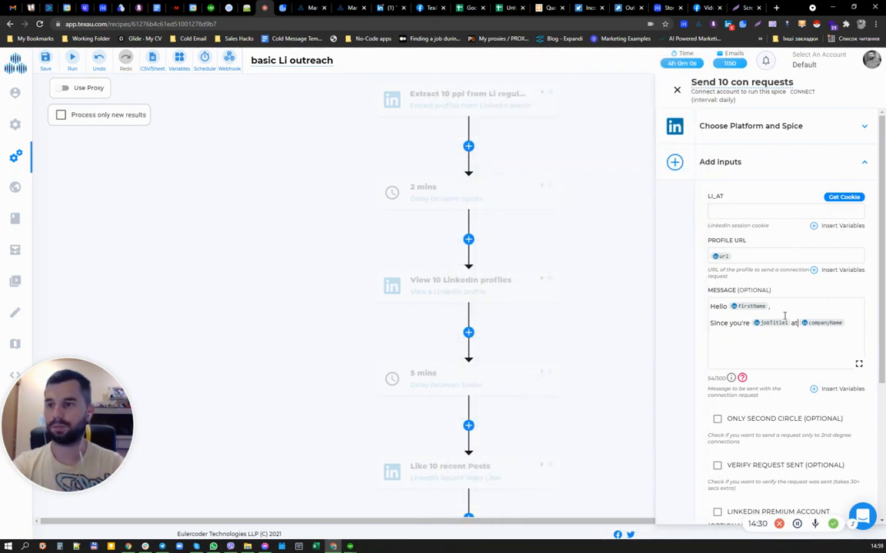
- Replace the jobTitle1 variable in the message with the jobTitle variable from "Scrape a LinkedIn profile"
key(BackSpace)
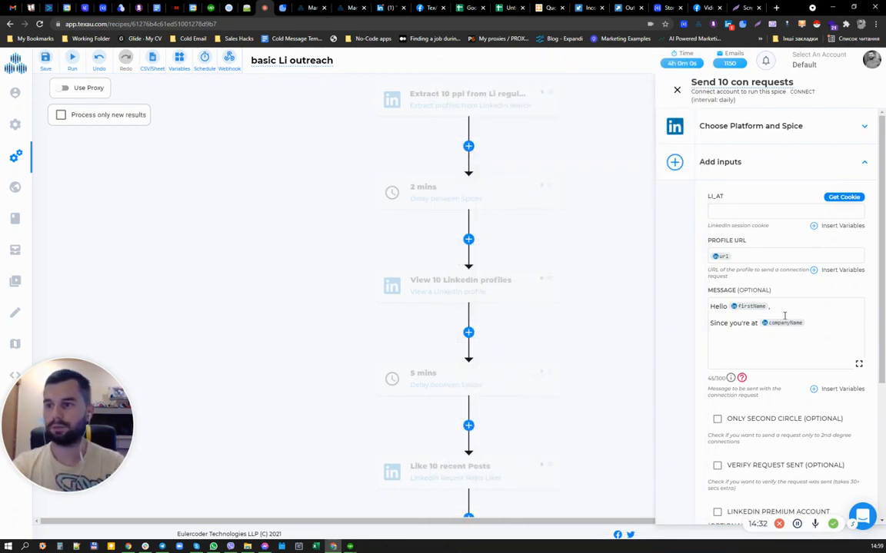
click(842, 390)
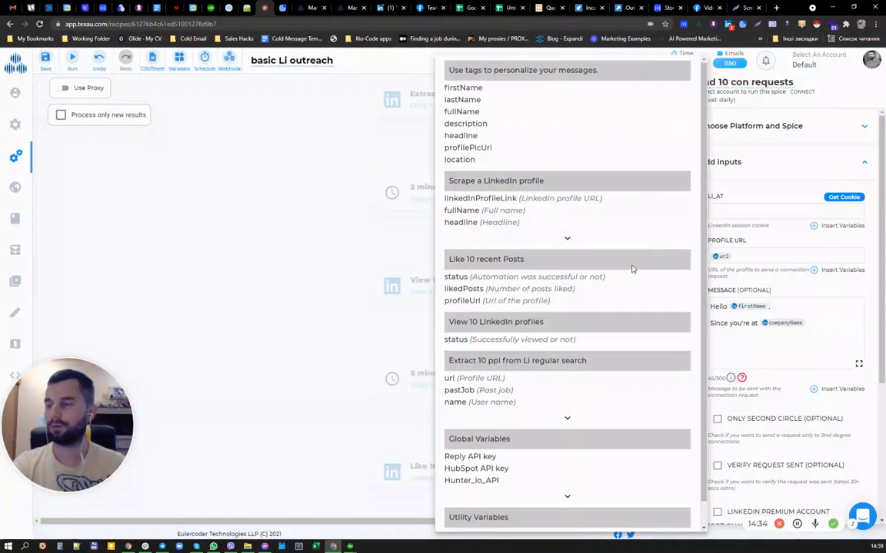
click(572, 237)
scroll(485, 350, down, 4)
scroll(485, 346, down, 5)
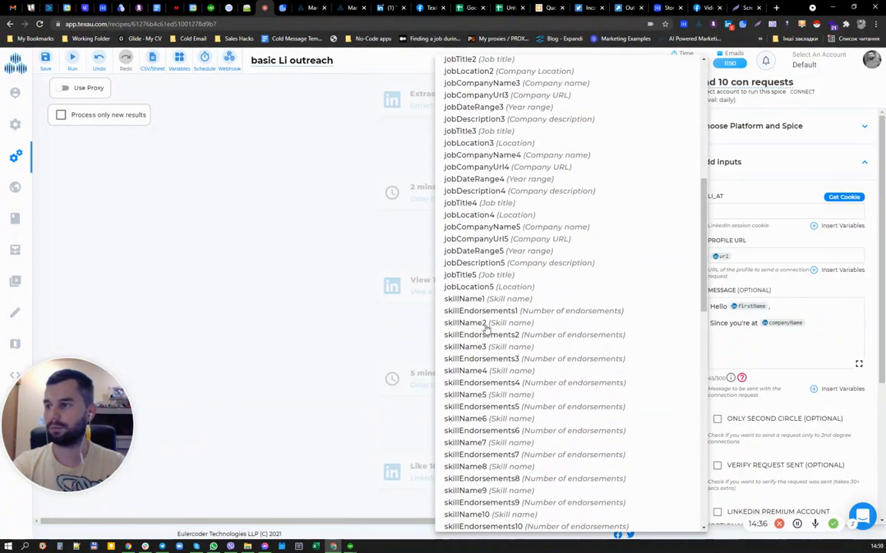
scroll(484, 320, down, 4)
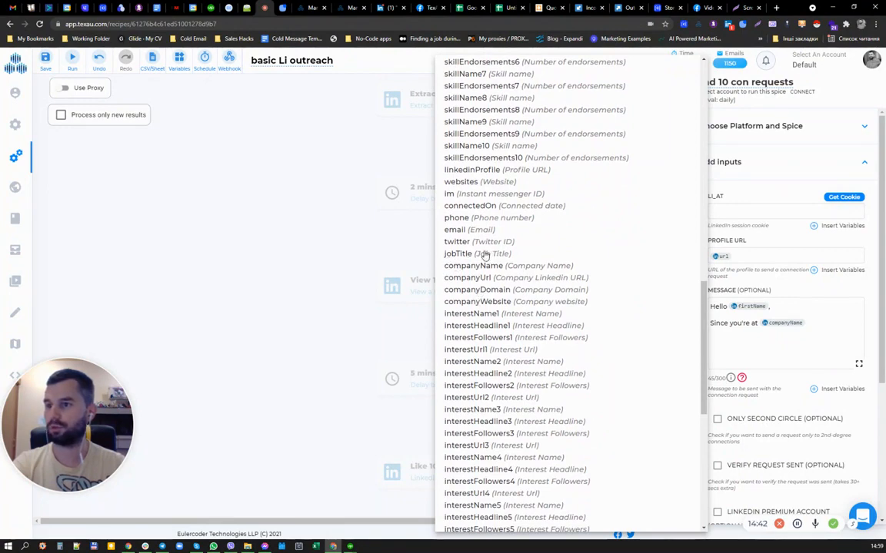
click(469, 256)
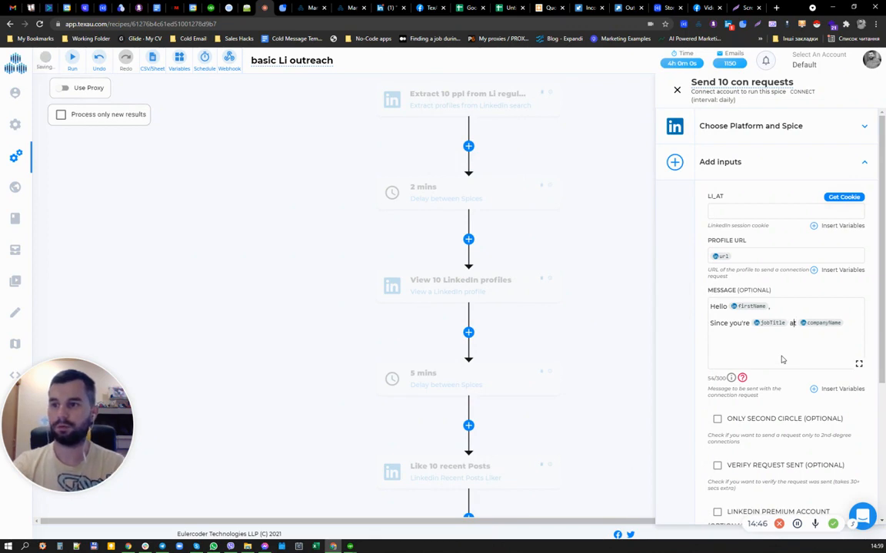
- Add a third line to the connection message reading "Can I ask you 2 questions?"
key(Return)
text(Ca)
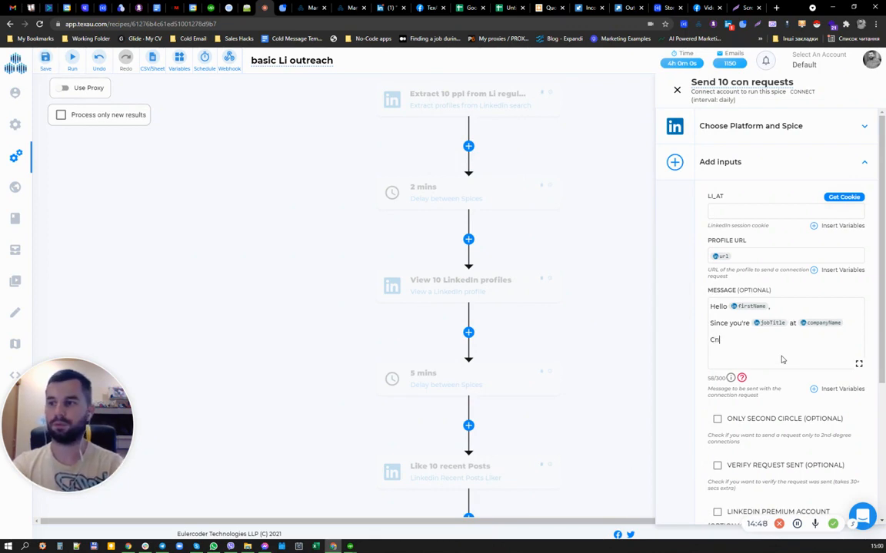
text(n I as)
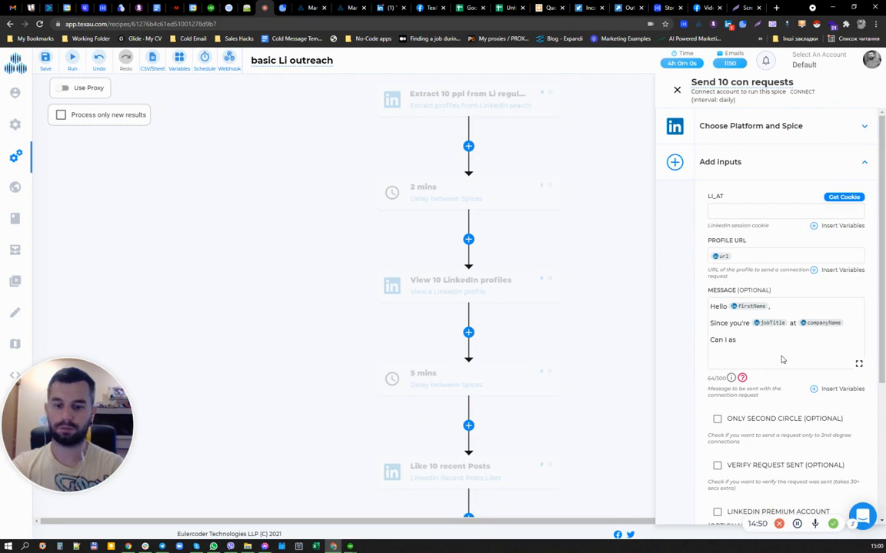
text(k you 2 )
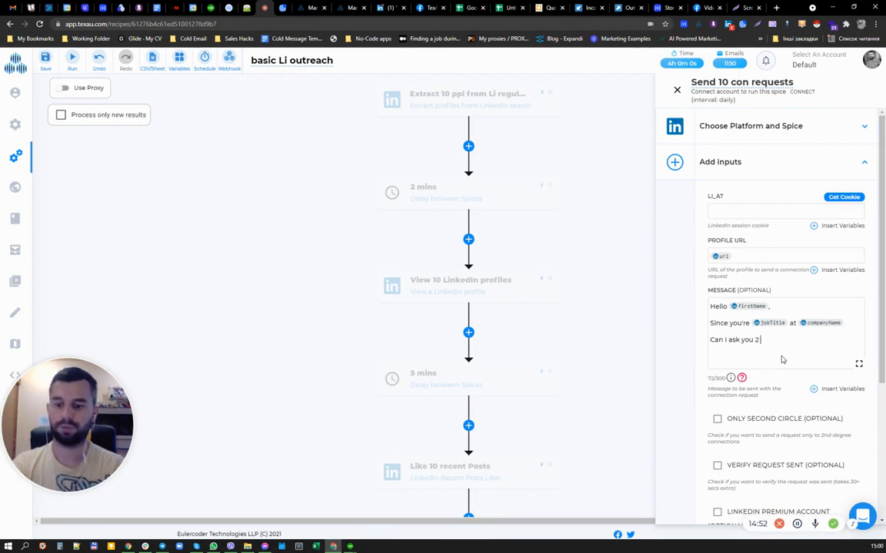
text(quest)
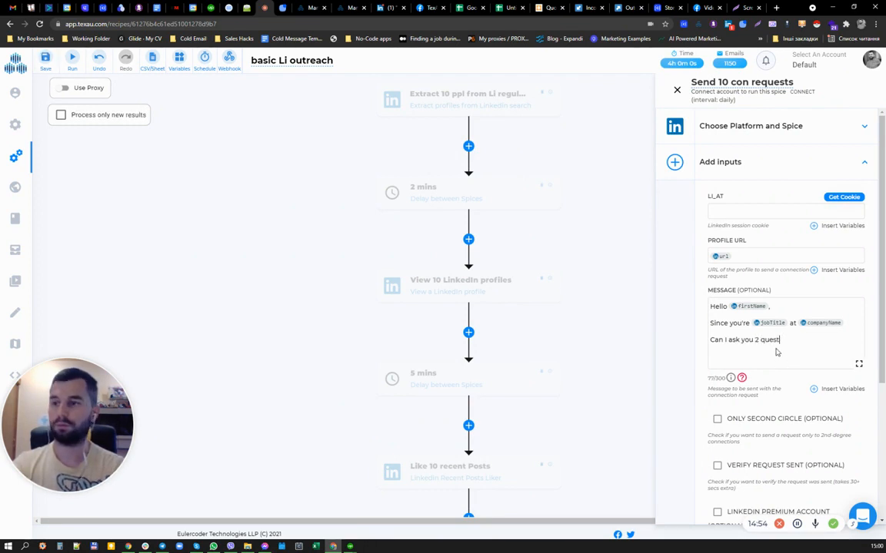
text(ions?)
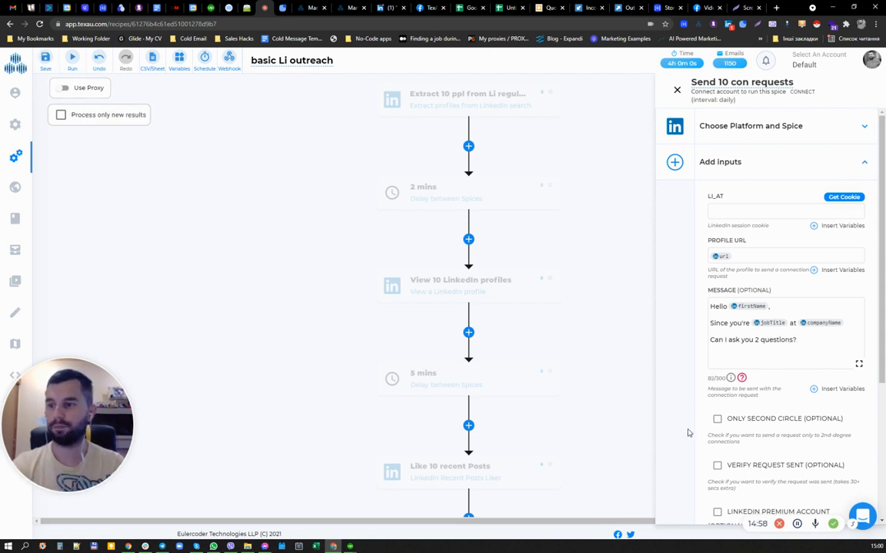
- Check the optional connection request settings against the LinkedIn people search's connection filter, and close the spice's settings
scroll(698, 419, down, 3)
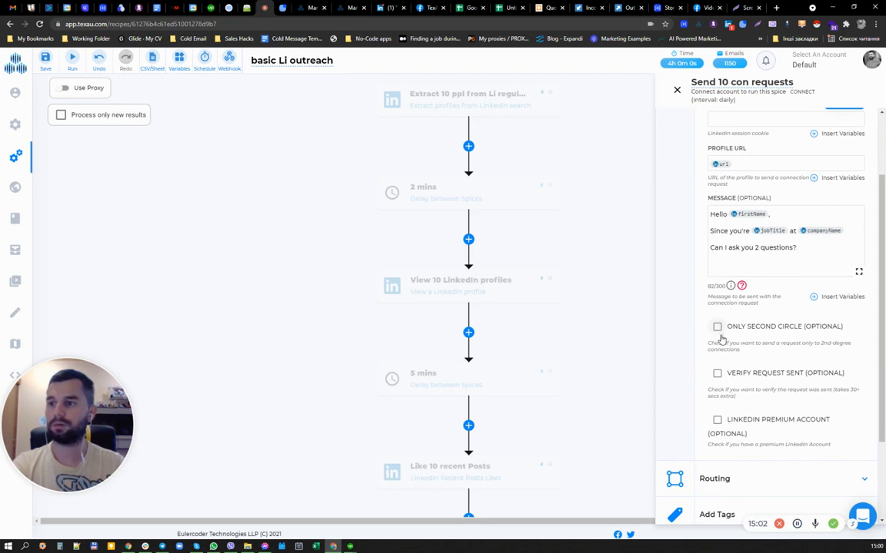
click(386, 8)
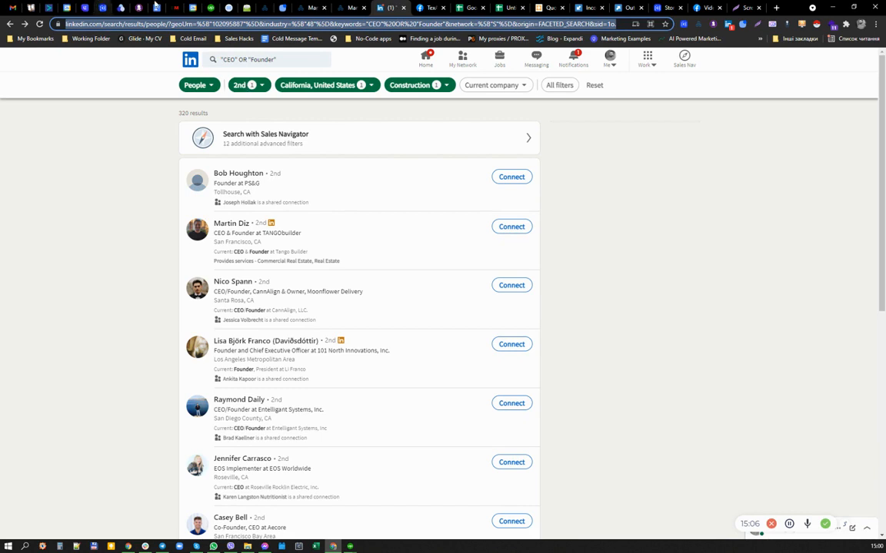
click(265, 8)
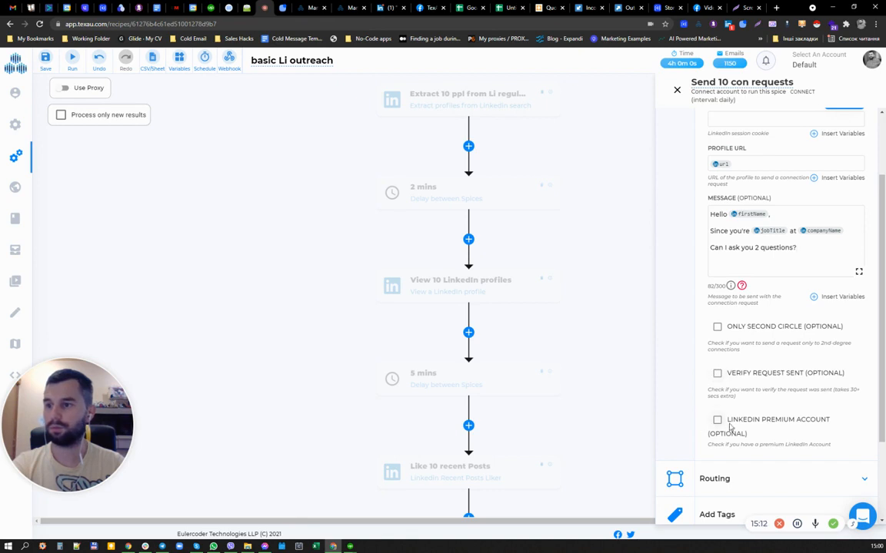
click(677, 96)
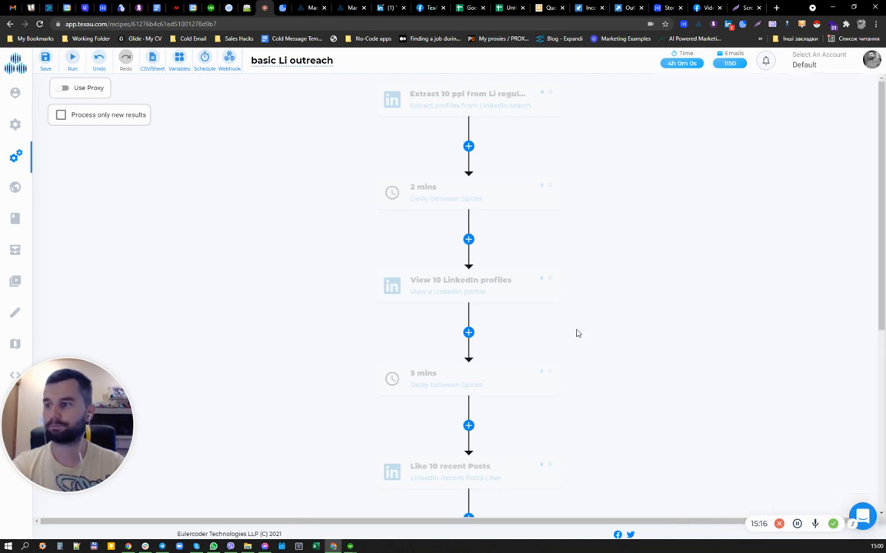
- Add a "Delay between Spices" spice after "Send 10 con requests" and name it "5h"
scroll(575, 331, down, 4)
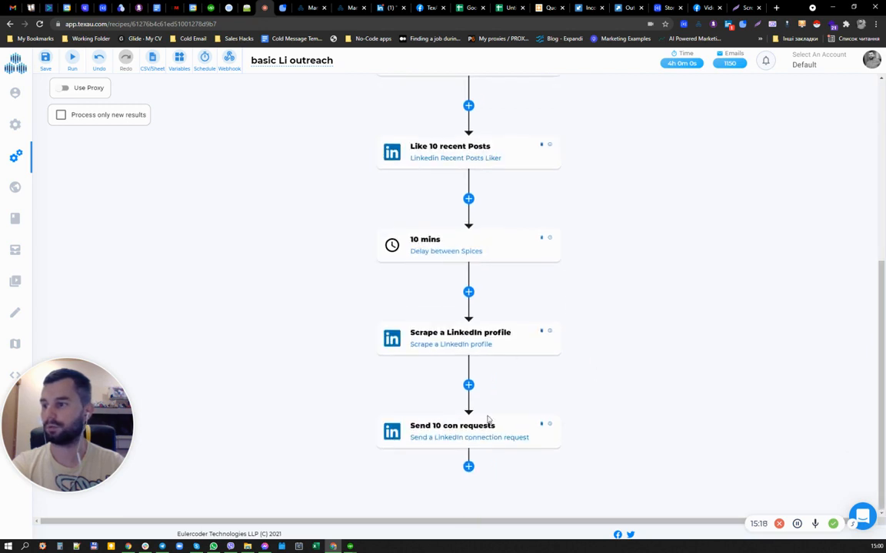
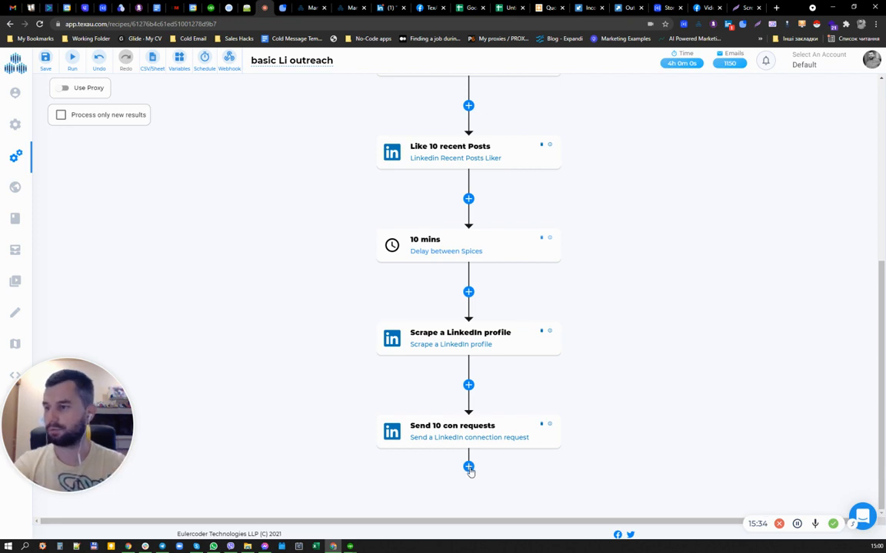
click(468, 467)
click(788, 227)
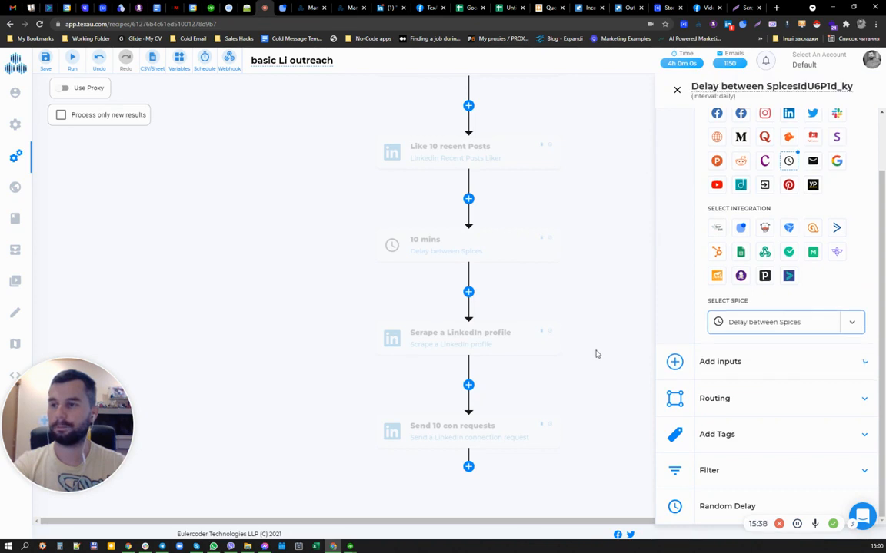
drag(694, 90, 854, 87)
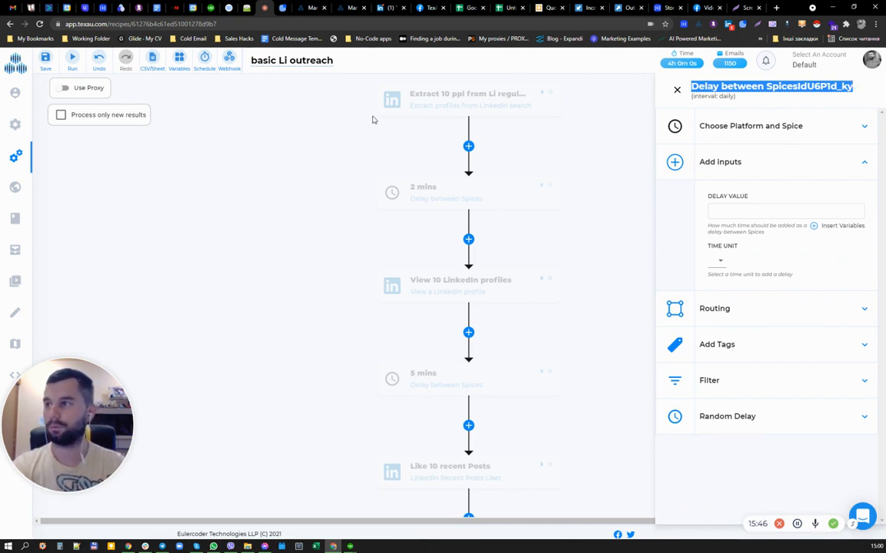
text(5h)
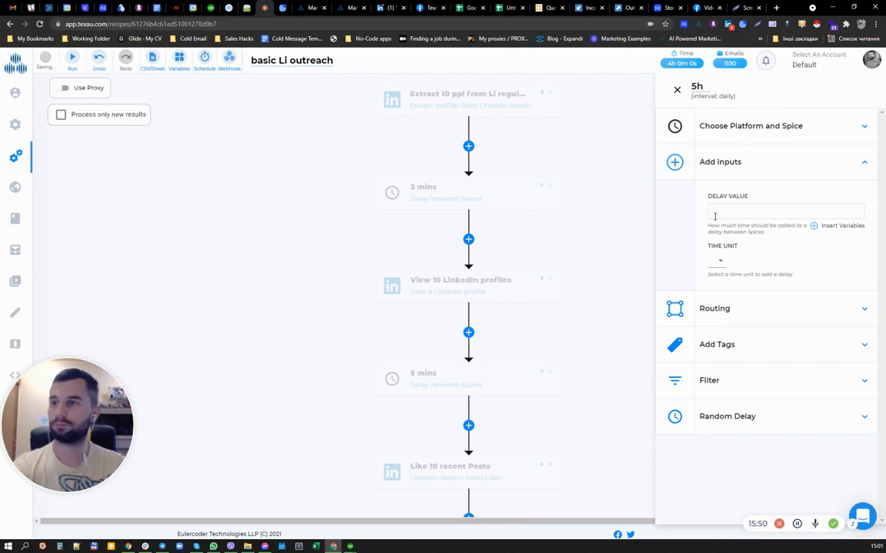
- Set the new delay's value to 5 with Hour as the time unit
text(5)
click(720, 260)
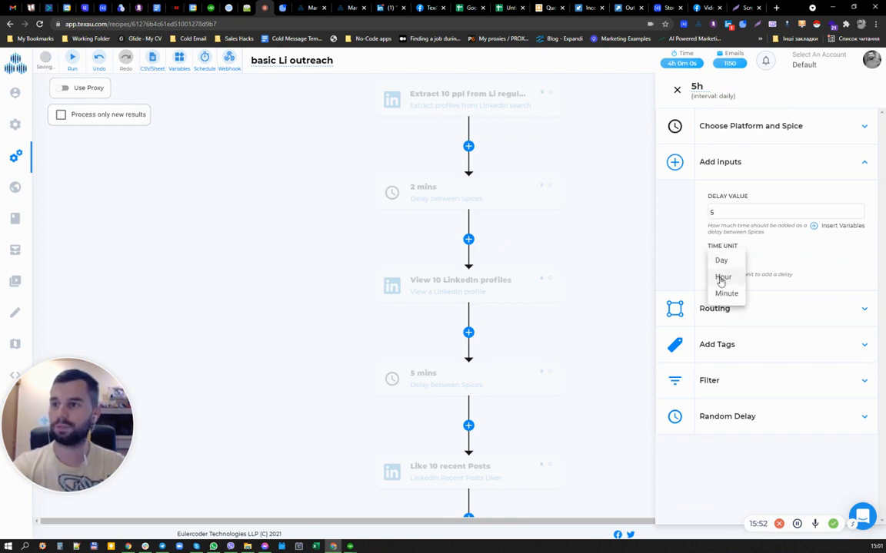
click(721, 276)
- Add the LinkedIn spice "Check If Profile Is Connected On LinkedIn" after the "5h" delay
scroll(625, 206, down, 5)
scroll(613, 215, down, 1)
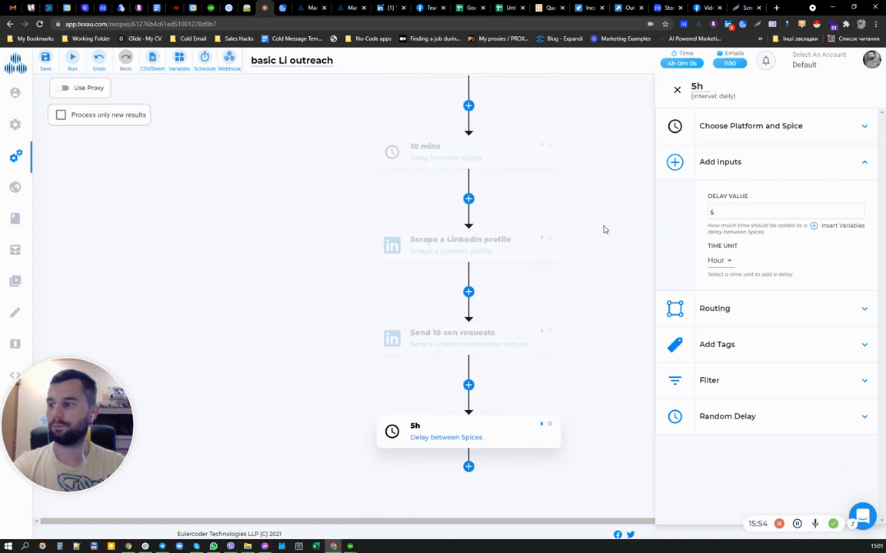
click(469, 467)
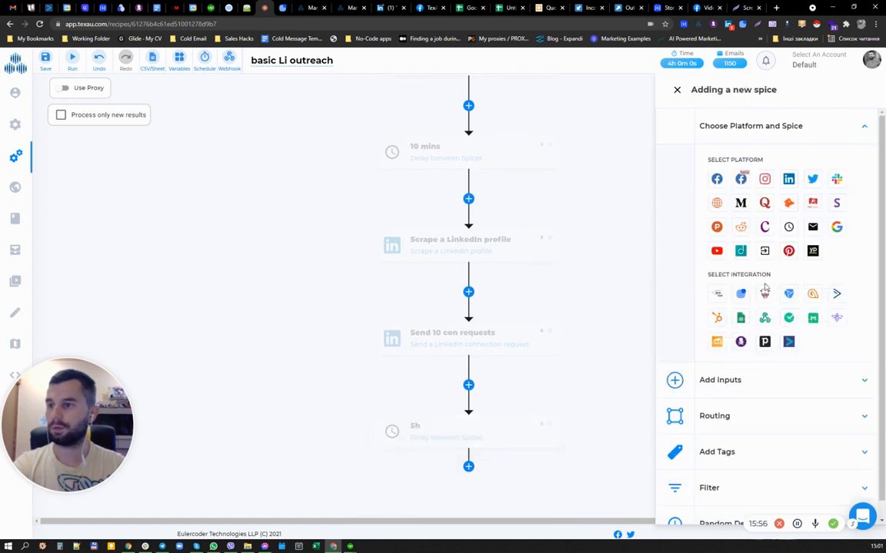
click(787, 180)
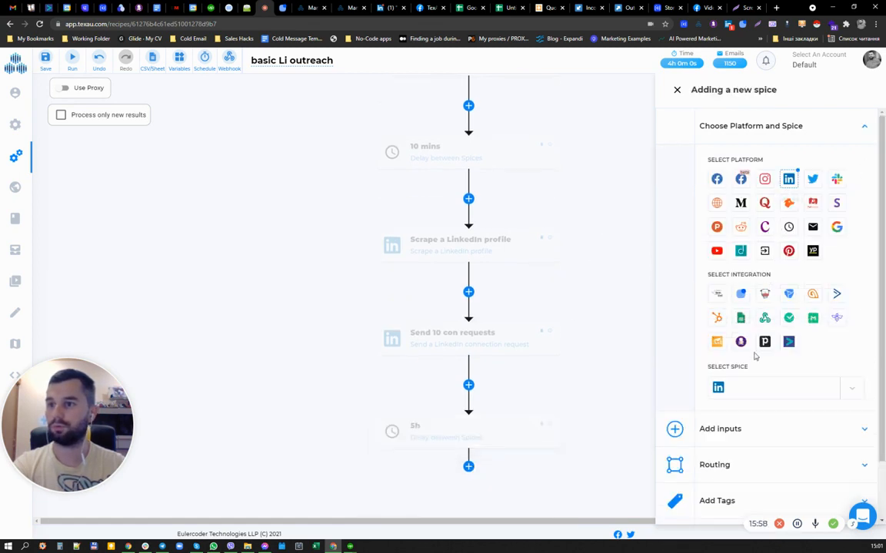
click(749, 387)
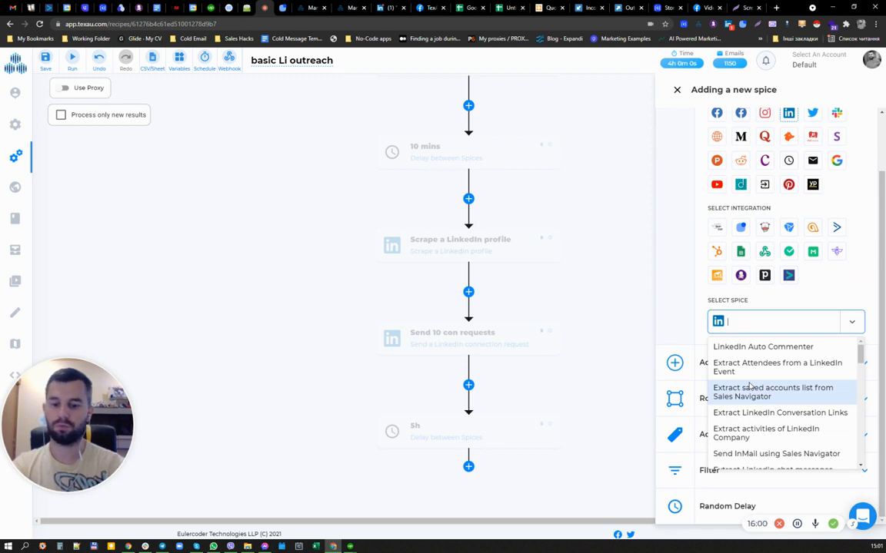
text(do)
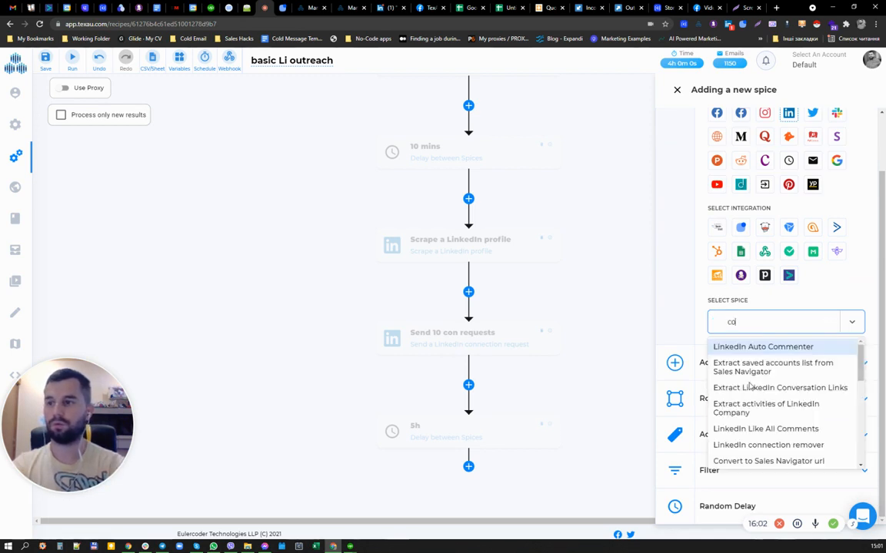
key(BackSpace)
text(heck)
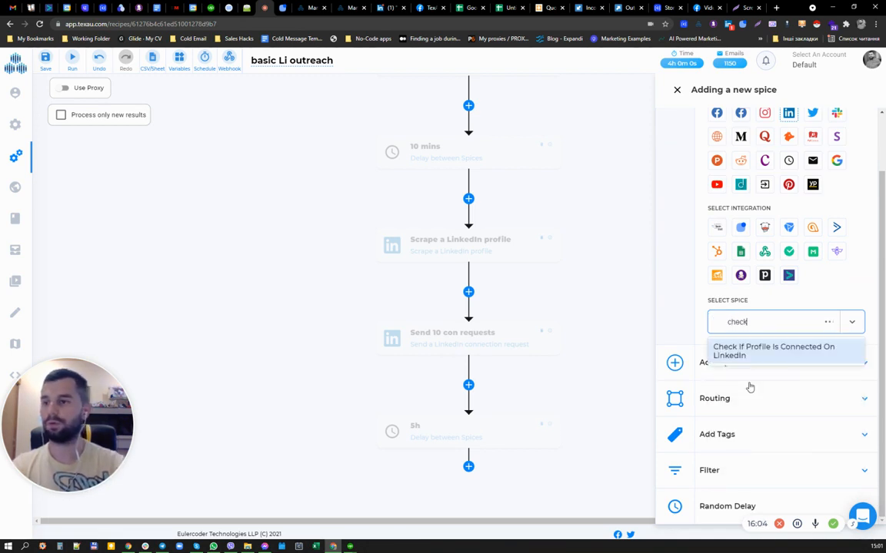
click(723, 352)
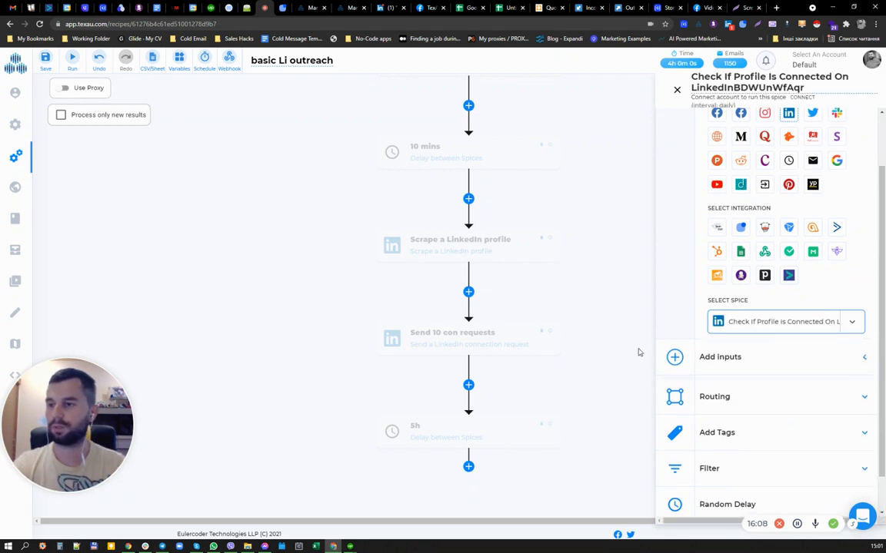
- Search the TexAu spice limits for "check" to look up the connection check's daily limit
scroll(600, 267, down, 6)
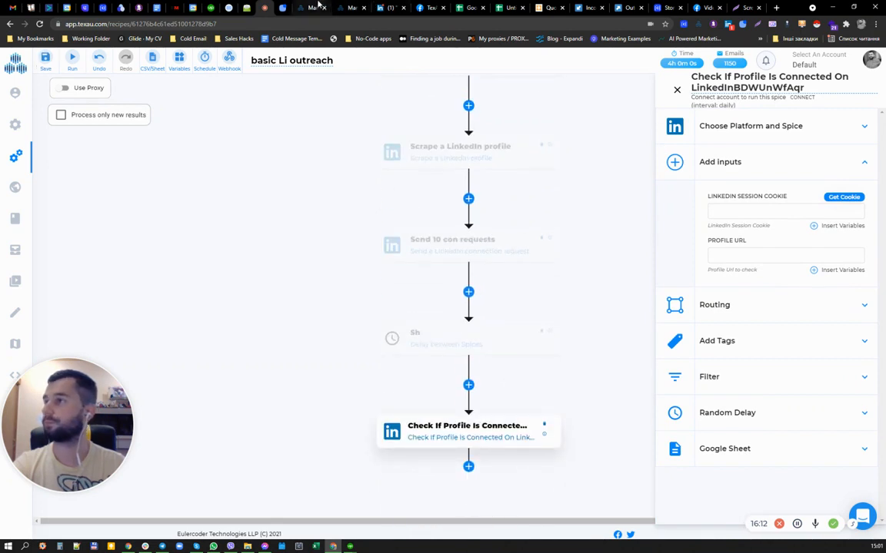
click(351, 8)
drag(400, 103, 301, 118)
text(check)
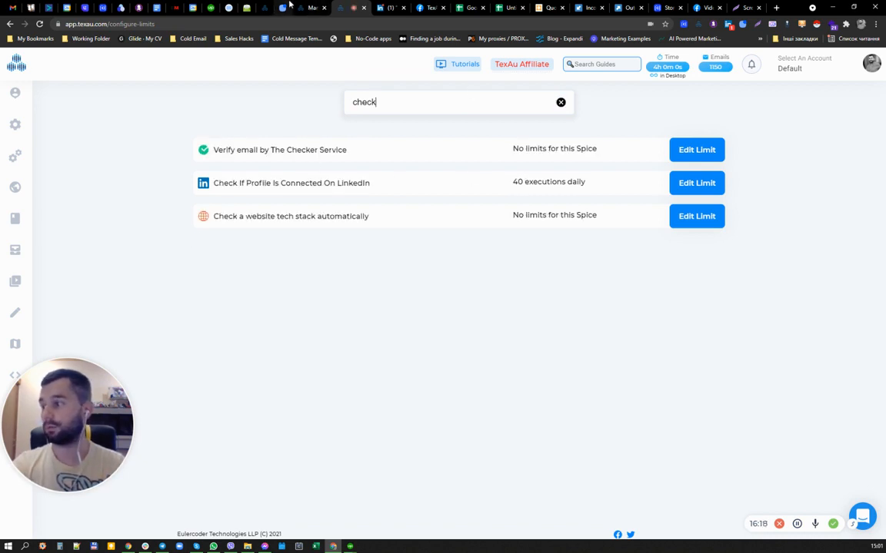
- Return to the recipe and set the connection check's profile URL to the profileUrl variable from "Send 10 con requests"
click(264, 8)
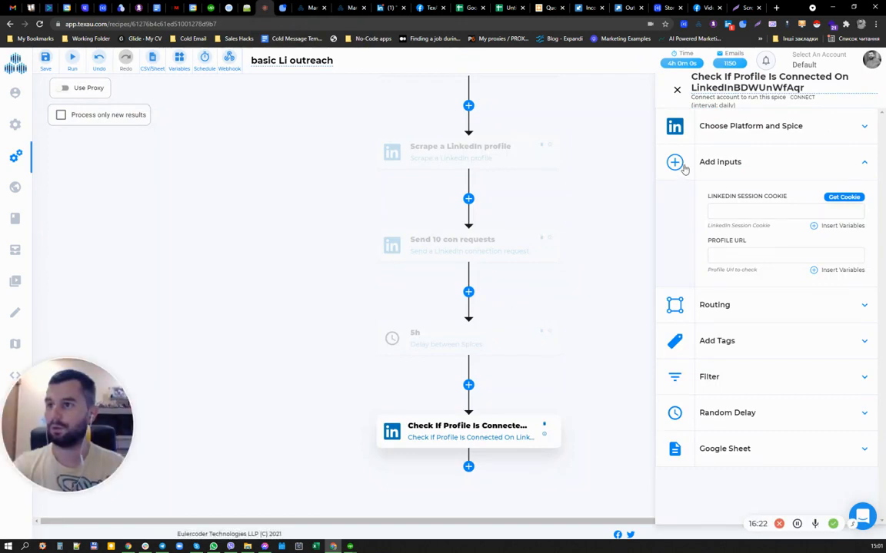
click(815, 269)
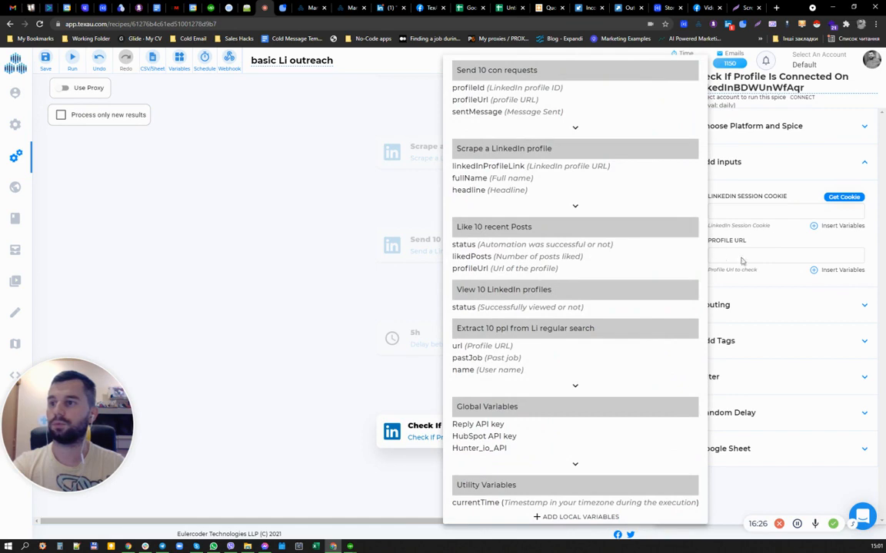
click(479, 100)
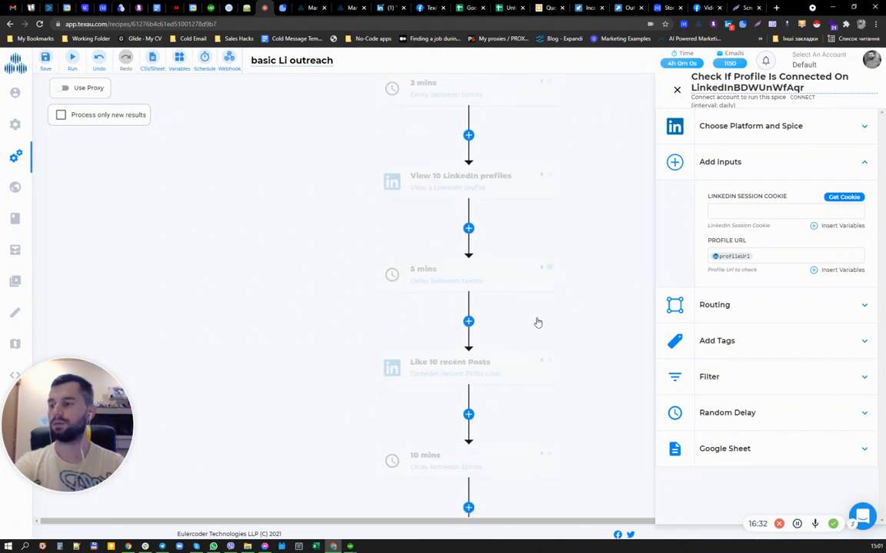
- Add a routing condition to the connection check with compare key connected and condition "(Boolean) Is true"
click(730, 306)
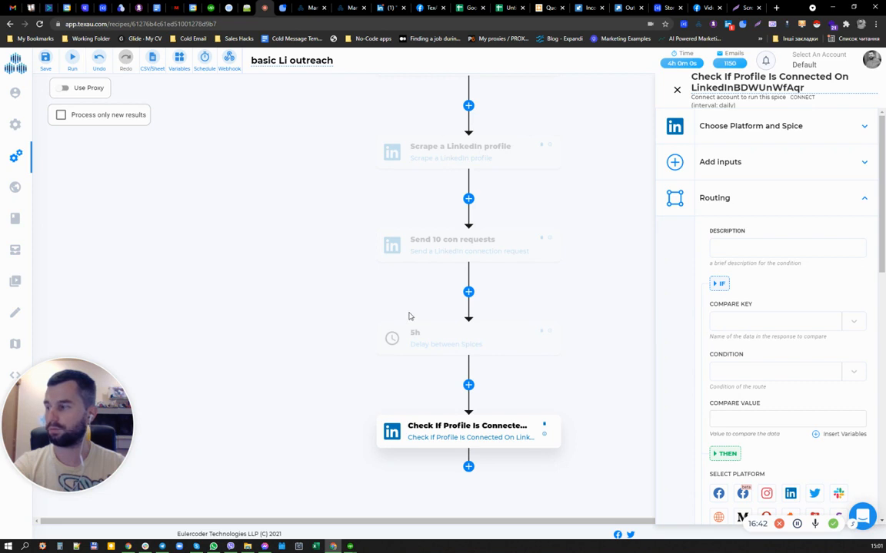
click(765, 320)
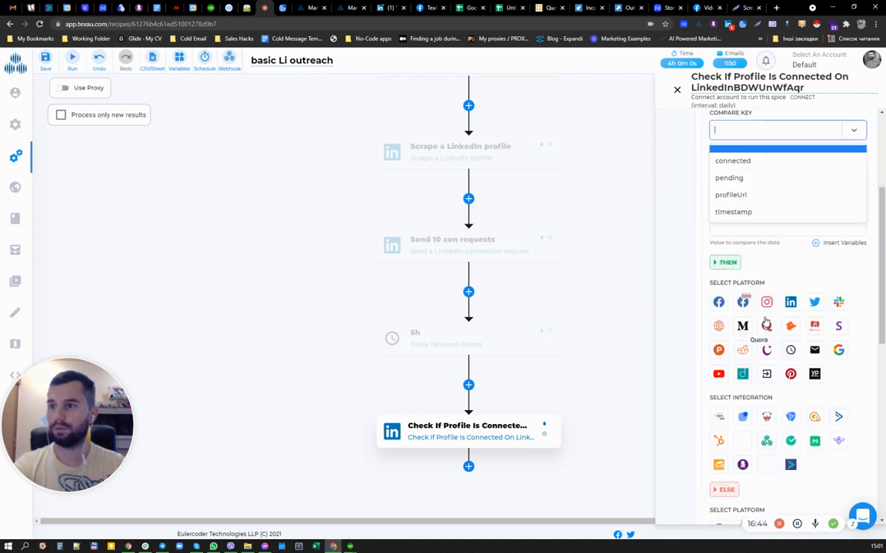
click(738, 161)
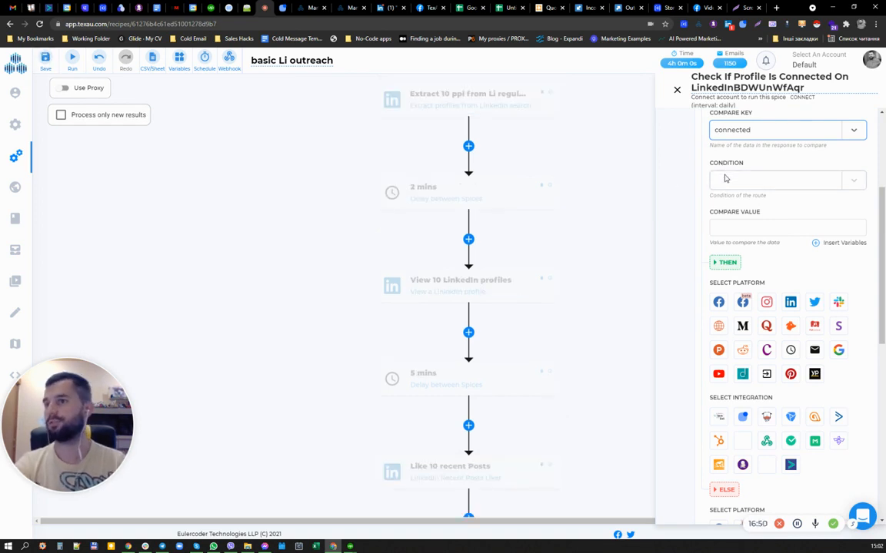
click(724, 179)
click(734, 161)
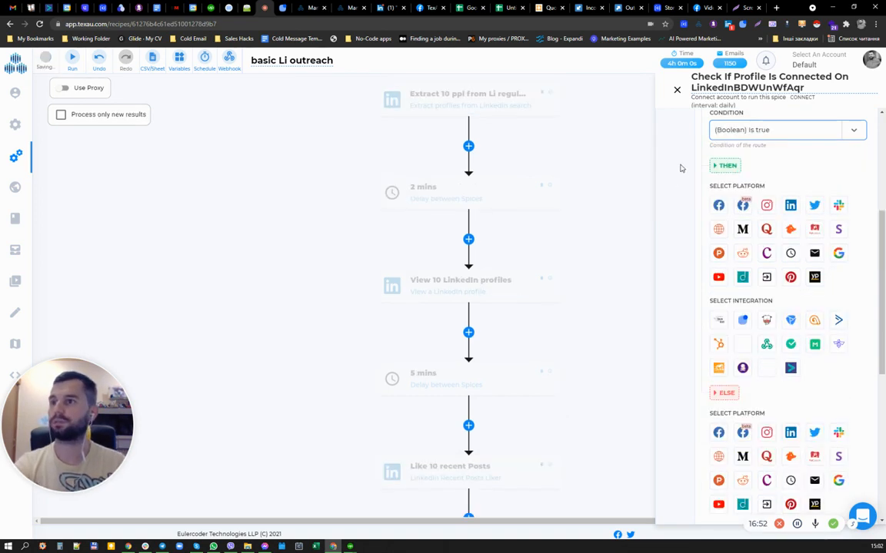
- Set the condition's THEN branch to the LinkedIn spice "Send a LinkedIn message"
scroll(684, 162, up, 1)
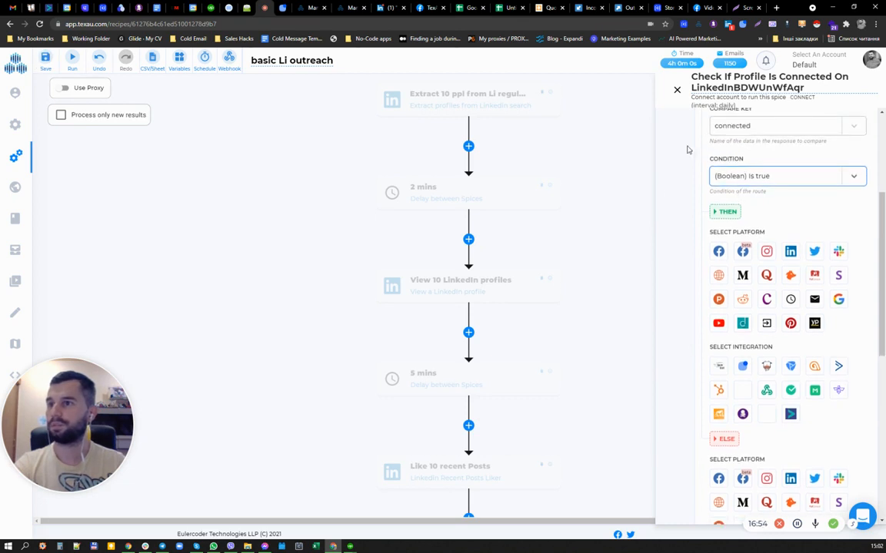
scroll(404, 372, down, 5)
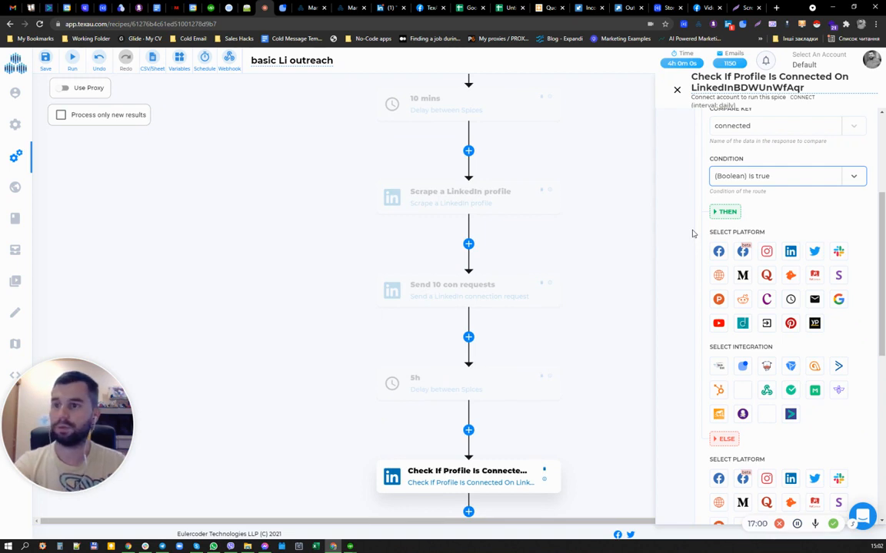
click(790, 251)
click(779, 461)
scroll(779, 463, down, 4)
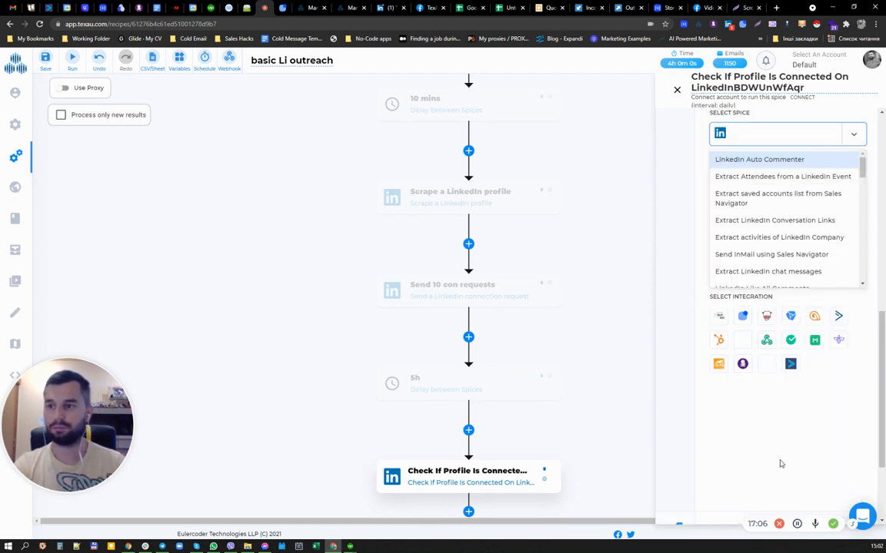
text(messa)
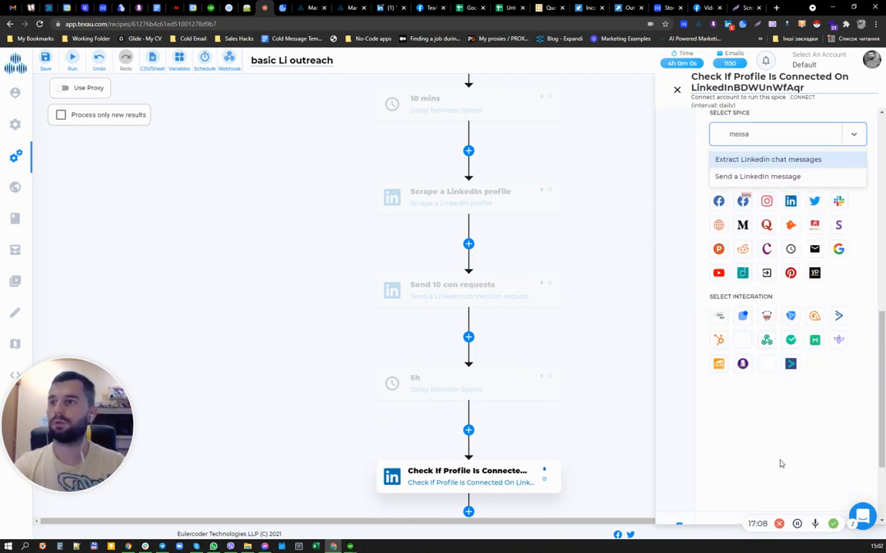
click(761, 177)
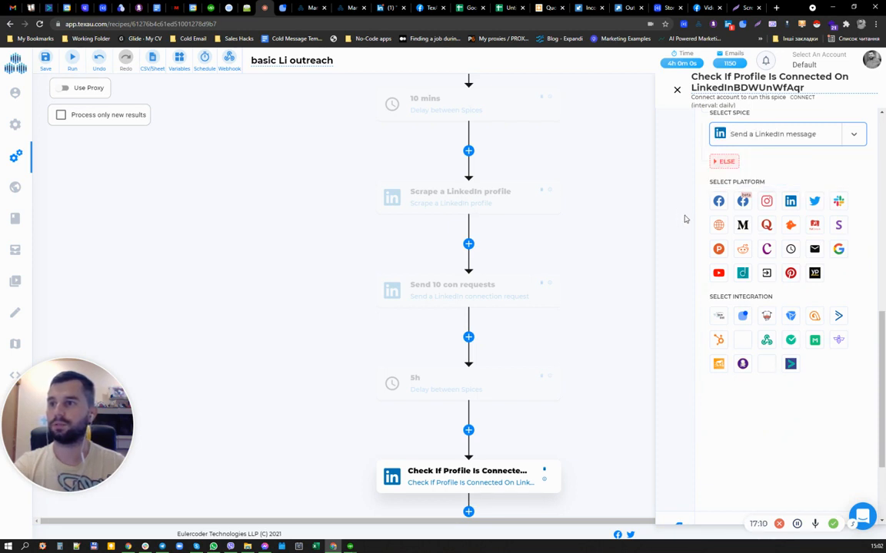
- Set the condition's ELSE branch to "Delay between Spices" and close the connection check's settings
scroll(703, 237, up, 2)
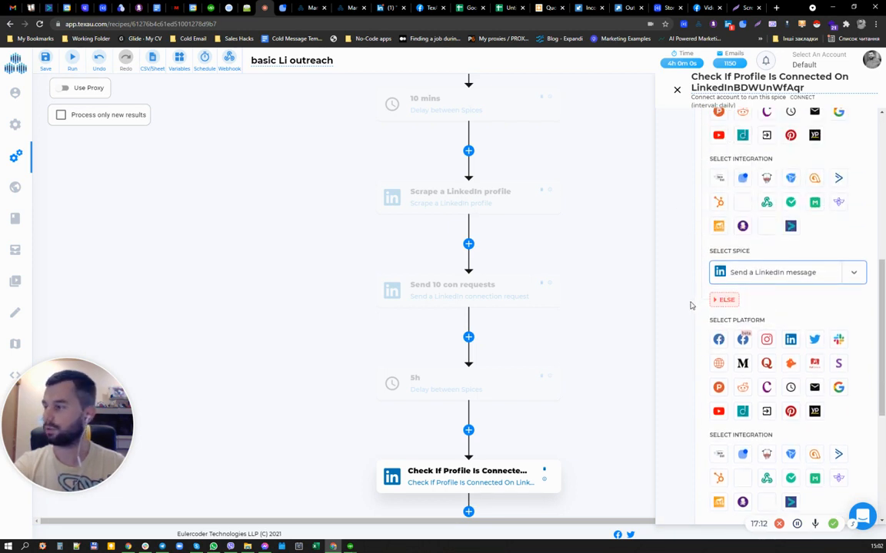
scroll(690, 305, down, 2)
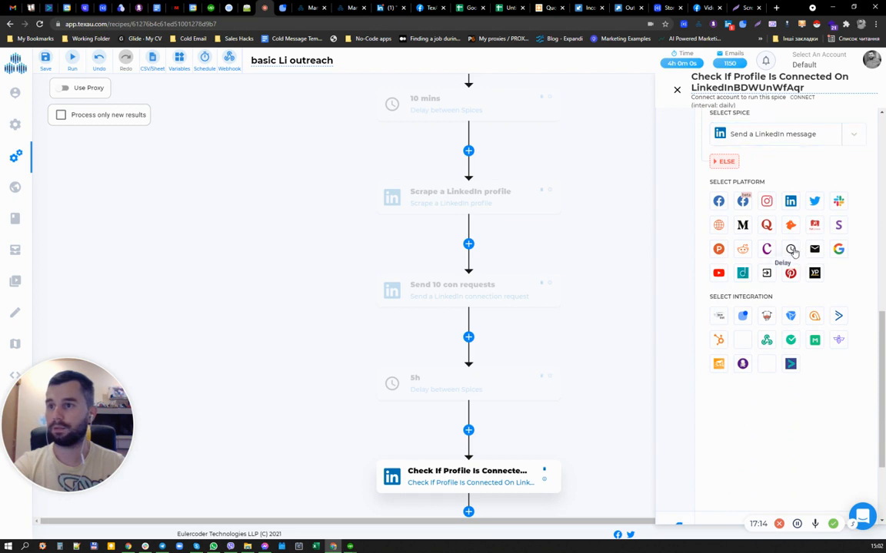
click(792, 250)
click(767, 411)
scroll(760, 390, down, 3)
click(754, 262)
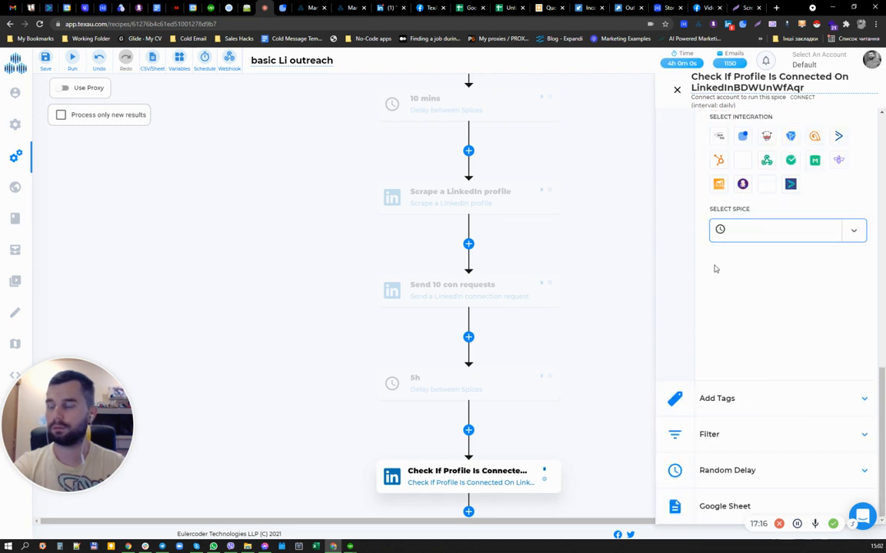
click(677, 93)
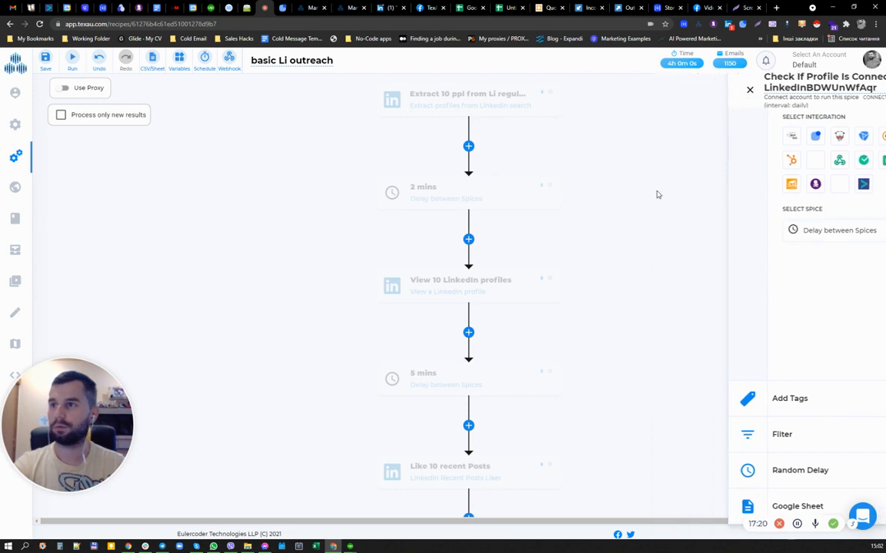
scroll(666, 269, down, 6)
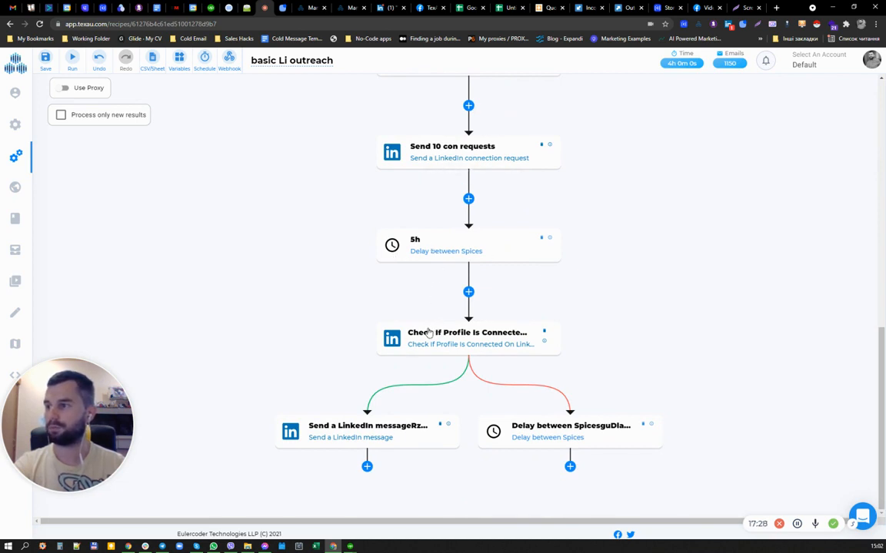
scroll(455, 242, up, 1)
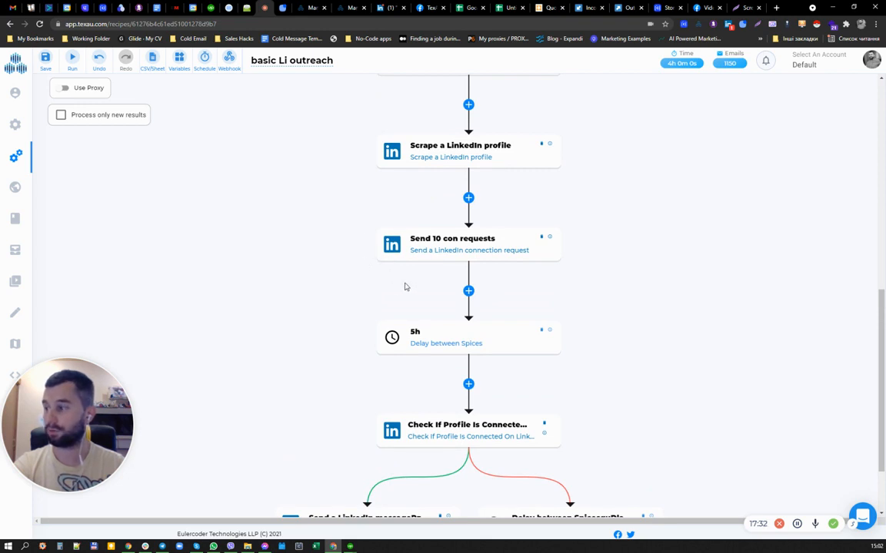
scroll(406, 287, down, 1)
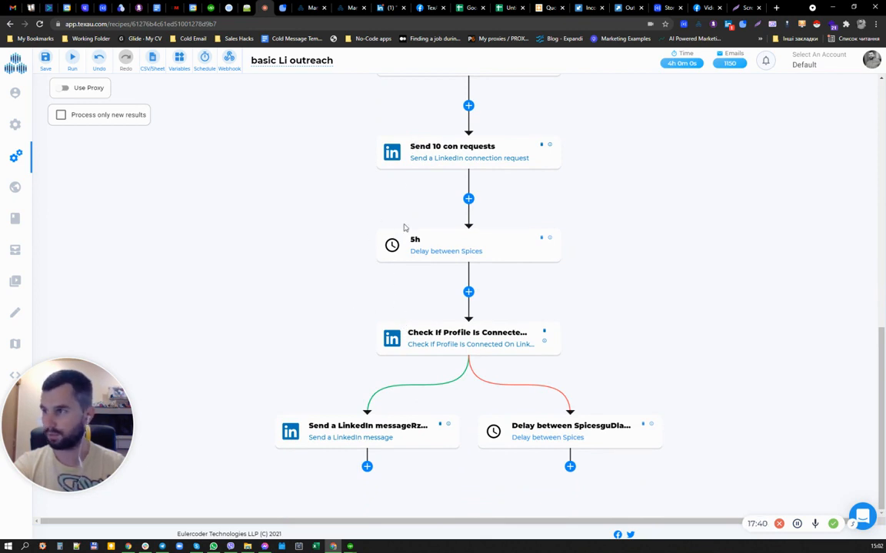
- Rename the message action on the connected branch to "Send a LinkedIn message", removing the random suffix
click(401, 437)
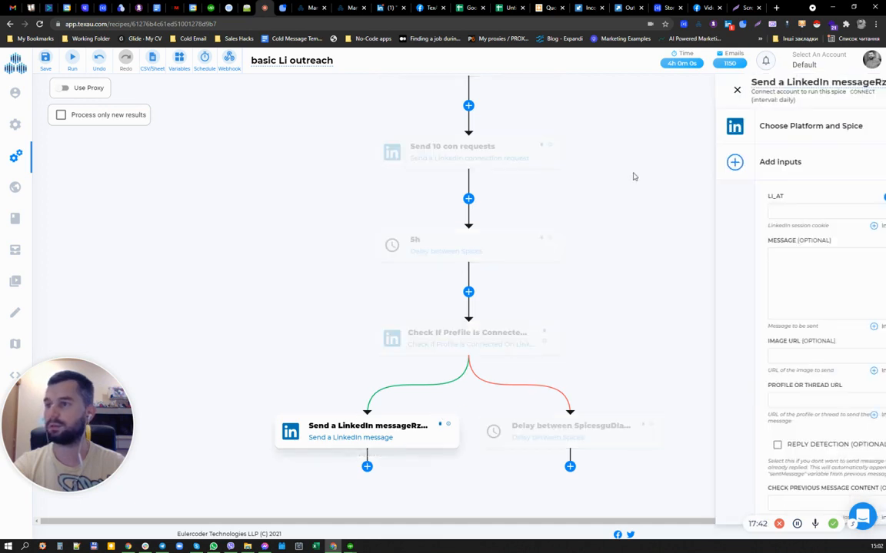
drag(813, 81, 873, 81)
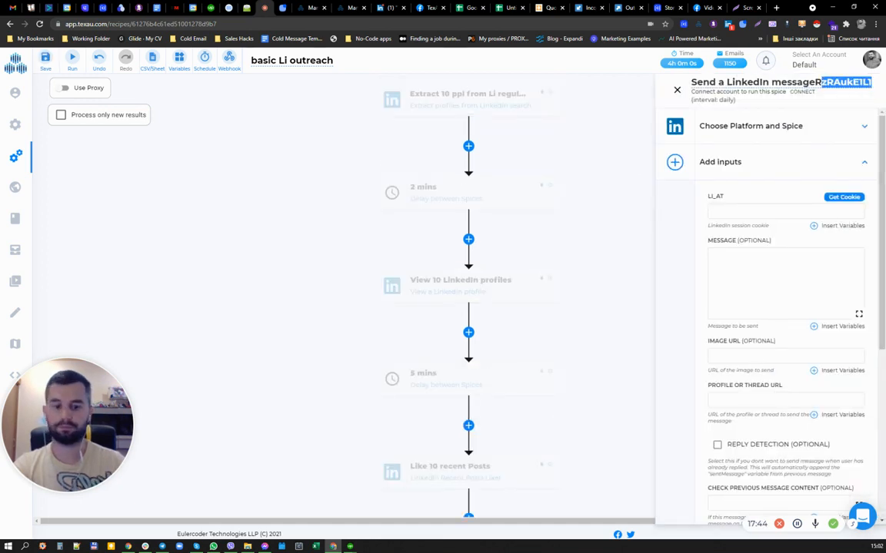
key(BackSpace)
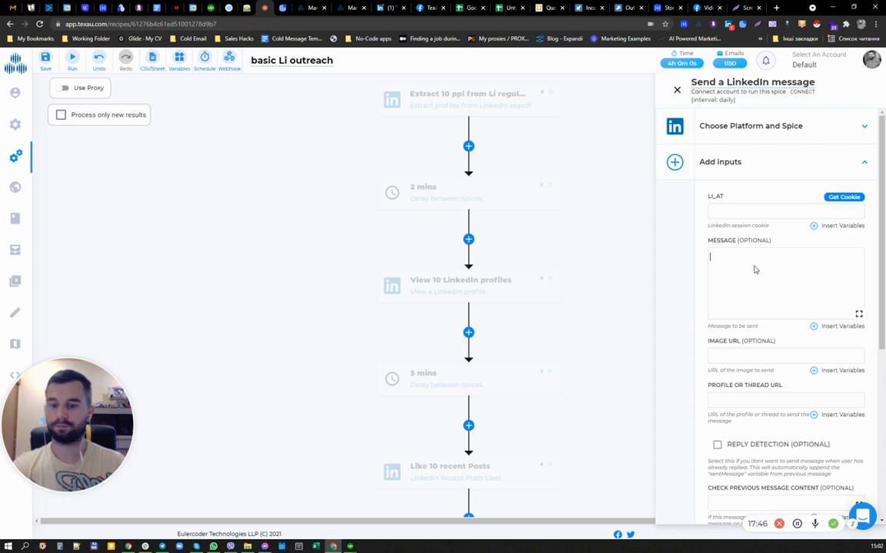
text(Hello A)
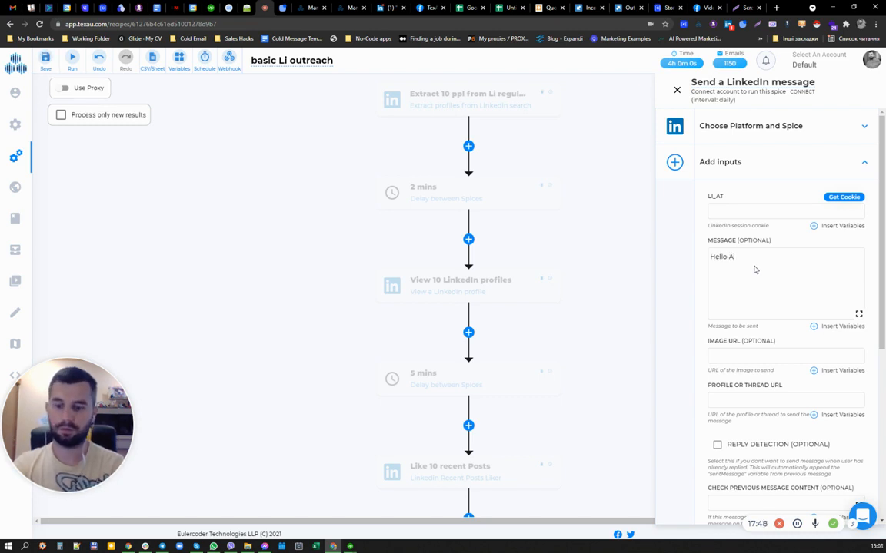
text(rnold)
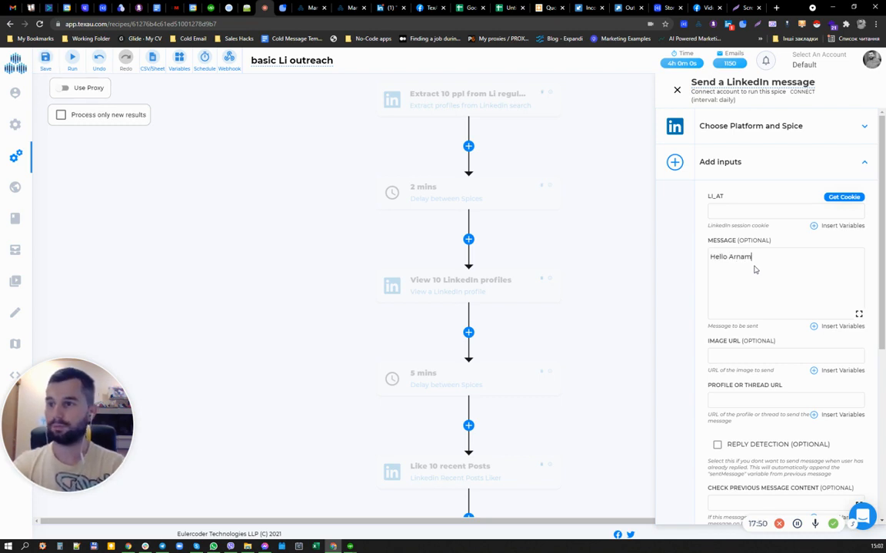
key(BackSpace)
key(BackSpace)
key(BackSpace)
key(BackSpace)
text(man,)
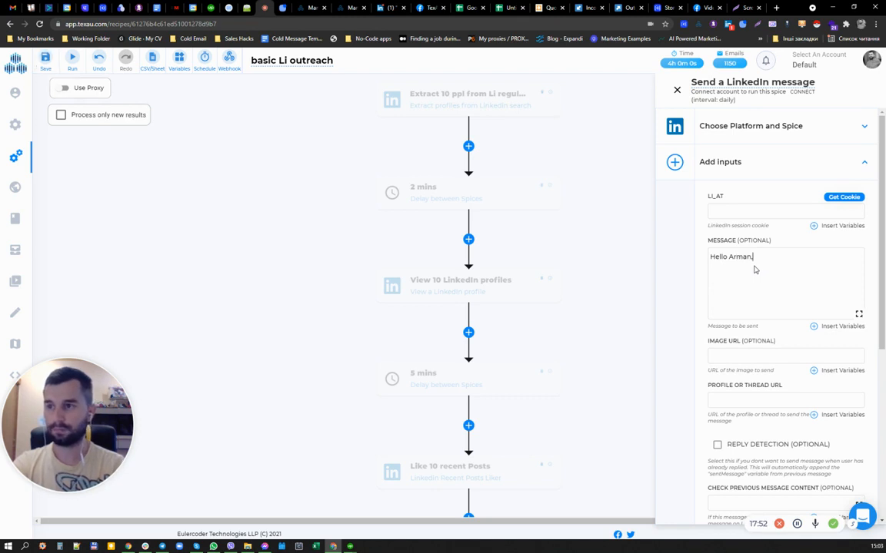
key(BackSpace)
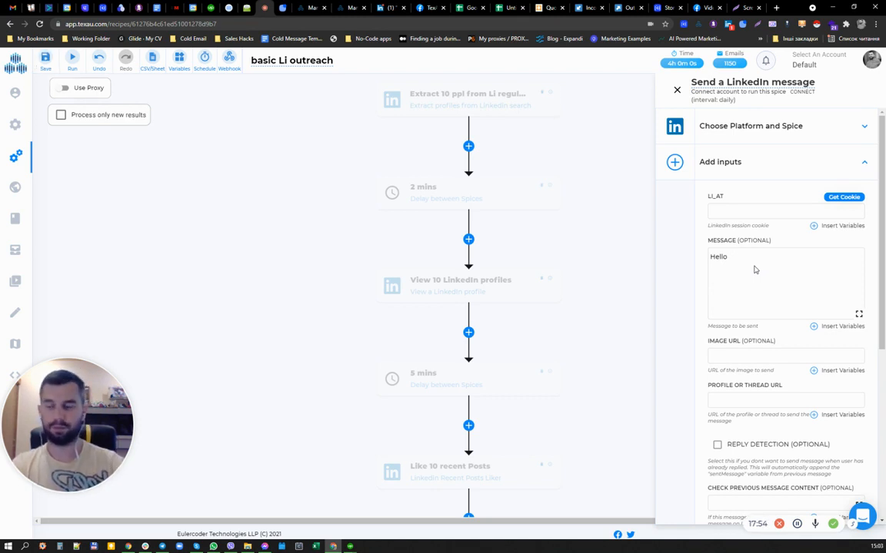
key(ctrl+a)
- Begin the LinkedIn message with "thanks" followed by the firstName variable from the Extract 10 ppl from Li regular search action
text(t)
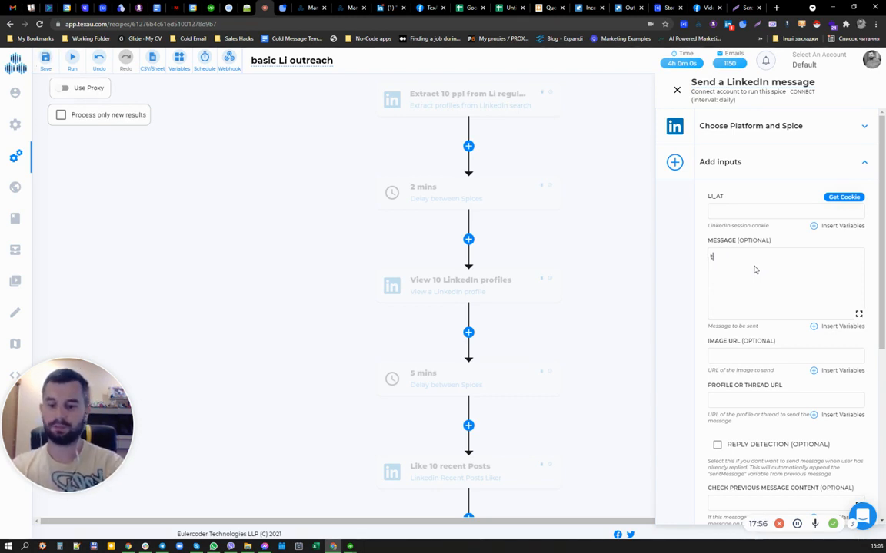
text(hanks)
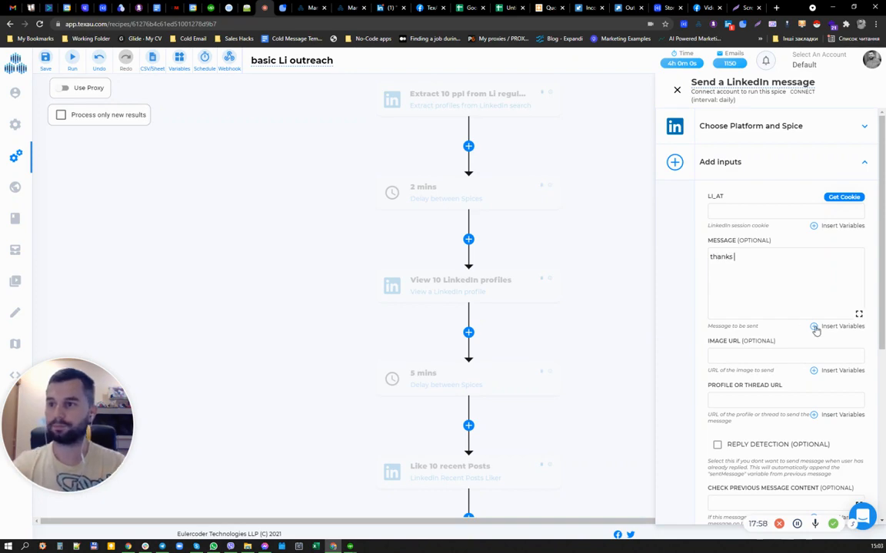
click(814, 326)
scroll(530, 356, down, 3)
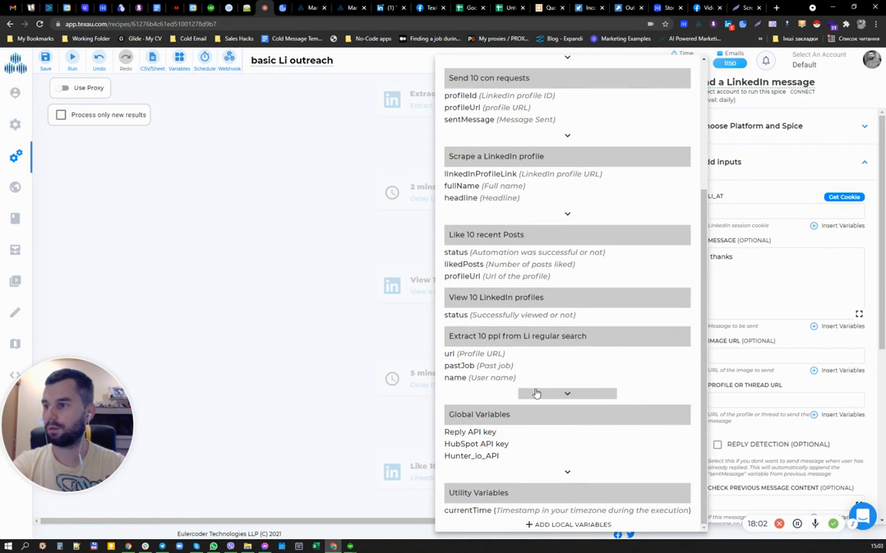
click(537, 393)
click(471, 390)
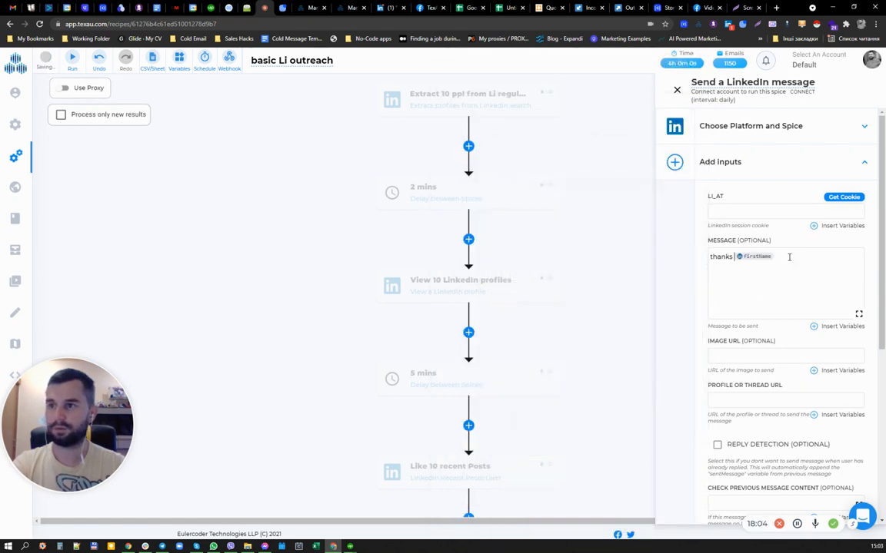
- Continue the message after the firstName variable with "for adding me to your network"
text(or)
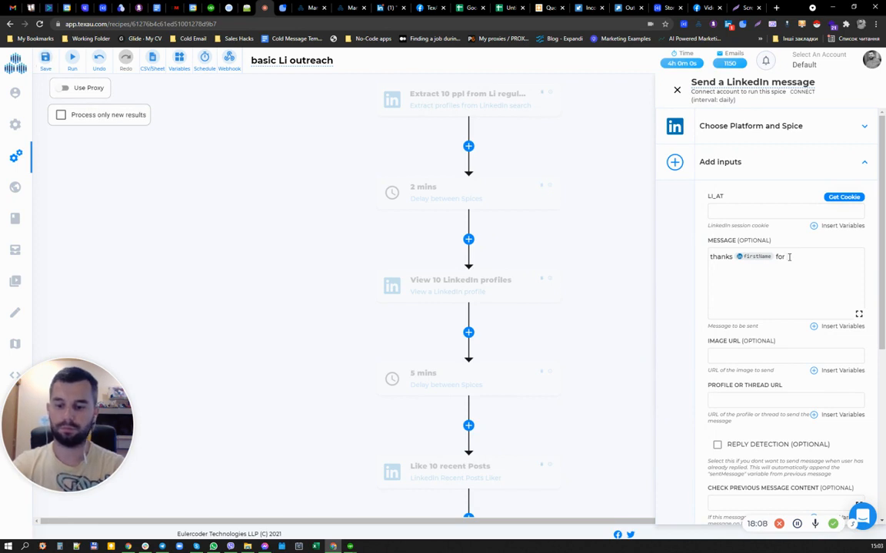
text(ng m)
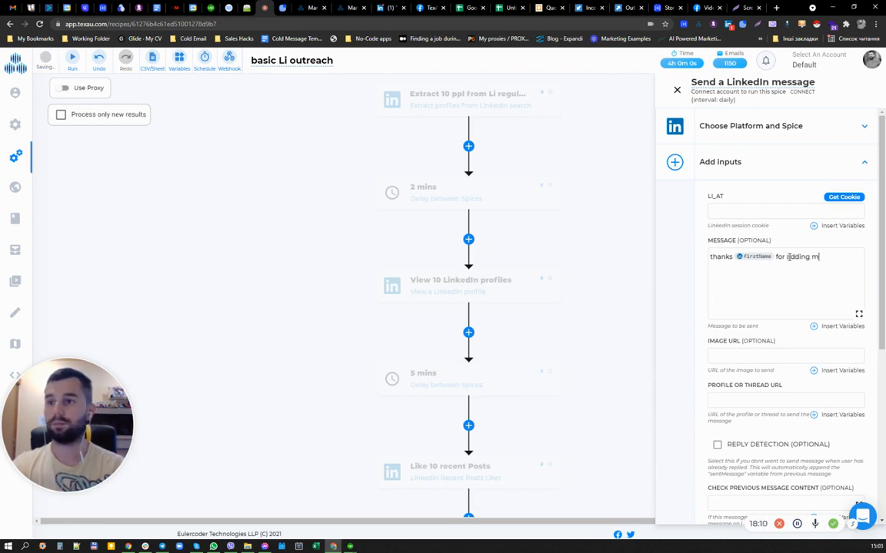
key(BackSpace)
key(BackSpace)
text(to you)
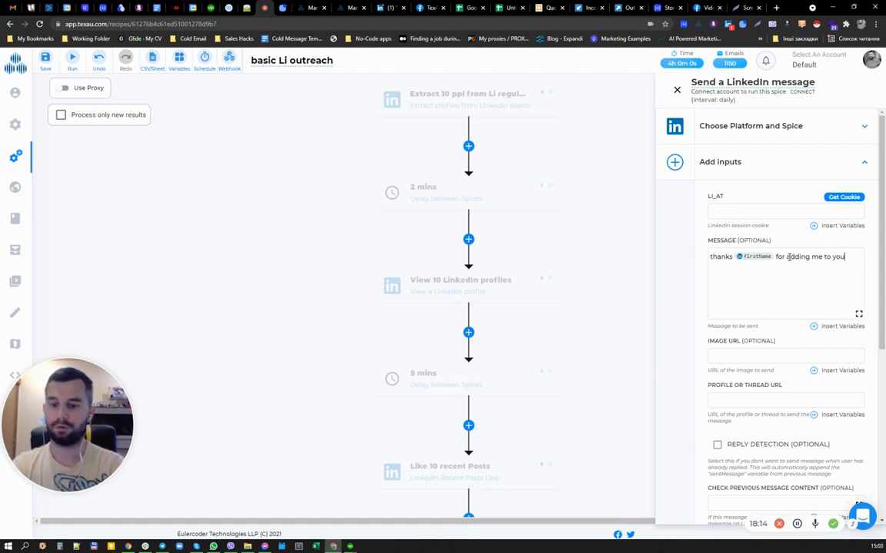
text(r network)
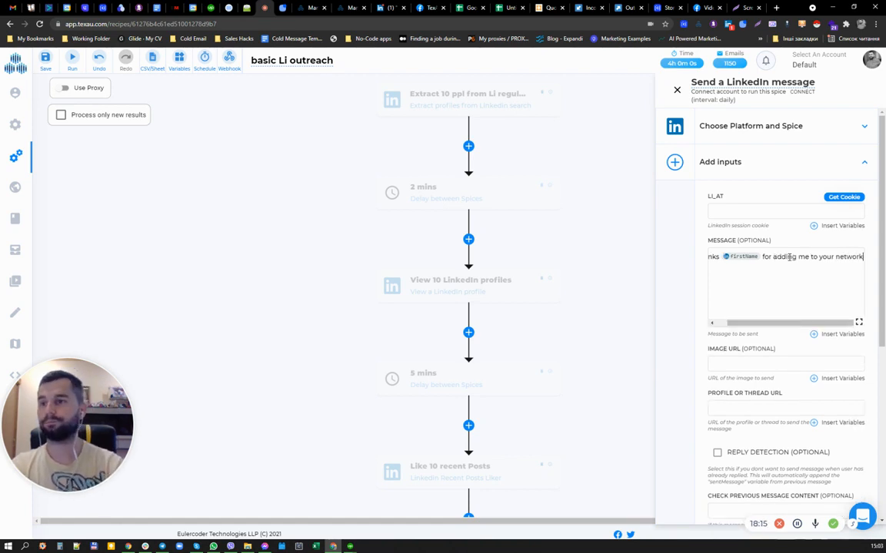
- Add a "questions:" line below the message's opening sentence, followed by numbered lines "1." and "2."
key(Return)
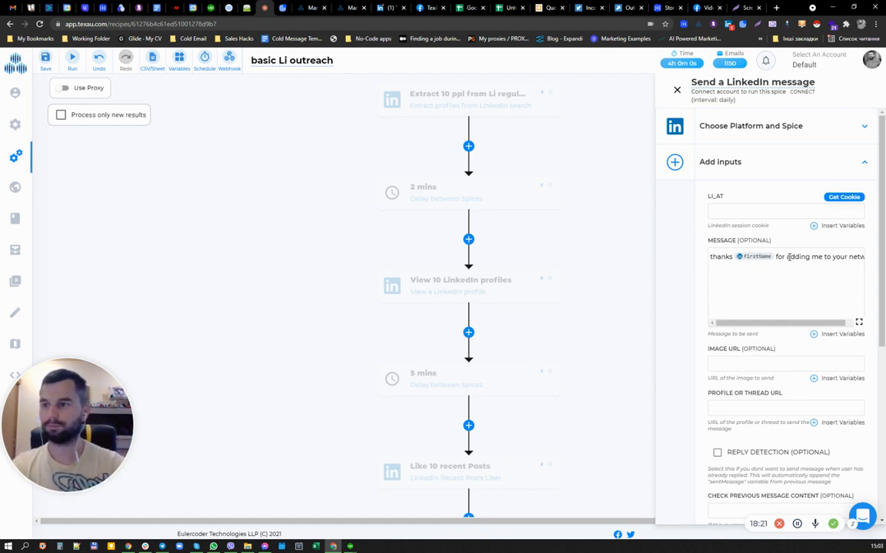
text(questions)
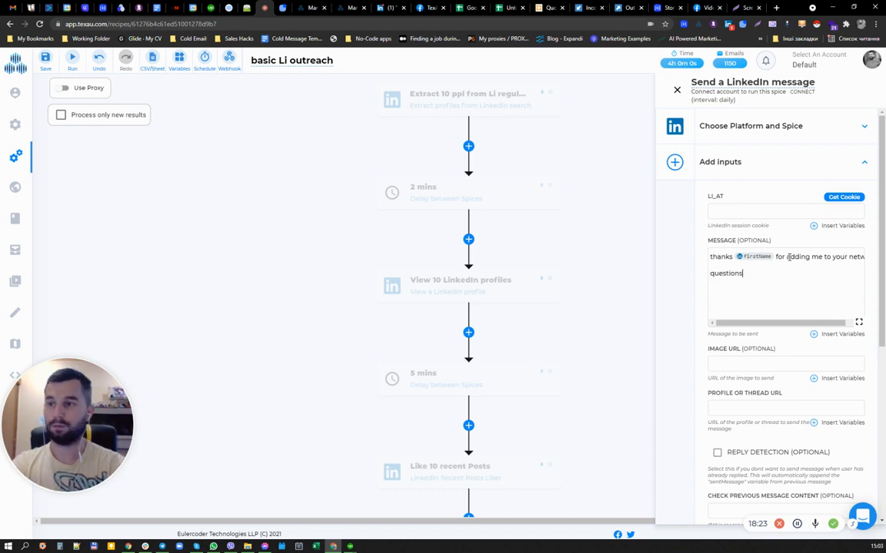
text(:)
key(Return)
text(1)
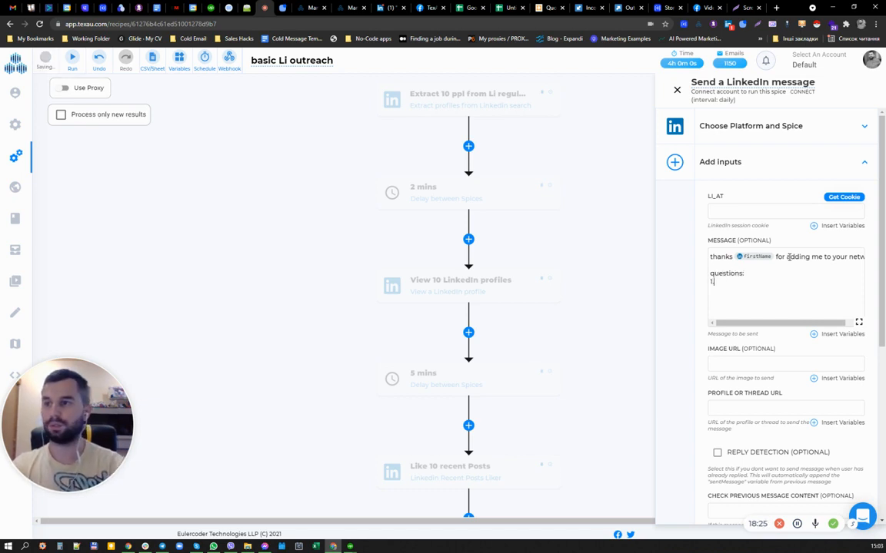
text(.)
key(Return)
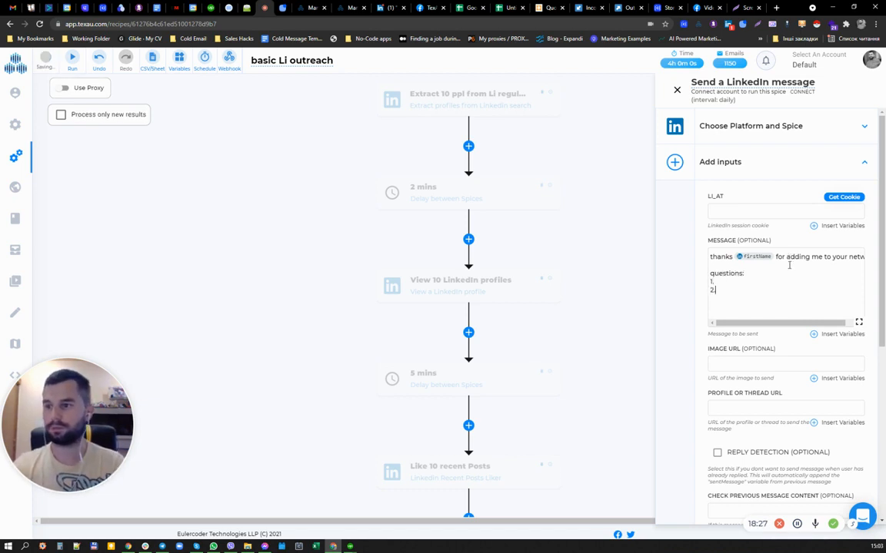
text(2)
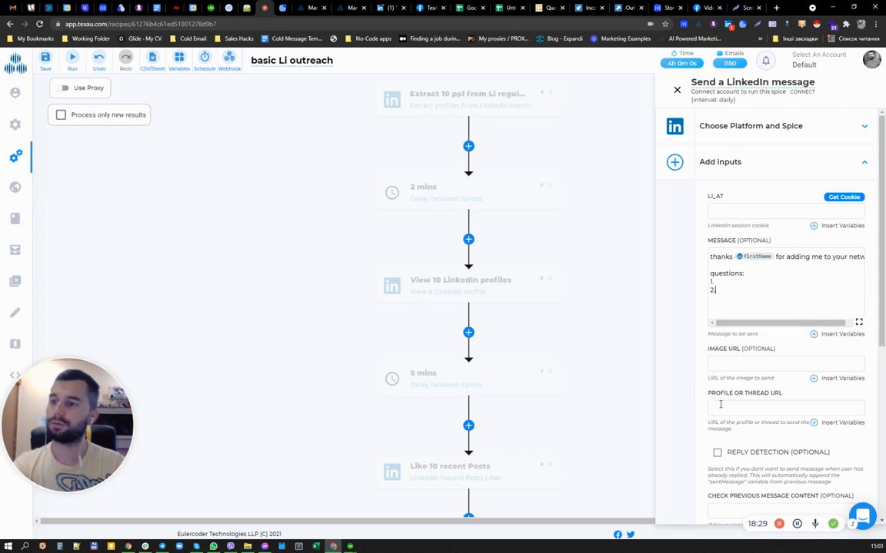
text(.)
- Set the message's profile or thread URL to the profileUrl variable from the Check If Profile Is Connected action
click(729, 406)
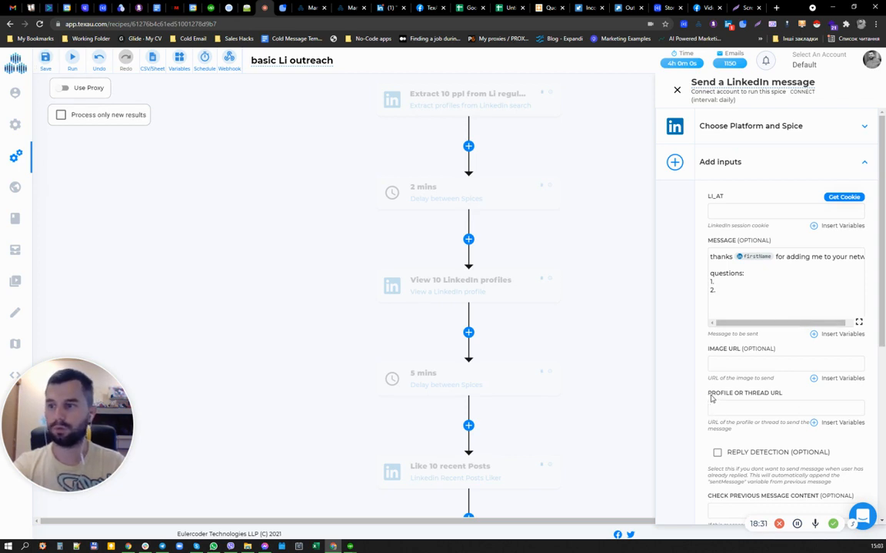
click(820, 422)
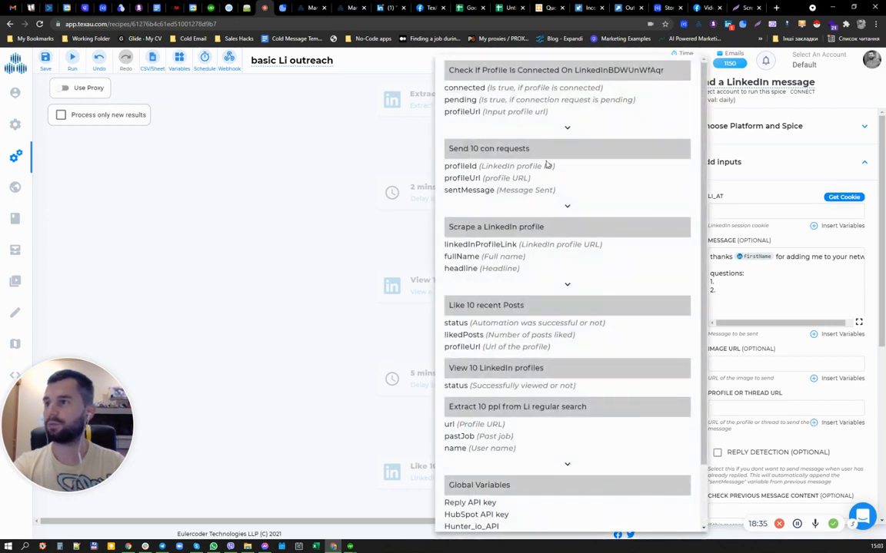
drag(471, 69, 561, 70)
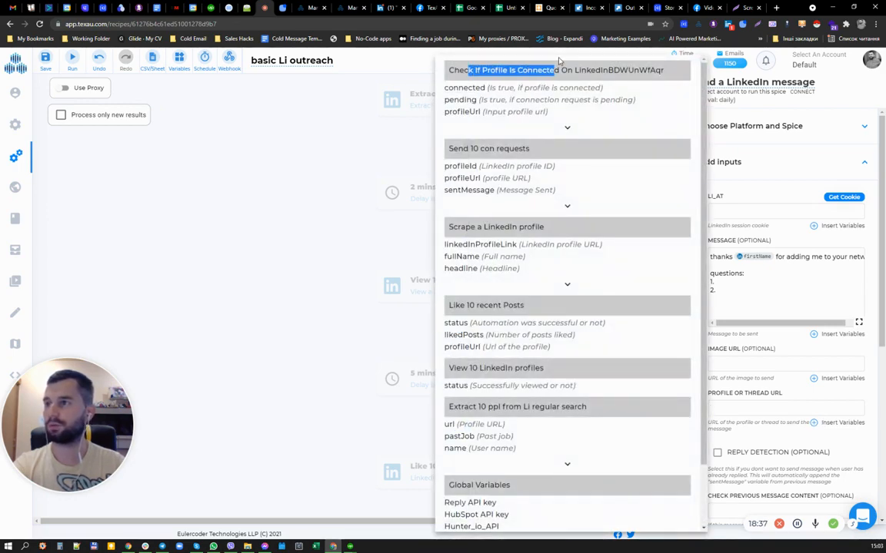
click(454, 112)
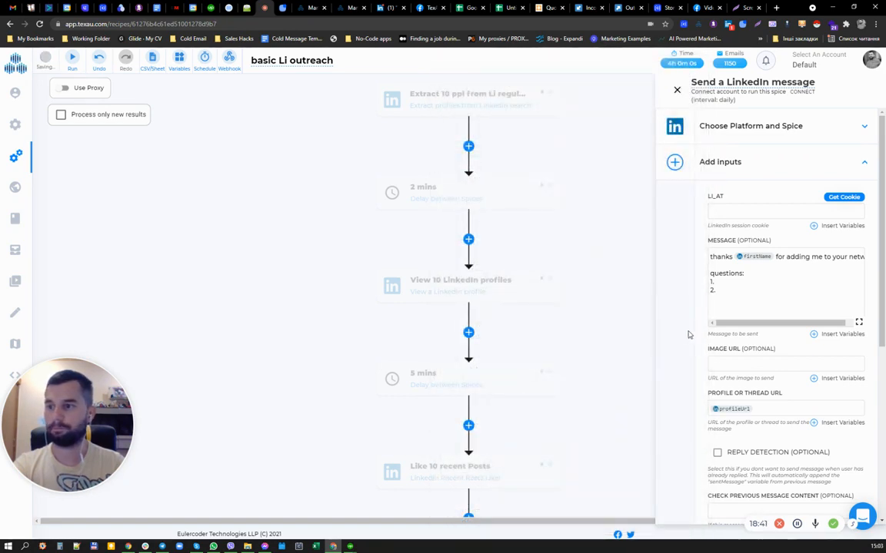
- Enable reply detection for the LinkedIn message
scroll(686, 336, down, 2)
scroll(684, 311, up, 1)
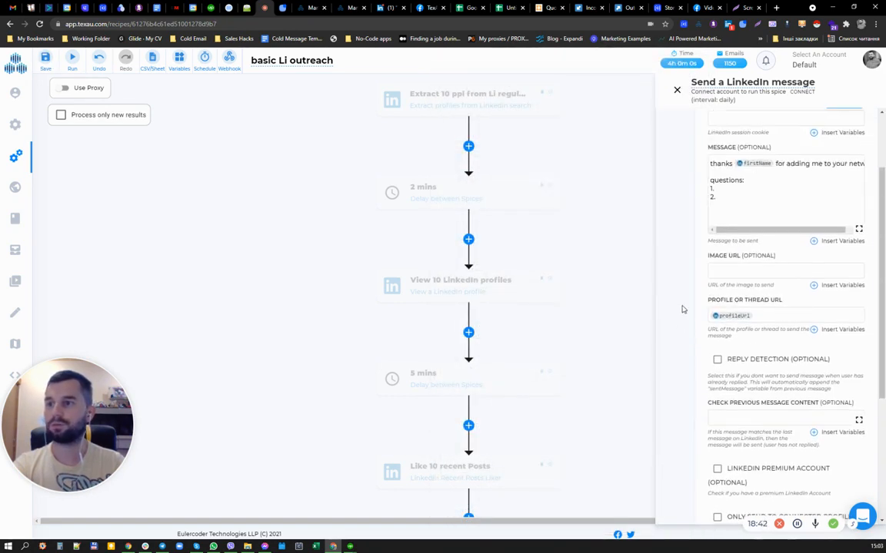
click(716, 360)
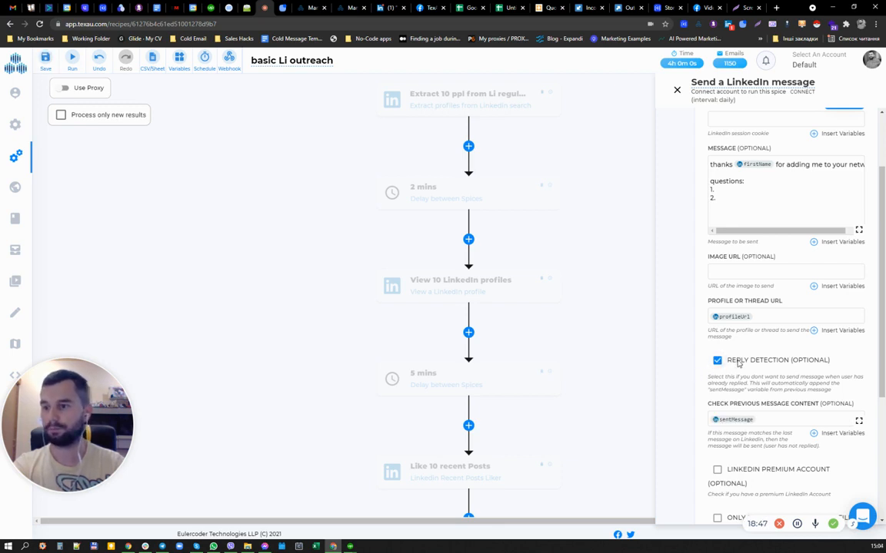
scroll(738, 365, down, 1)
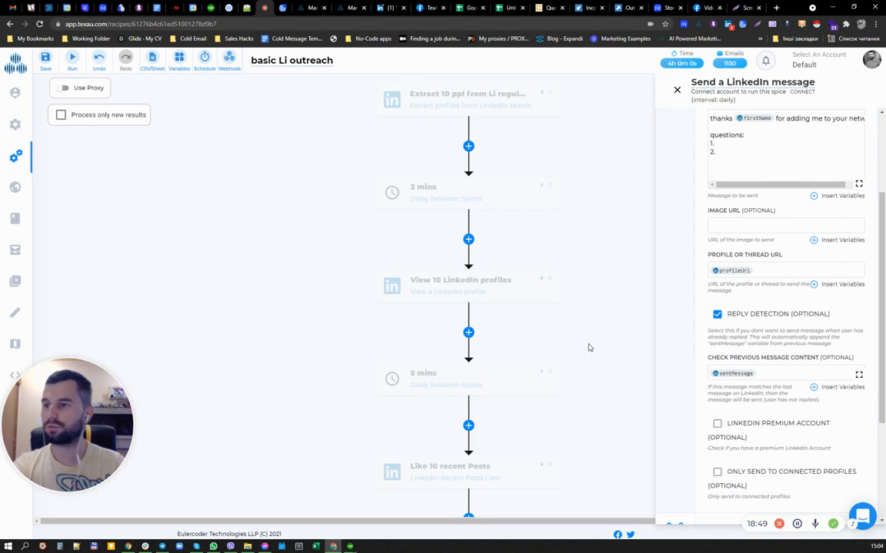
- Review the Send 10 con requests message against the follow-up message's reply detection settings, and the inputs of the profile connection check
scroll(588, 347, down, 8)
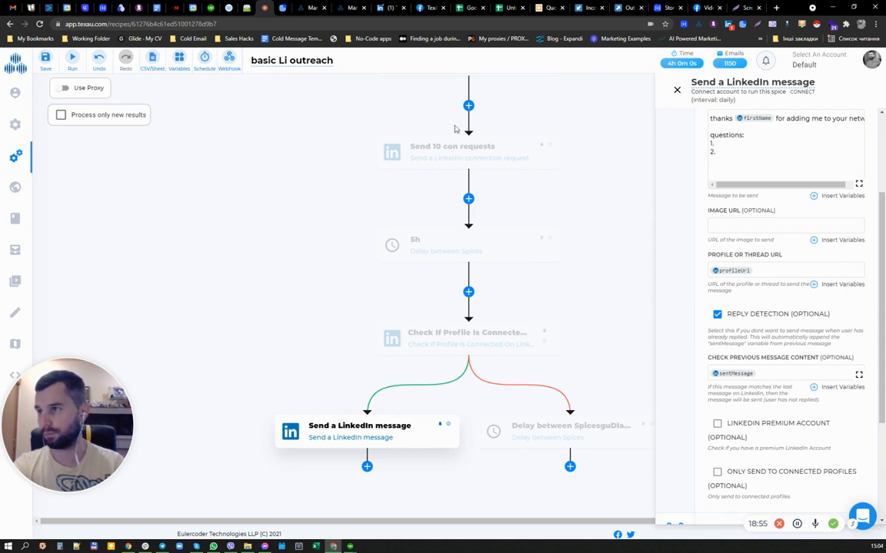
click(400, 163)
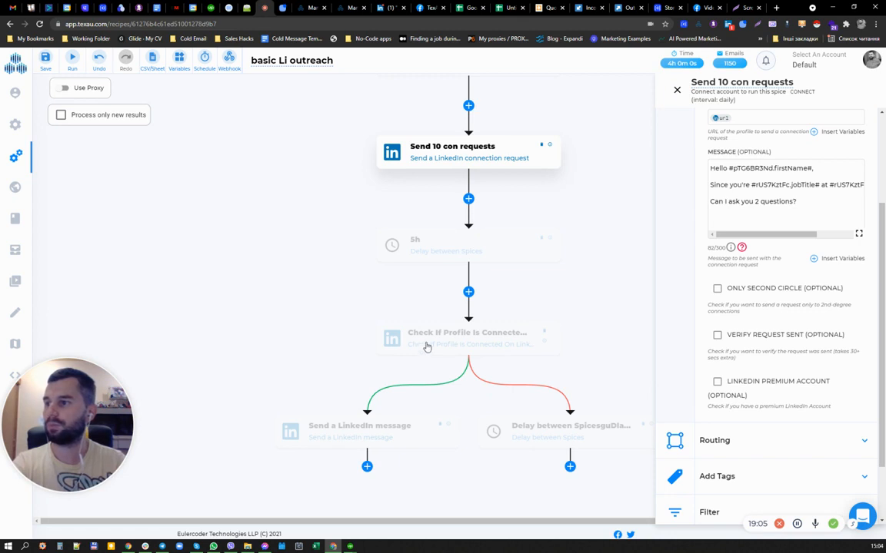
click(329, 429)
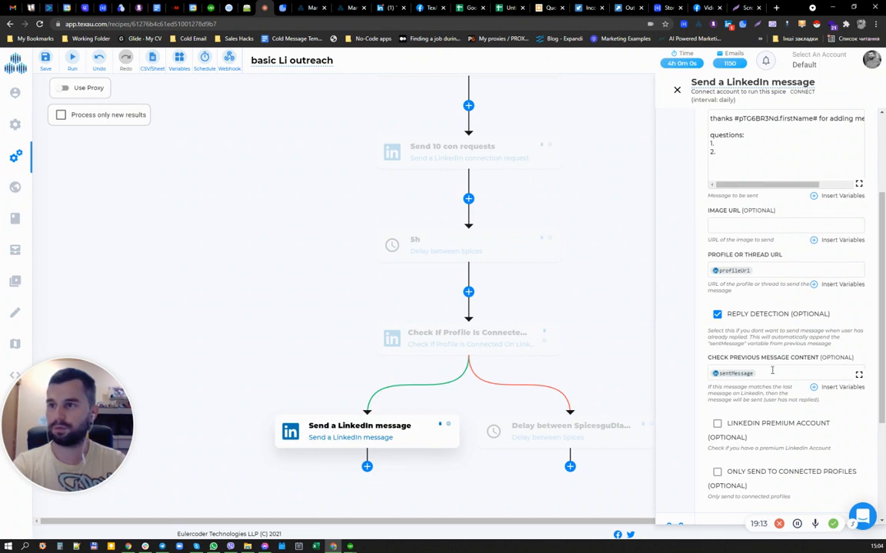
scroll(676, 346, down, 3)
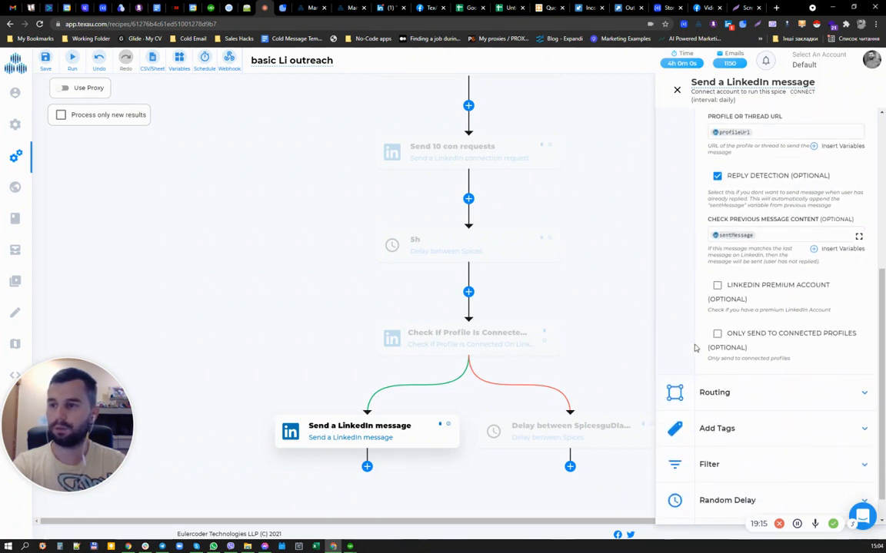
scroll(694, 348, up, 1)
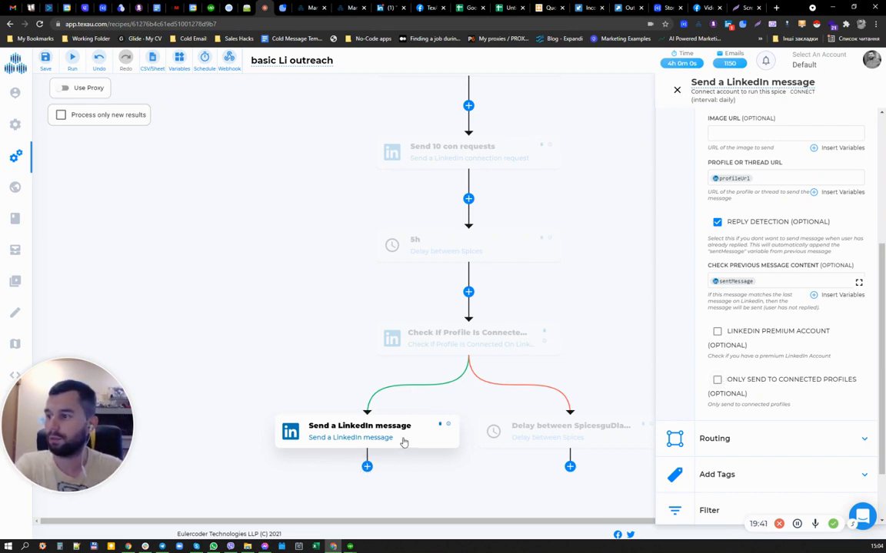
scroll(431, 338, up, 1)
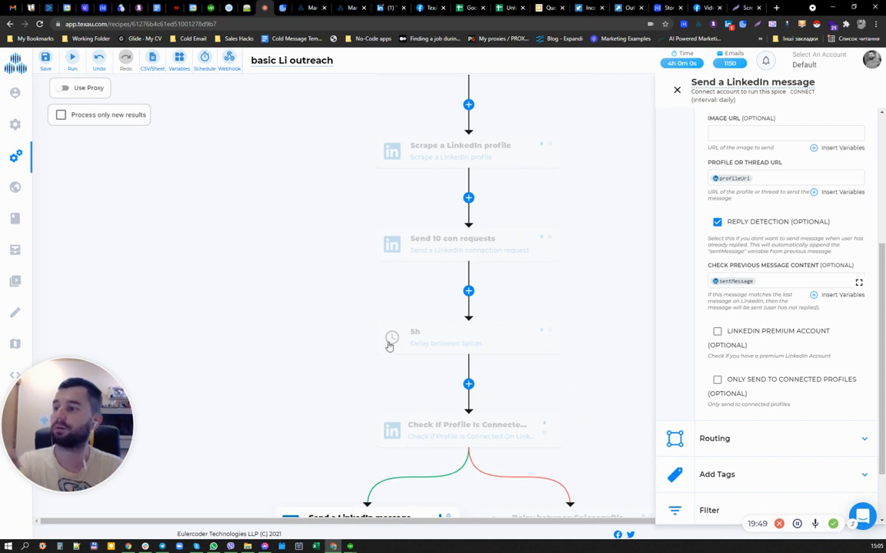
scroll(400, 352, down, 1)
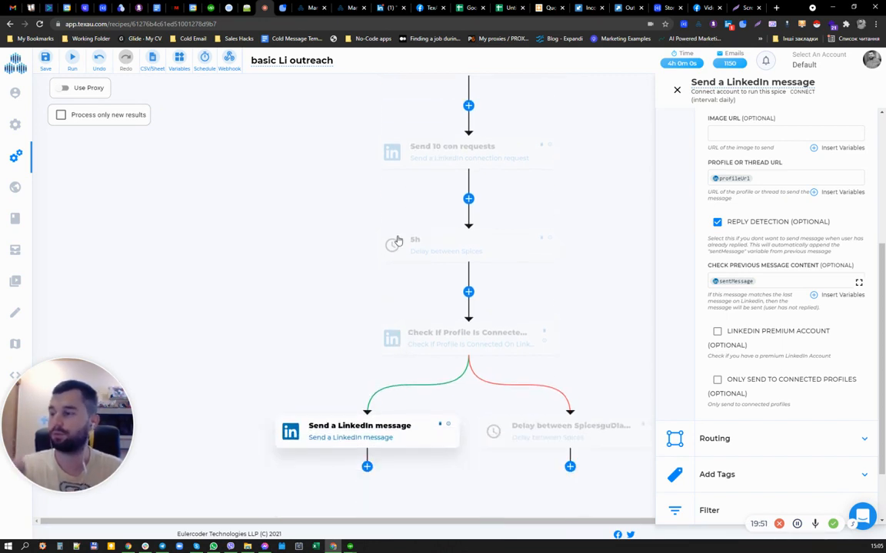
click(466, 342)
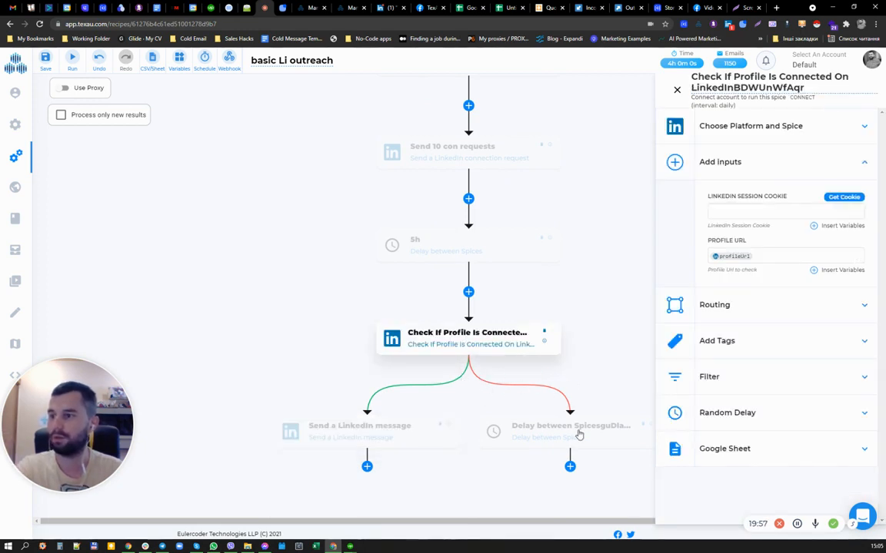
- Rename the delay on the not-connected branch to "2 days"
click(605, 427)
click(738, 90)
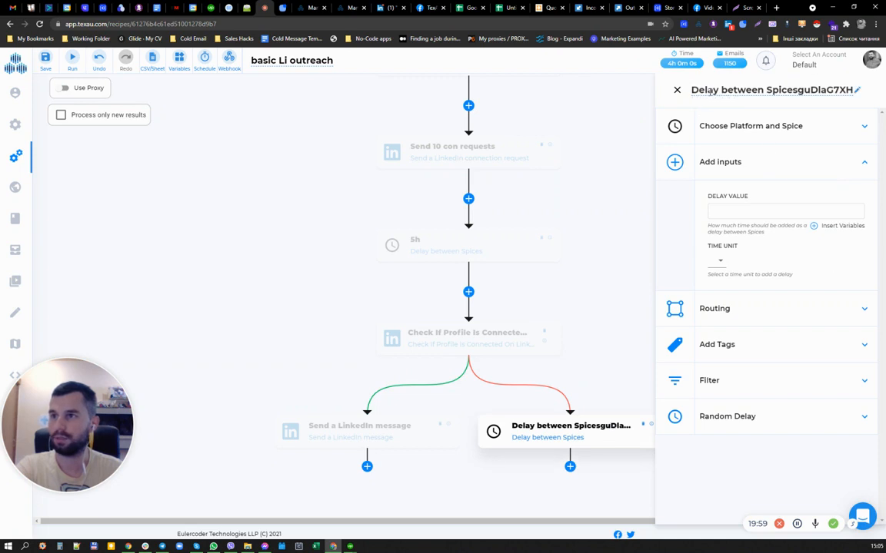
drag(722, 90, 869, 109)
key(BackSpace)
key(BackSpace)
key(BackSpace)
key(BackSpace)
key(BackSpace)
key(BackSpace)
key(BackSpace)
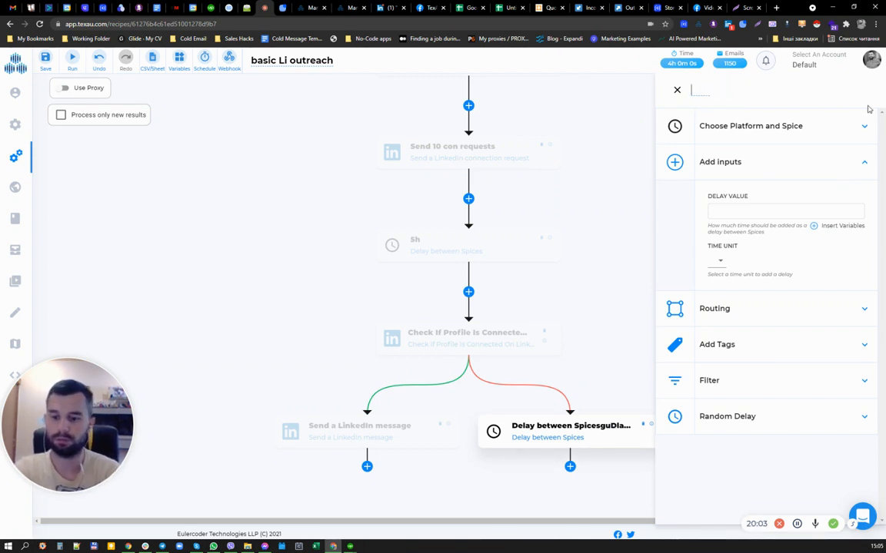
text(2 days)
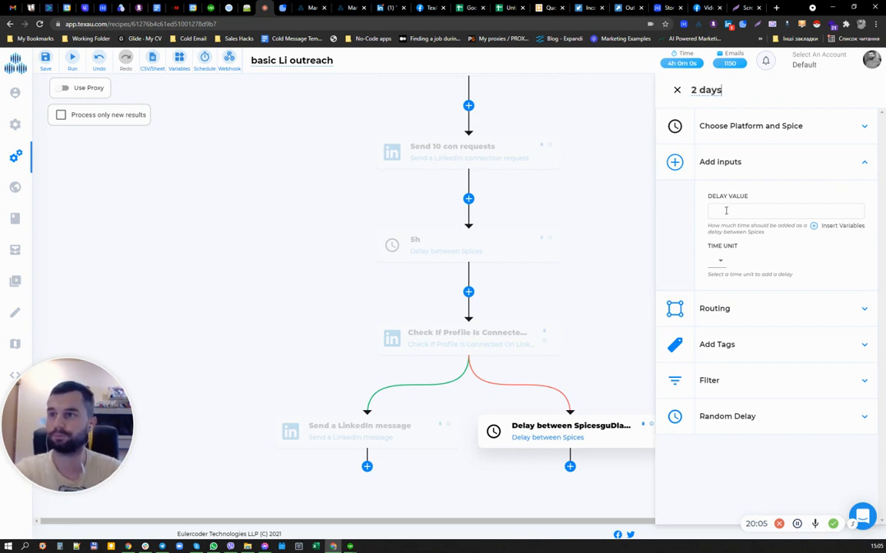
- Set the not-connected branch's delay to a value of 2 with Day as the time unit
click(725, 211)
text(2)
click(717, 260)
click(717, 259)
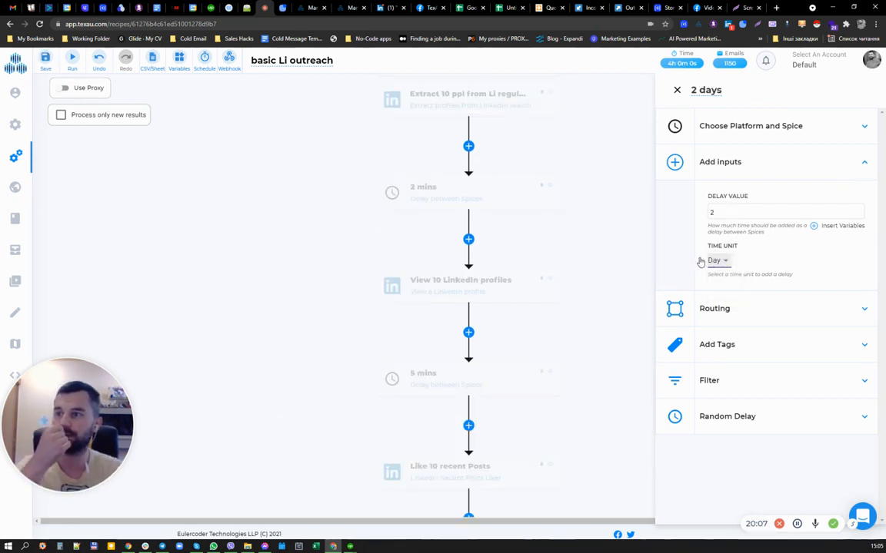
click(678, 91)
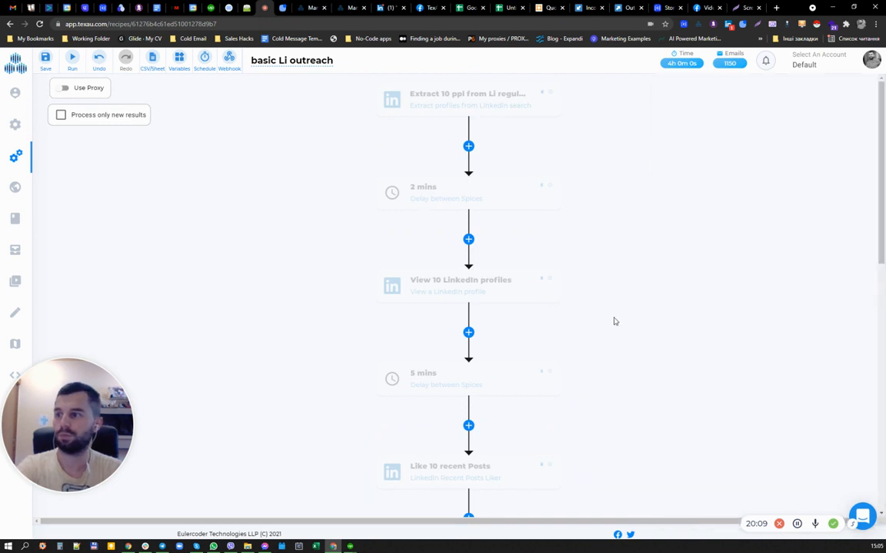
- Add a Check If Profile Is Connected On LinkedIn action below the 2 days delay, using the first check's profileUrl variable as its profile URL
scroll(613, 321, down, 8)
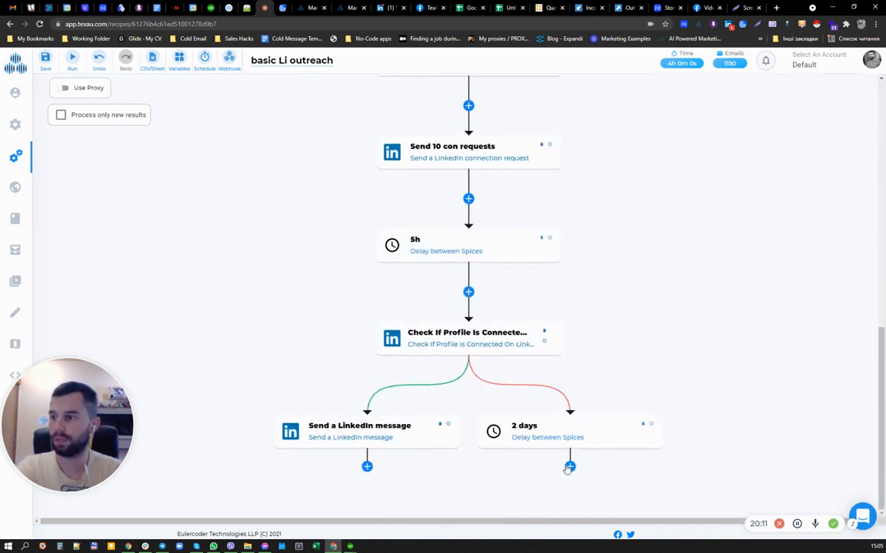
click(569, 467)
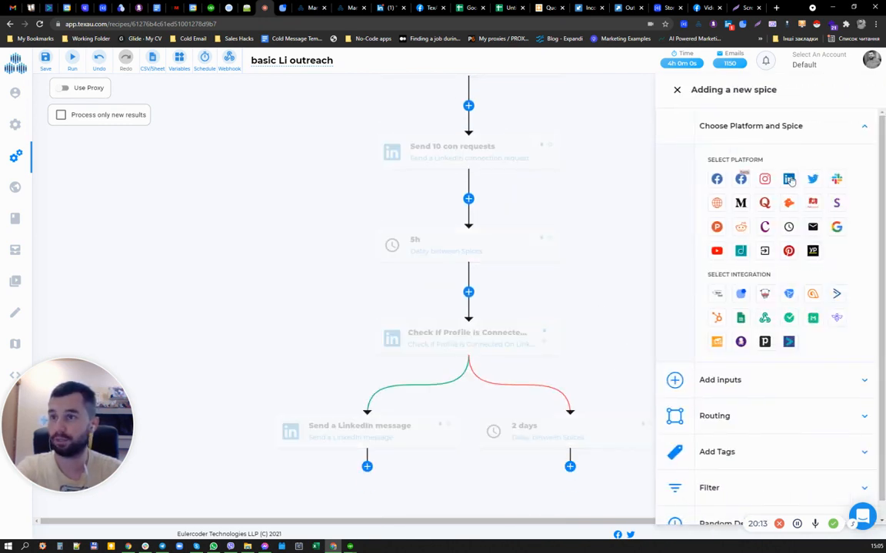
click(789, 179)
click(754, 387)
text(check)
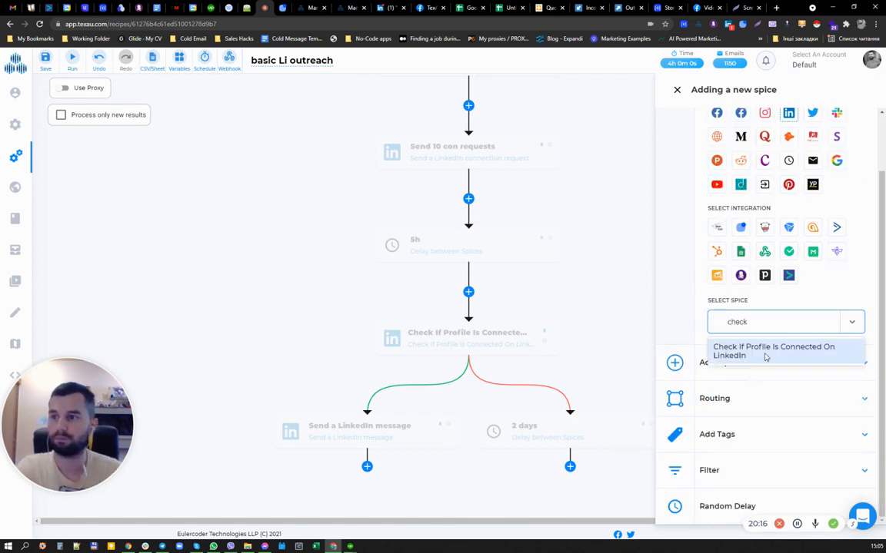
click(764, 350)
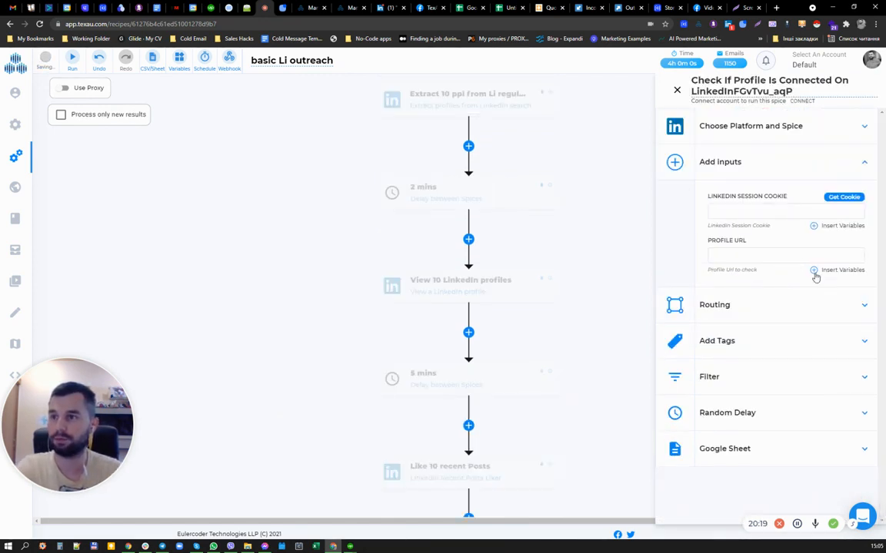
click(813, 270)
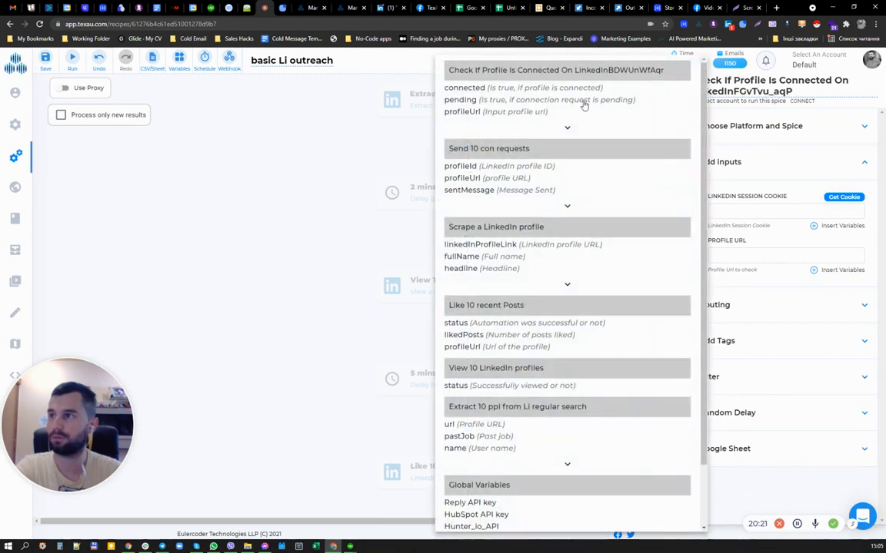
click(463, 111)
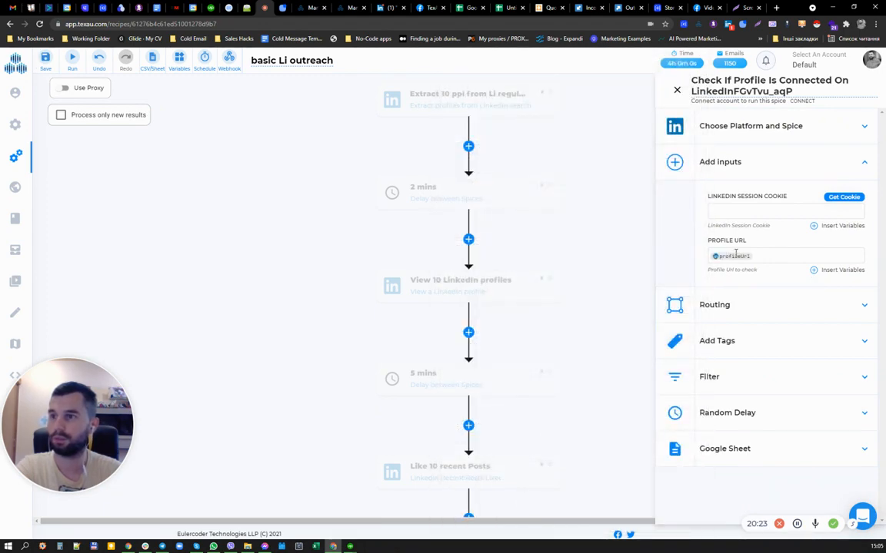
- Review the flow from Send 10 con requests through both delays and connection checks, including the second check's routing settings
scroll(611, 259, down, 9)
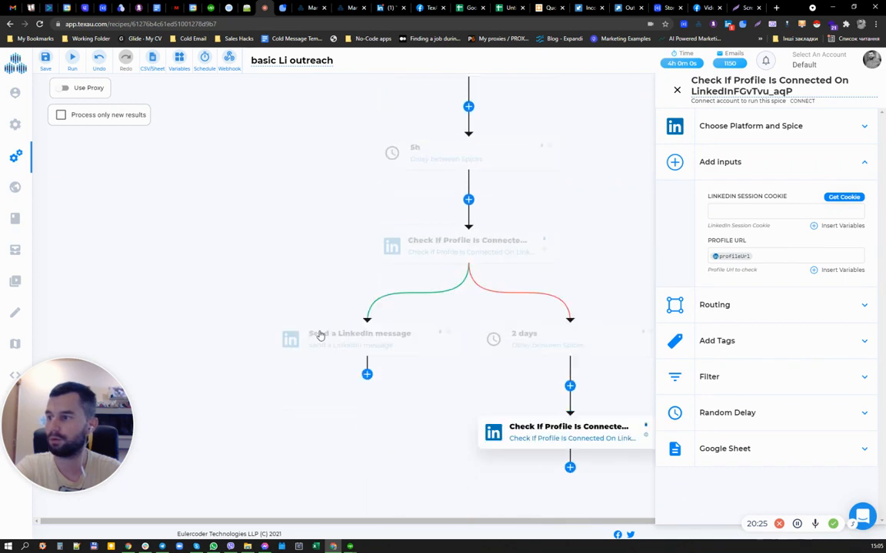
scroll(357, 425, right, 2)
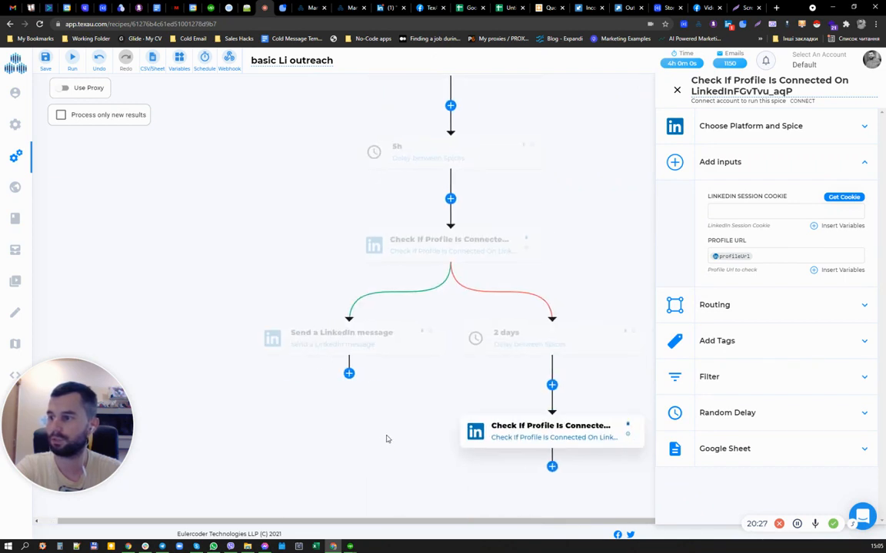
scroll(430, 157, up, 2)
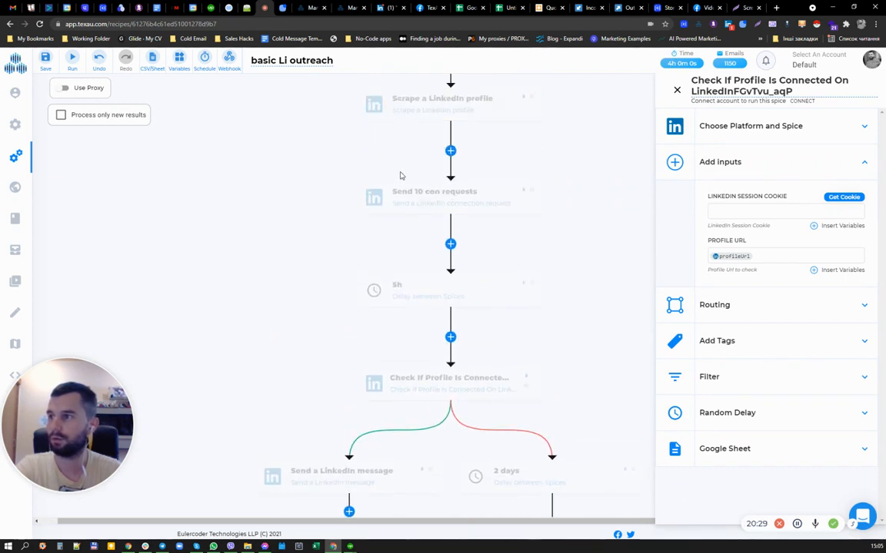
click(372, 202)
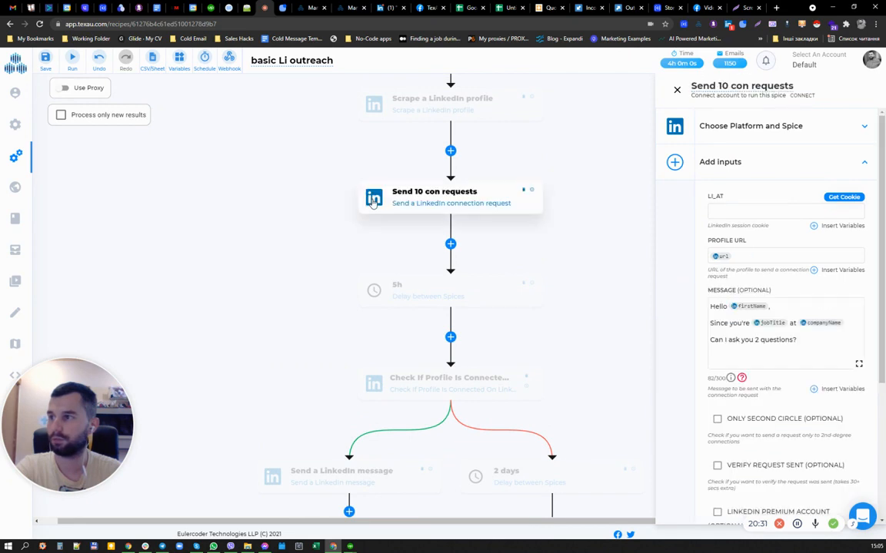
click(377, 289)
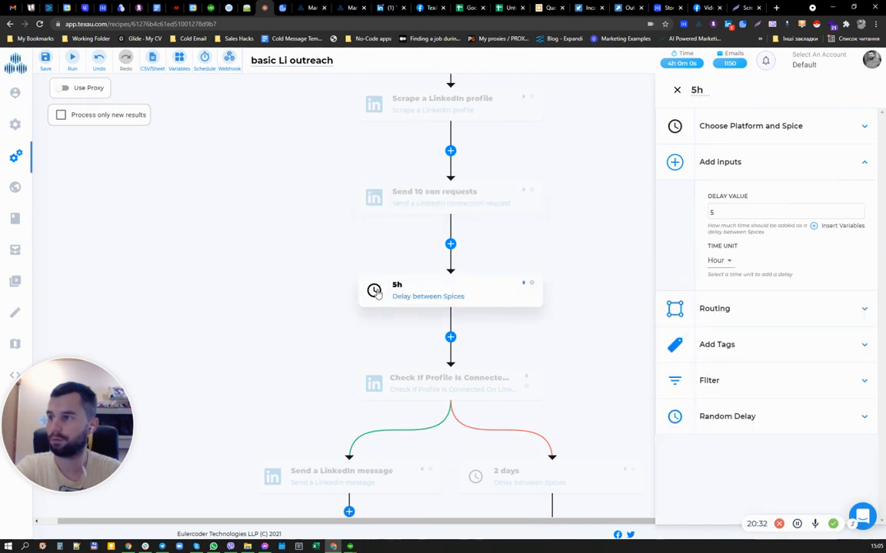
click(435, 382)
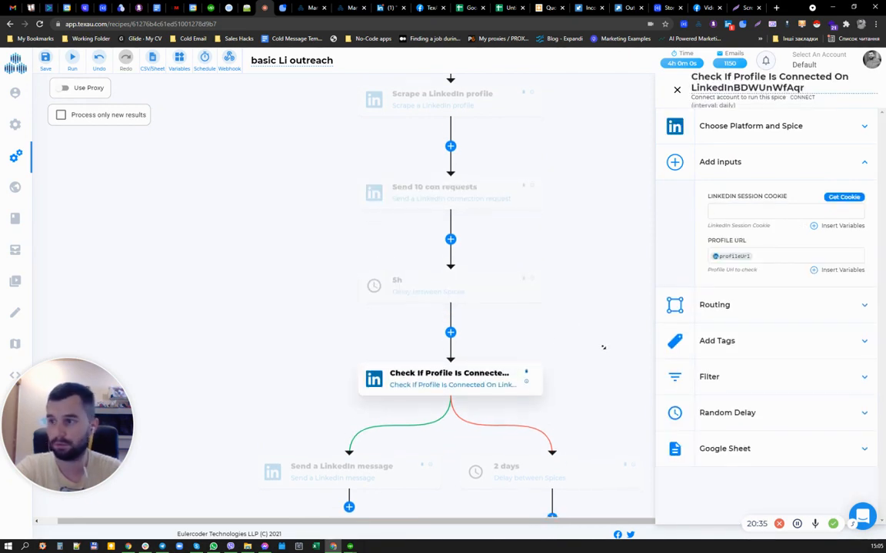
scroll(630, 373, down, 2)
click(561, 333)
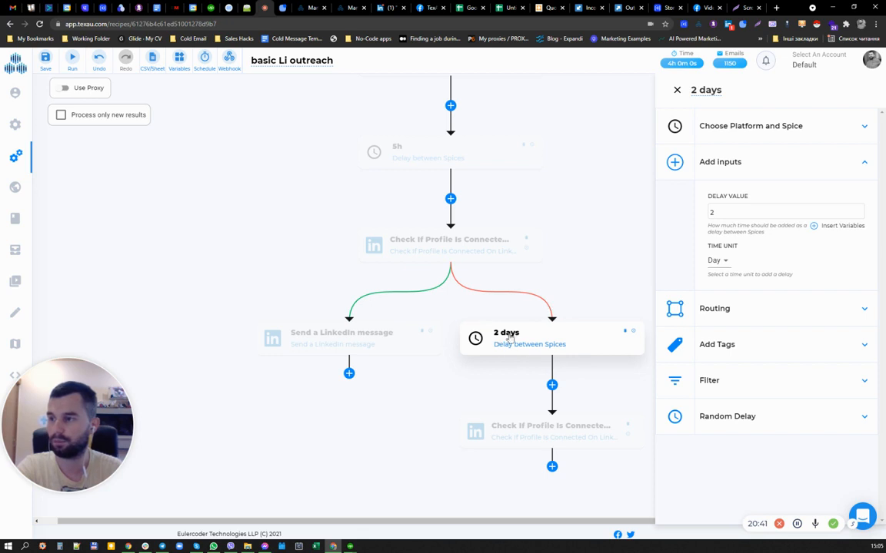
click(539, 431)
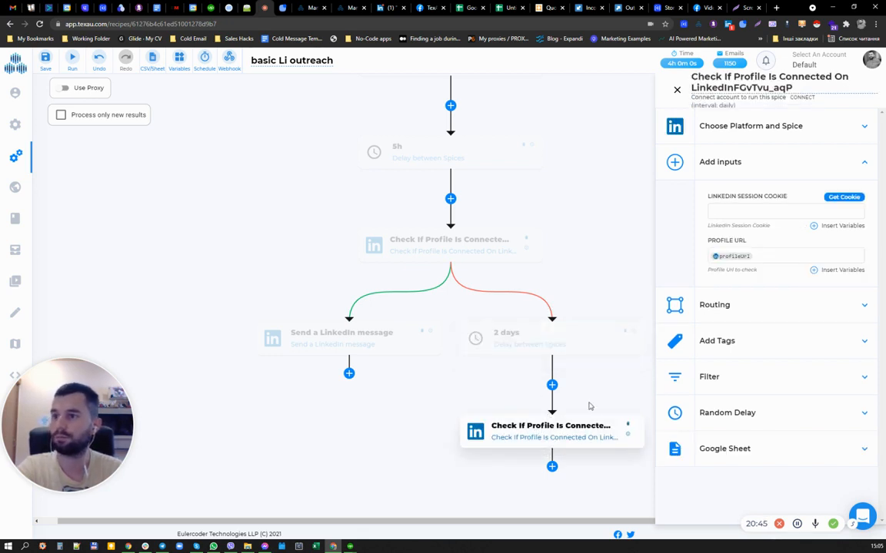
click(768, 306)
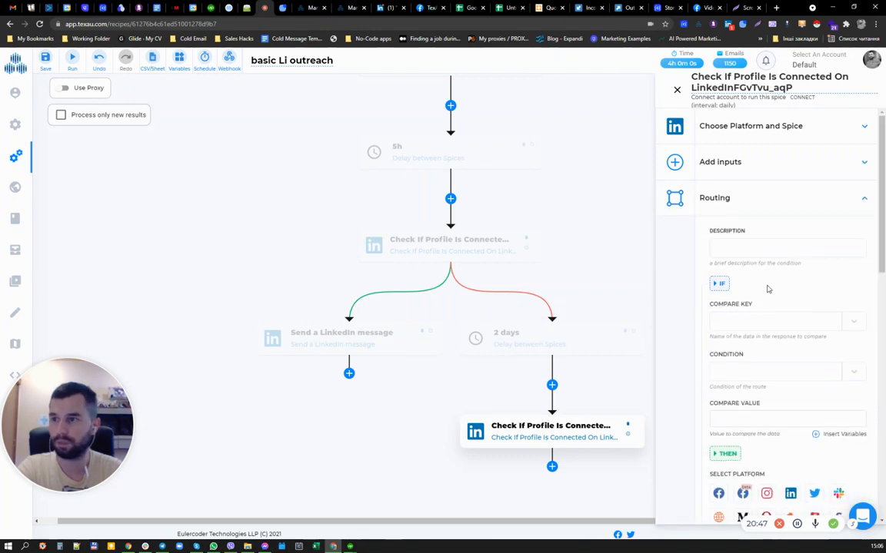
scroll(756, 283, down, 2)
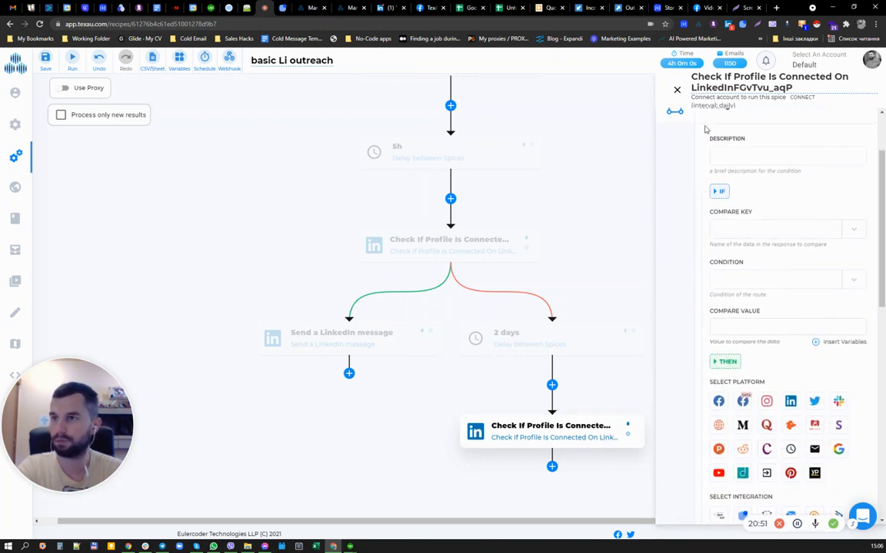
click(676, 90)
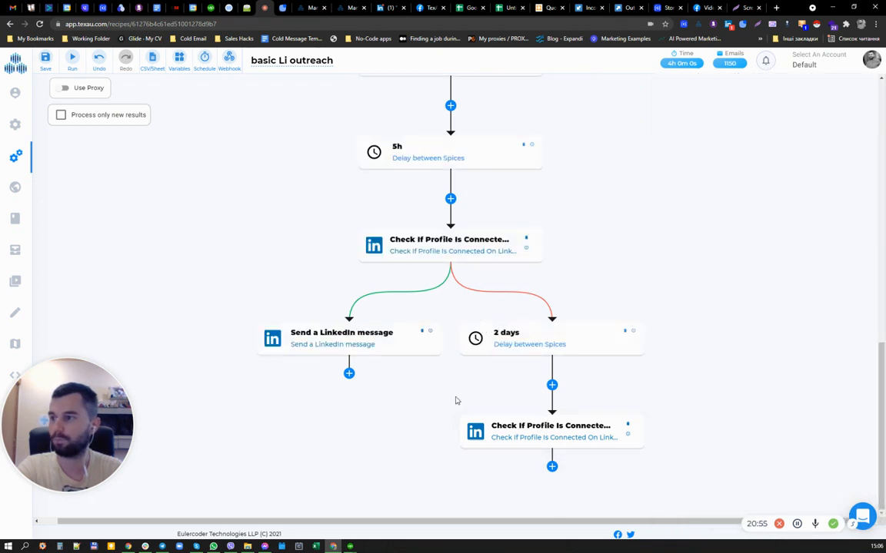
- Set the second connection check's routing condition to compare the connected key with "(Boolean) Is true"
click(349, 373)
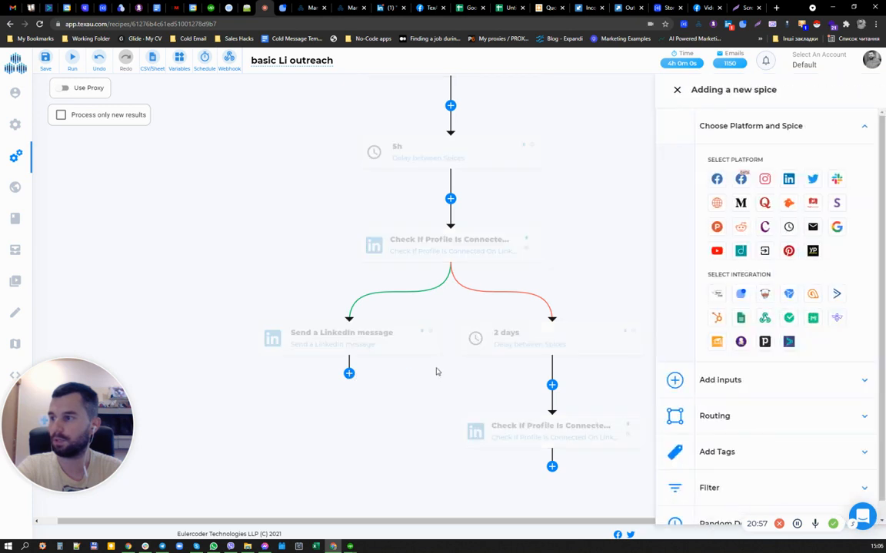
click(516, 425)
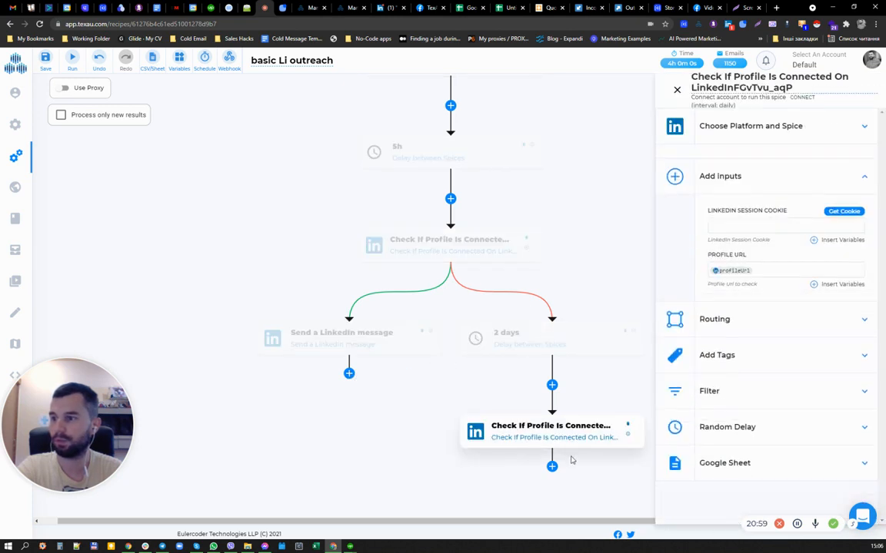
click(762, 310)
click(731, 321)
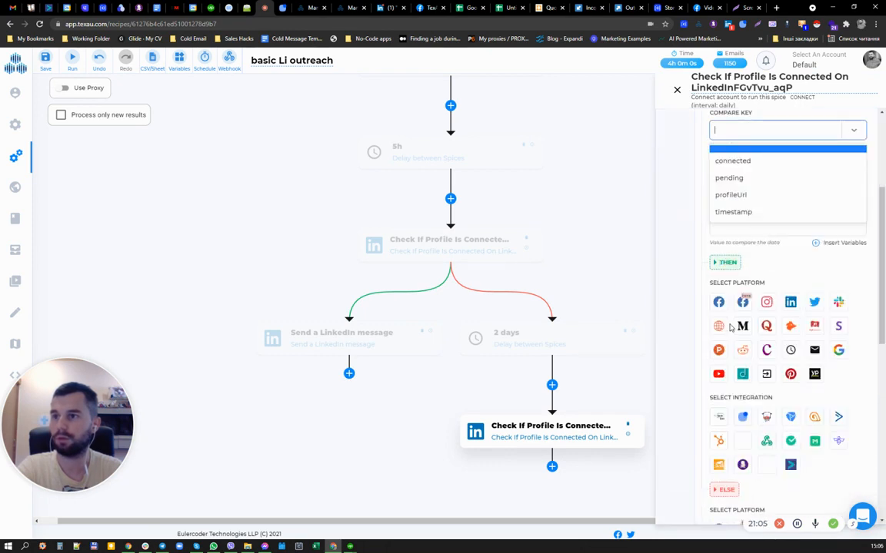
click(744, 163)
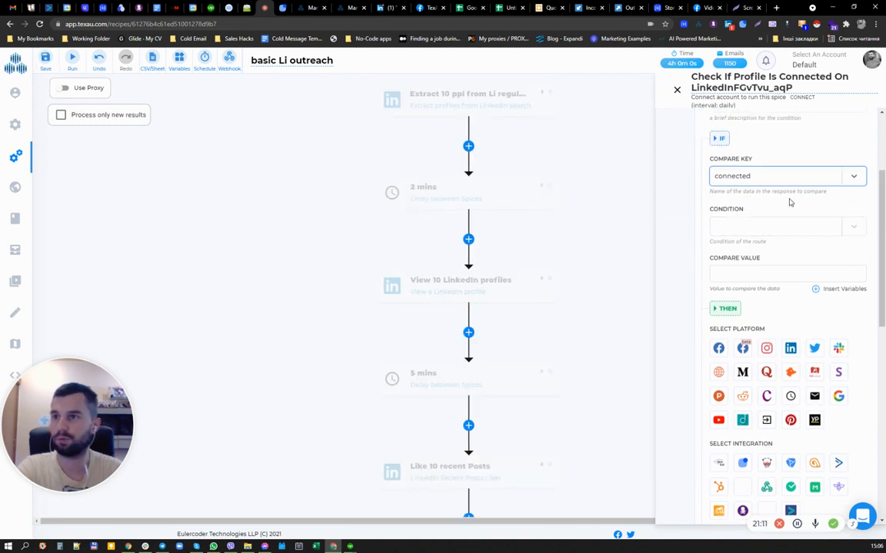
click(741, 227)
click(743, 162)
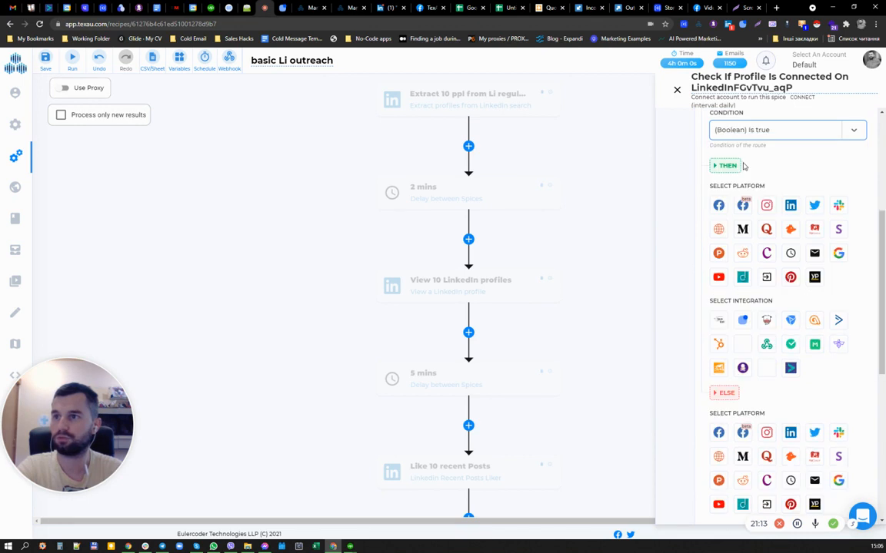
- Route the second check's THEN branch to the LinkedIn action Send a LinkedIn message
click(790, 205)
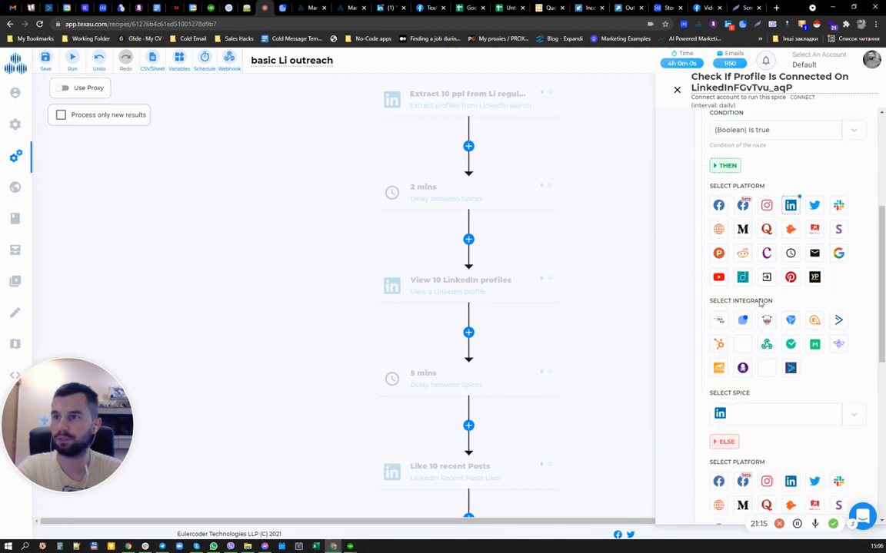
click(751, 414)
scroll(751, 415, down, 4)
text(me)
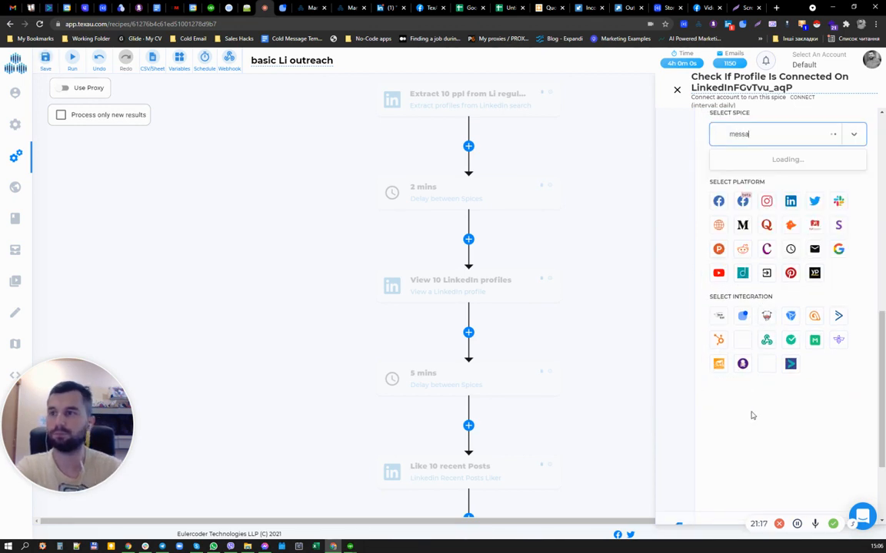
text(ssa)
click(775, 178)
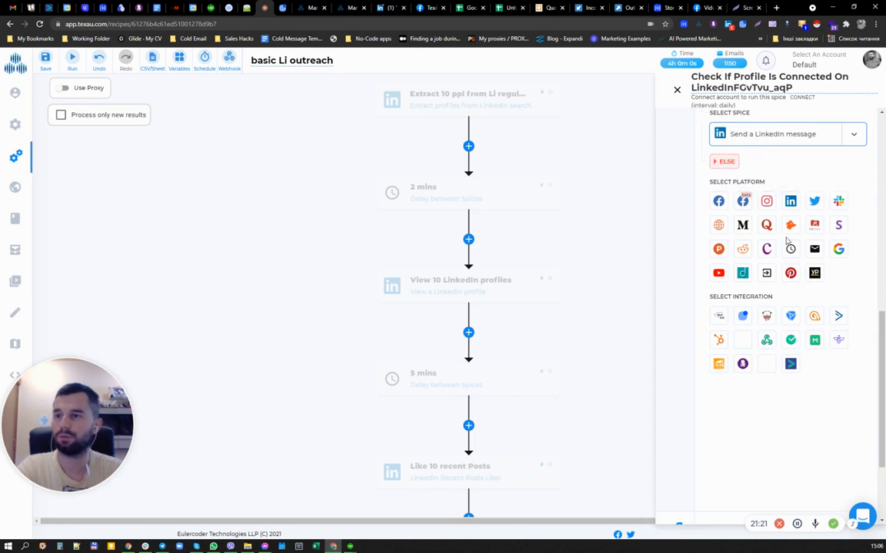
- Route the second check's ELSE branch to the LinkedIn action Auto withdraw LinkedIn connection request, and inspect the resulting flow
click(790, 200)
click(768, 409)
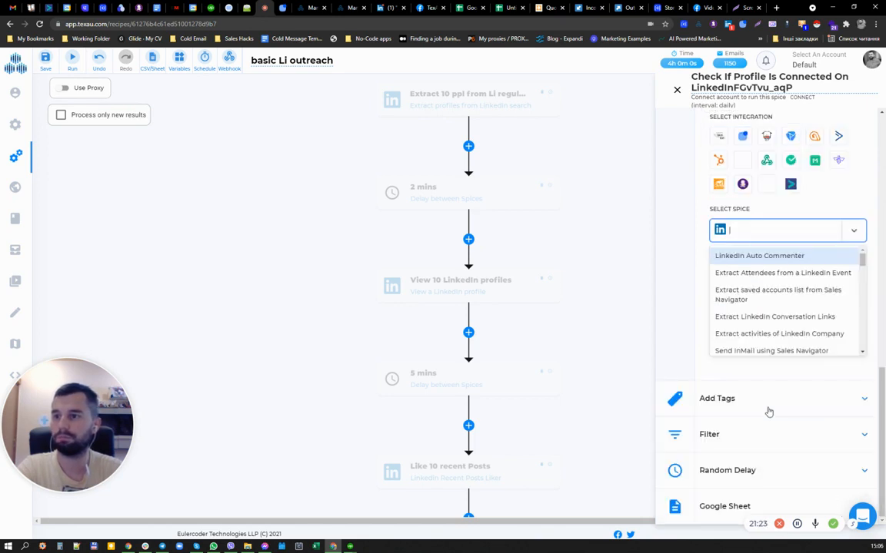
text(with)
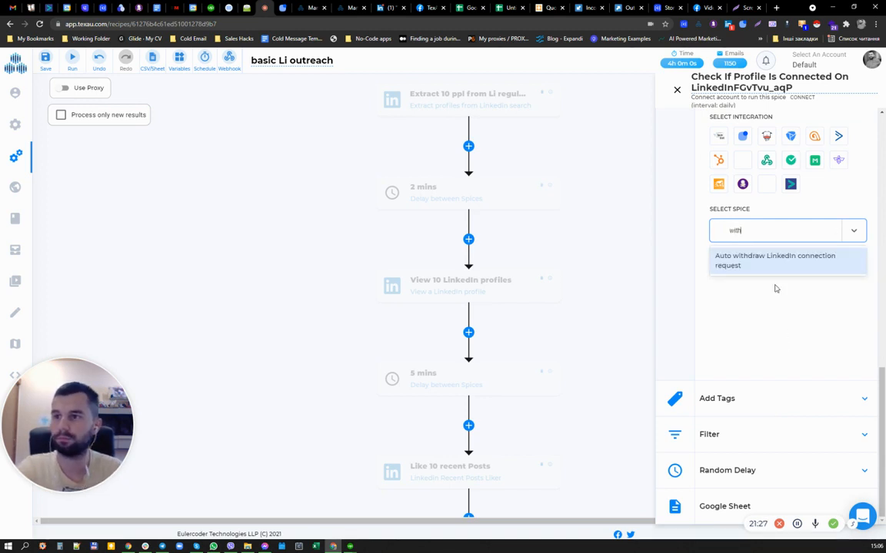
click(772, 272)
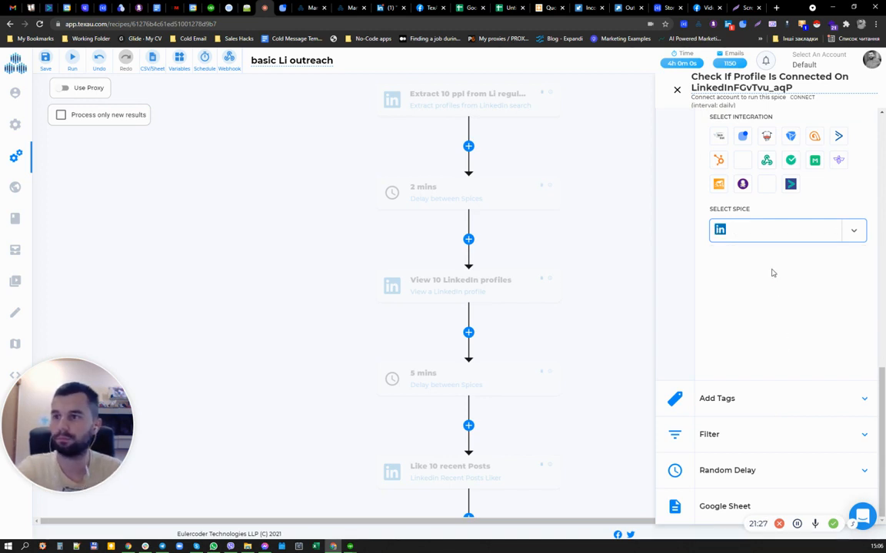
click(677, 90)
scroll(638, 279, down, 10)
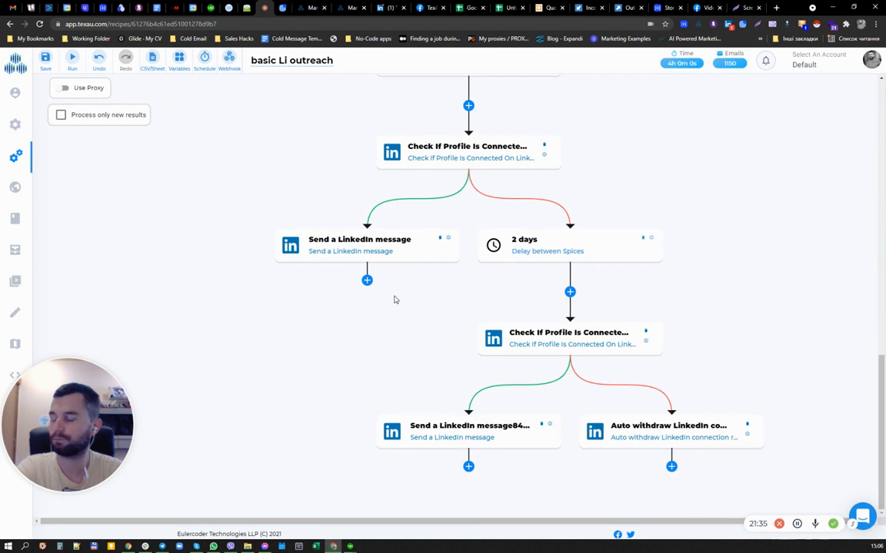
scroll(393, 299, up, 3)
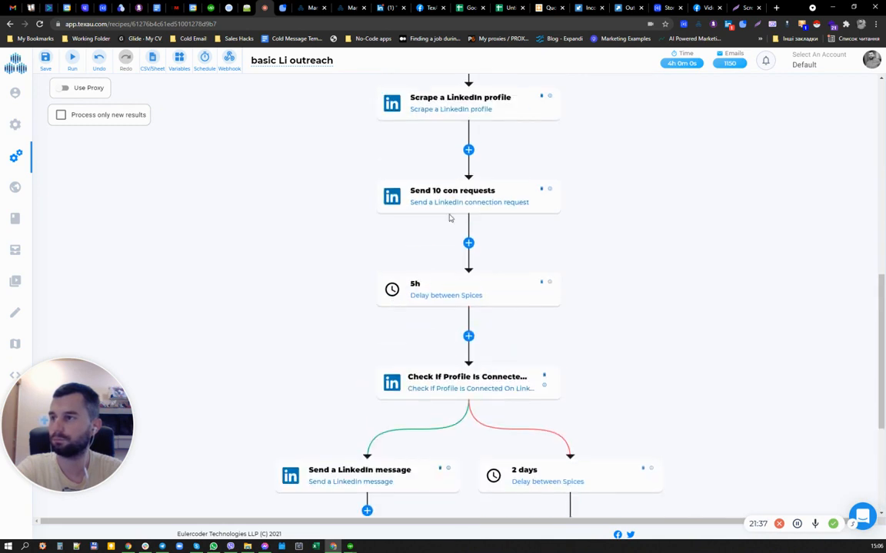
- Change the second connection check's ELSE branch to route to the Delay between Spices action
scroll(450, 208, down, 2)
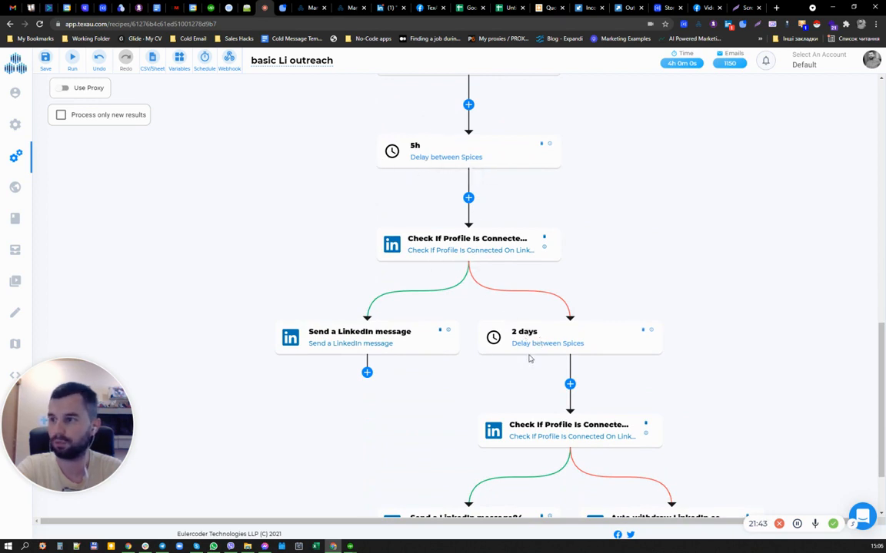
scroll(538, 354, down, 1)
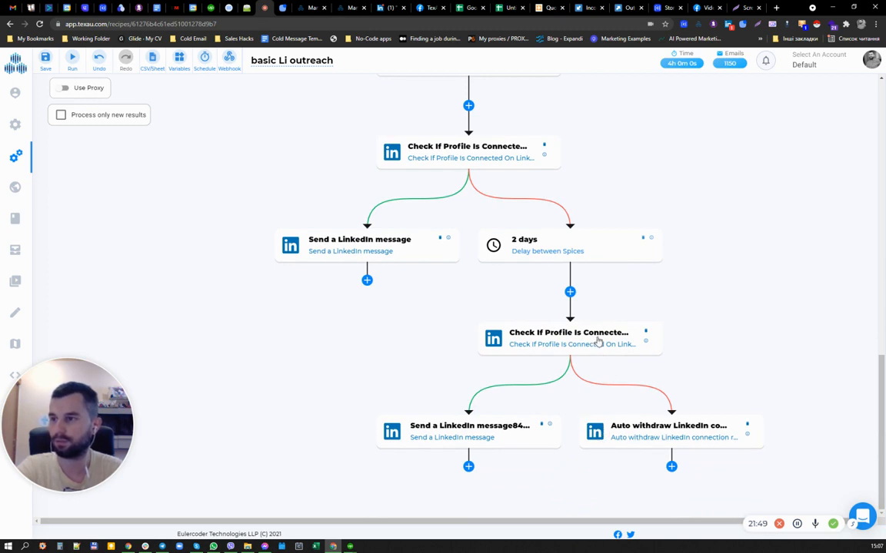
click(599, 342)
click(736, 311)
scroll(742, 322, down, 2)
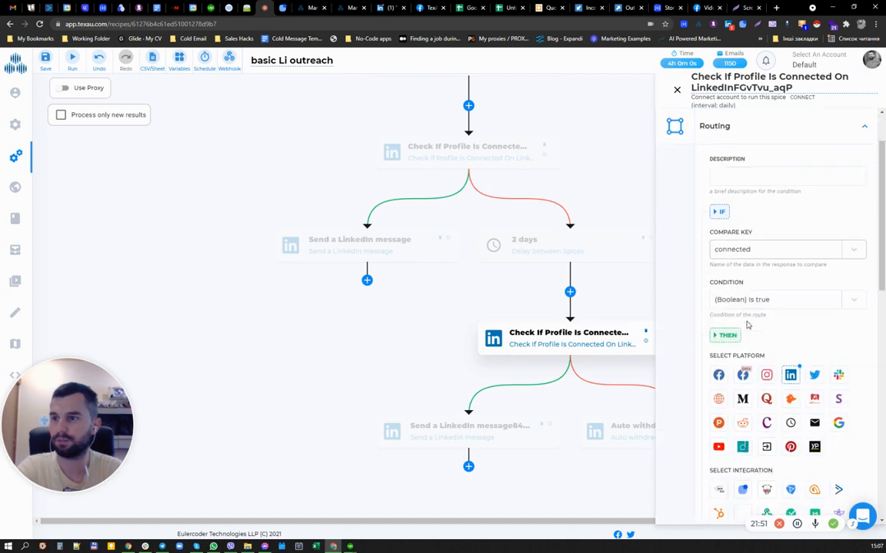
scroll(746, 325, down, 6)
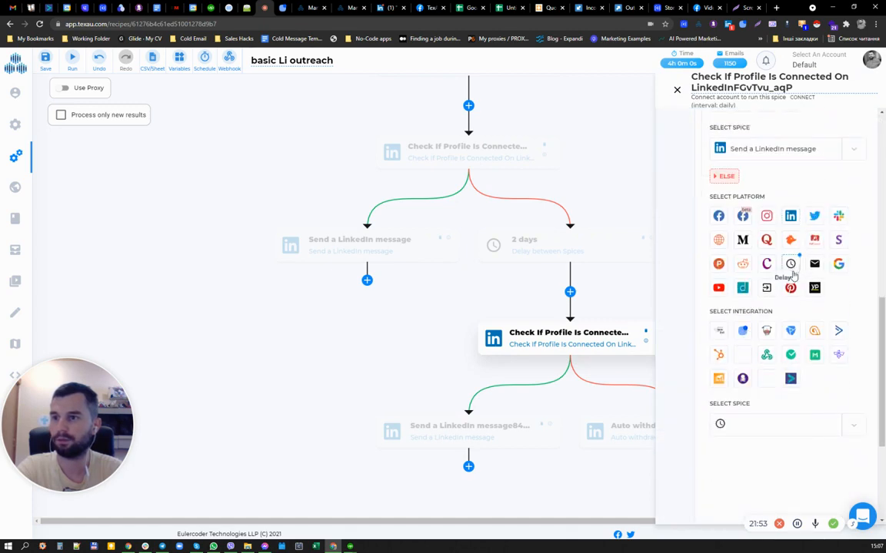
click(771, 421)
click(760, 269)
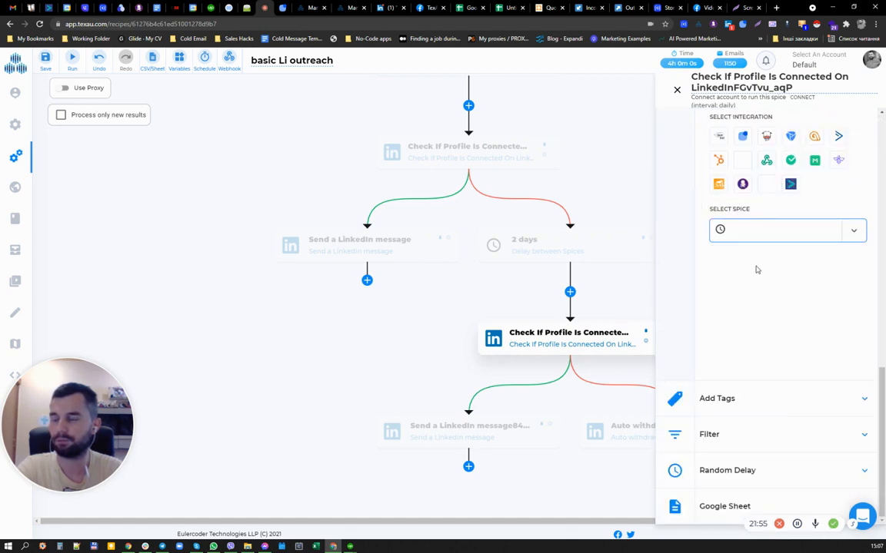
click(677, 89)
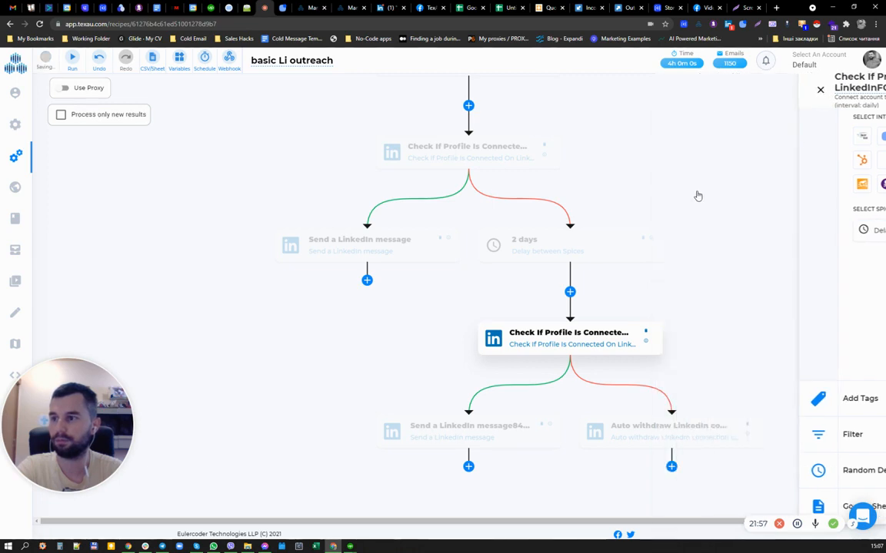
- Set the second check's ELSE-branch delay to 7 with Day as the time unit, and rename the delay "7 days"
scroll(745, 203, down, 10)
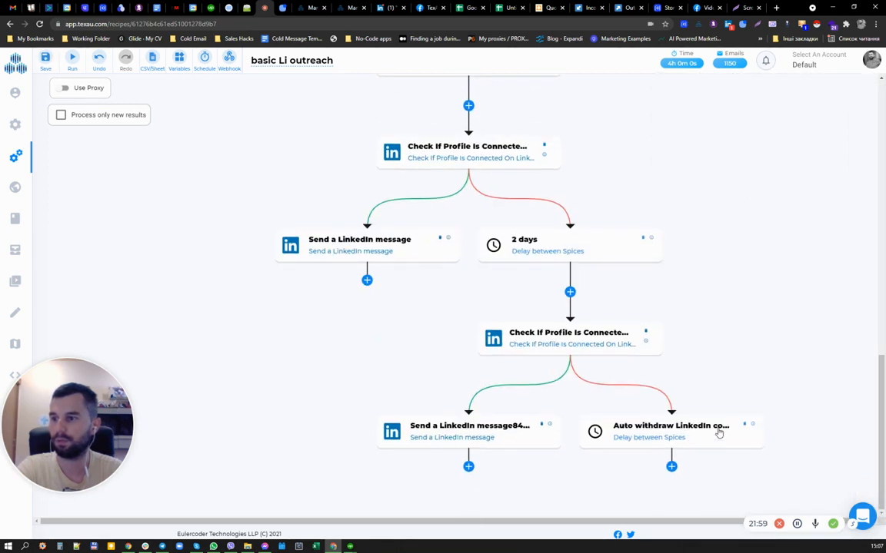
click(718, 434)
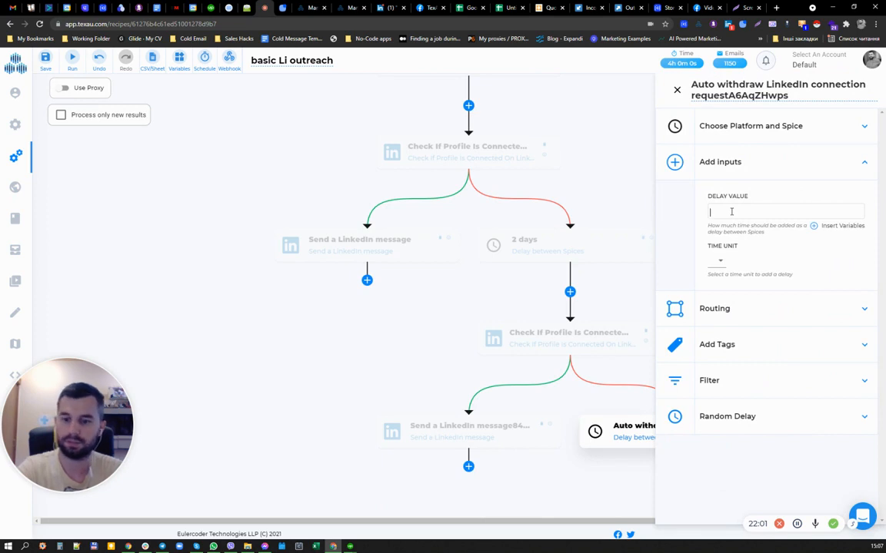
click(719, 262)
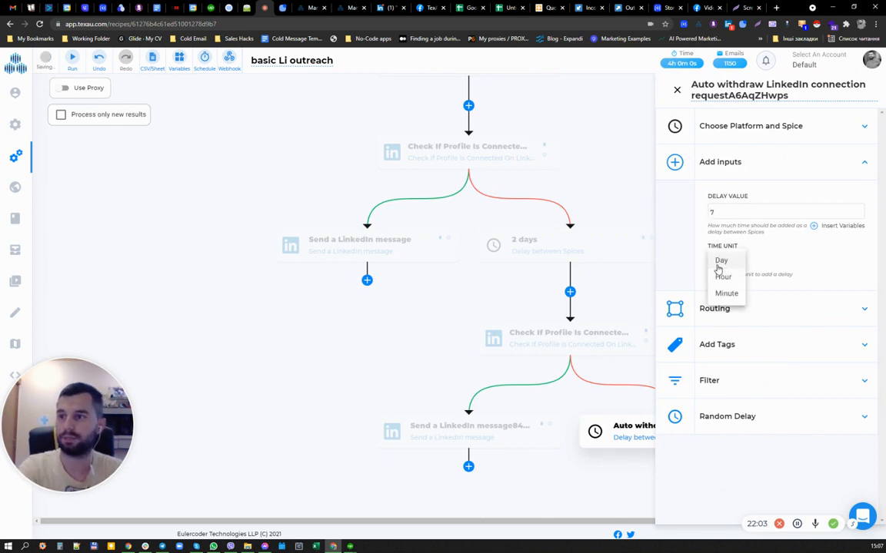
click(718, 259)
triple_click(696, 93)
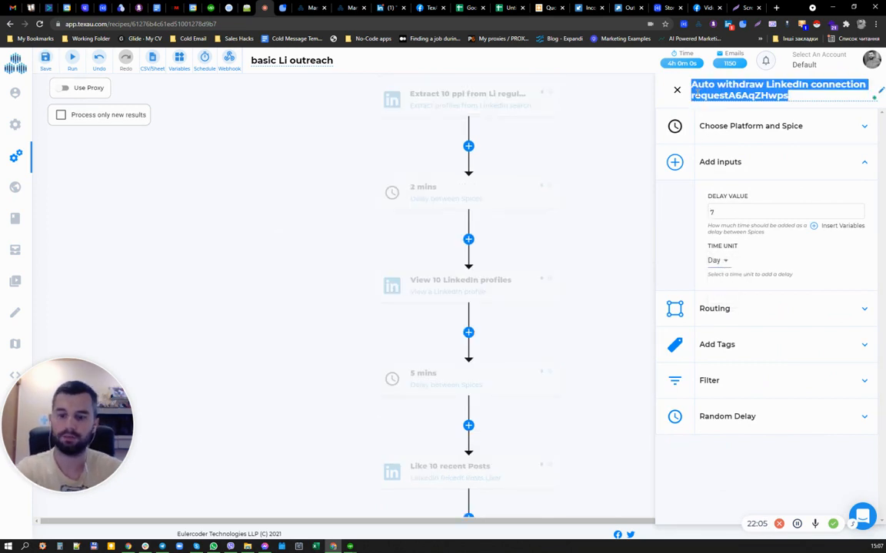
text(7dy)
key(BackSpace)
text(ays)
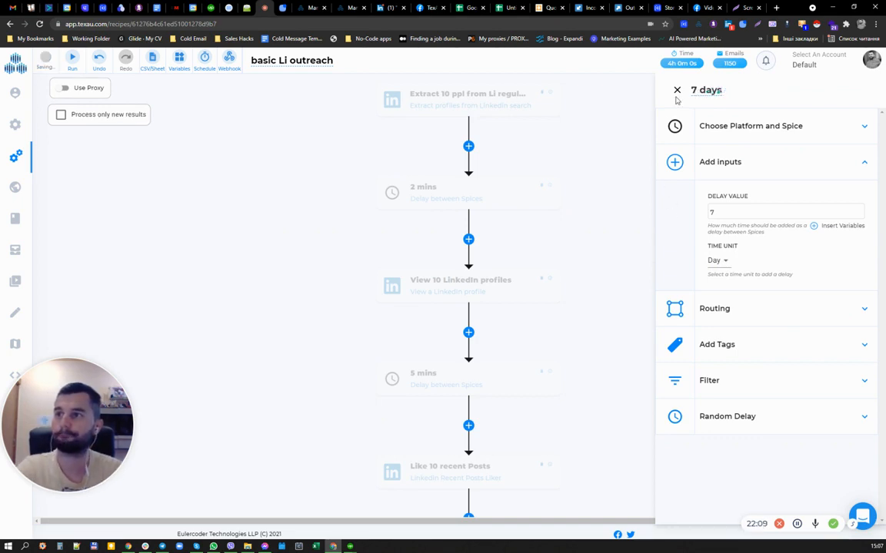
click(677, 91)
- Add the LinkedIn action Auto withdraw LinkedIn connection request after the 7 days delay, with 20 connection requests to remove
scroll(677, 239, down, 5)
scroll(676, 239, down, 5)
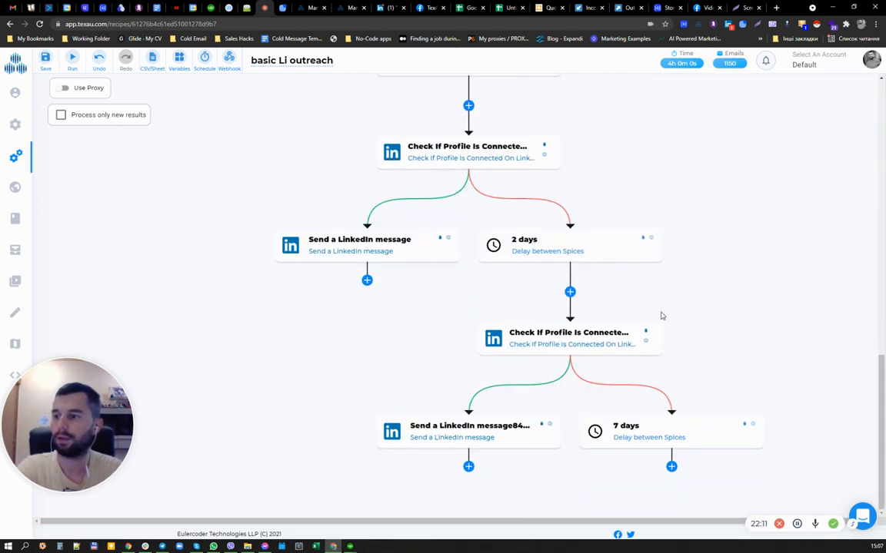
click(671, 466)
click(788, 178)
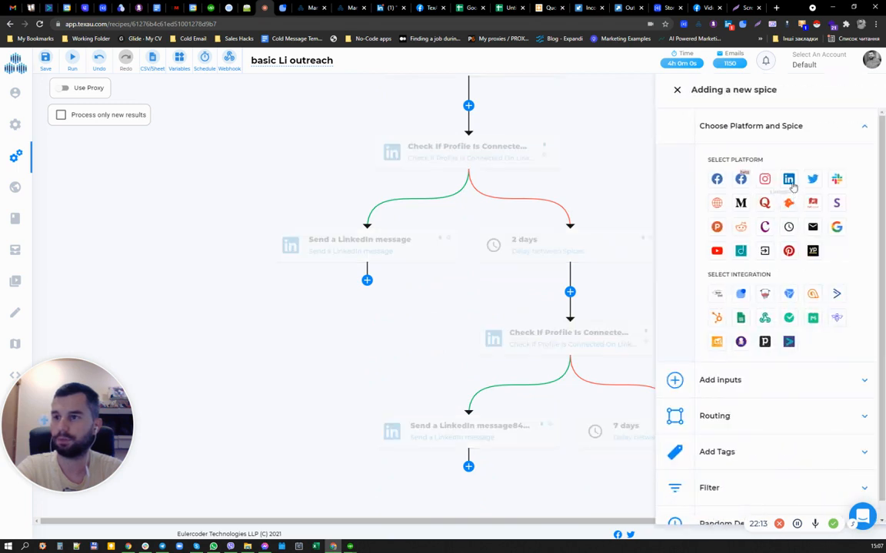
click(769, 387)
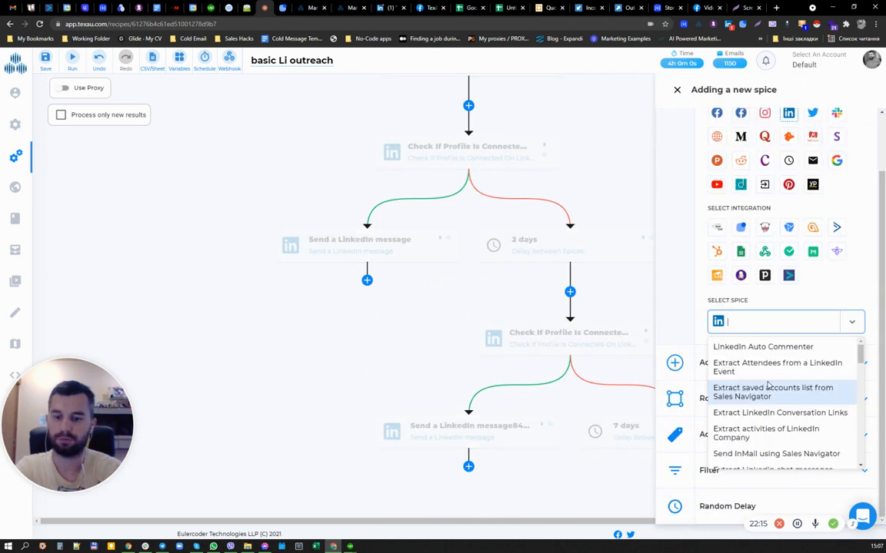
text(with)
click(769, 359)
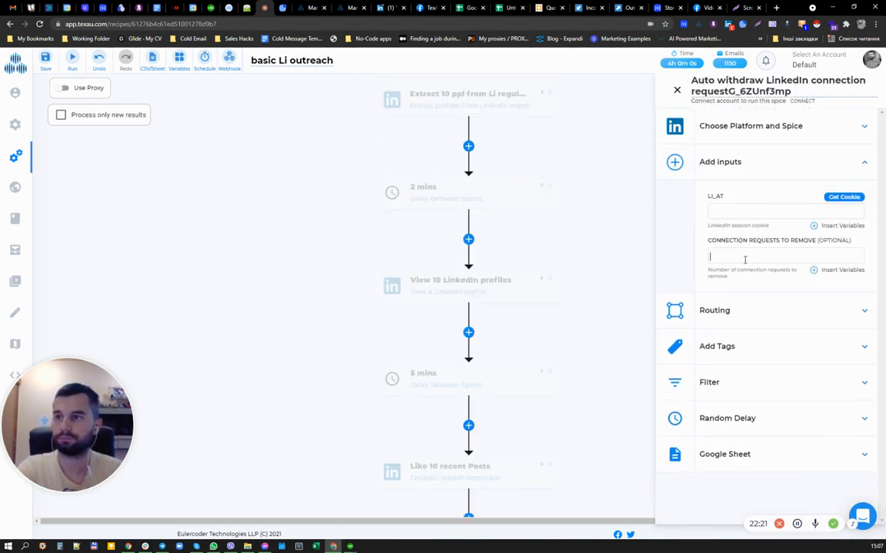
text(20)
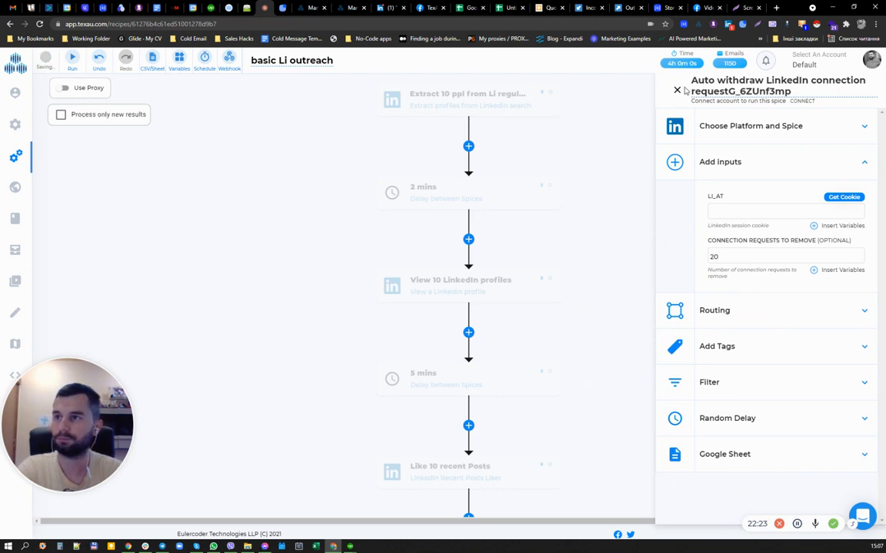
click(677, 90)
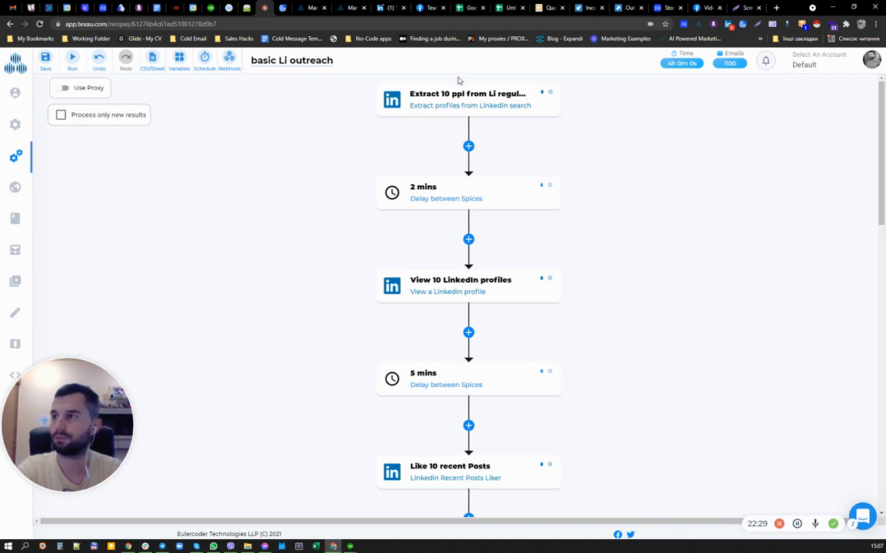
- Review the flow from the 5h delay through both connection checks to the auto-withdraw action, including that action's input settings
scroll(602, 191, down, 10)
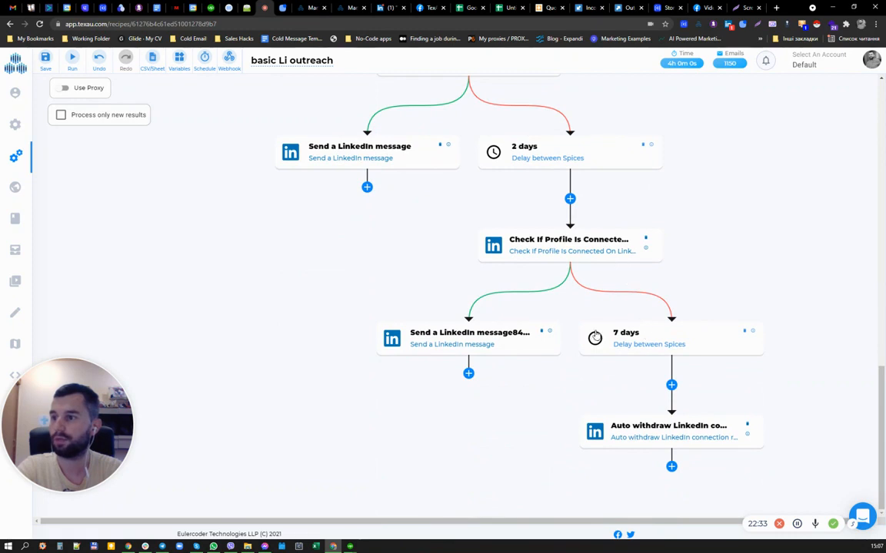
scroll(592, 277, up, 2)
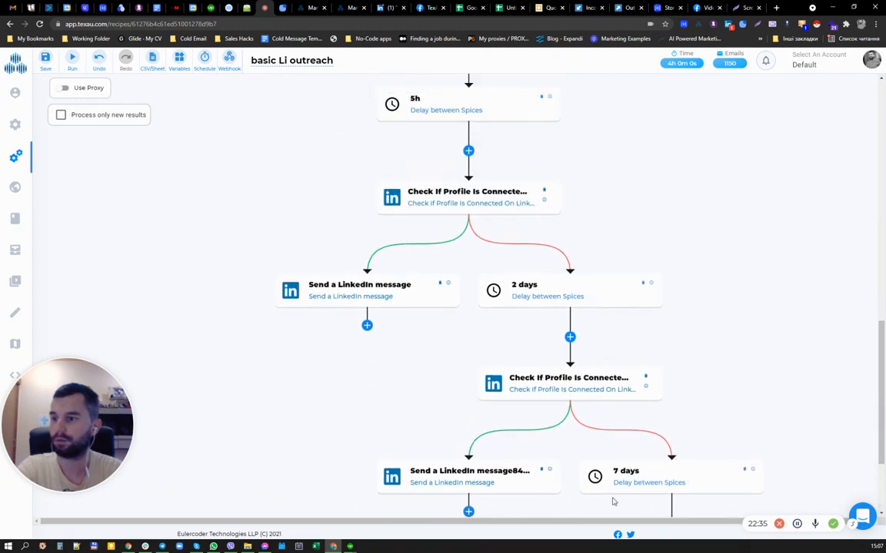
scroll(473, 146, up, 1)
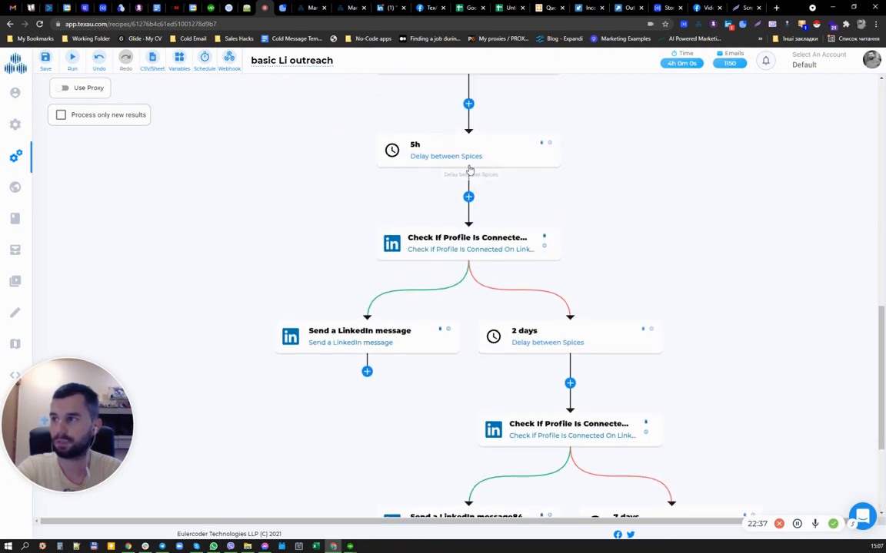
scroll(461, 157, down, 3)
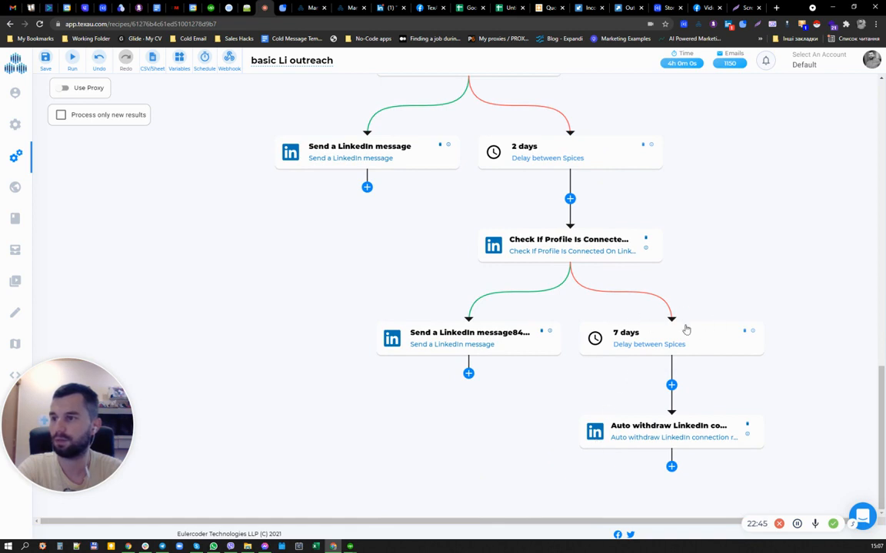
scroll(634, 343, up, 2)
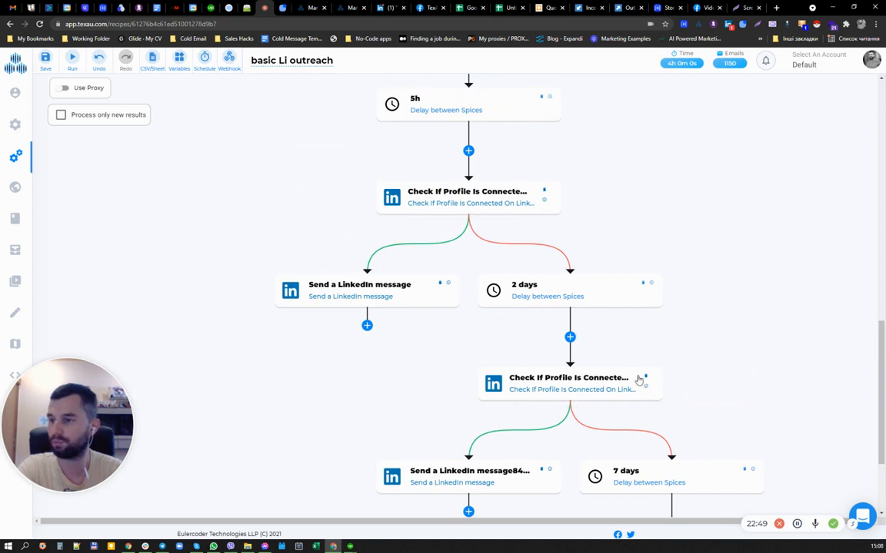
scroll(615, 400, down, 2)
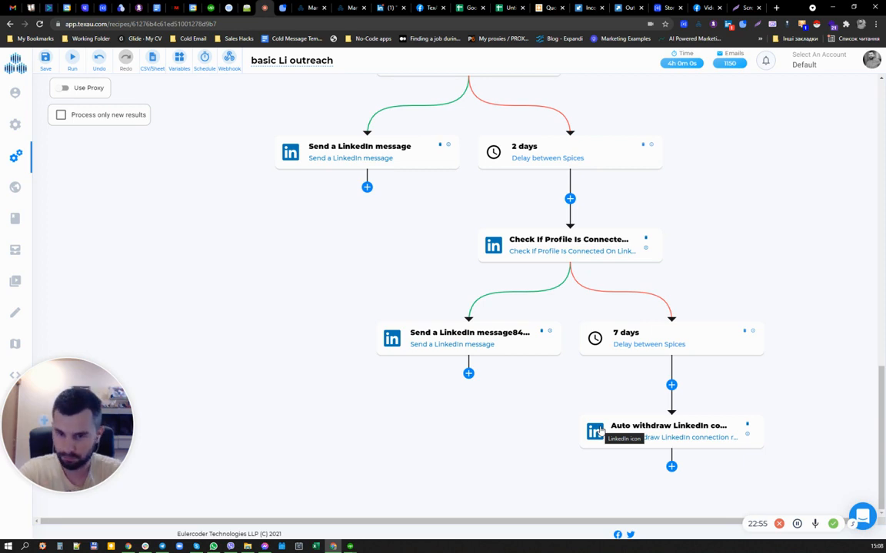
click(599, 432)
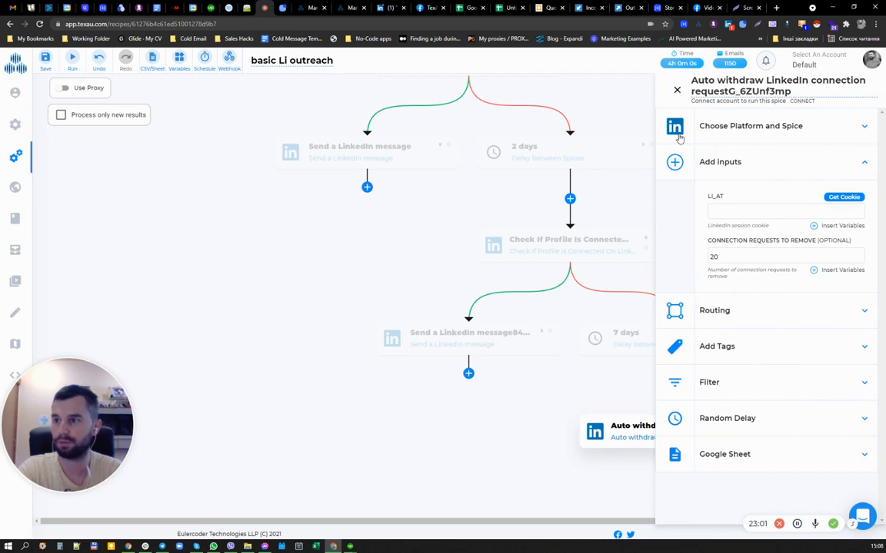
click(676, 91)
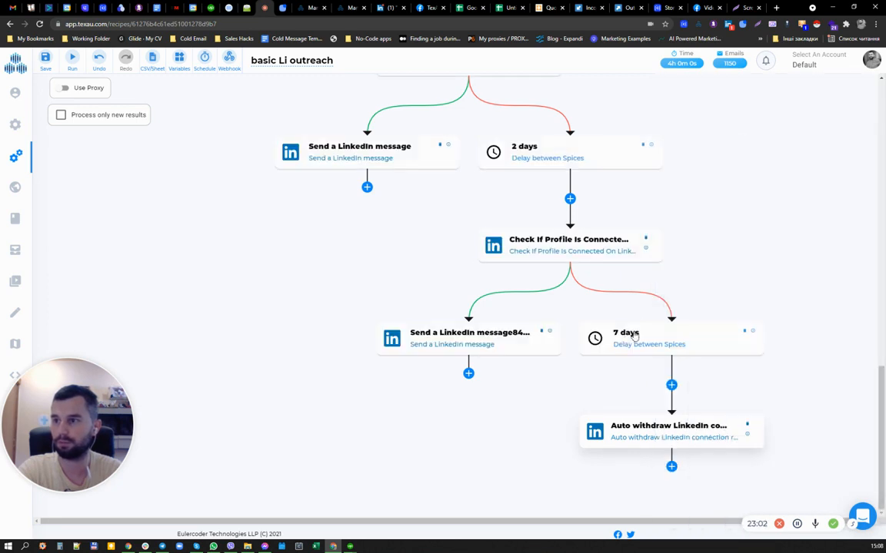
click(672, 468)
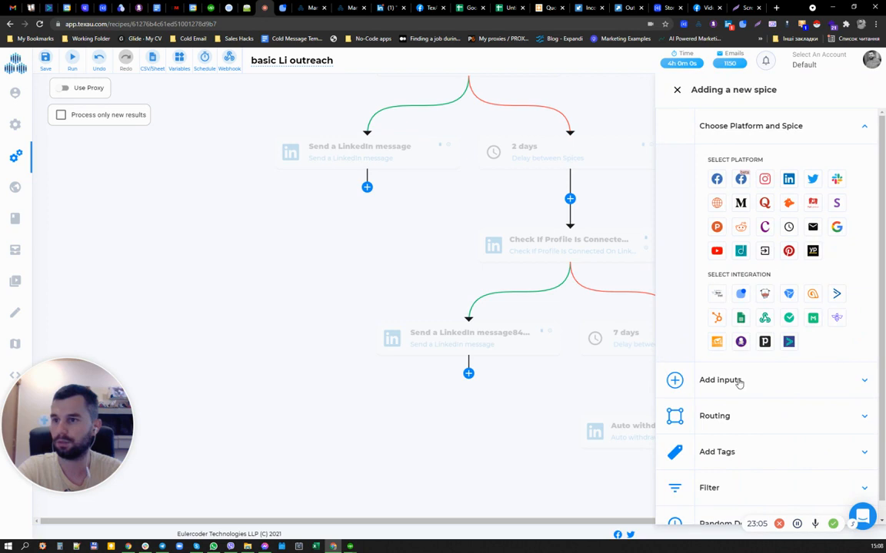
click(764, 251)
scroll(747, 361, down, 2)
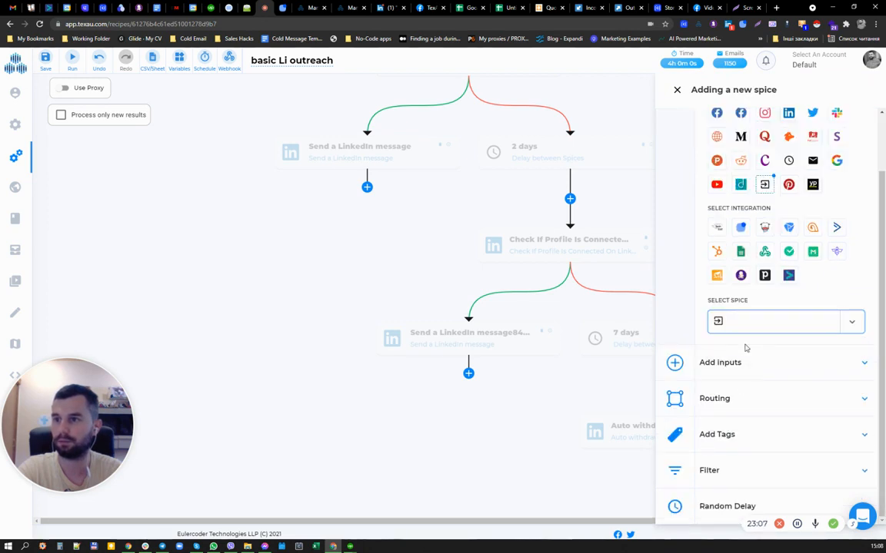
click(677, 90)
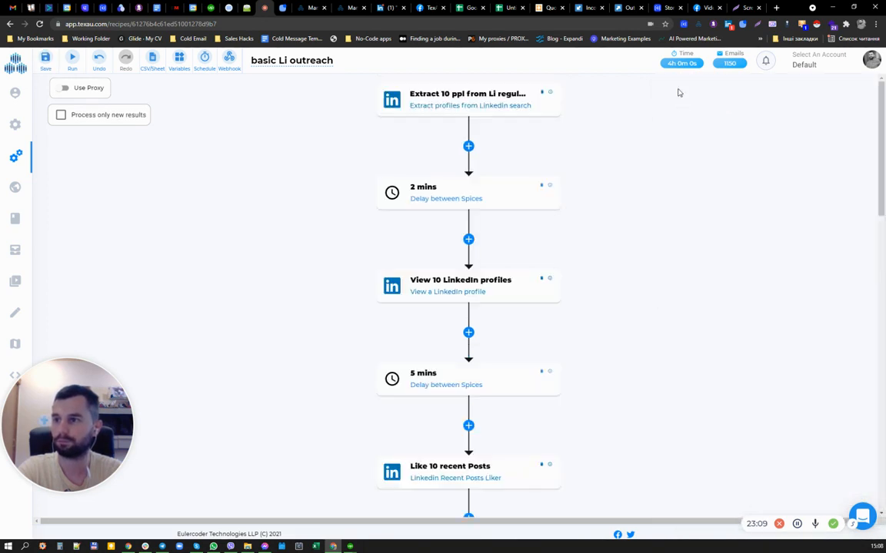
- Extend the first line of the first connection check's LinkedIn message with "so fast" after "network"
scroll(659, 222, down, 10)
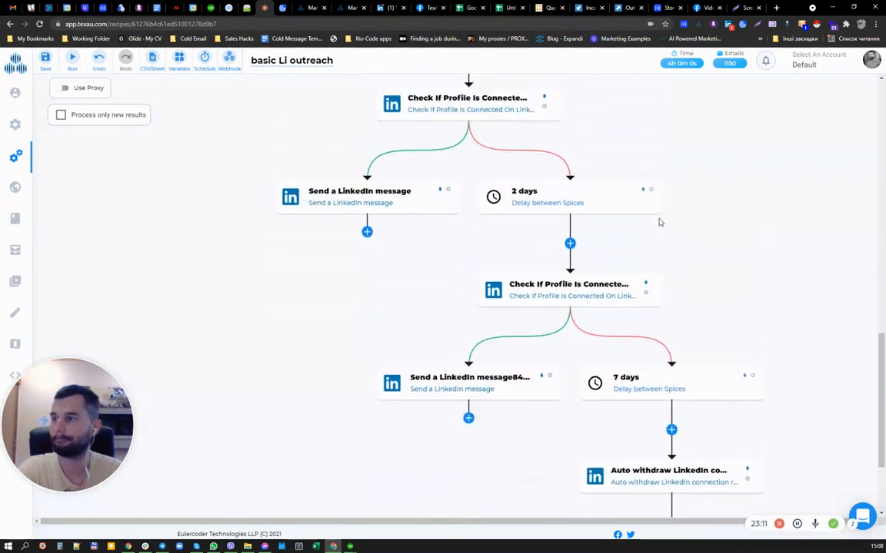
scroll(660, 222, up, 3)
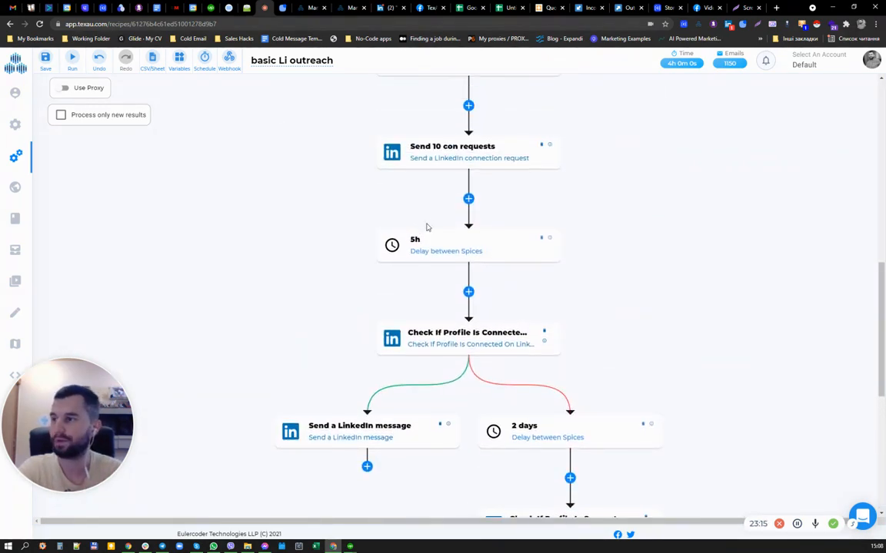
scroll(427, 228, down, 3)
scroll(394, 322, up, 1)
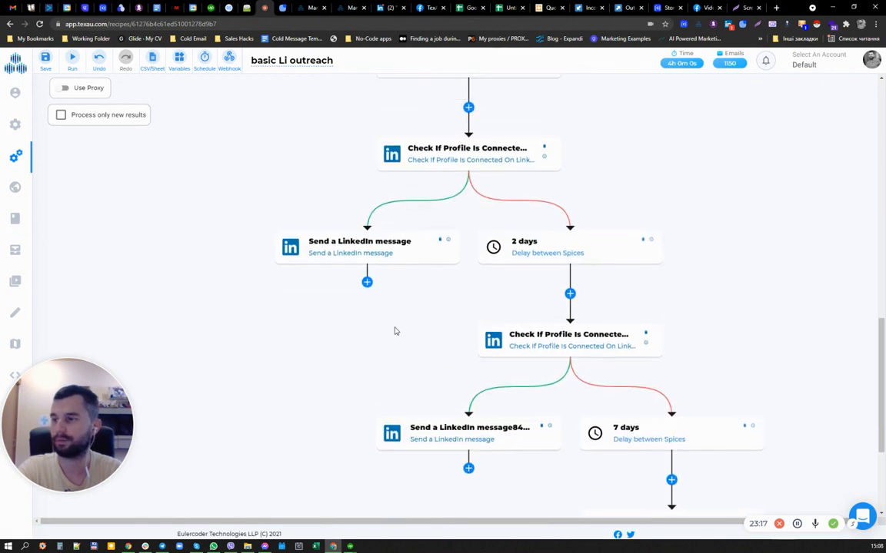
scroll(334, 331, up, 2)
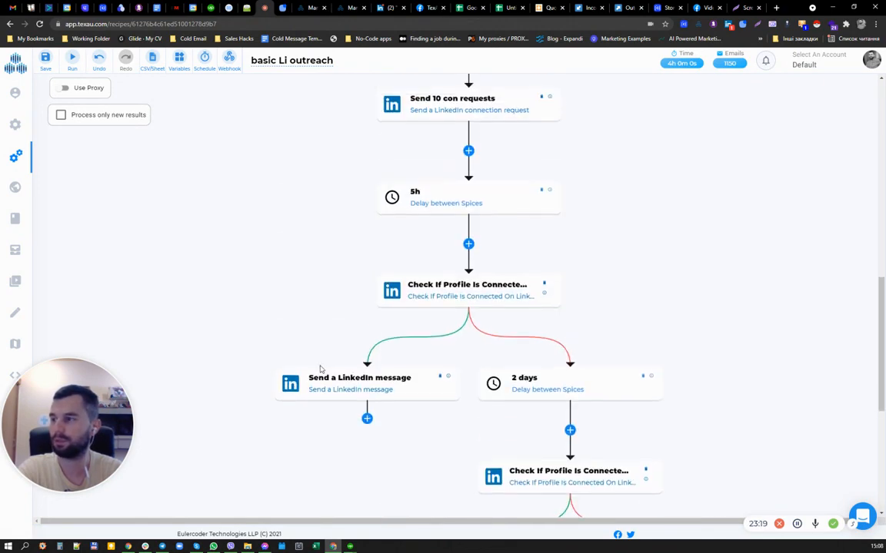
click(405, 389)
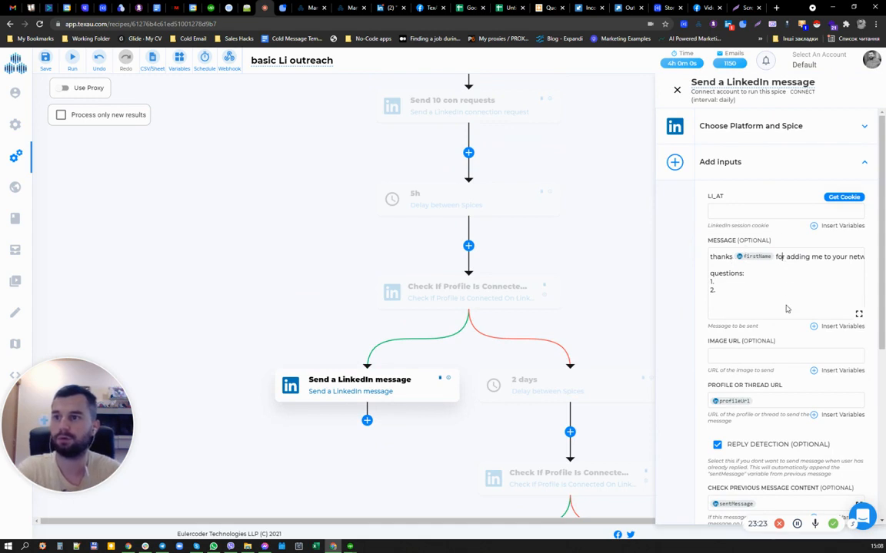
text(or)
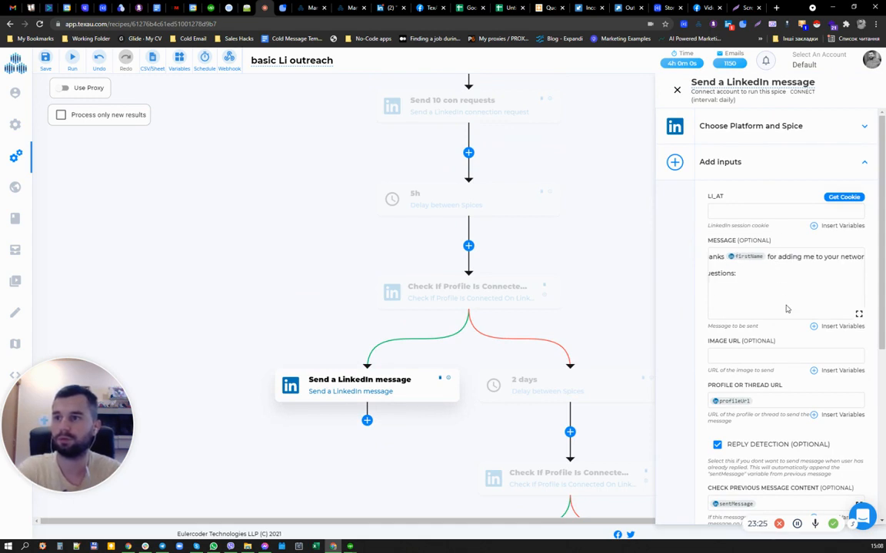
text(k so fast)
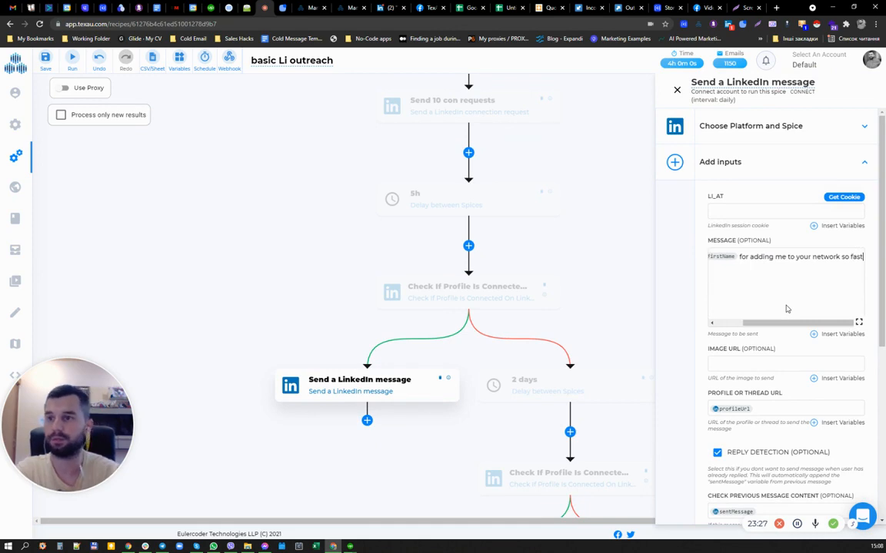
click(677, 90)
- Rename the second connection check's message action "A/B Send a LinkedIn message"
scroll(663, 254, down, 6)
scroll(659, 253, down, 6)
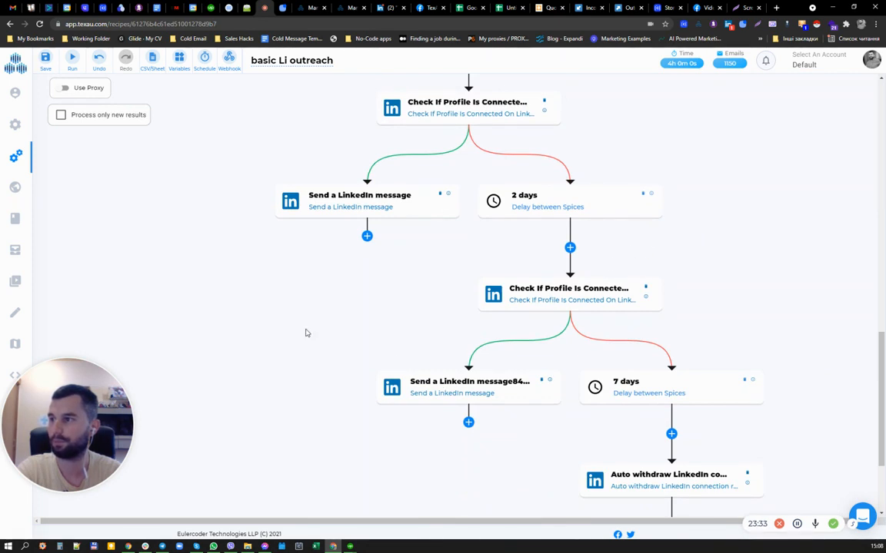
click(507, 389)
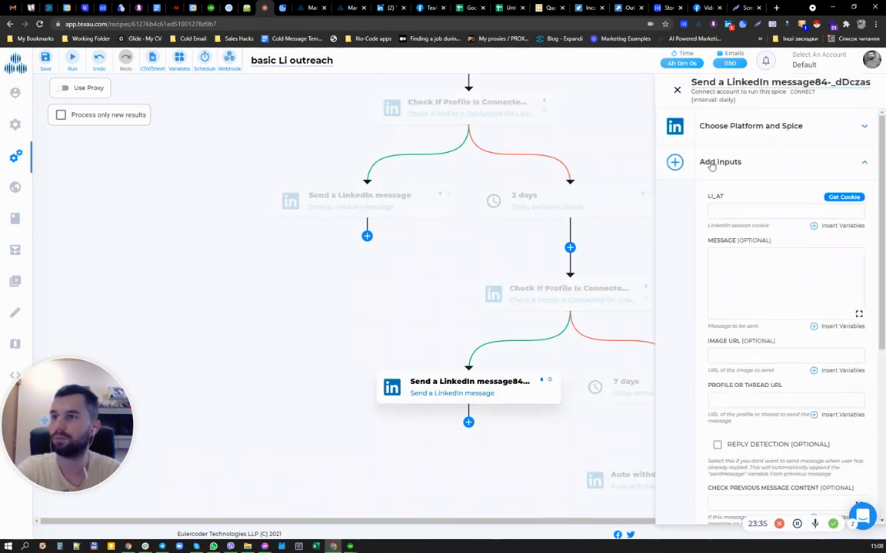
drag(812, 83, 869, 81)
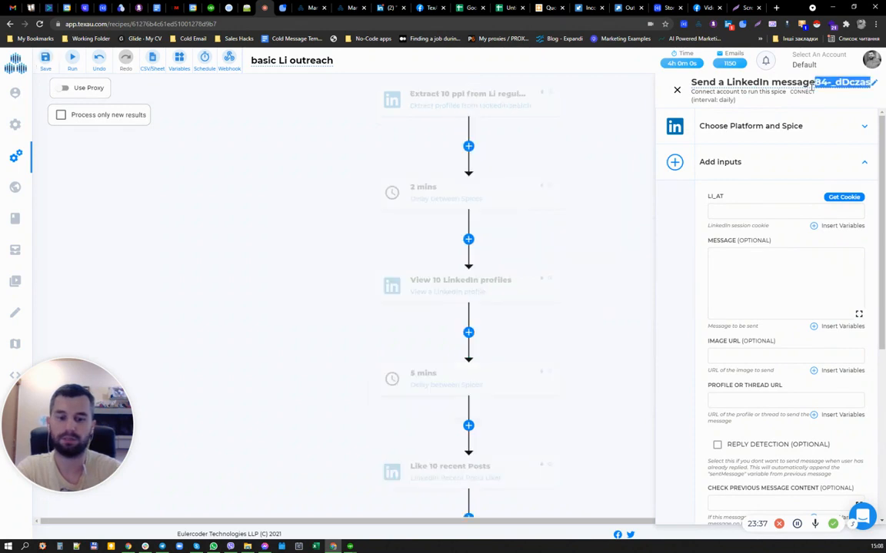
key(BackSpace)
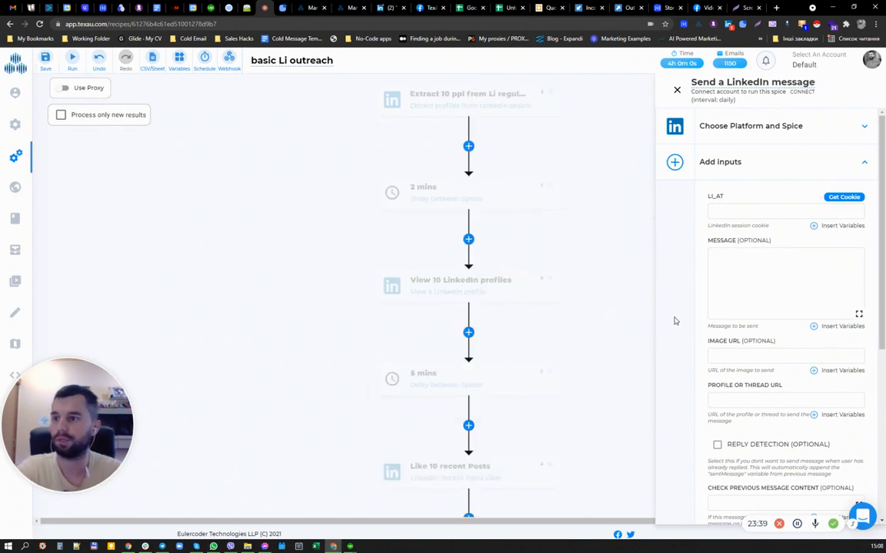
click(692, 83)
text(A/B)
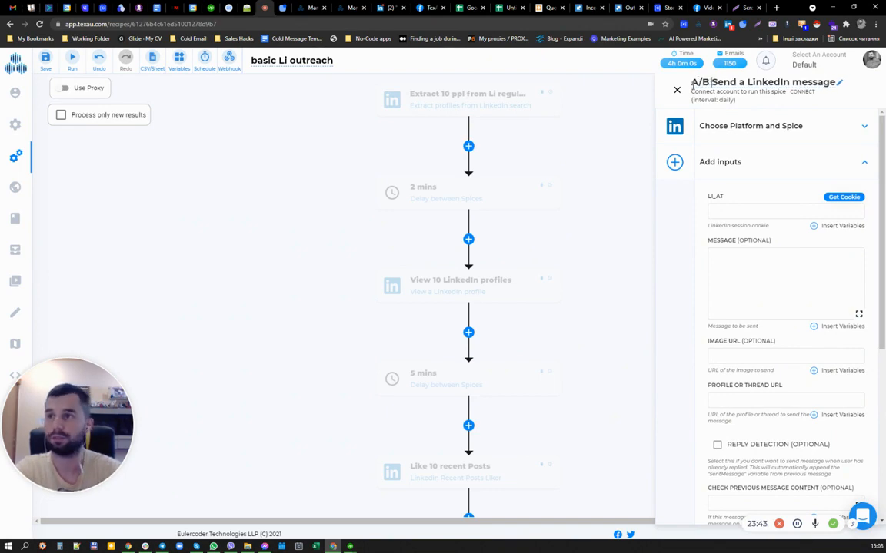
- Copy the full message text from the first Send a LinkedIn message action into the A/B action's message
scroll(630, 240, down, 15)
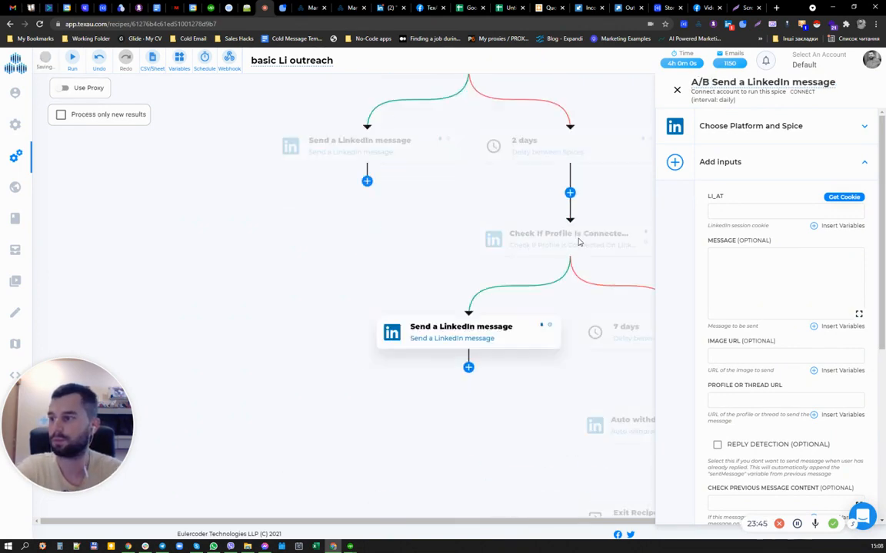
scroll(569, 246, up, 15)
scroll(456, 292, down, 4)
scroll(457, 296, down, 10)
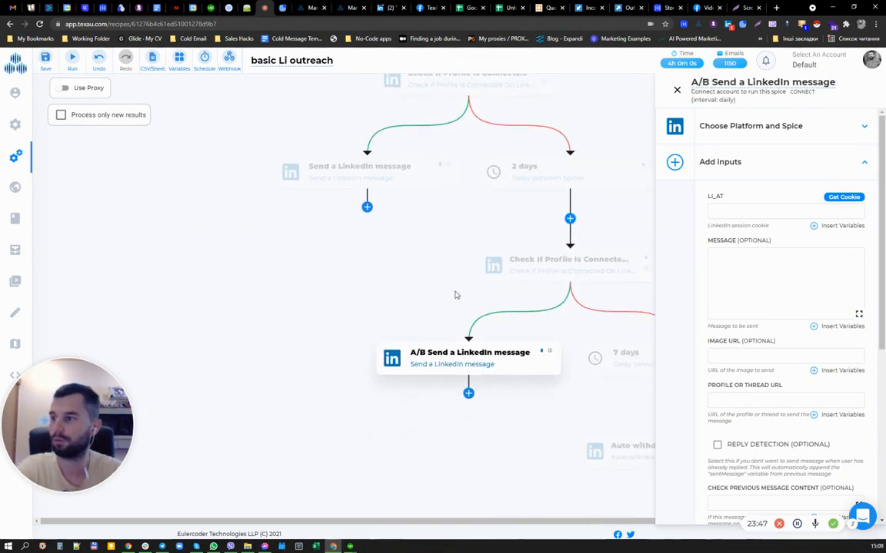
scroll(411, 275, up, 1)
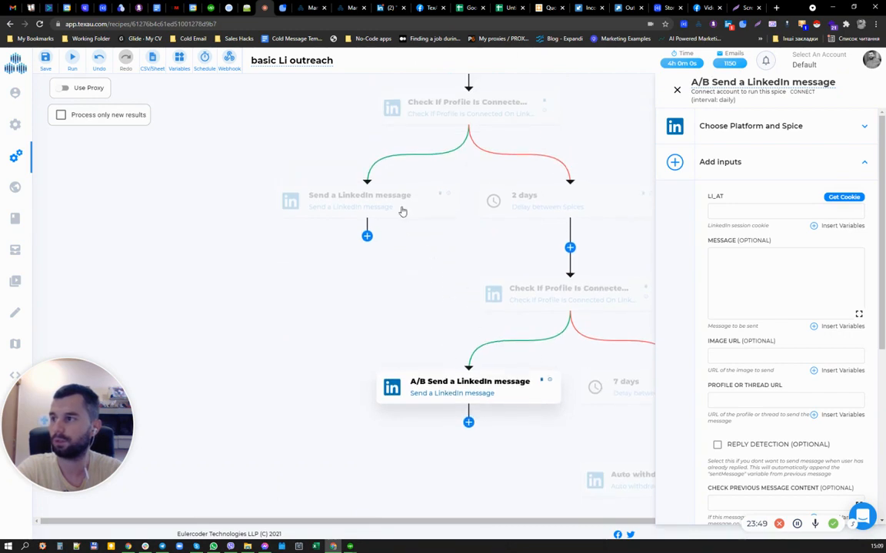
click(362, 206)
drag(710, 256, 690, 252)
click(733, 281)
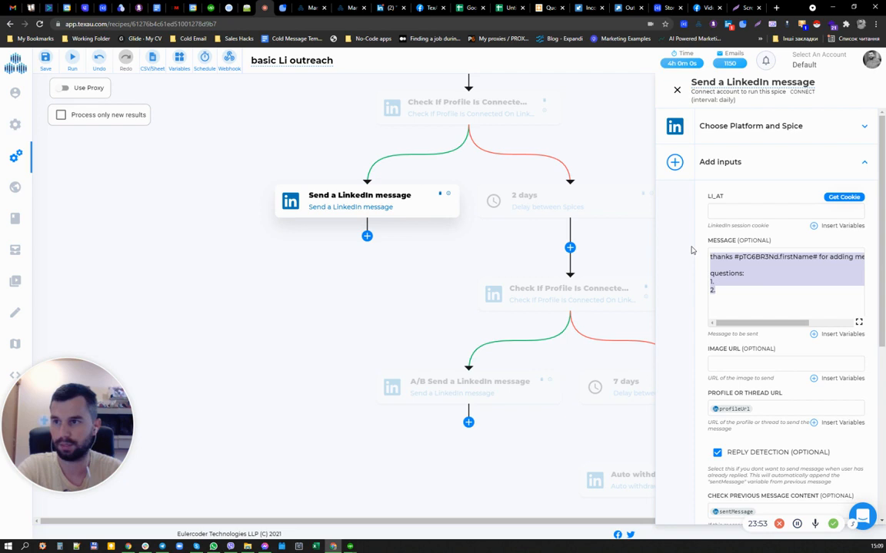
click(421, 396)
key(ctrl+v)
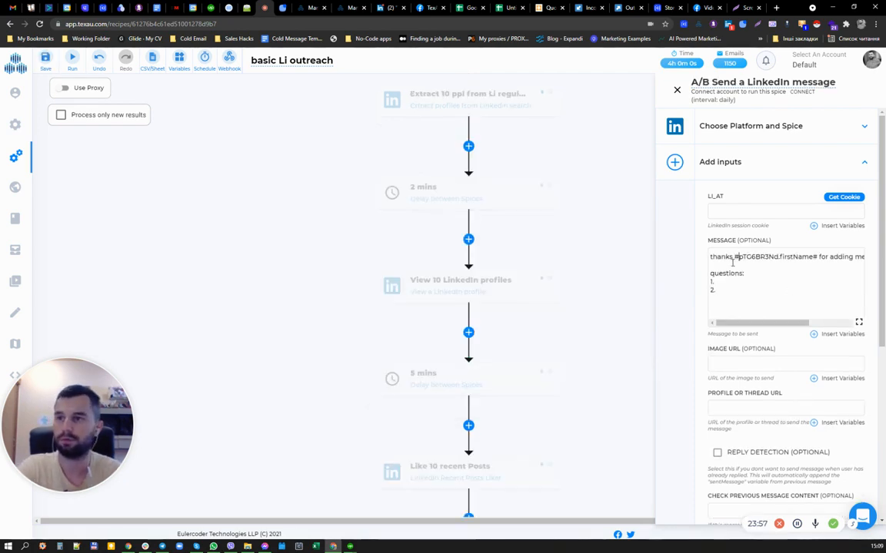
- Remove the raw firstName placeholder after "thanks" in the A/B message
key(ctrl+Right)
key(ctrl+Right)
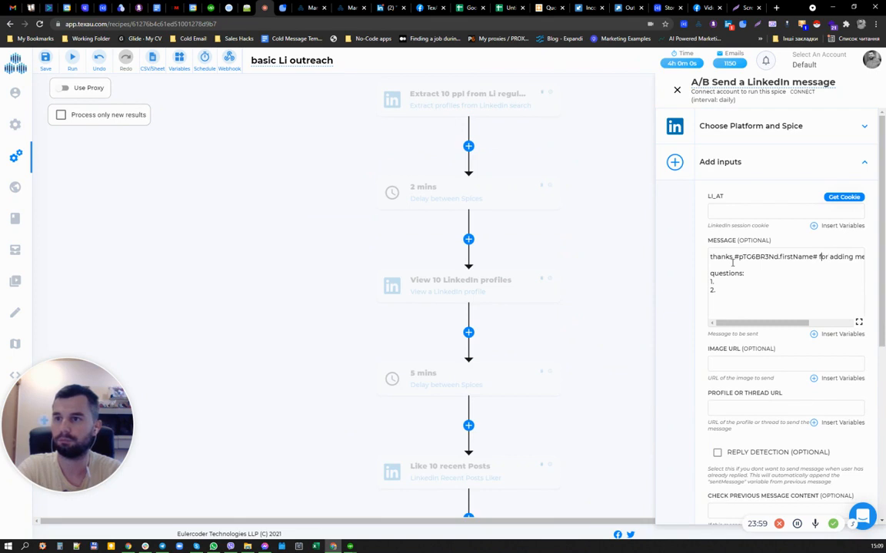
key(ctrl+shift+Left)
key(ctrl+shift+Left)
key(ctrl+shift+Left)
key(ctrl+shift+Left)
key(BackSpace)
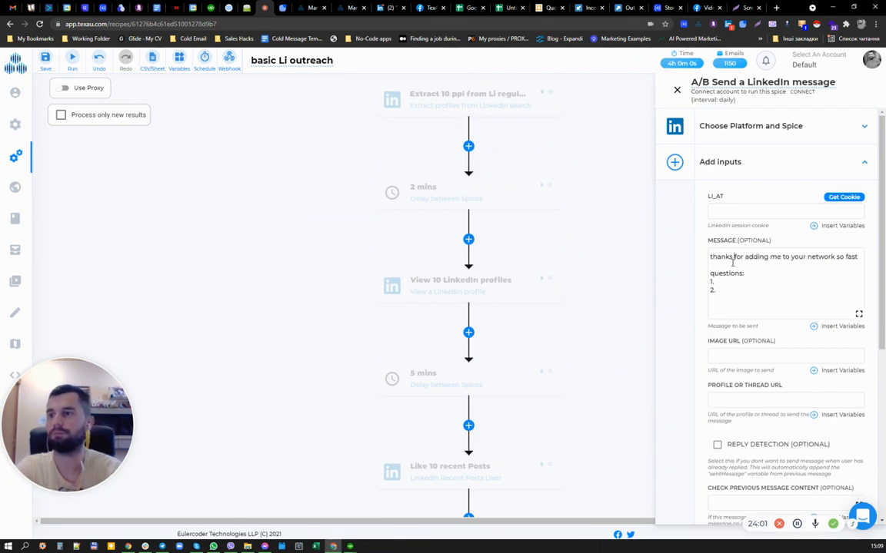
- Delete "so fast" and the line break following it from the first line of the A/B message
key(Right)
key(Right)
key(Right)
key(Right)
key(Right)
key(Right)
key(Right)
key(Right)
key(Right)
key(Right)
key(Right)
key(Right)
key(Right)
key(Right)
key(Right)
key(Right)
key(Right)
key(Right)
key(Right)
key(Right)
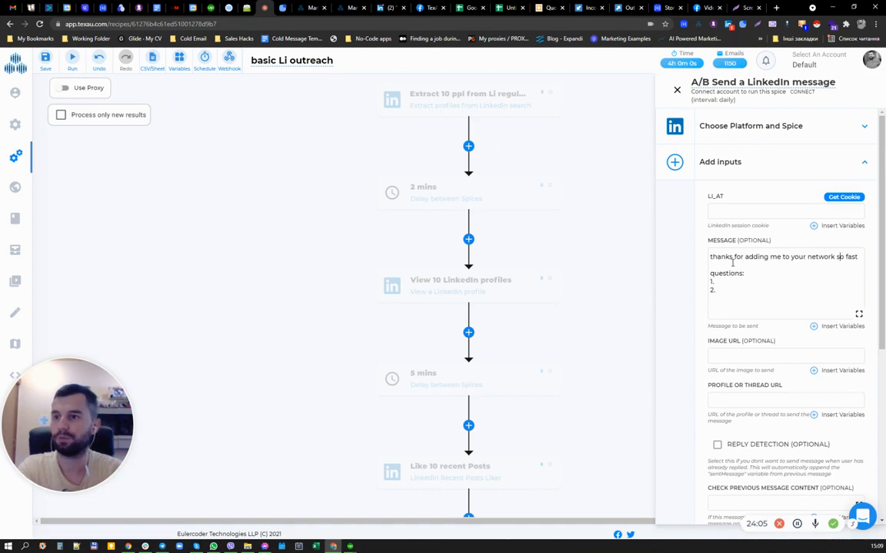
key(shift+End)
key(Delete)
key(Delete)
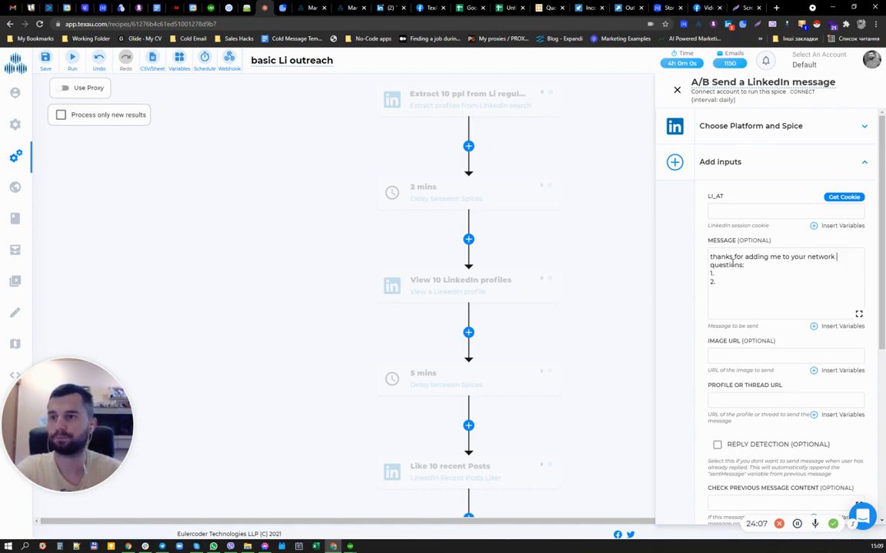
- Insert the firstName variable from Extract 10 ppl from Li regular search after "network" in the A/B message
click(826, 328)
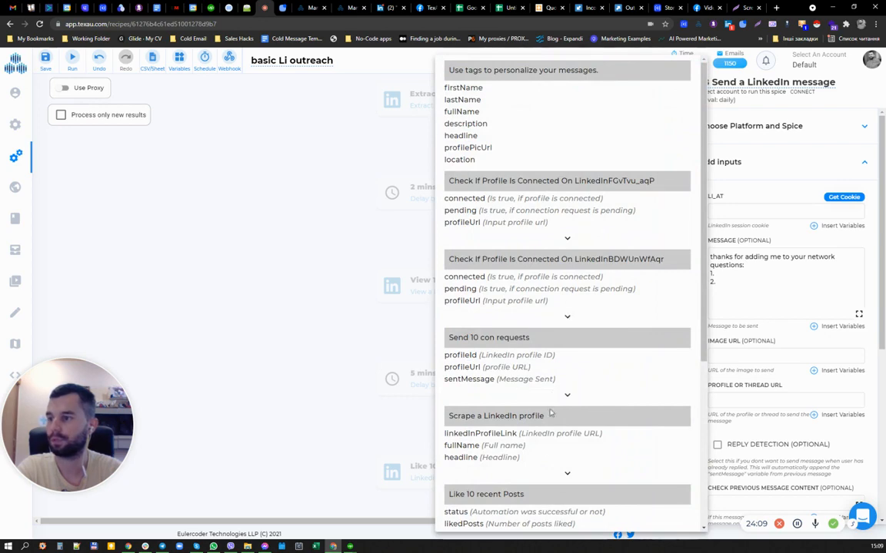
scroll(546, 438, down, 3)
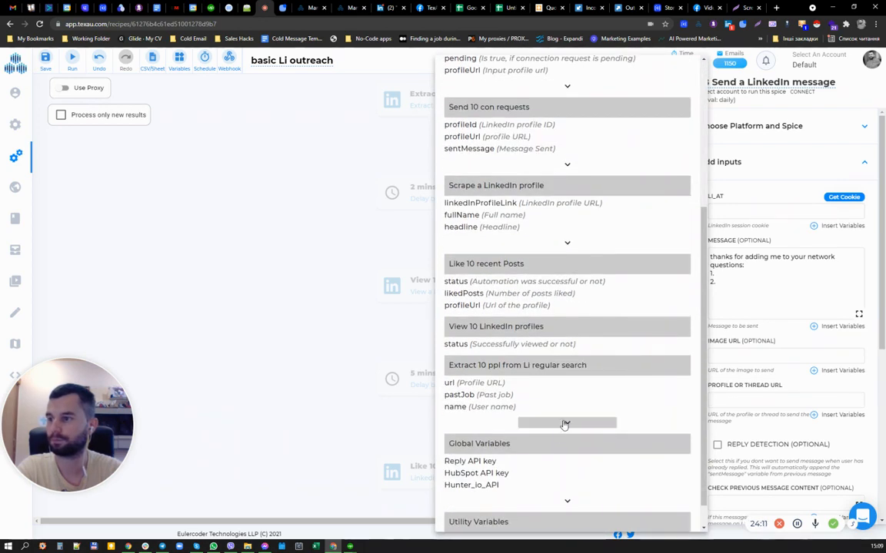
click(565, 425)
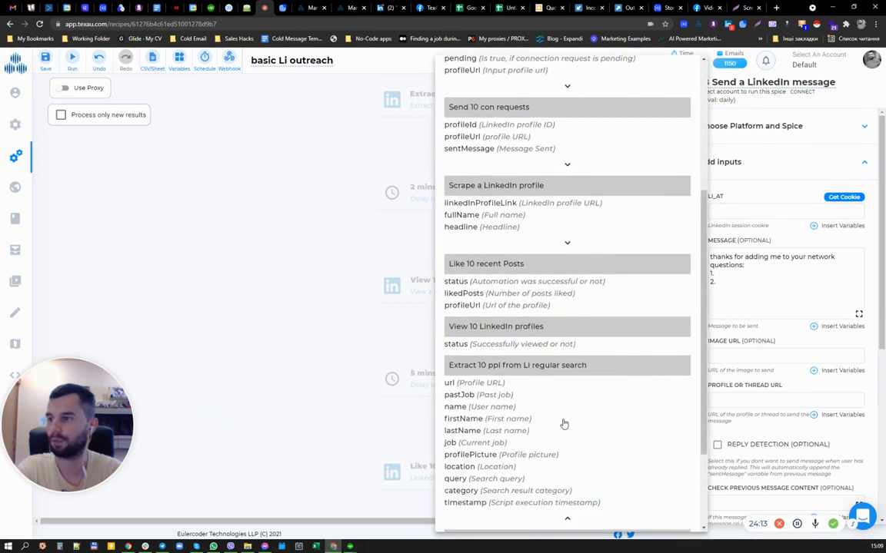
click(461, 418)
click(734, 308)
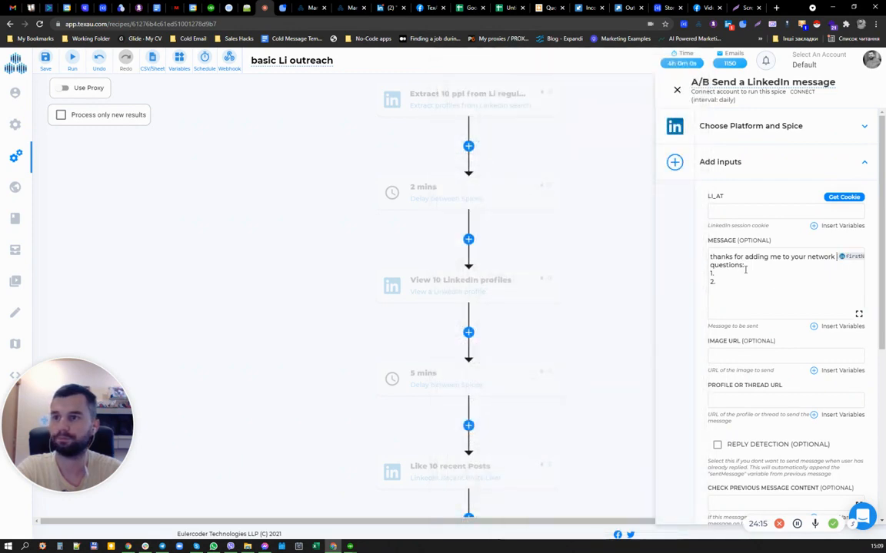
- Add a blank line above "questions:" in the A/B message
text(:)
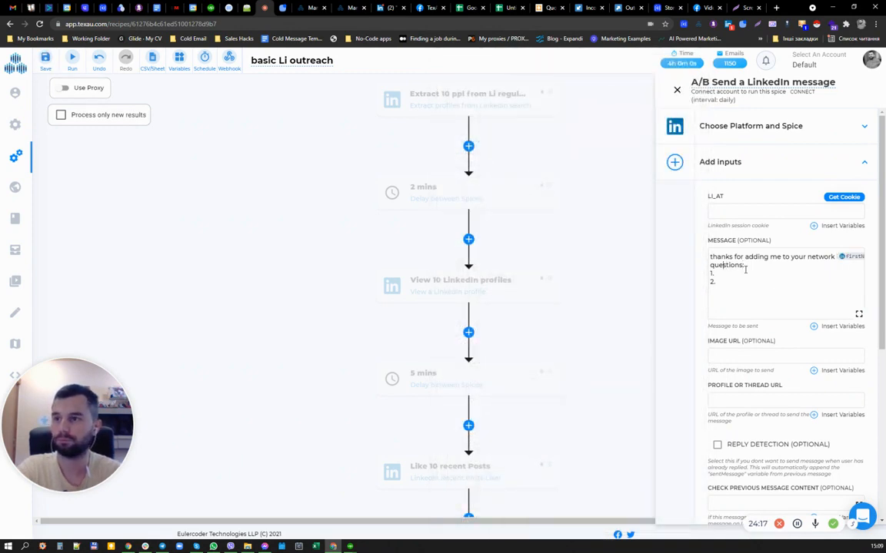
key(Return)
key(Return)
key(BackSpace)
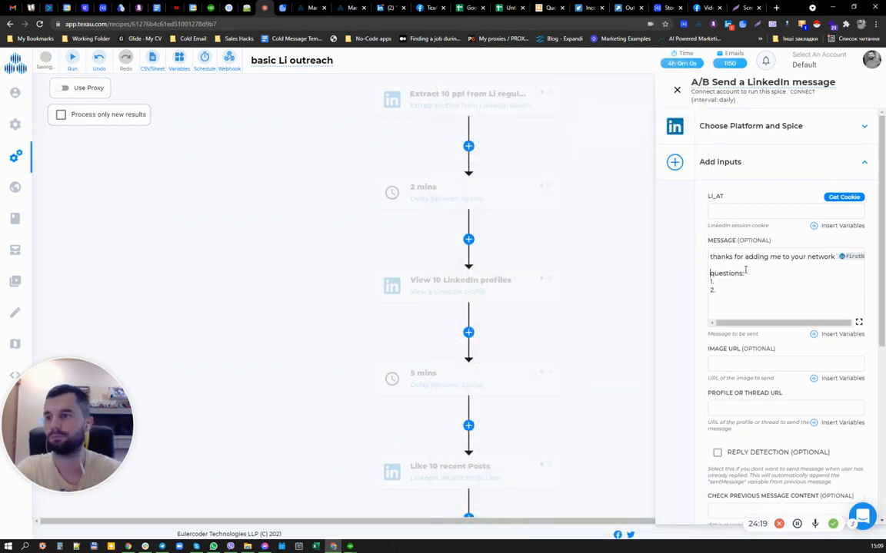
- Examine the numbered questions block in the A/B message and the message branches of both connection checks
drag(731, 289, 696, 266)
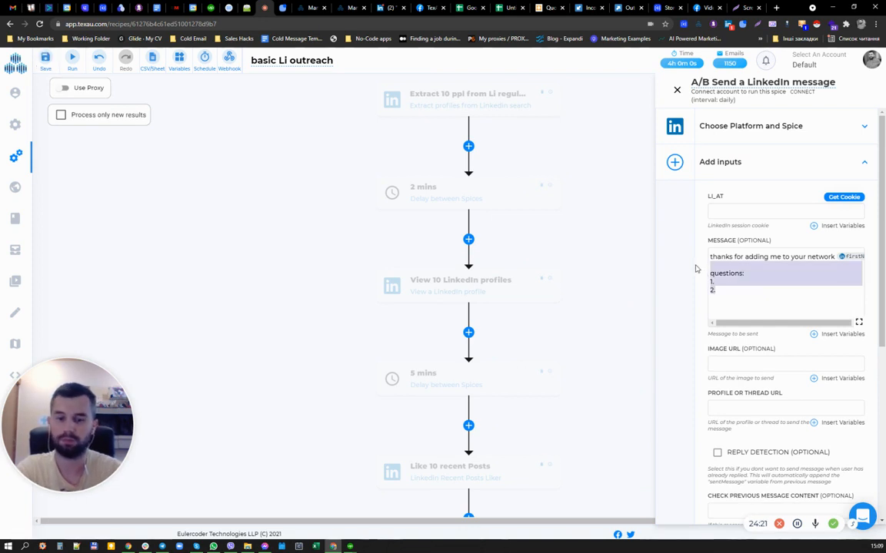
key(Right)
key(Up)
key(Up)
key(shift+Down)
key(shift+Down)
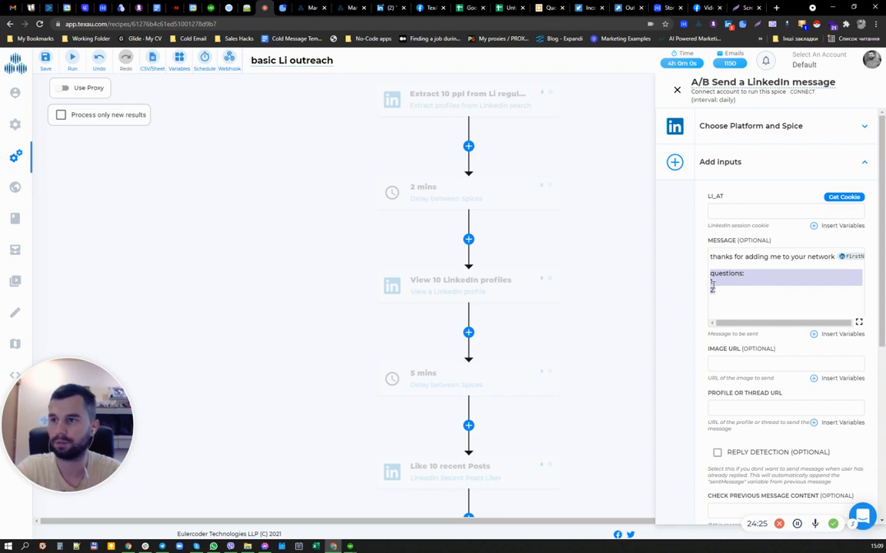
click(749, 282)
drag(711, 282, 759, 274)
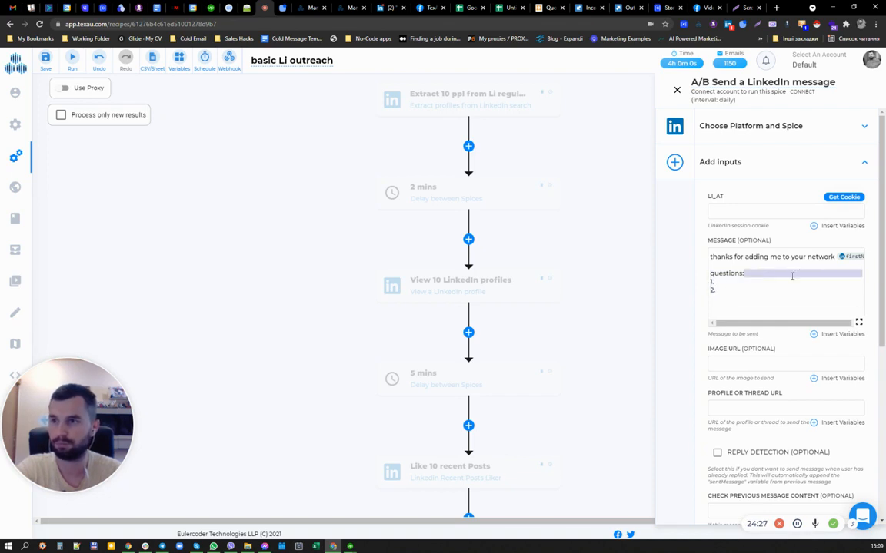
click(760, 283)
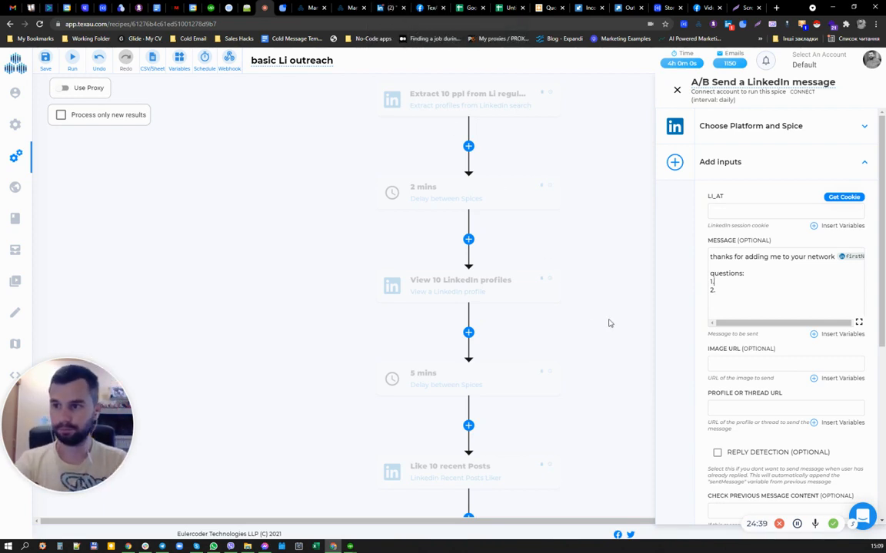
scroll(583, 298, down, 10)
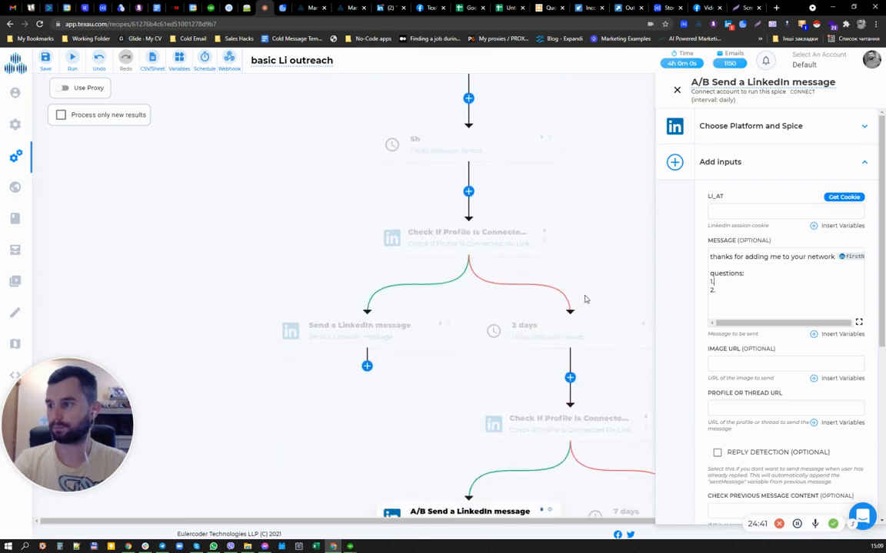
scroll(389, 311, up, 1)
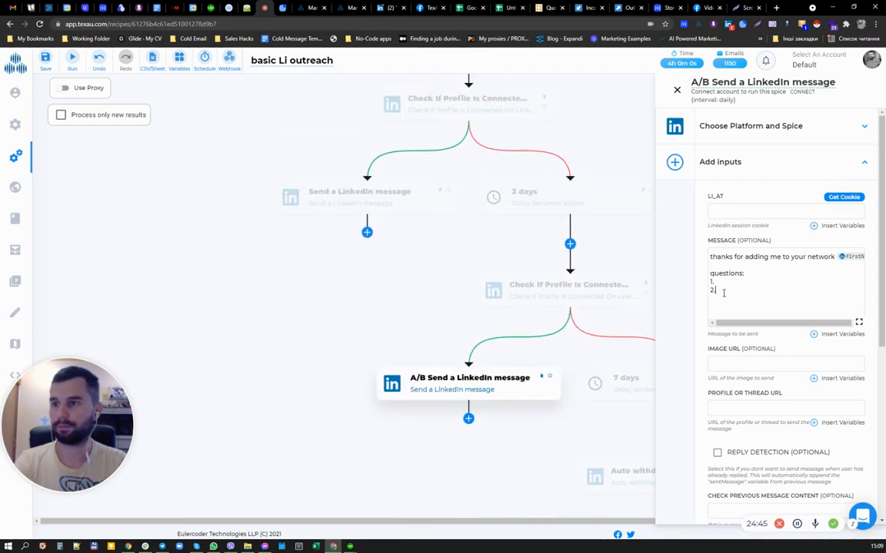
- Finish the "2." line in the A/B message and use profileUrl from the second connection check as its profile or thread URL
text(.)
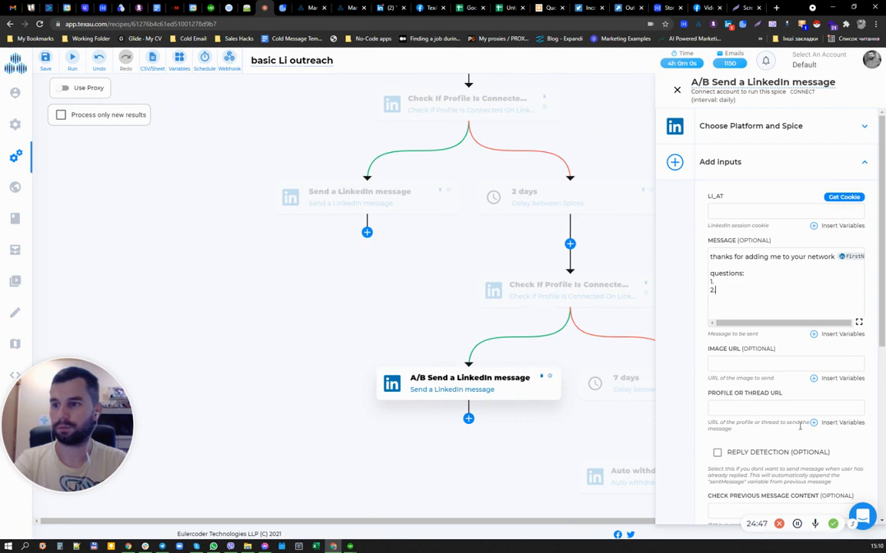
click(833, 425)
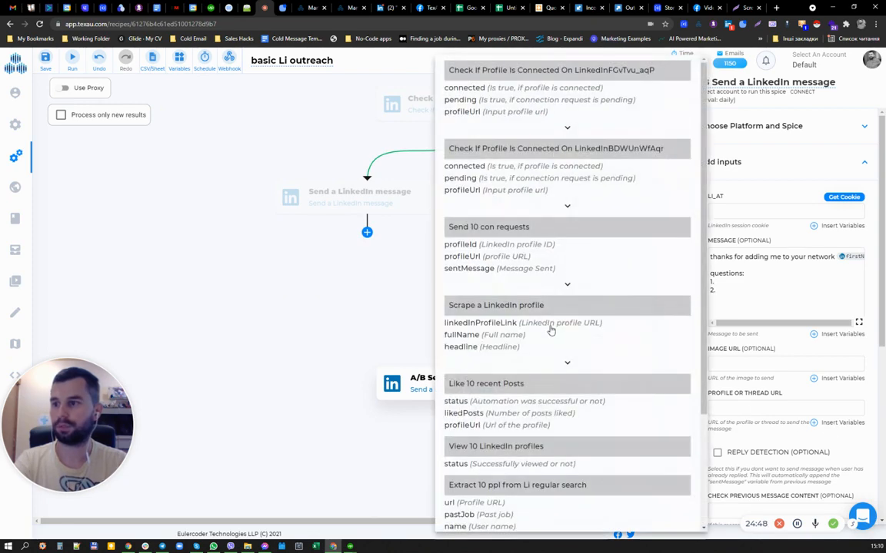
click(475, 113)
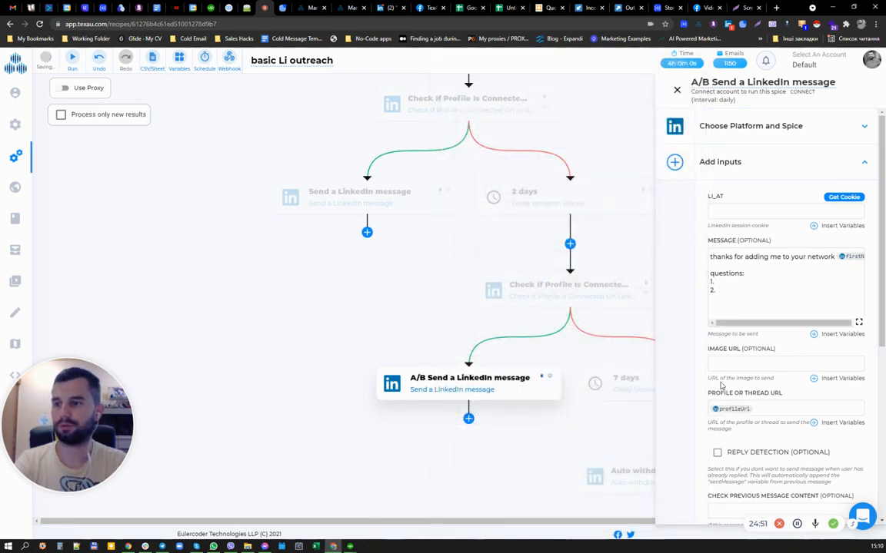
- Enable reply detection for the A/B message and check the previous message content it compares against
scroll(710, 384, down, 2)
click(717, 312)
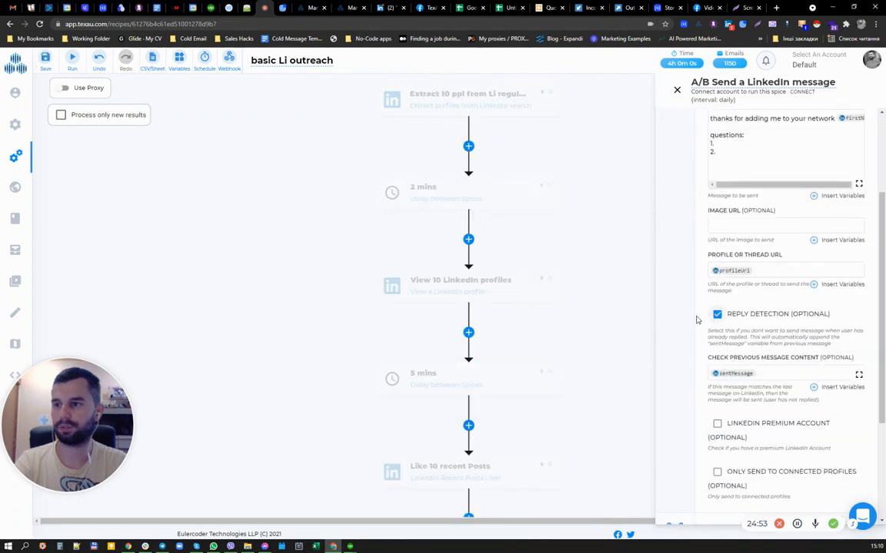
scroll(677, 308, down, 2)
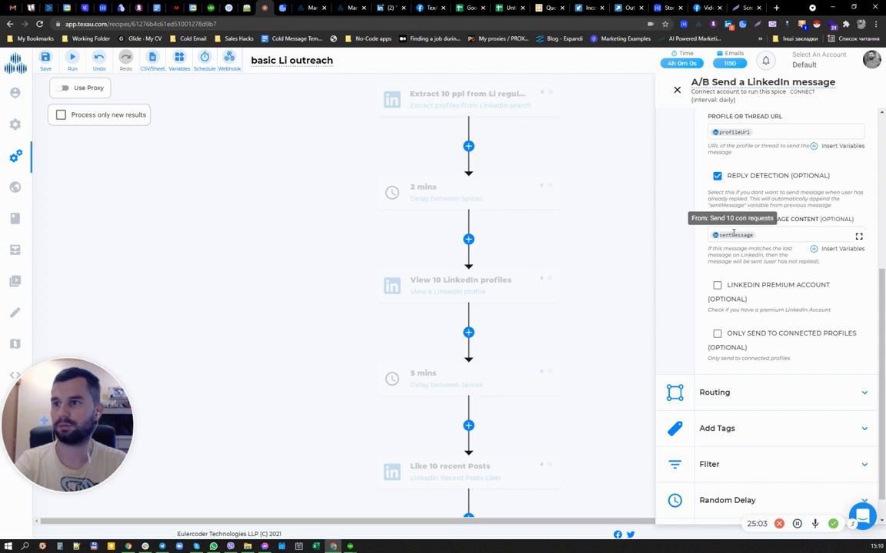
scroll(595, 280, down, 15)
scroll(605, 278, up, 5)
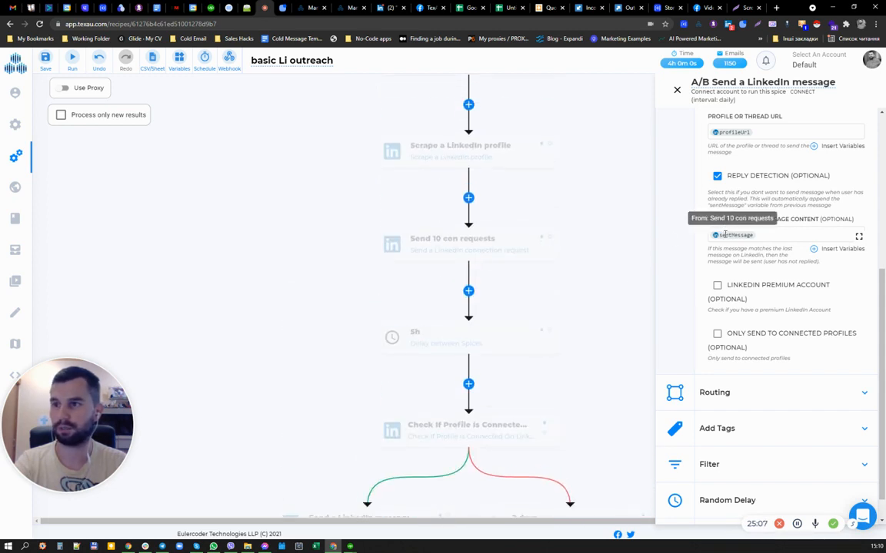
scroll(581, 310, down, 10)
scroll(300, 326, up, 4)
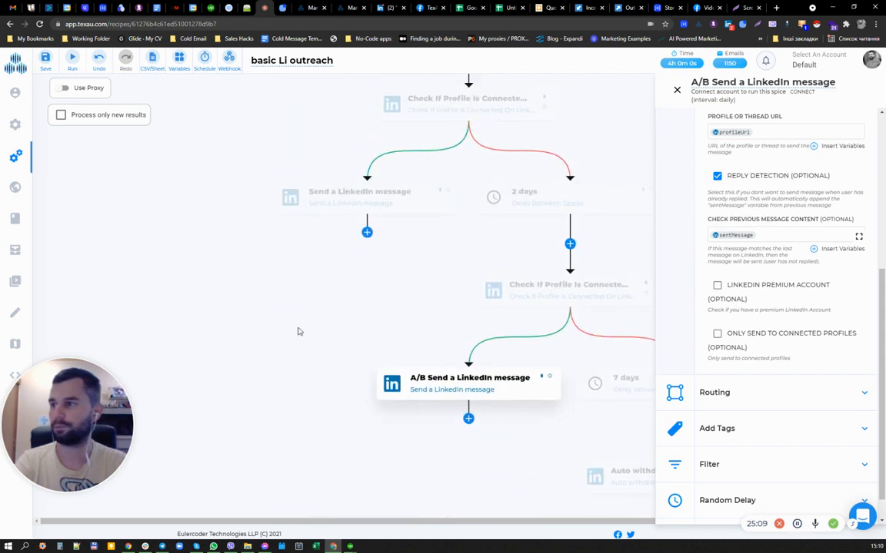
- Add a Delay between Spices after the Send a LinkedIn message spice on the first check's connected branch
click(367, 232)
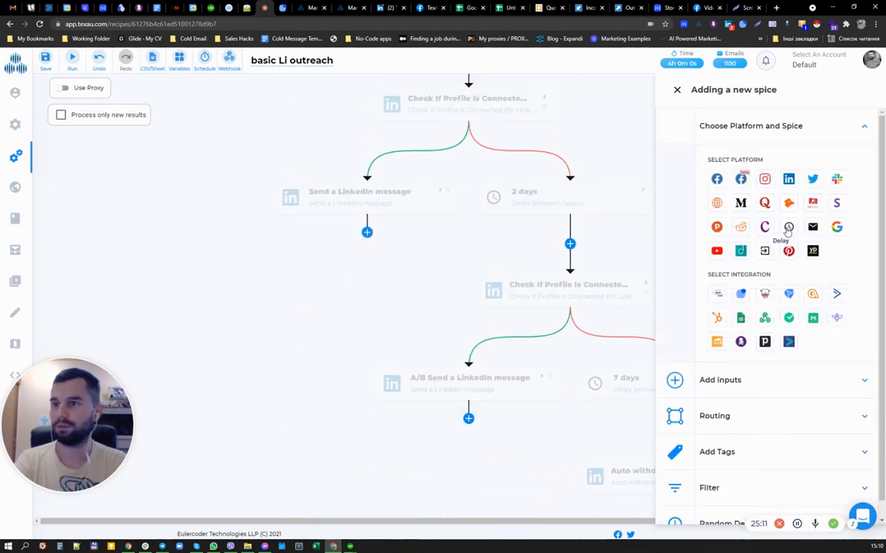
click(788, 228)
click(767, 388)
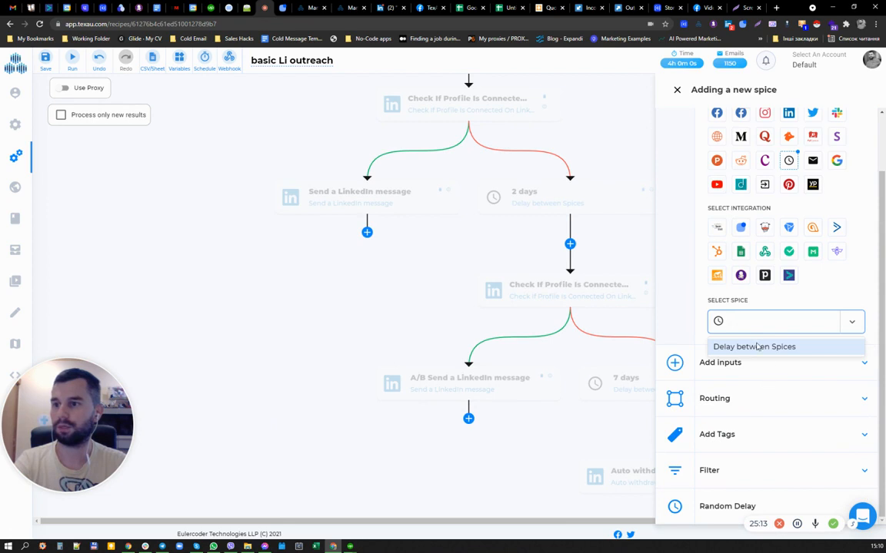
click(758, 346)
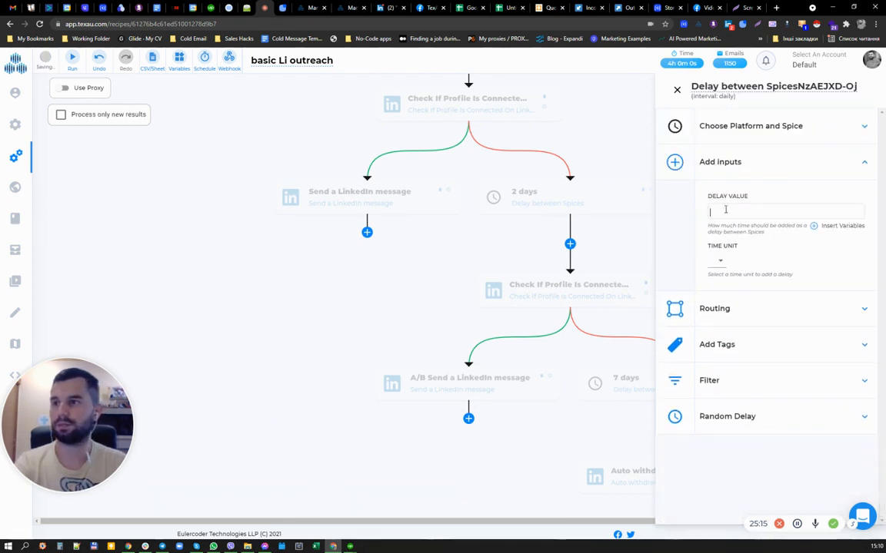
- Set the new delay to 3 with Day as the time unit and rename it "3 Days"
text(3)
click(691, 87)
text(3)
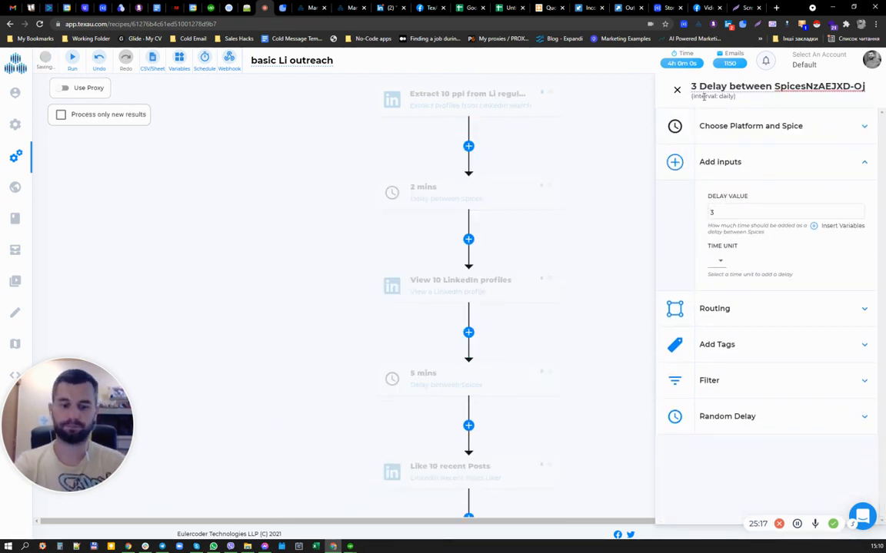
key(shift+End)
text(Days)
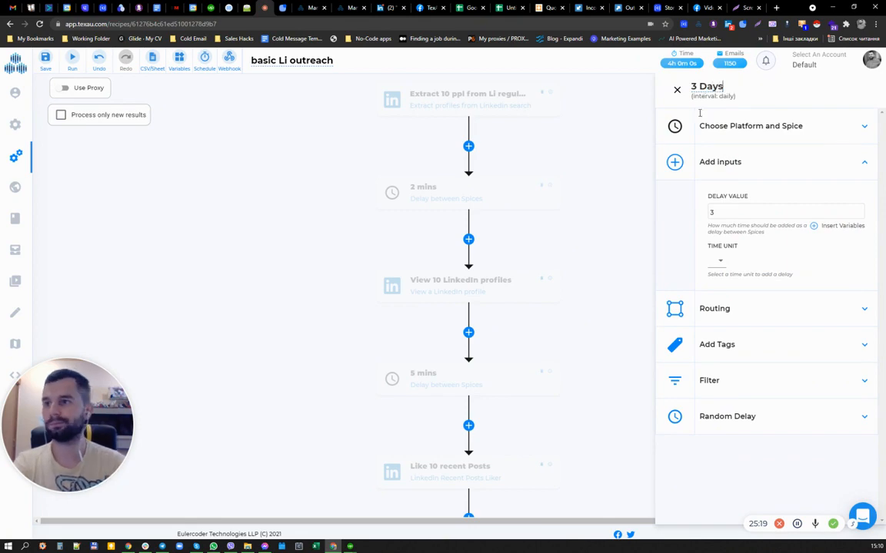
click(719, 261)
click(720, 259)
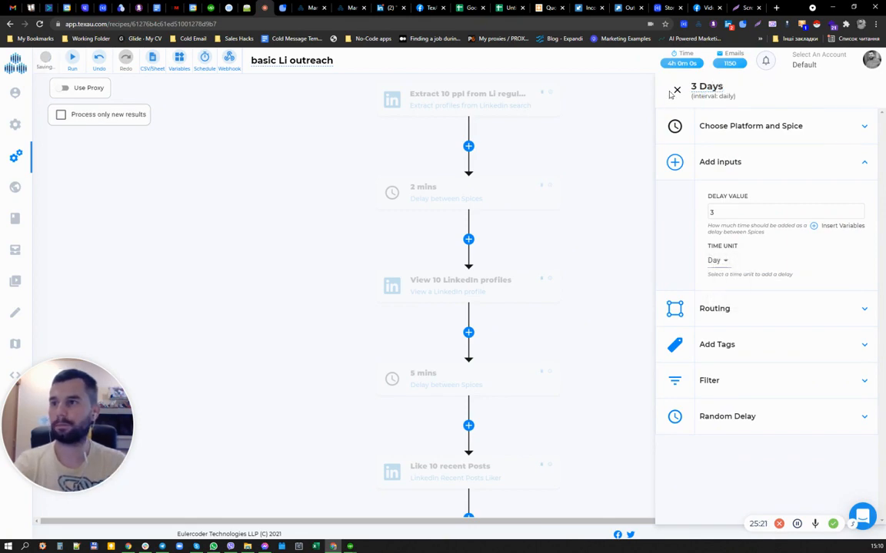
click(675, 90)
- Add a View a LinkedIn profile spice after the 3 Days delay, with profileUrl from Send a LinkedIn message as its profile URL
scroll(315, 311, down, 10)
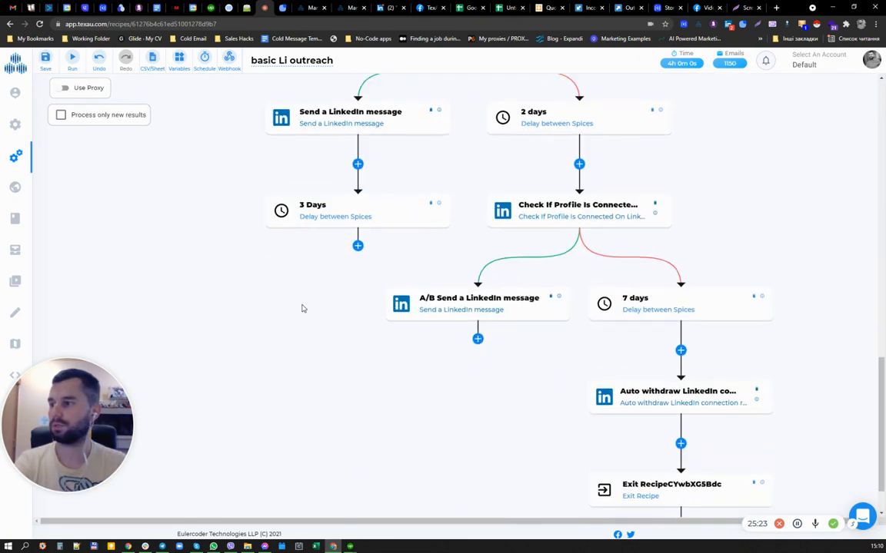
scroll(376, 292, up, 2)
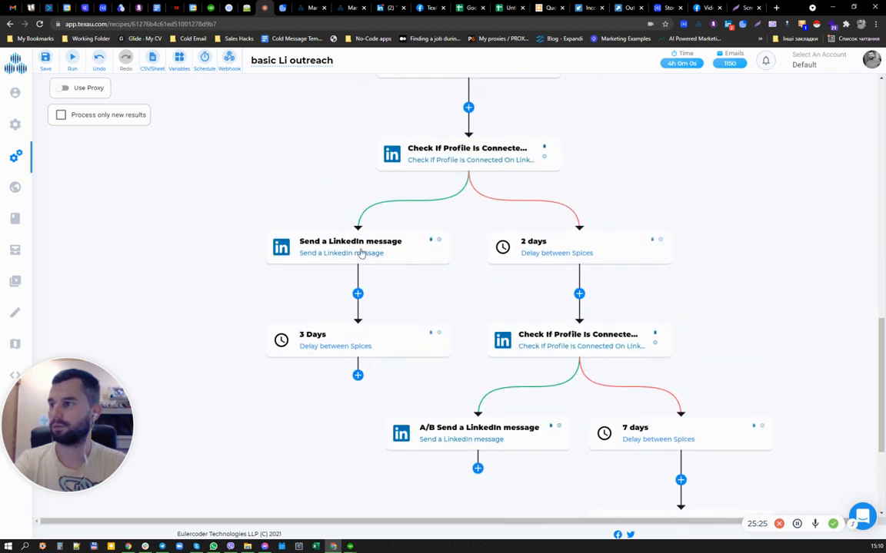
click(358, 376)
click(789, 178)
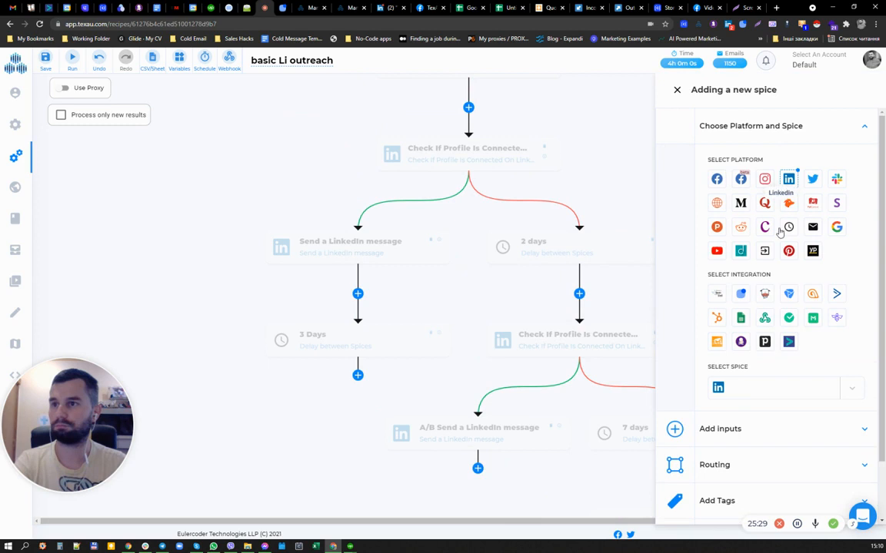
click(765, 387)
text(view)
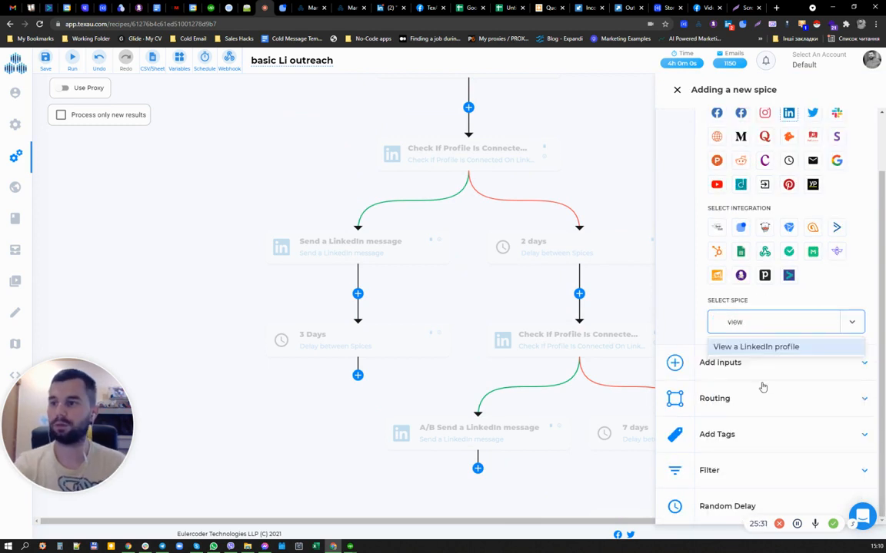
click(765, 348)
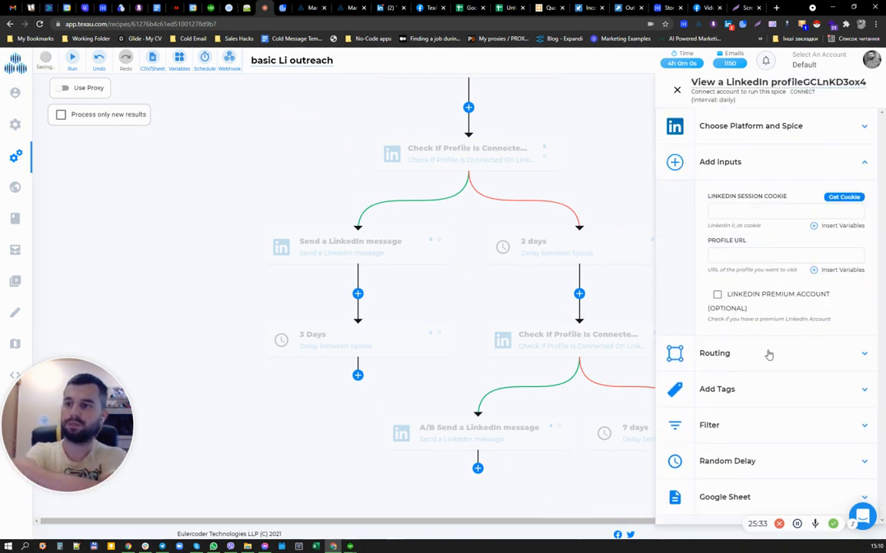
click(816, 270)
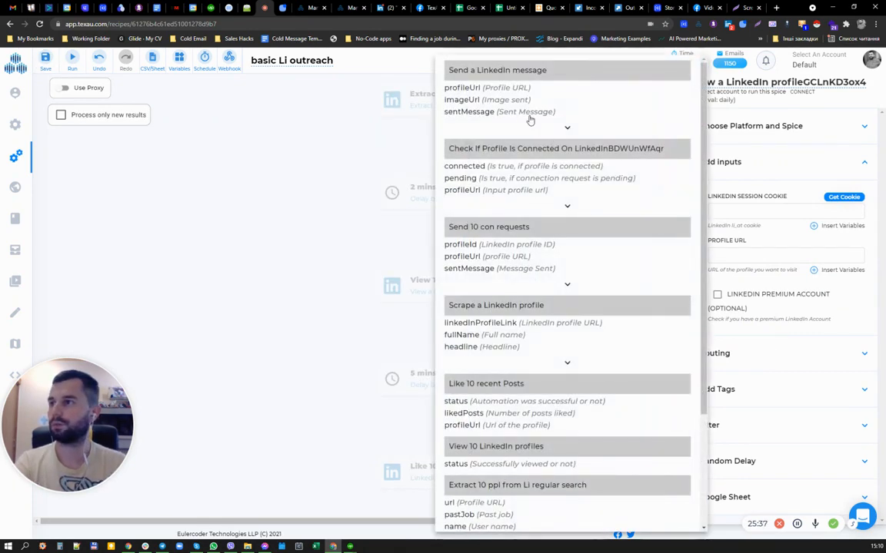
click(482, 89)
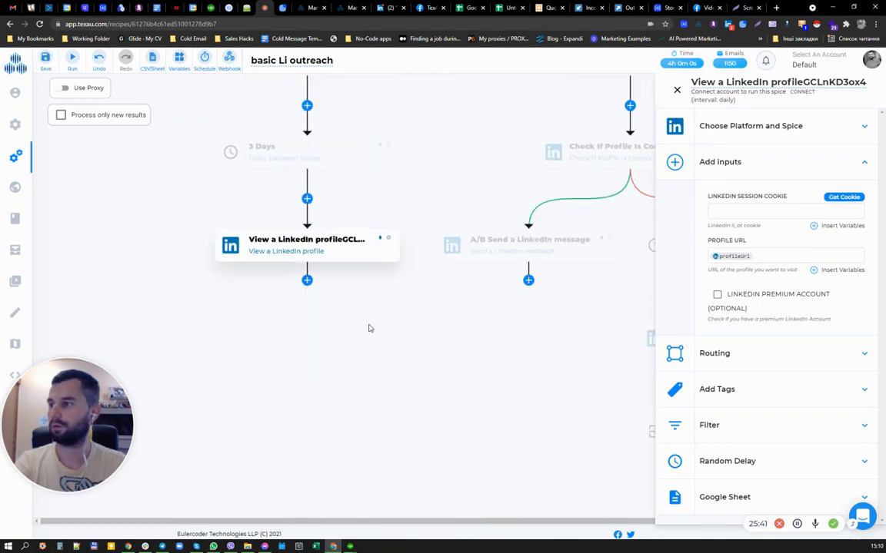
- Add a Delay between Spices of 10 minutes after the View a LinkedIn profile spice on the connected branch
click(306, 327)
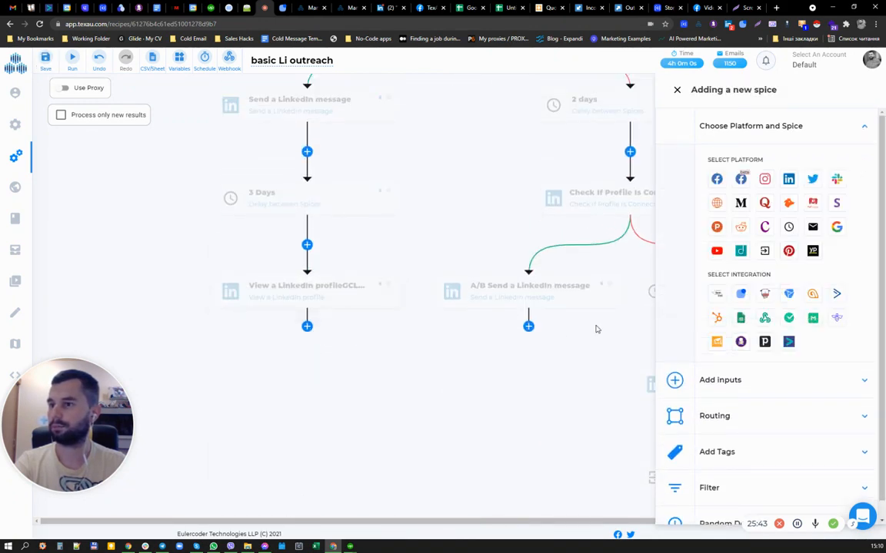
click(787, 226)
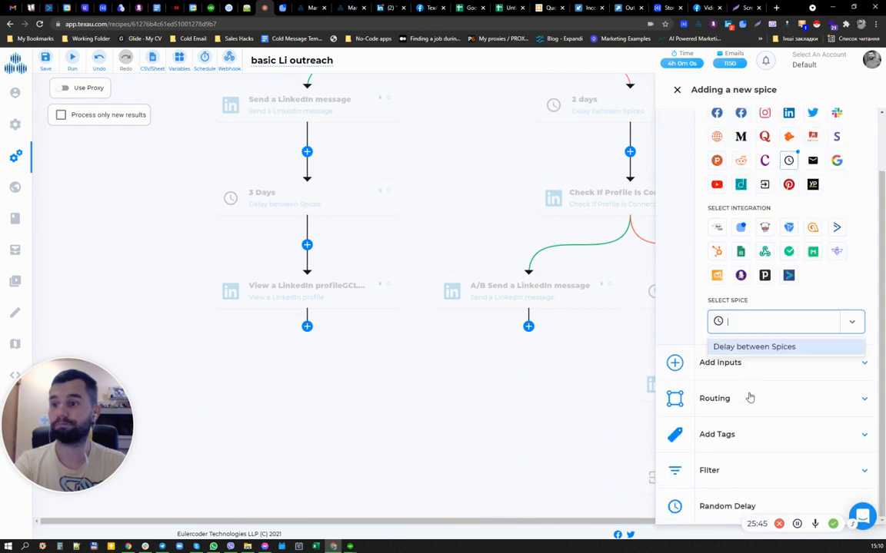
click(750, 347)
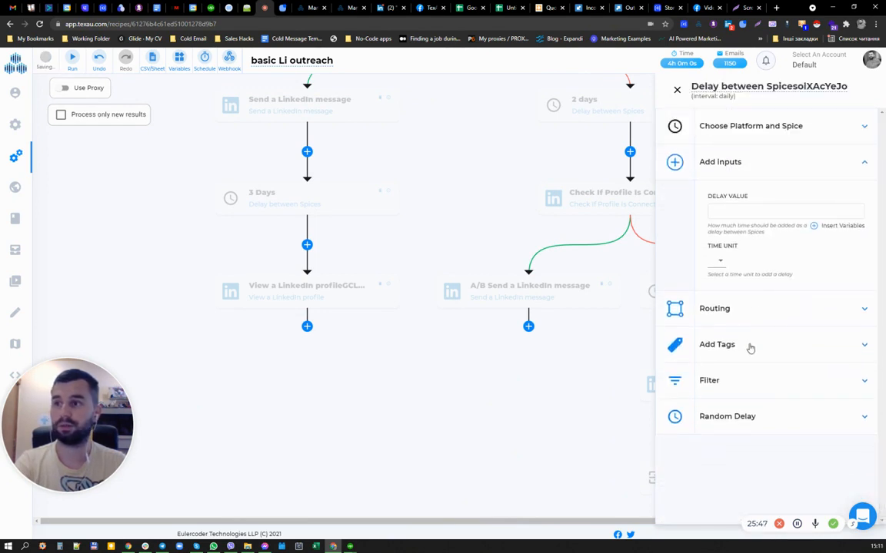
click(745, 216)
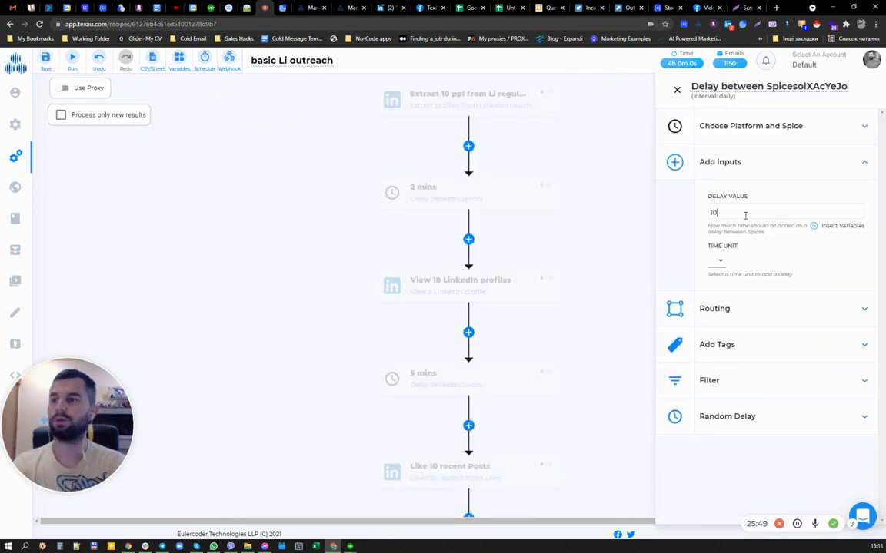
click(720, 261)
click(723, 292)
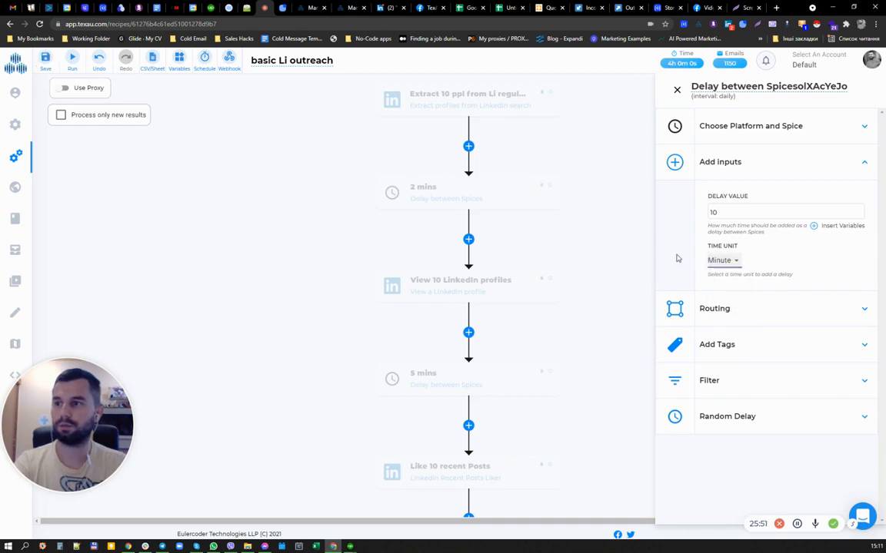
click(677, 90)
- Add an Auto endorse a LinkedIn profile spice after the 10-minute delay on the connected branch
scroll(413, 278, down, 13)
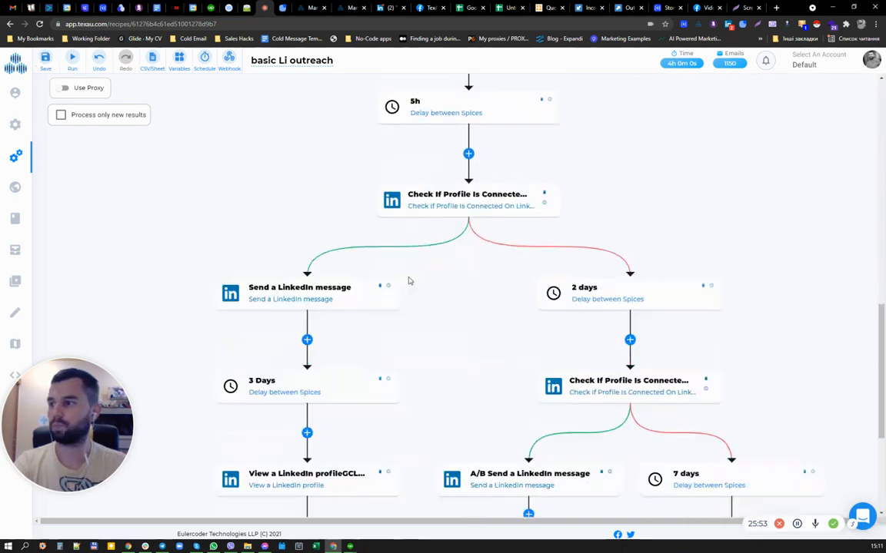
click(307, 373)
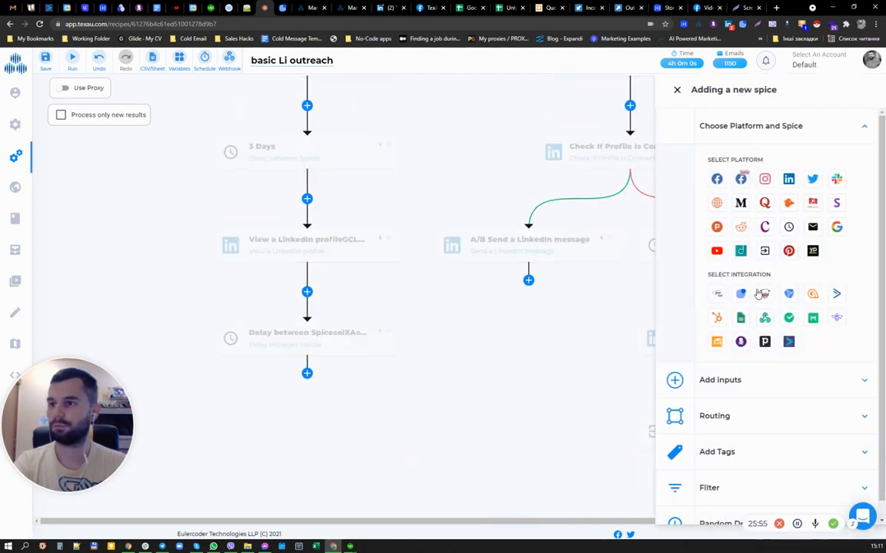
click(789, 179)
click(760, 383)
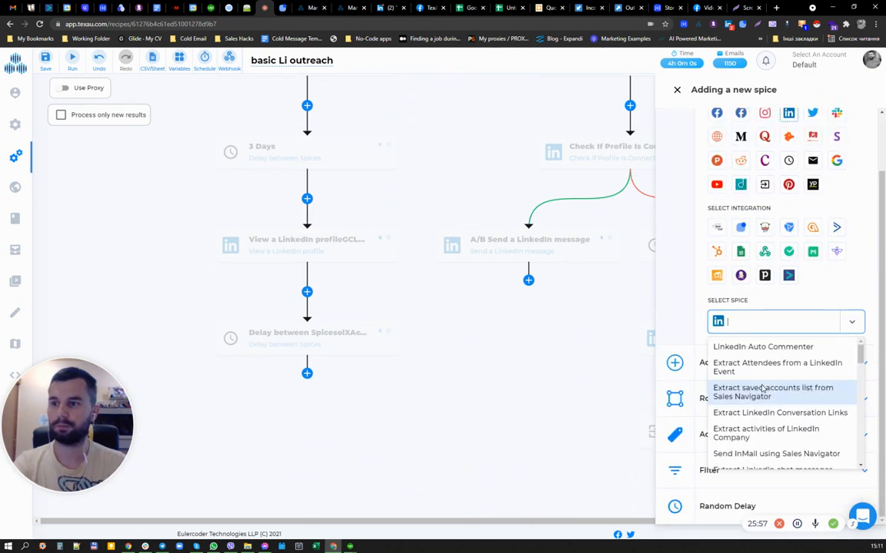
text(endo)
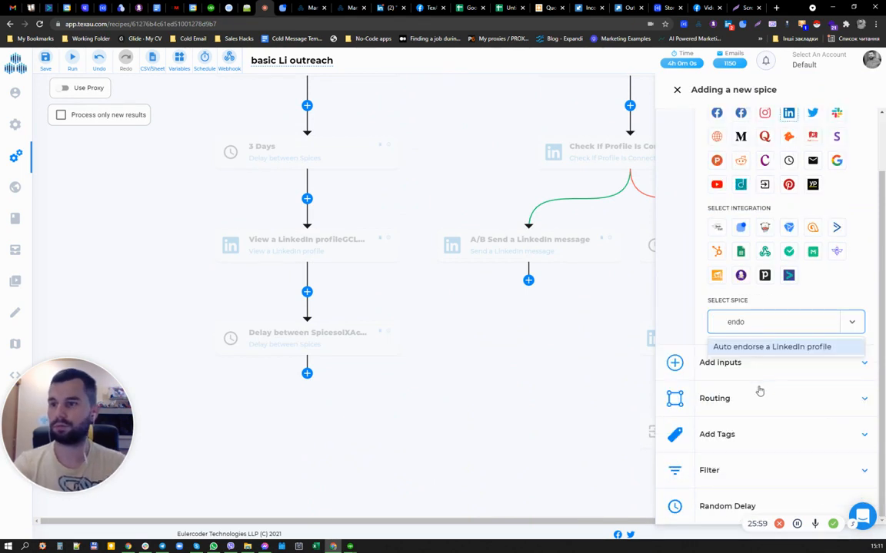
click(767, 350)
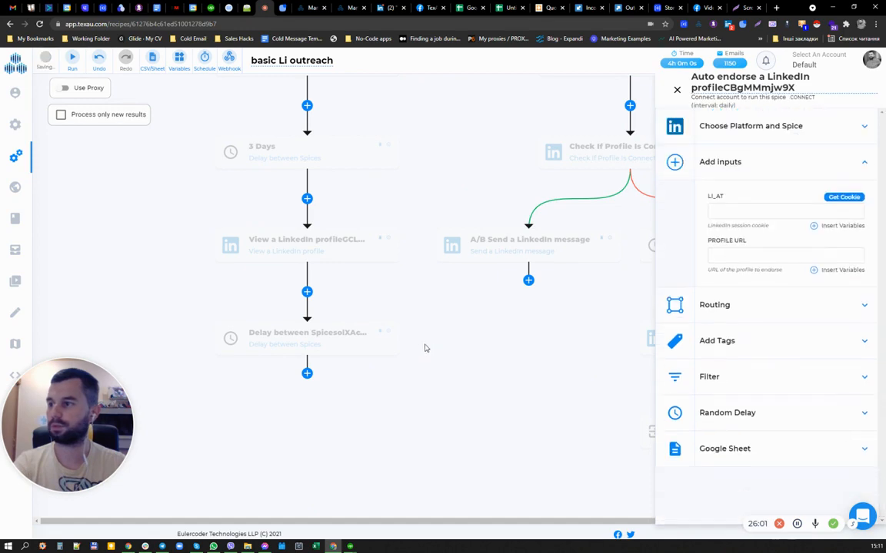
- Look up the daily limit of the endorse spice by searching "endo" in the spice limits, and return to the recipe
click(351, 8)
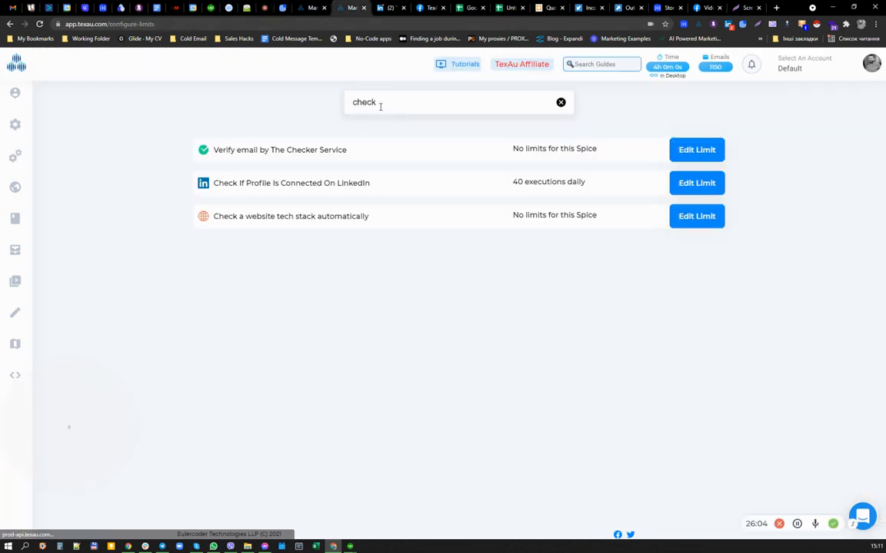
drag(380, 103, 326, 99)
text(e)
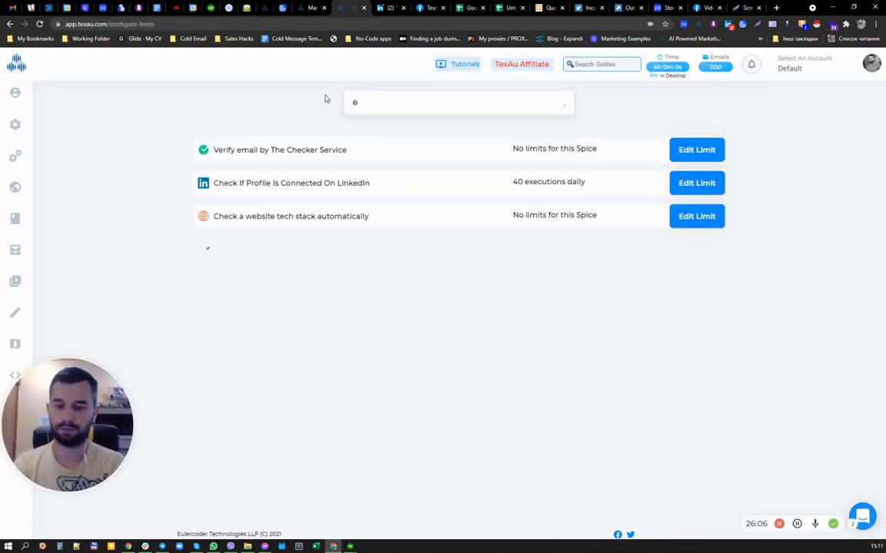
text(ndo)
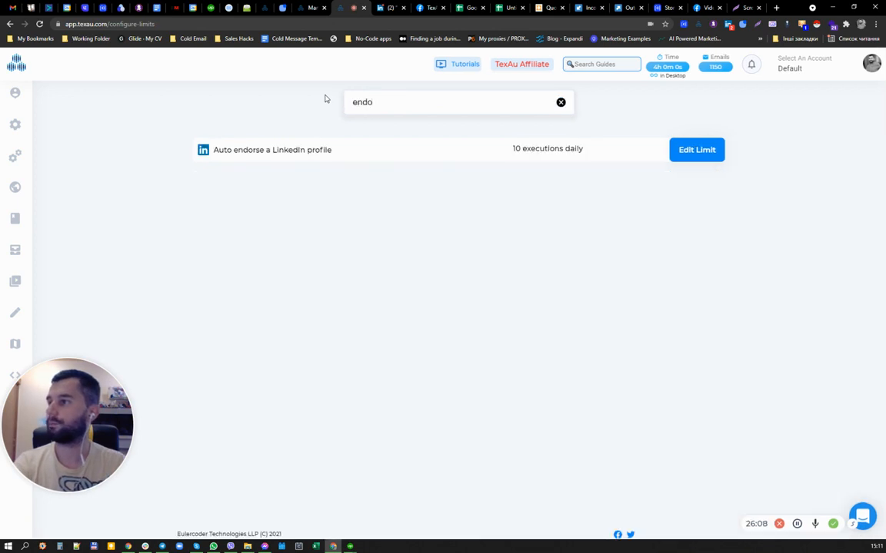
click(266, 7)
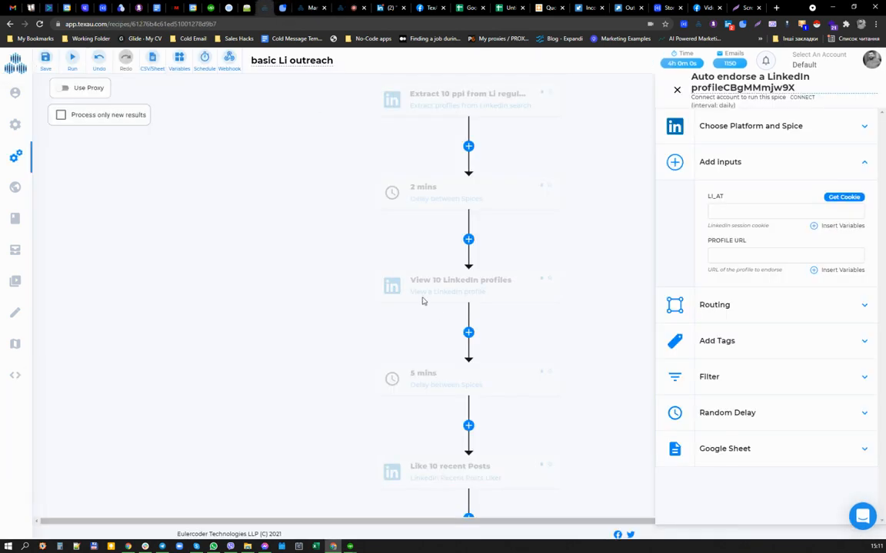
scroll(415, 303, down, 9)
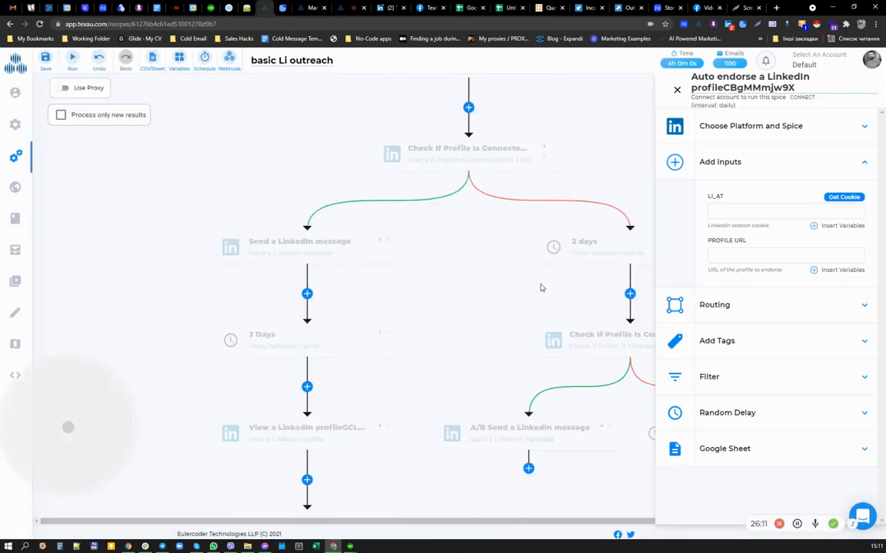
- Set the Auto endorse spice's profile URL to the profileUrl variable from Send a LinkedIn message
click(828, 269)
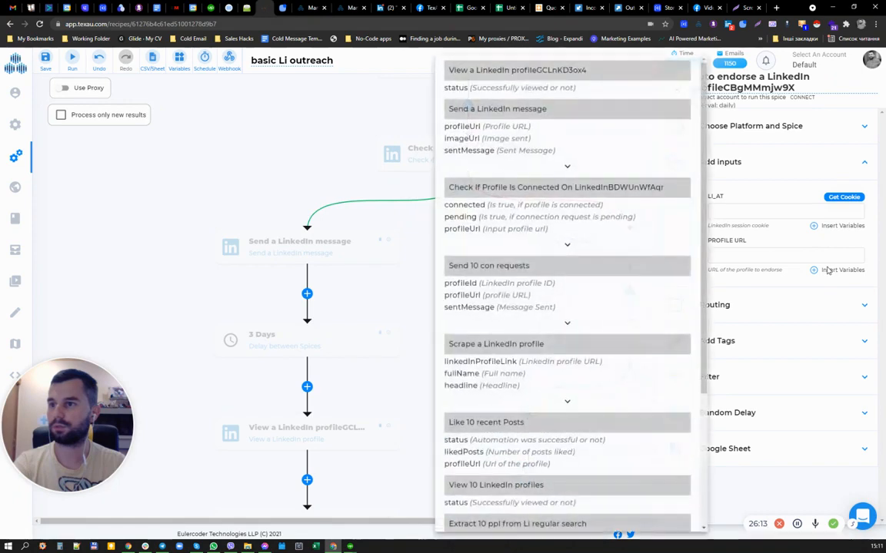
click(500, 127)
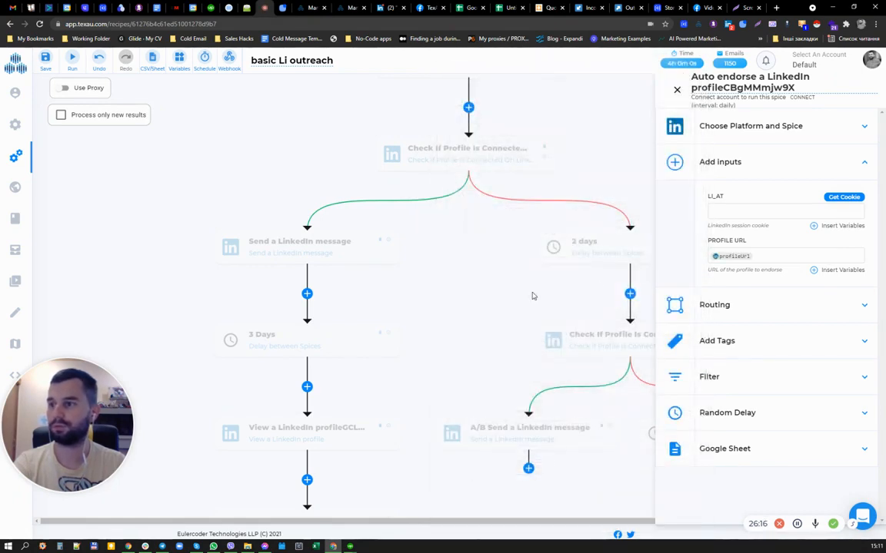
- Add a Delay between Spices of 1 day after the Auto endorse a LinkedIn profile spice
scroll(461, 323, down, 3)
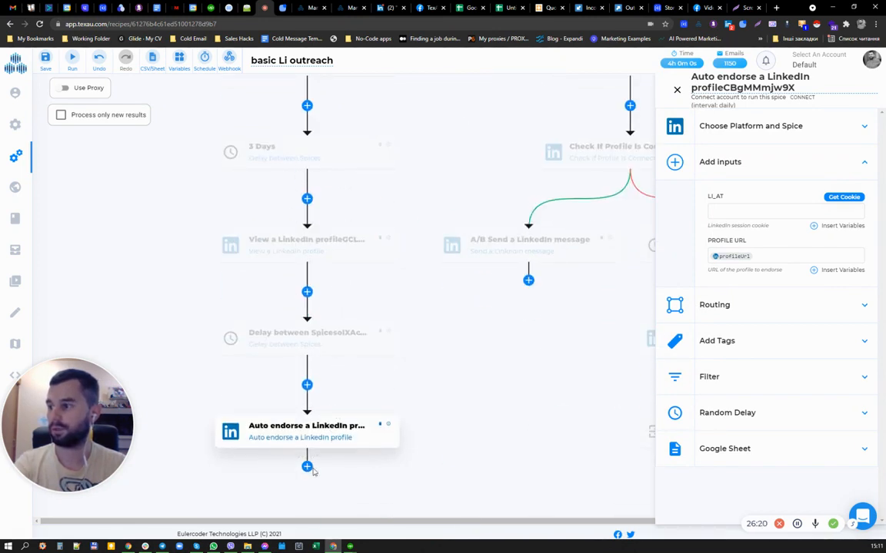
click(307, 466)
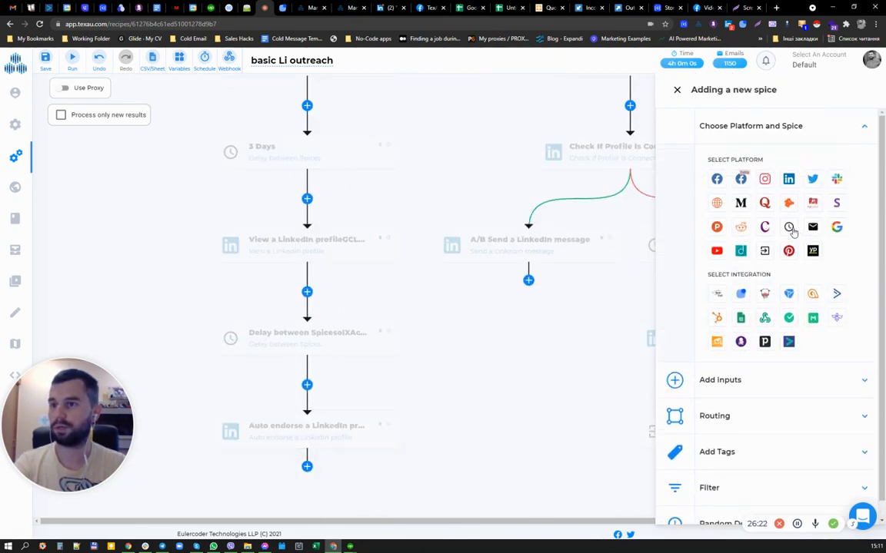
click(789, 227)
scroll(762, 356, down, 1)
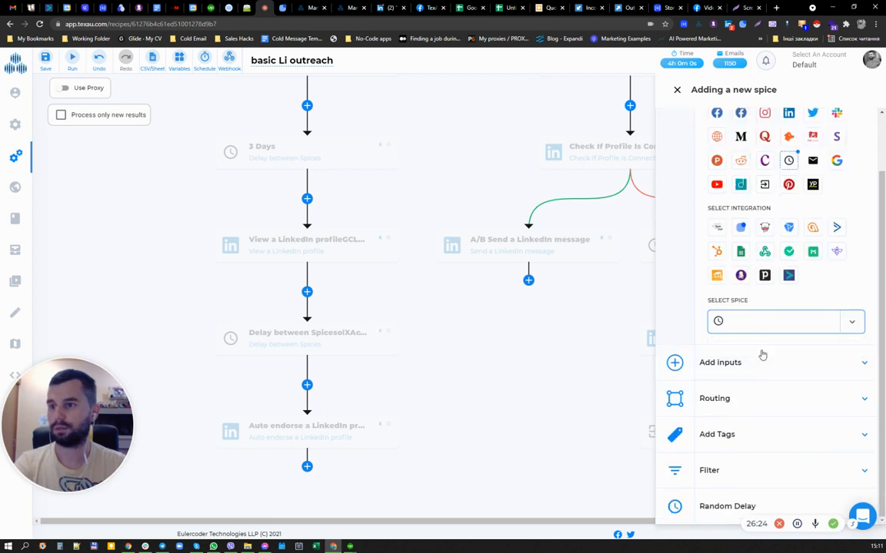
click(727, 211)
text(1)
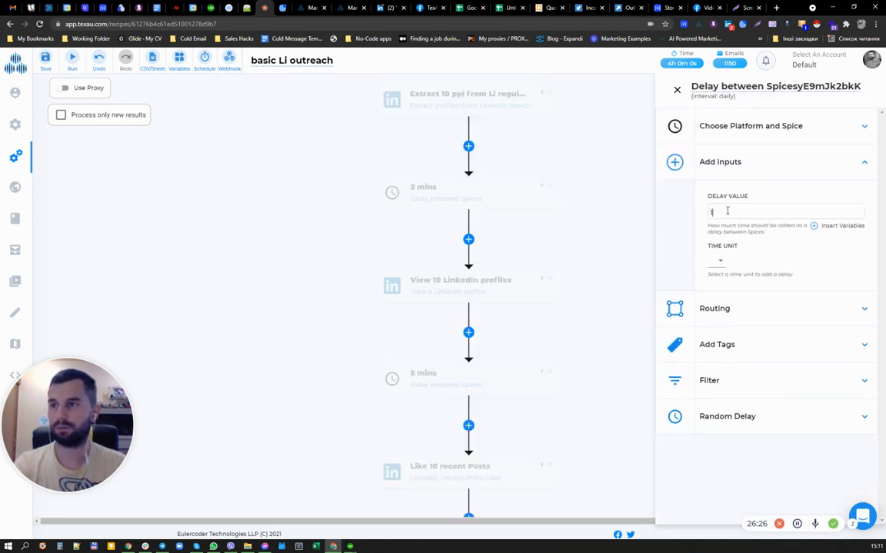
click(718, 266)
click(720, 259)
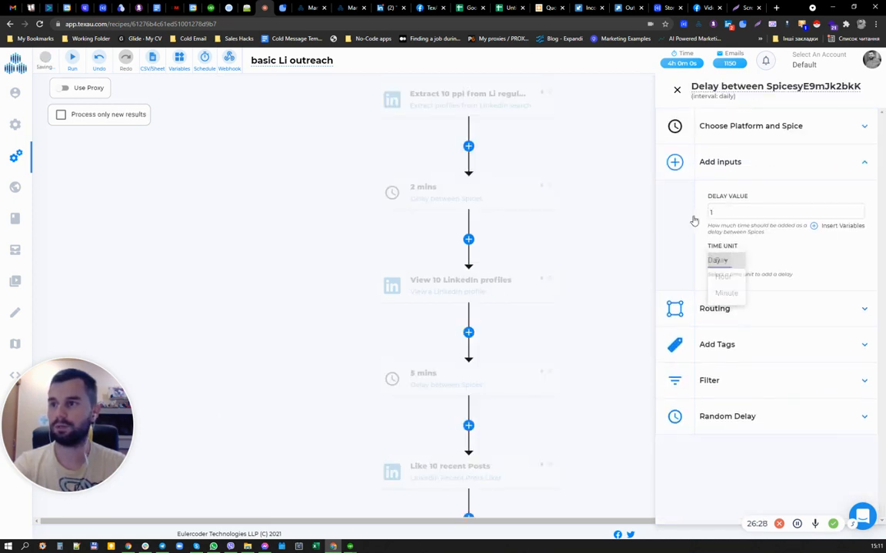
click(676, 89)
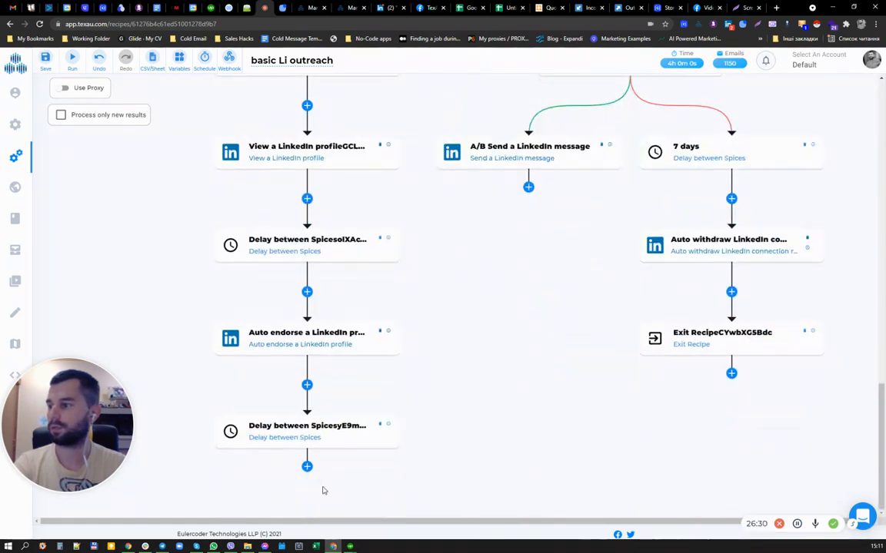
- Add a Send a LinkedIn message spice after the 1-day delay on the connected branch
click(307, 467)
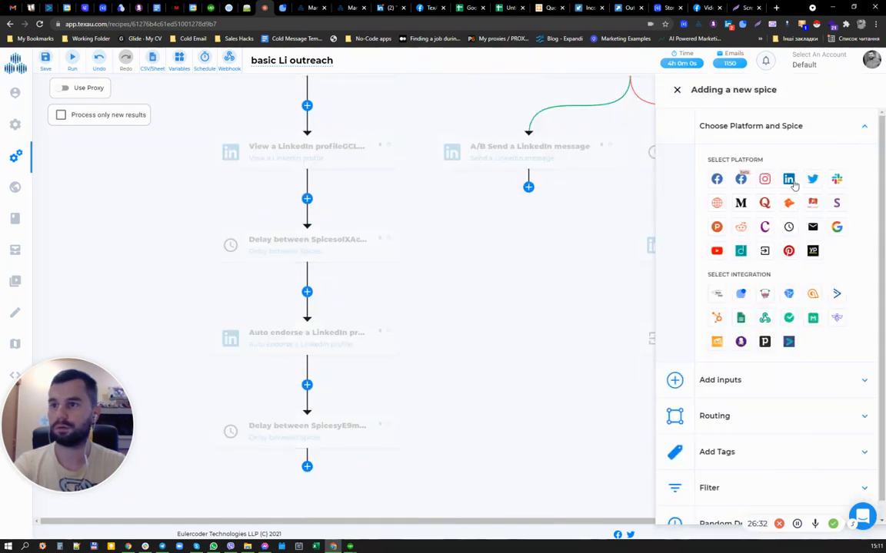
click(790, 180)
click(767, 382)
text(m)
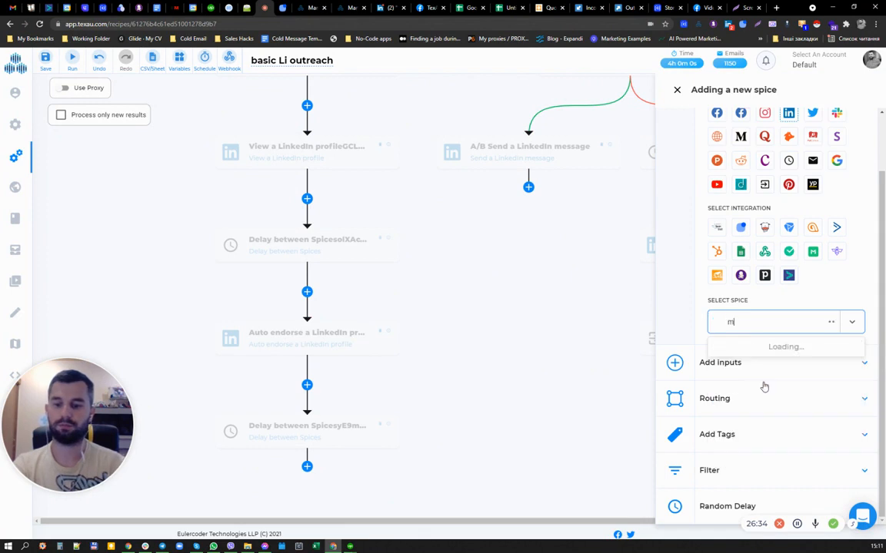
text(essage)
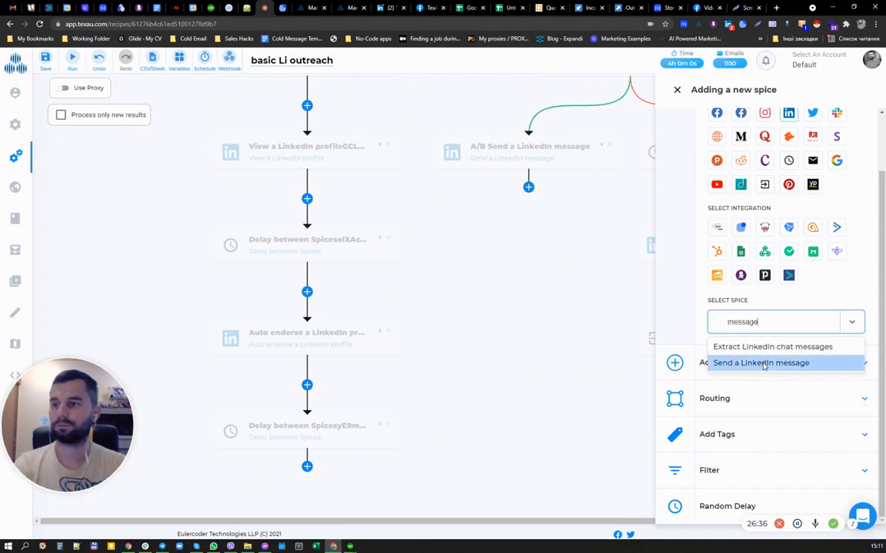
click(769, 362)
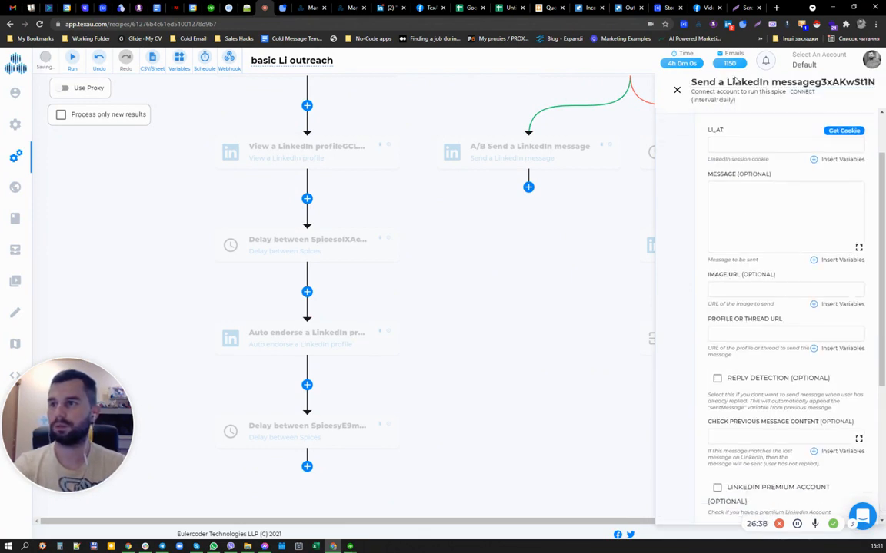
- Rename the new Send a LinkedIn message spice as "Last message"
click(730, 80)
key(Home)
key(ctrl+shift+Right)
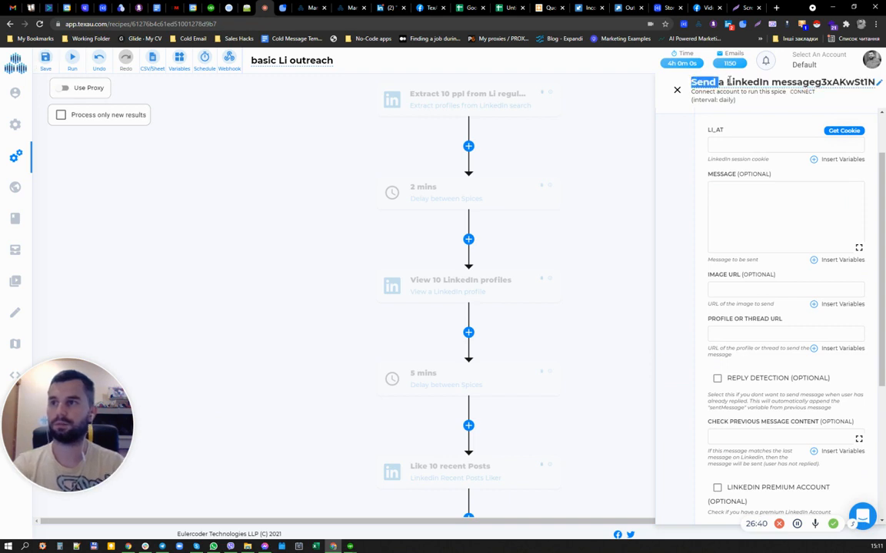
key(BackSpace)
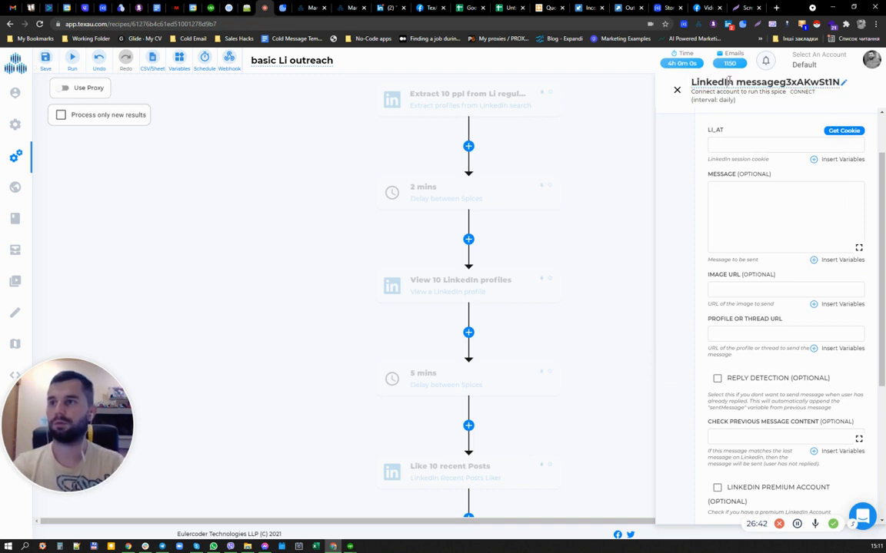
shift+click(728, 81)
text(Last)
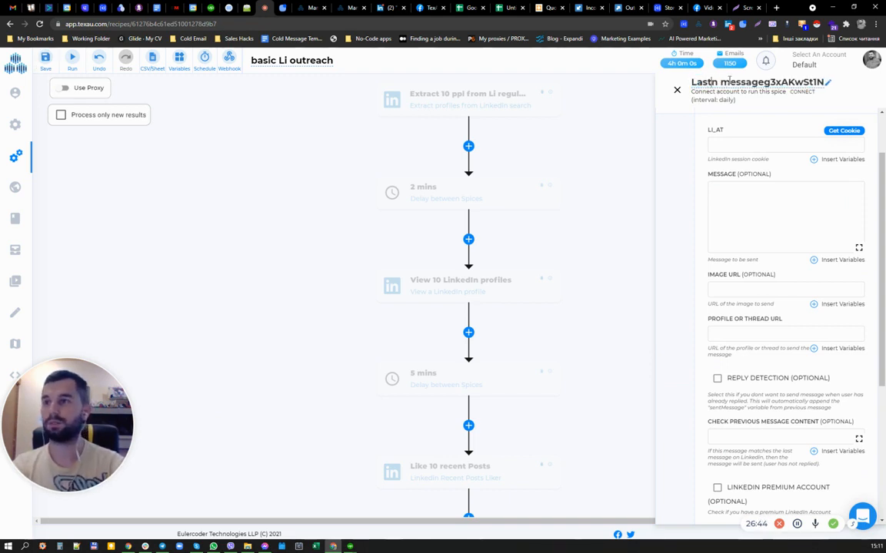
key(Delete)
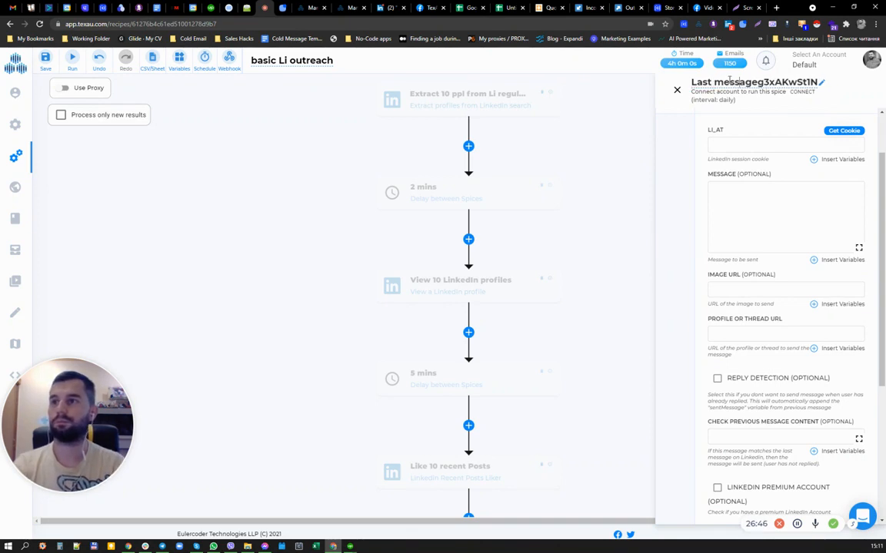
key(Delete)
key(Delete)
key(Delete)
key(Delete)
key(Delete)
key(Delete)
key(Delete)
key(Delete)
key(Delete)
key(Delete)
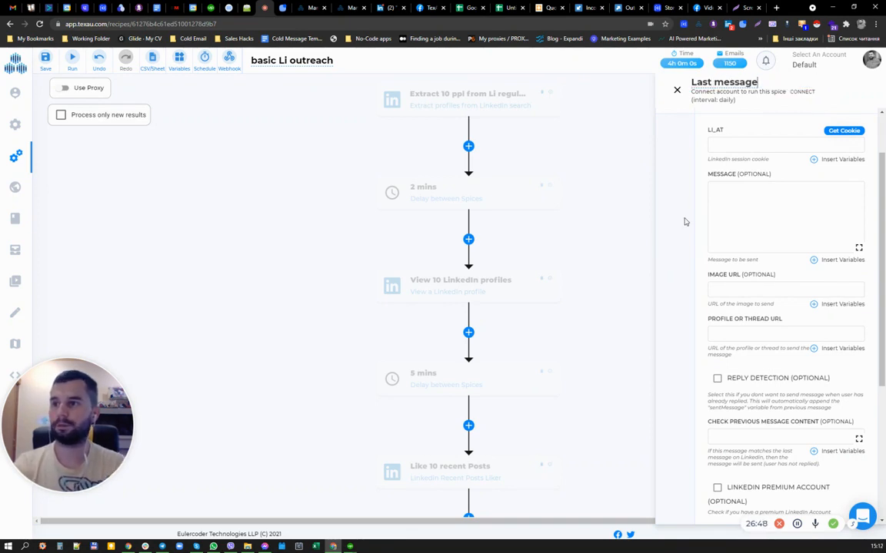
- Set the Last message spice's profile or thread URL to url from Auto endorse a LinkedIn profile, and enable reply detection
click(819, 349)
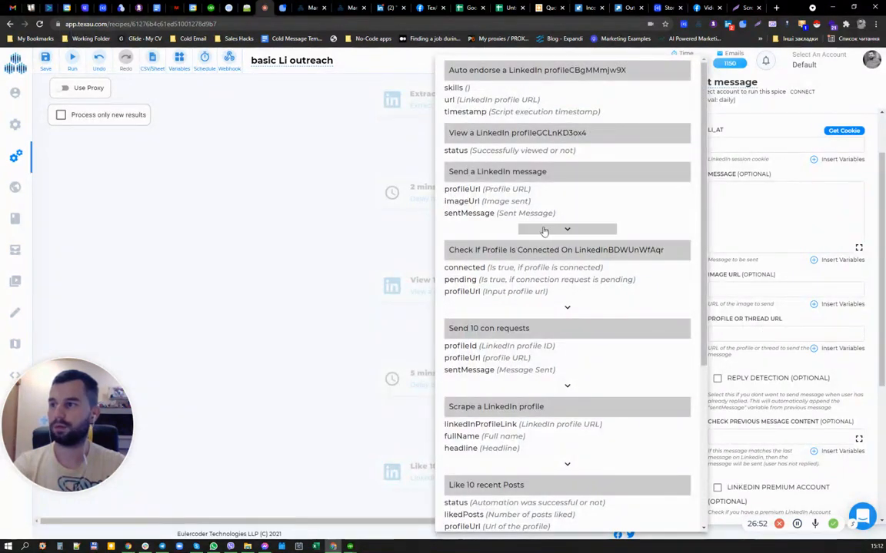
click(454, 101)
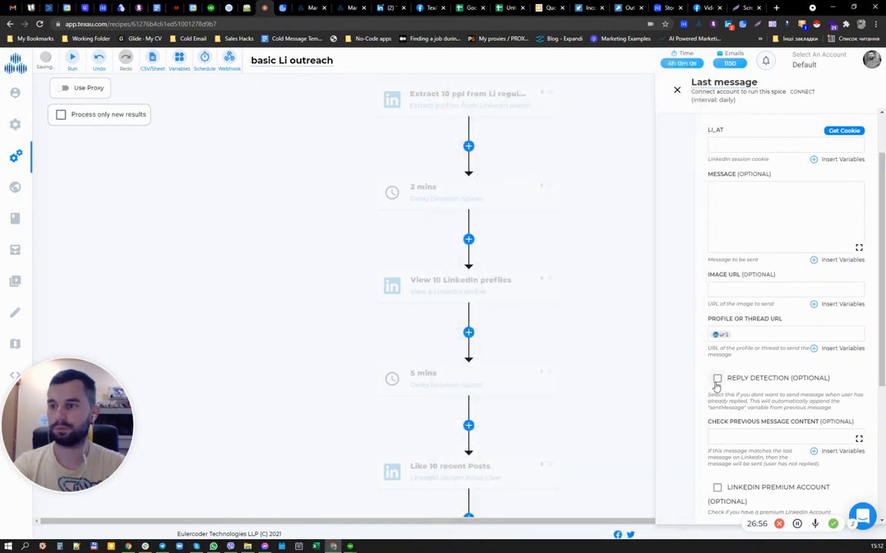
click(717, 378)
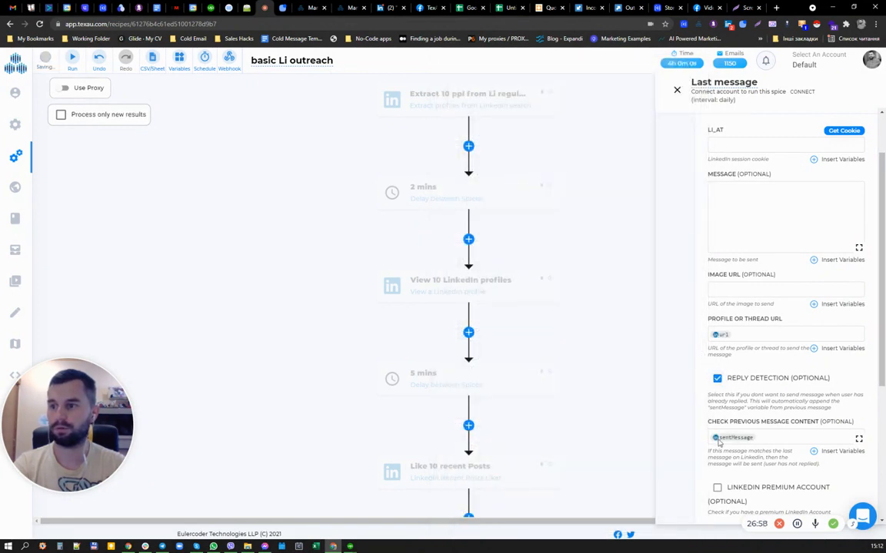
scroll(586, 374, down, 10)
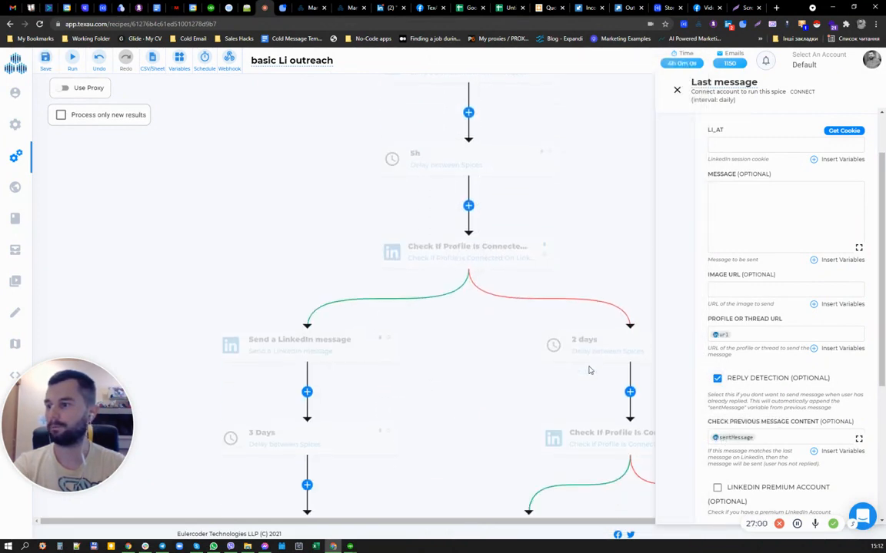
scroll(589, 370, down, 3)
scroll(259, 226, up, 1)
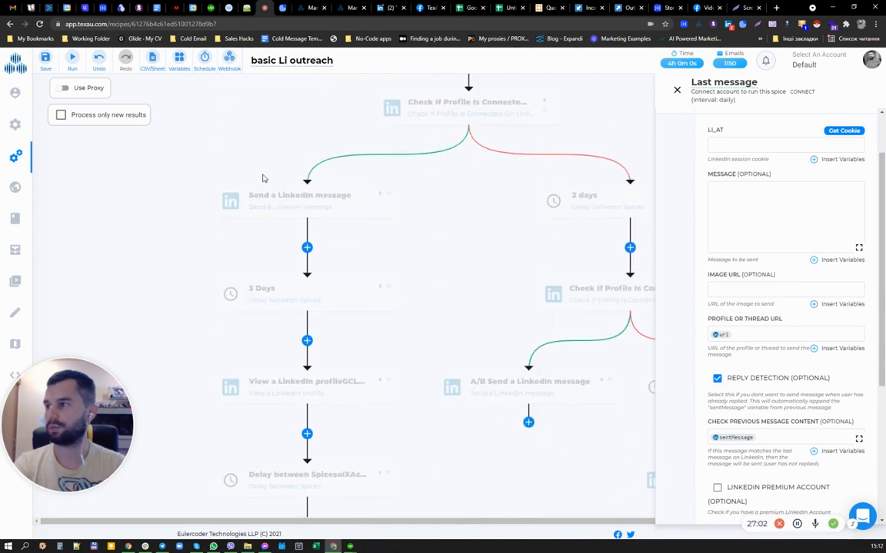
scroll(792, 392, down, 3)
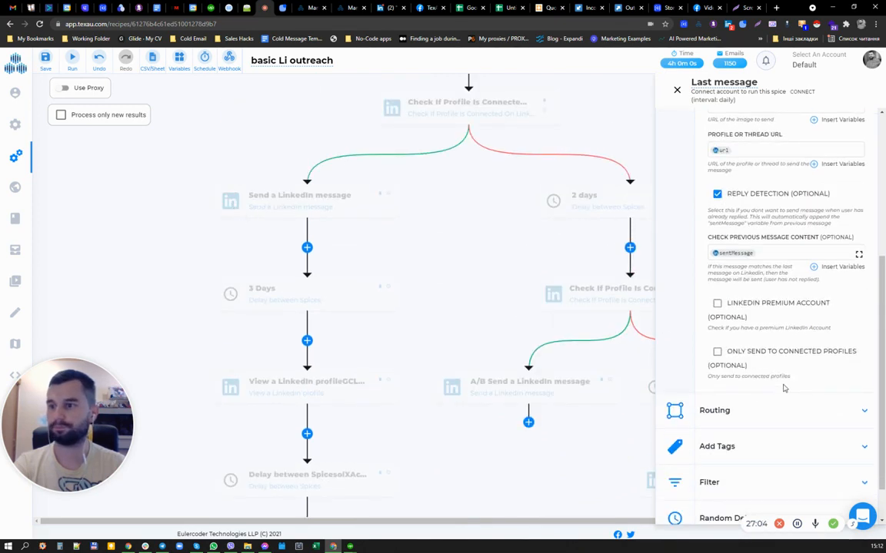
- Add an Exit Recipe spice after Last message and strip the random suffix so its name is "Exit Recipe"
scroll(427, 323, down, 5)
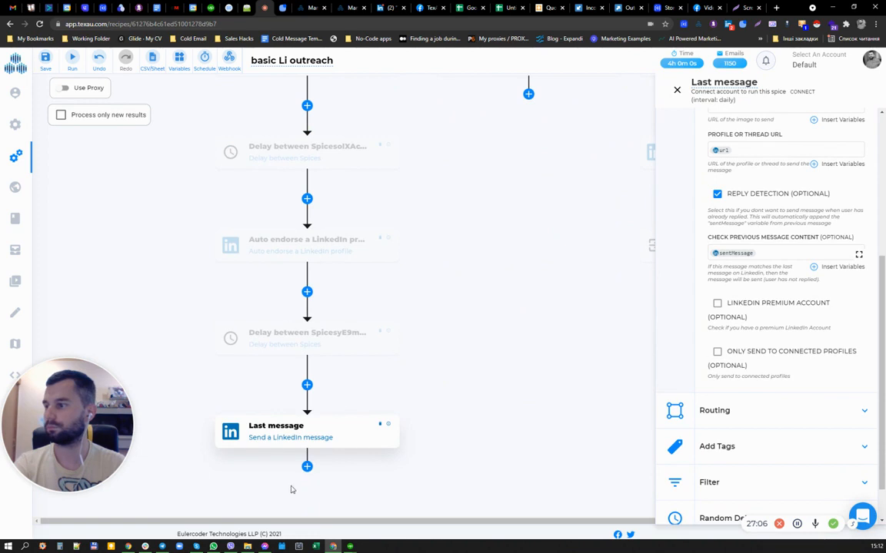
click(306, 469)
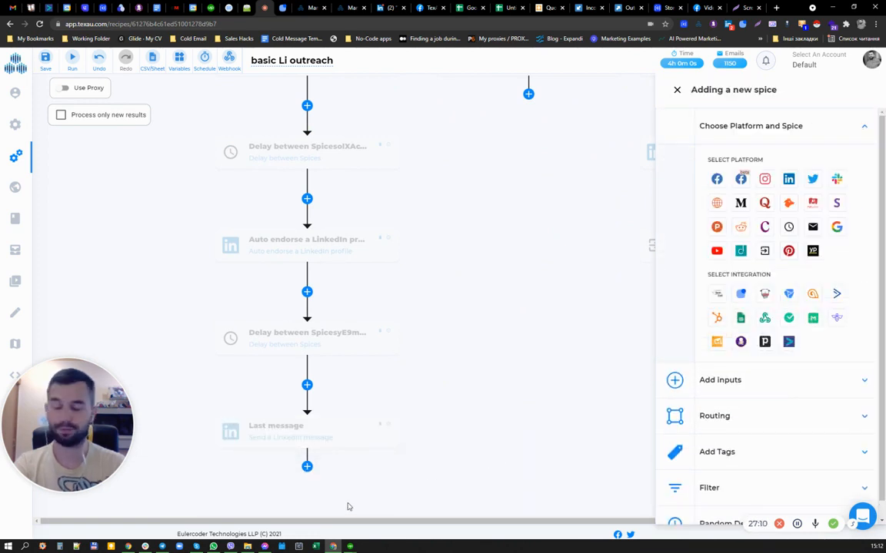
click(761, 254)
click(747, 391)
click(747, 351)
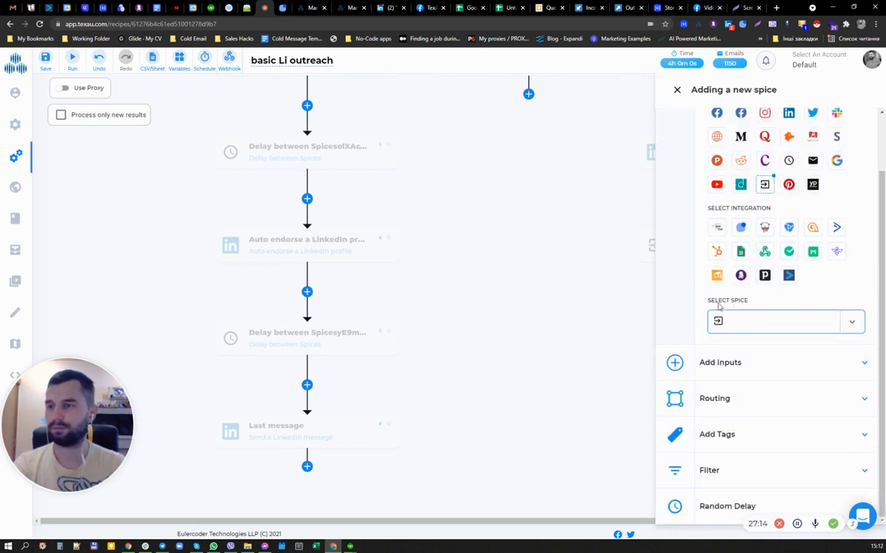
key(shift+End)
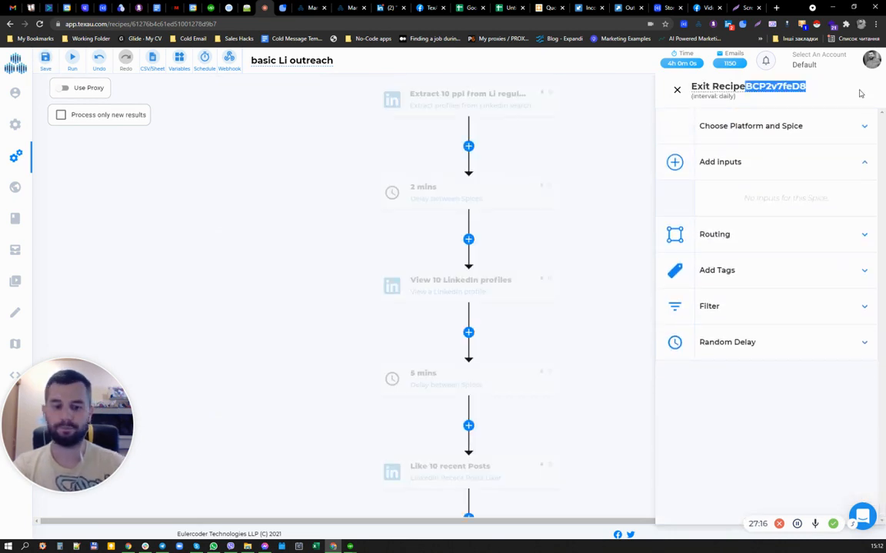
key(Delete)
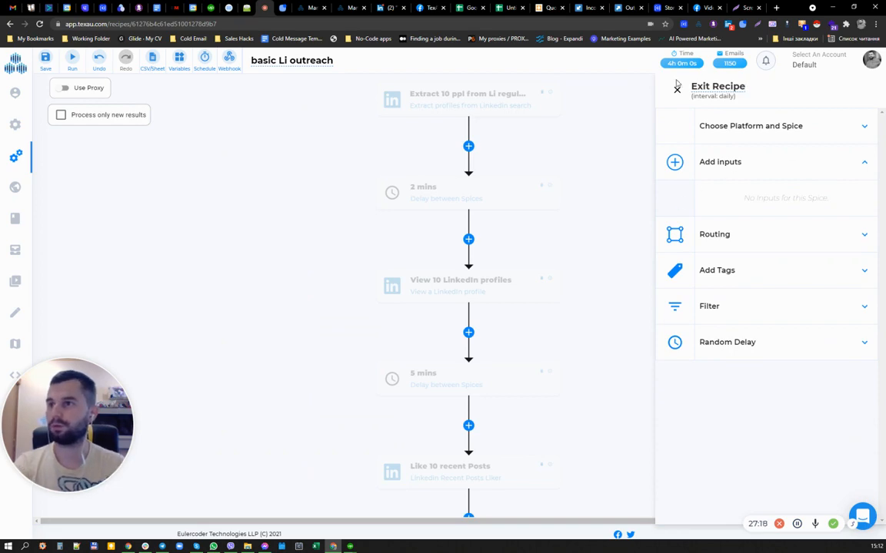
click(676, 87)
- Review the sequence of spices on the connected branch and compare it with the A/B message branch
scroll(583, 273, down, 10)
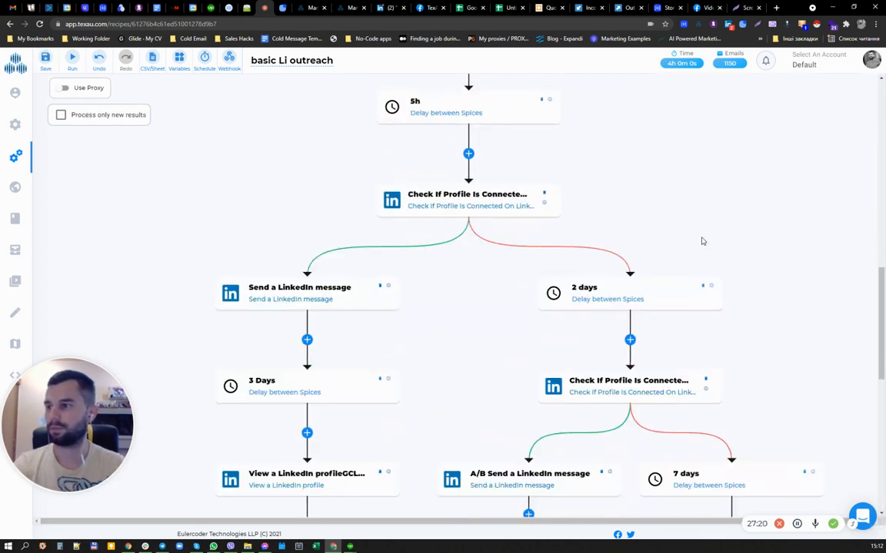
scroll(565, 263, down, 6)
scroll(512, 259, up, 1)
scroll(431, 265, up, 3)
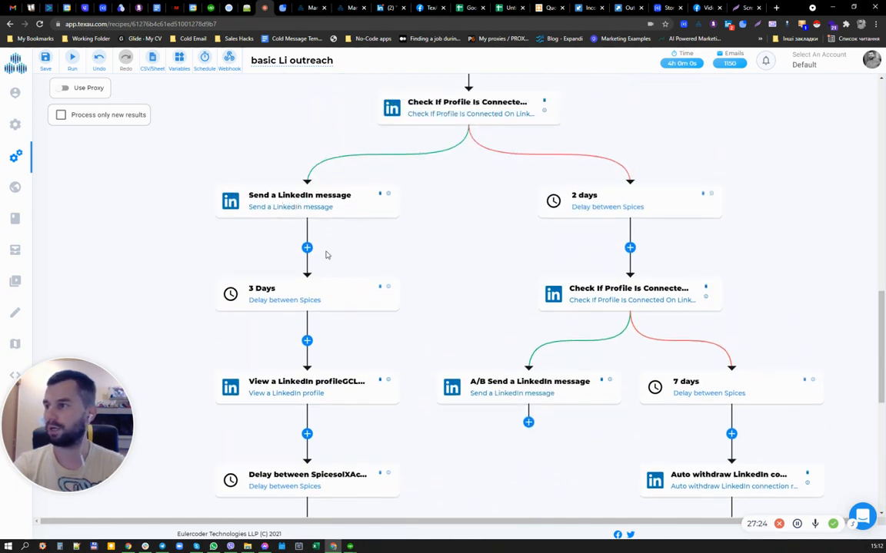
scroll(326, 255, down, 5)
scroll(290, 409, up, 3)
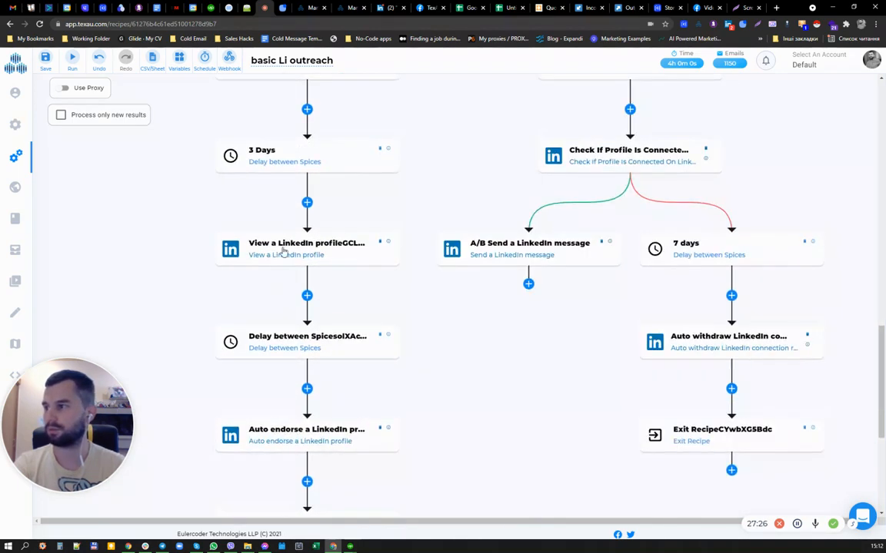
scroll(288, 269, down, 4)
scroll(400, 369, up, 4)
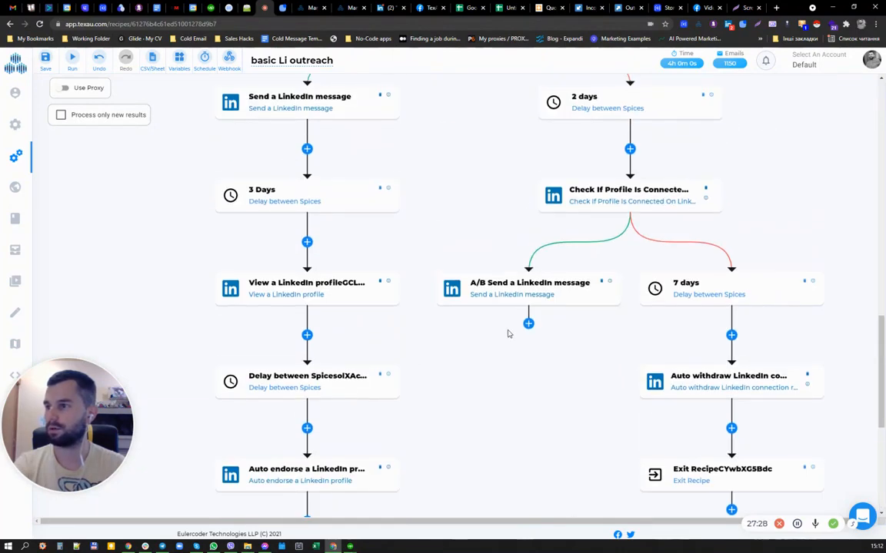
- Add a Delay between Spices after A/B Send a LinkedIn message, with delay value 5 and time unit Day
click(528, 324)
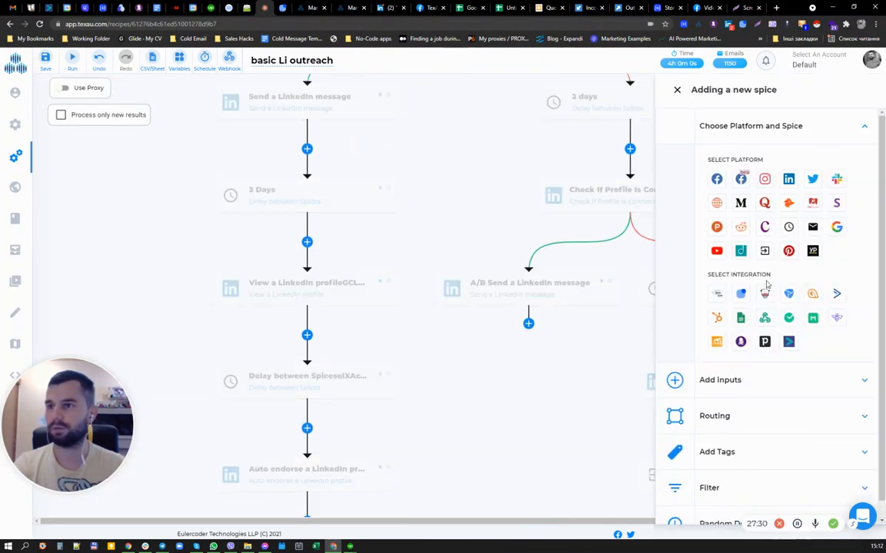
click(788, 226)
scroll(754, 354, down, 1)
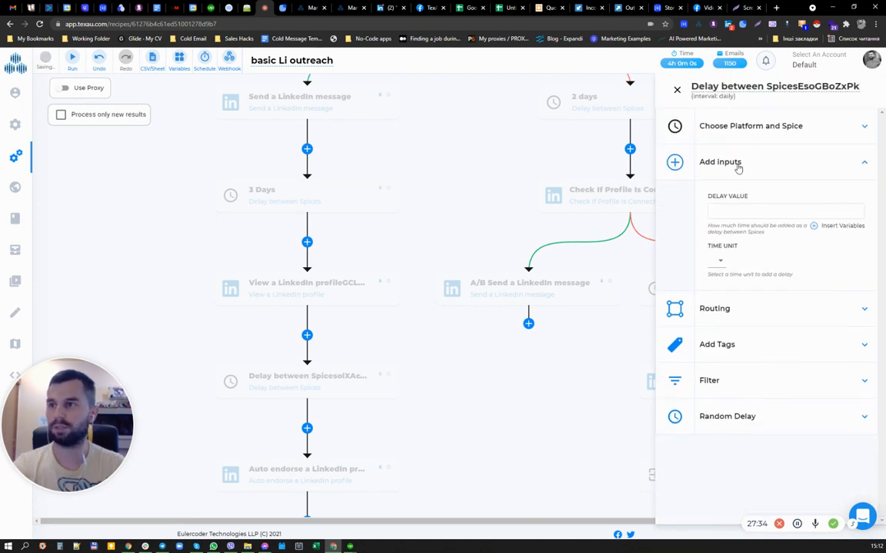
text(5)
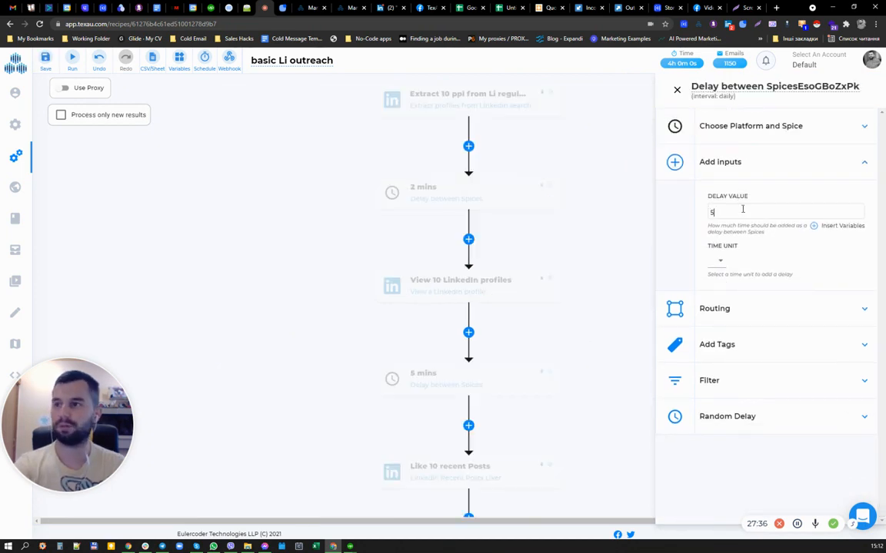
click(719, 260)
click(721, 259)
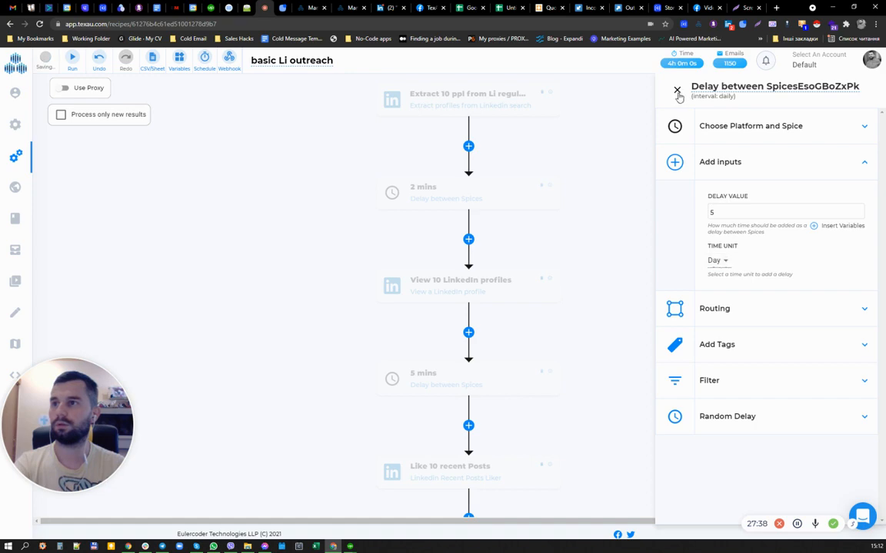
click(676, 89)
- Add a Send a LinkedIn message spice after the new delay on the A/B message branch
scroll(638, 235, down, 10)
scroll(638, 235, down, 5)
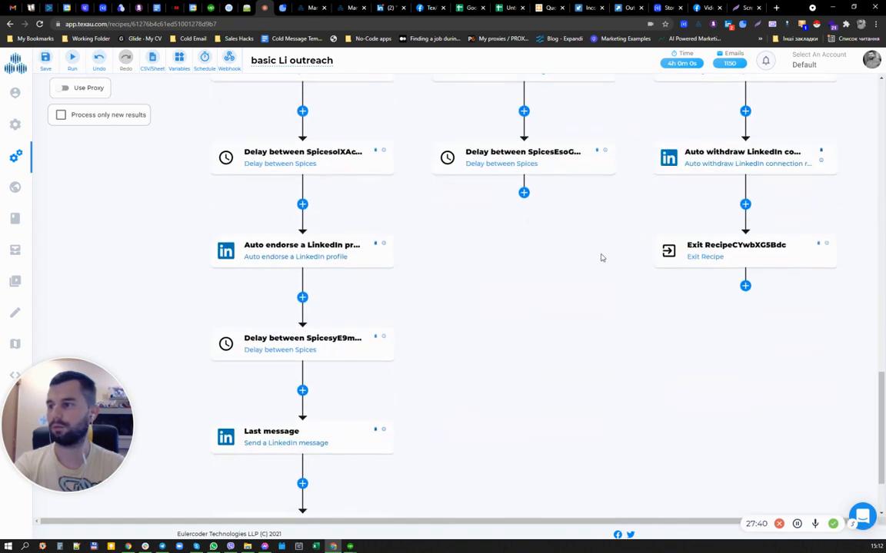
click(523, 193)
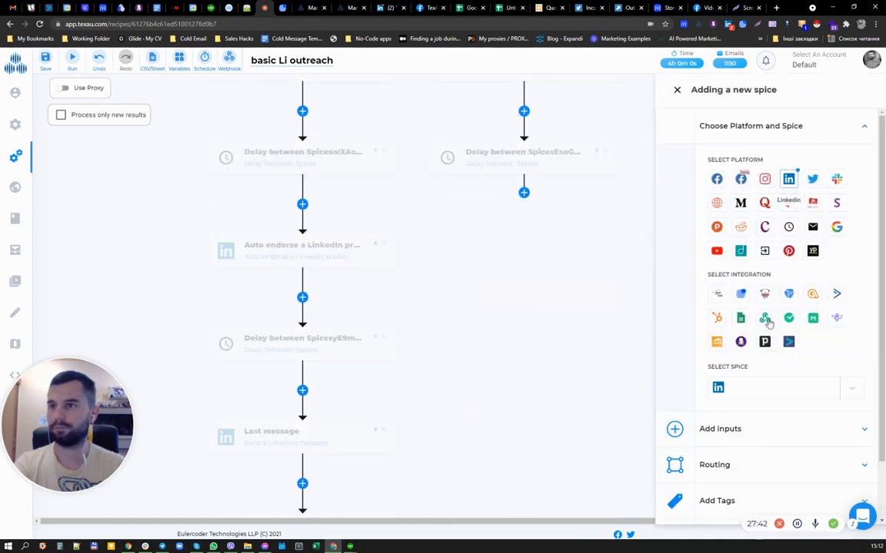
click(764, 387)
text(mes)
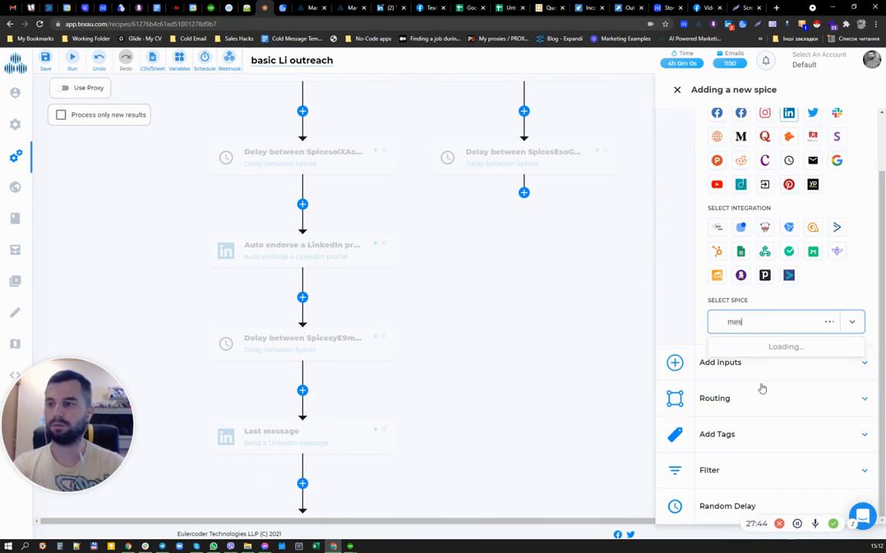
text(sa)
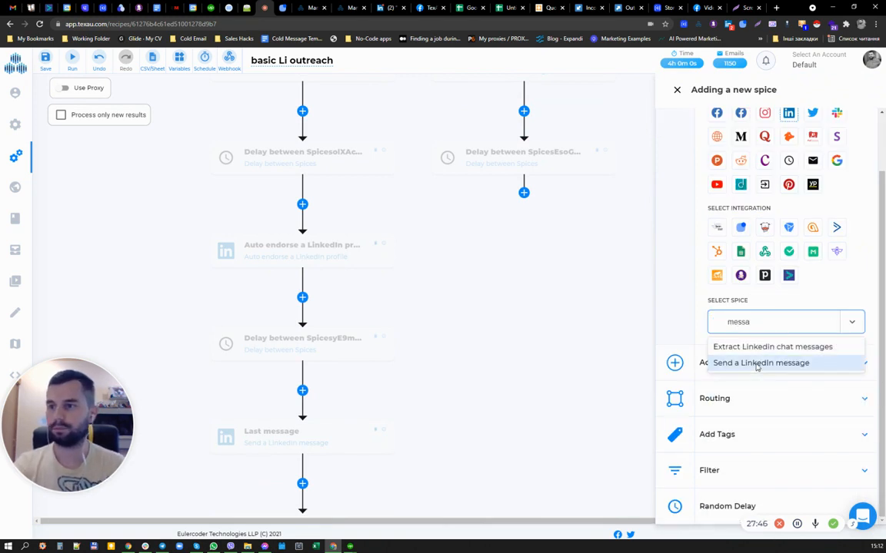
click(756, 365)
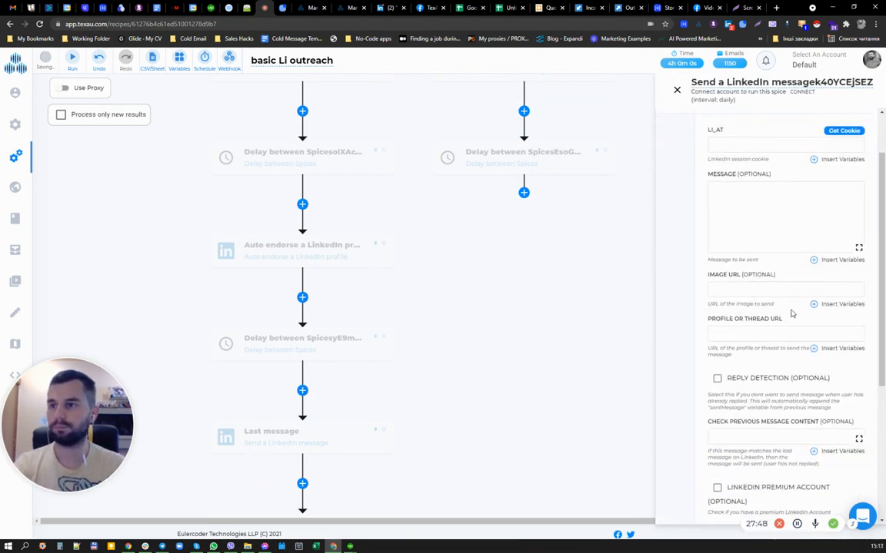
- Set the new message spice's profile or thread URL to profileUrl from A/B Send a LinkedIn message, and enable reply detection
click(813, 350)
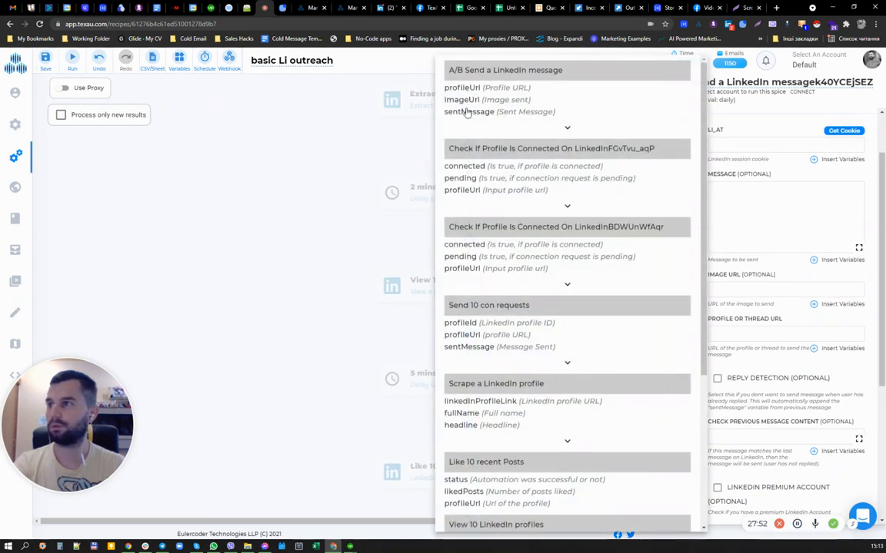
click(459, 90)
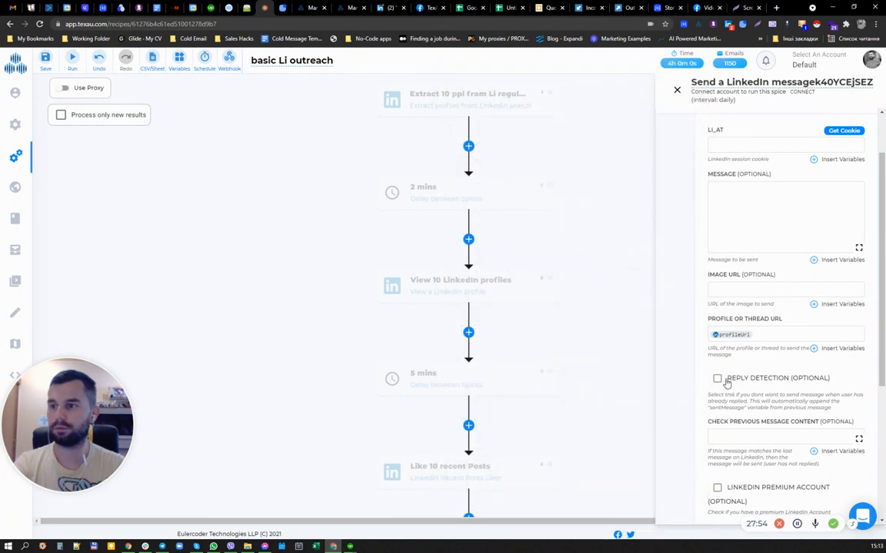
click(717, 379)
scroll(658, 346, down, 3)
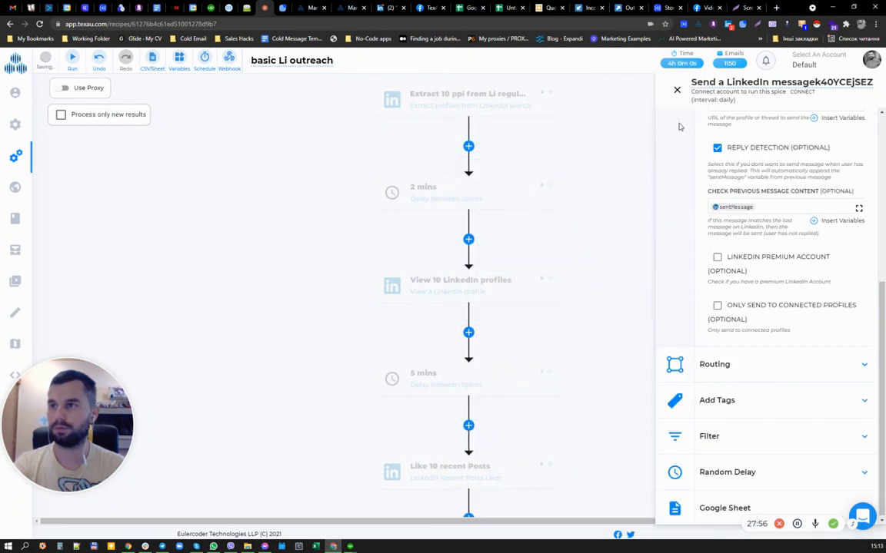
click(677, 91)
- Add an Exit Recipe spice after the final LinkedIn message on the A/B message branch
scroll(658, 297, down, 15)
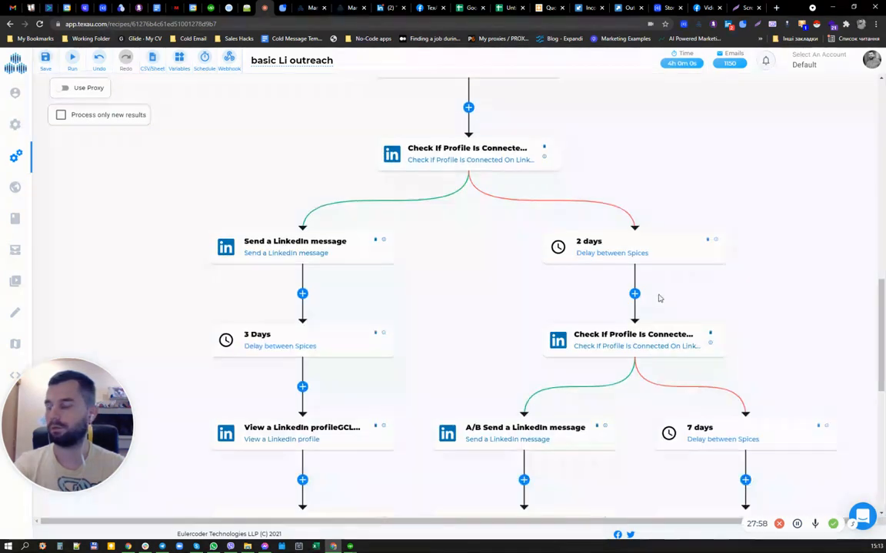
click(523, 331)
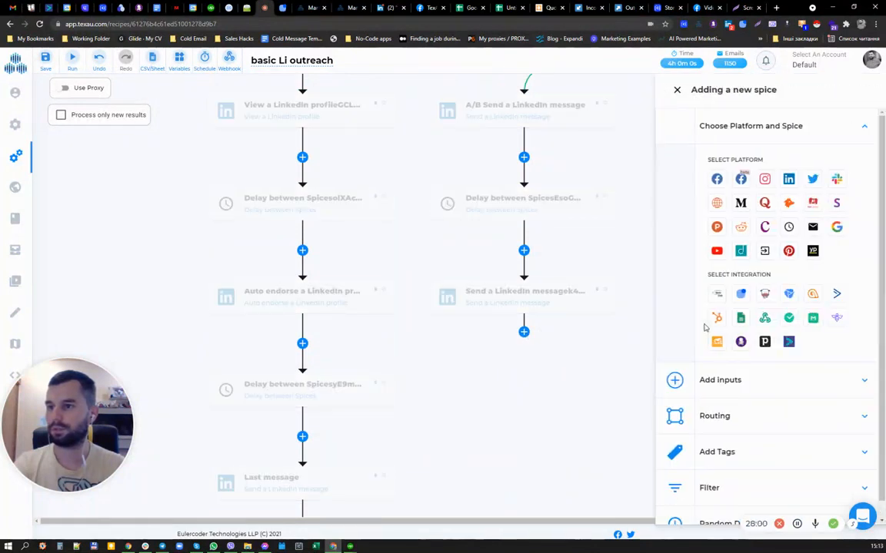
click(764, 251)
click(776, 389)
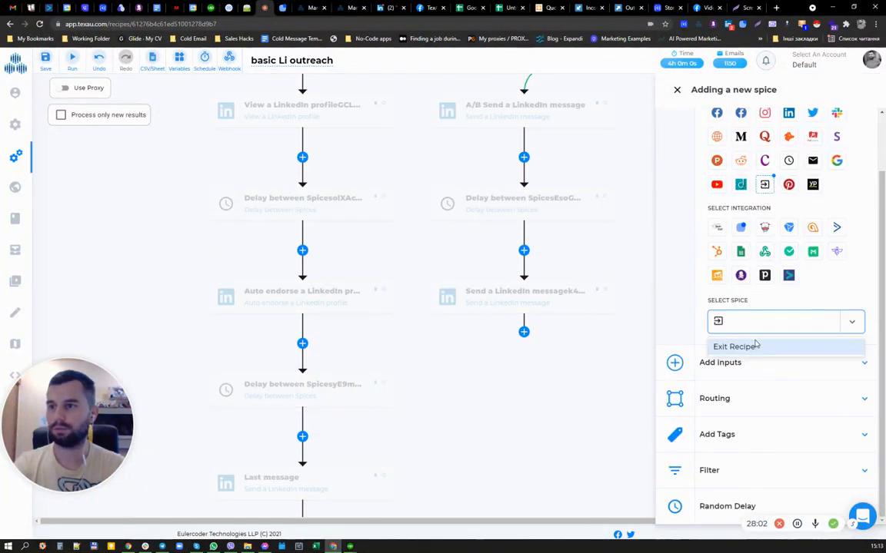
click(754, 347)
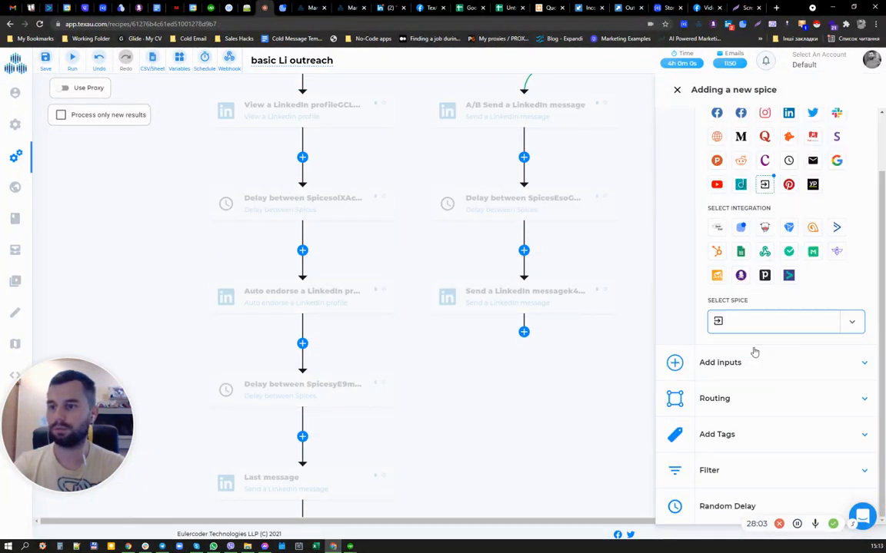
click(677, 91)
- Review the whole recipe from profile extraction through both connection checks and their branches
scroll(654, 353, down, 10)
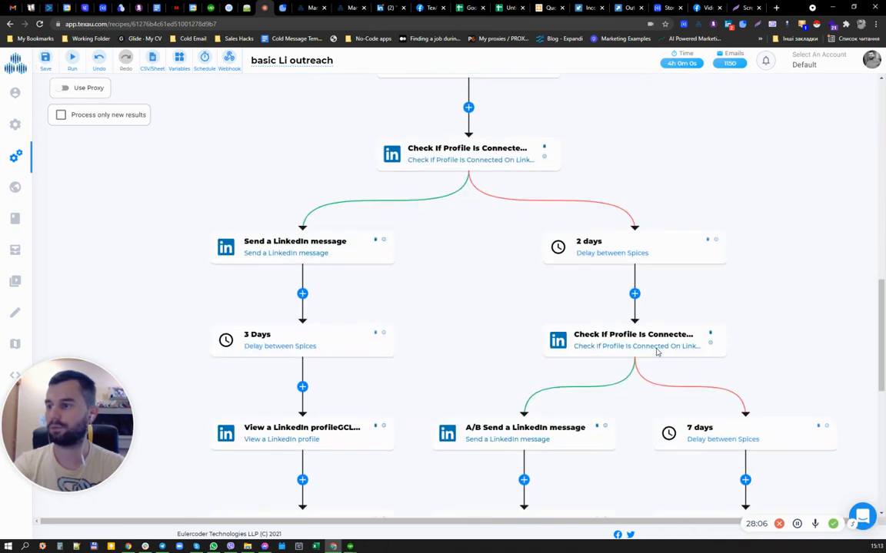
scroll(655, 353, up, 15)
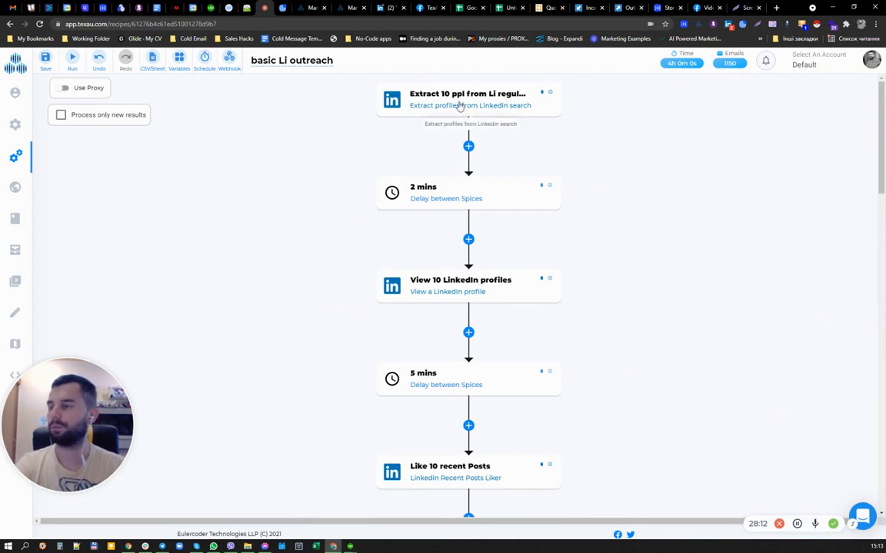
scroll(450, 146, down, 1)
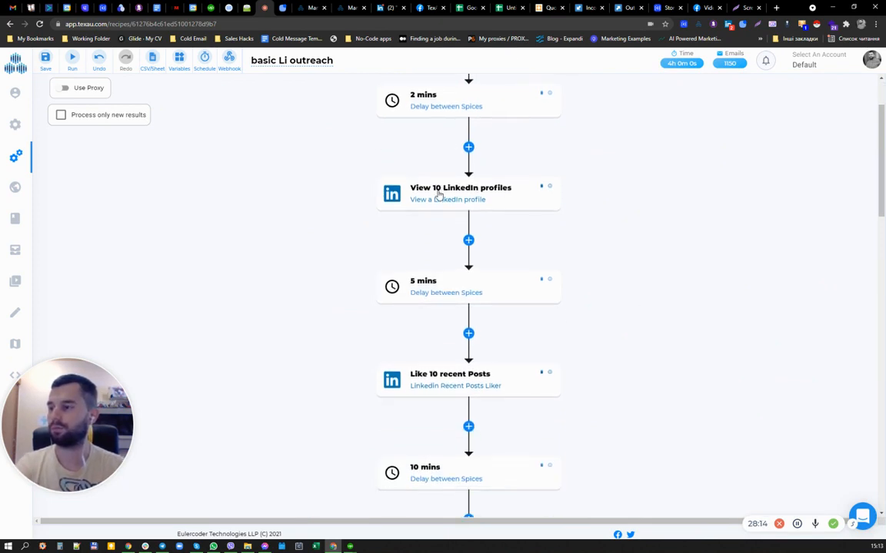
scroll(438, 196, down, 2)
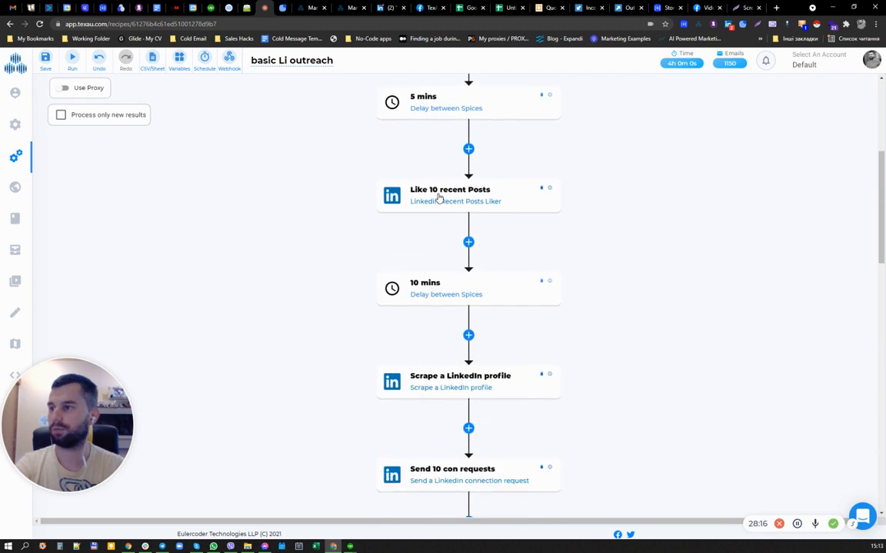
scroll(438, 197, down, 3)
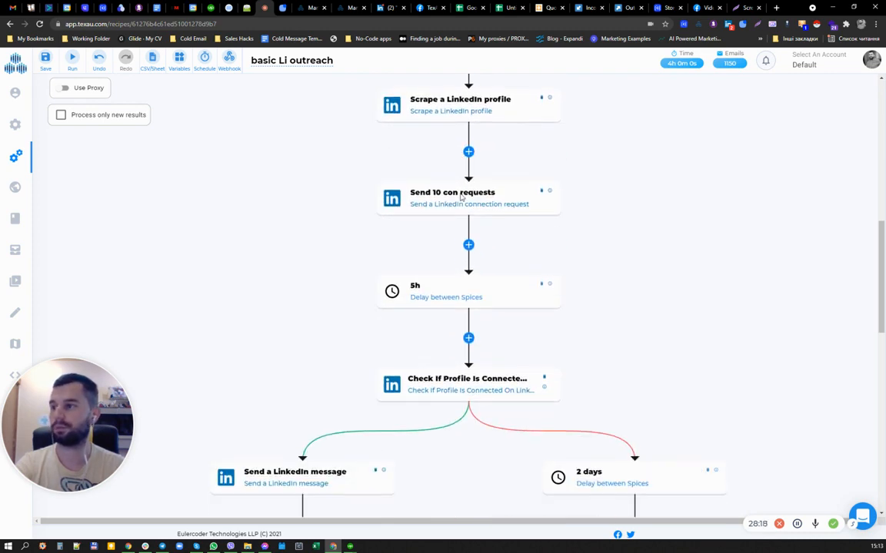
scroll(461, 203, down, 2)
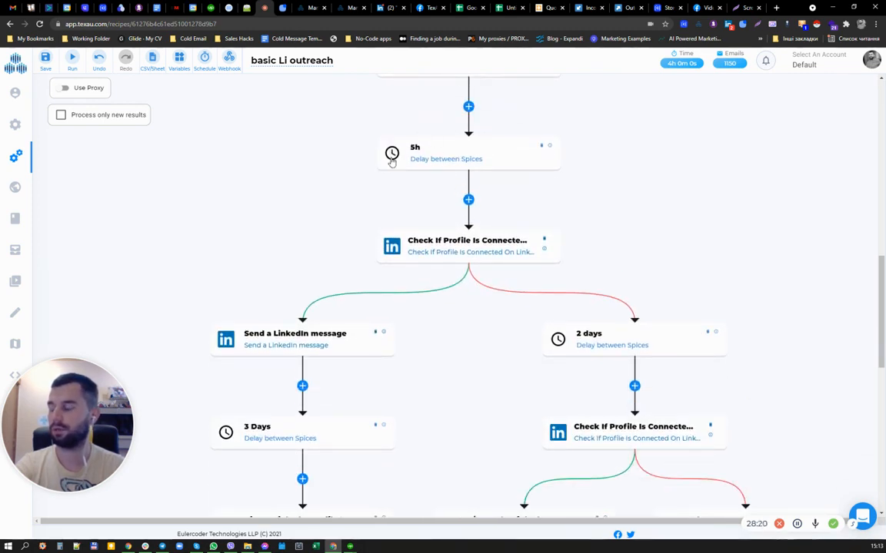
scroll(421, 173, up, 1)
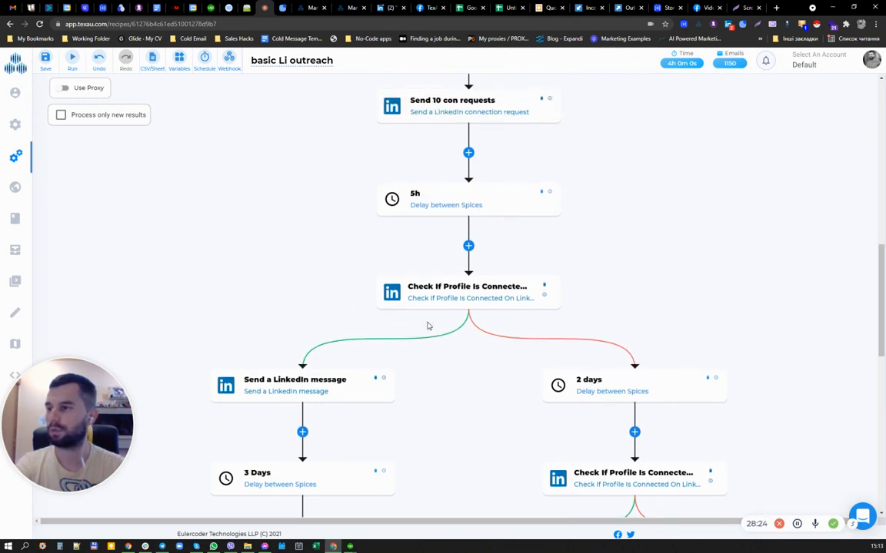
scroll(373, 261, down, 1)
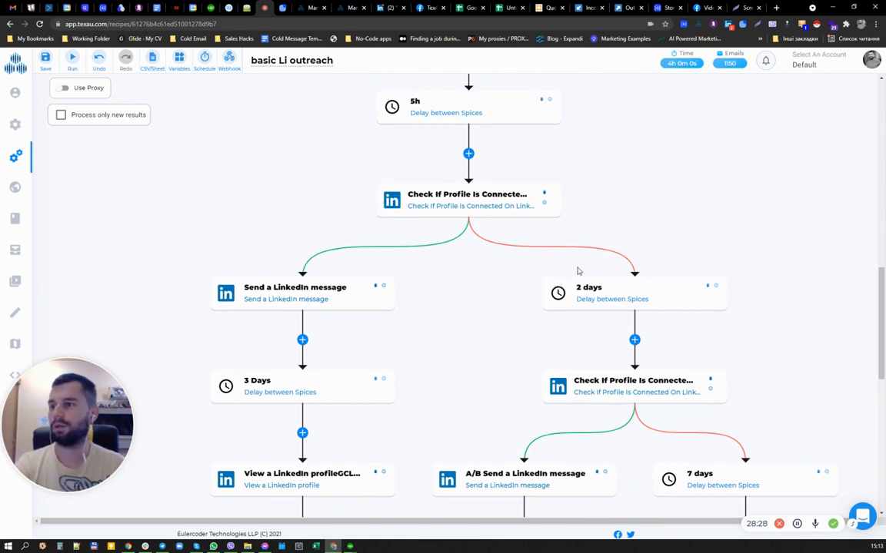
scroll(607, 223, down, 1)
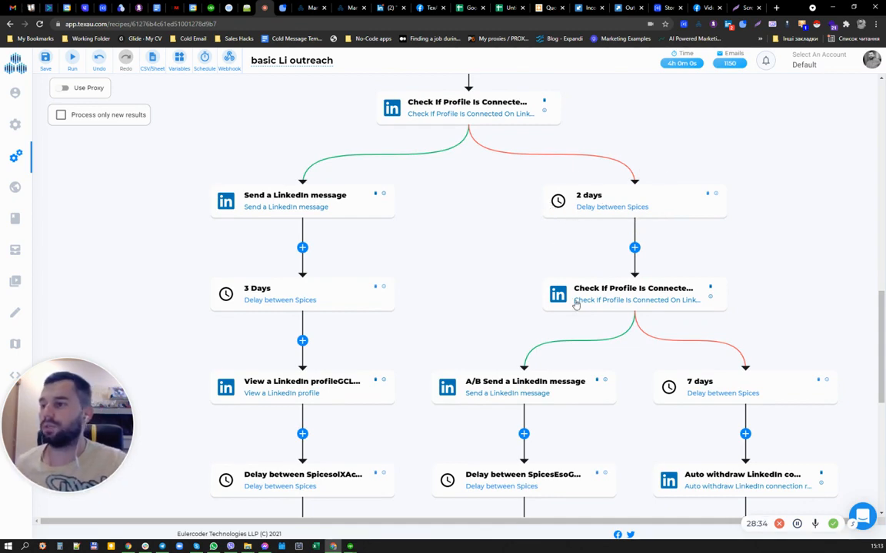
scroll(575, 306, down, 3)
scroll(551, 311, up, 5)
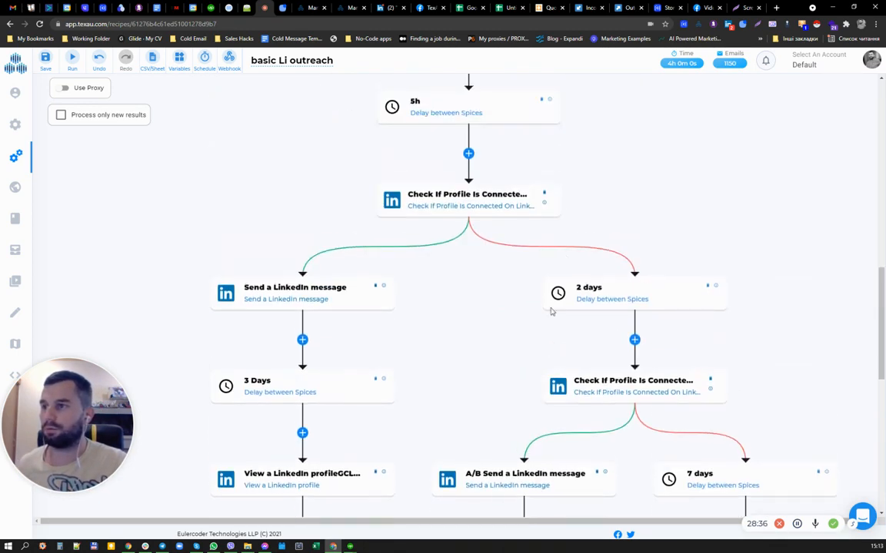
scroll(687, 300, down, 4)
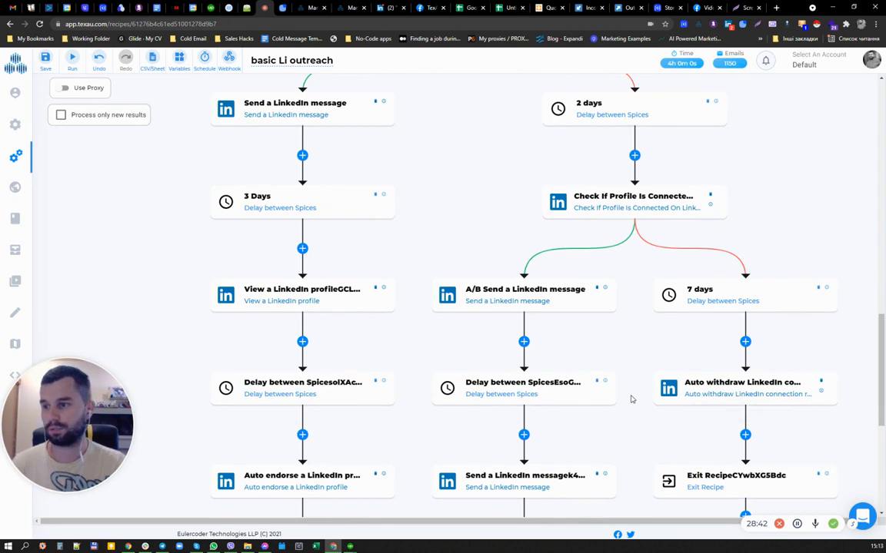
scroll(634, 399, down, 5)
scroll(634, 397, up, 10)
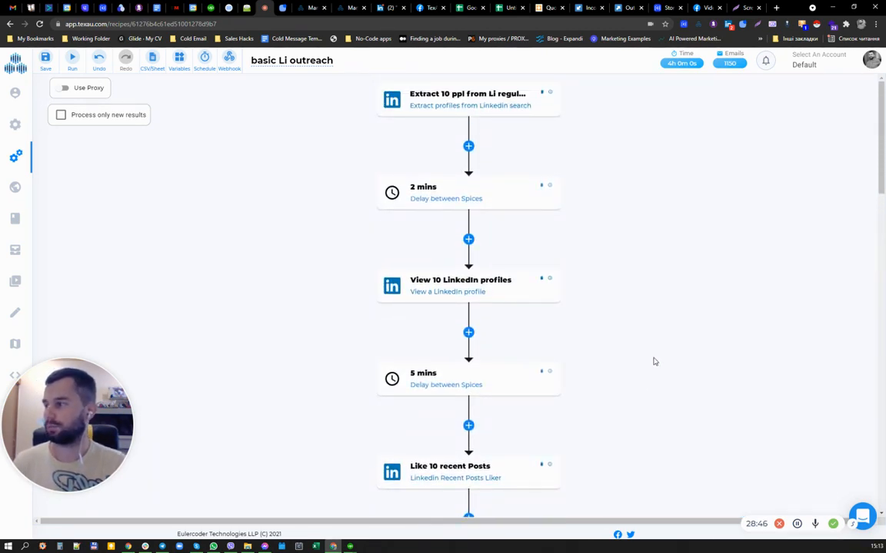
- Create a new account named "Texau ninja" and select it as the recipe's account
click(805, 65)
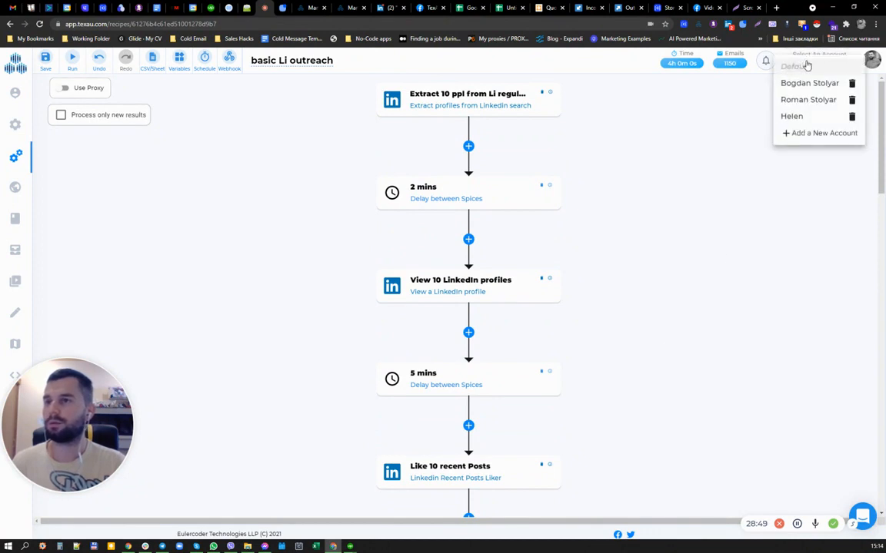
click(818, 135)
text(Te)
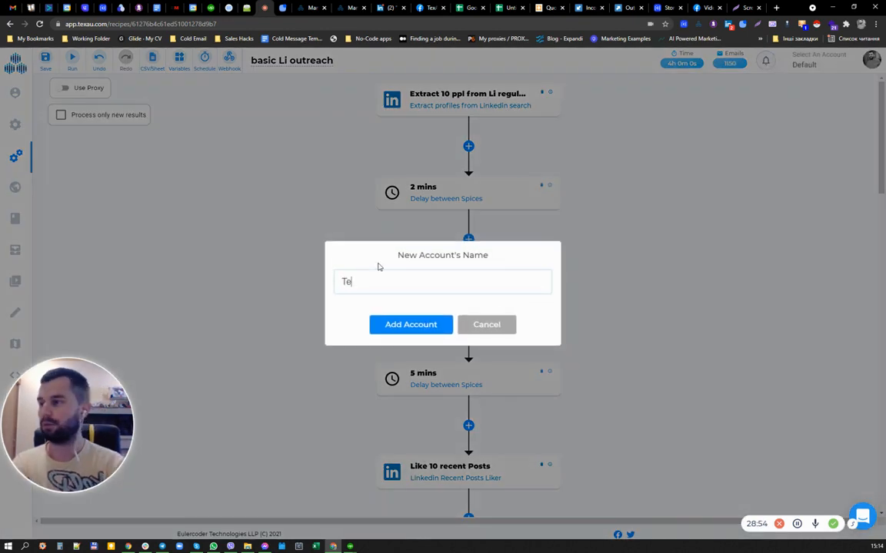
text(xau ninja)
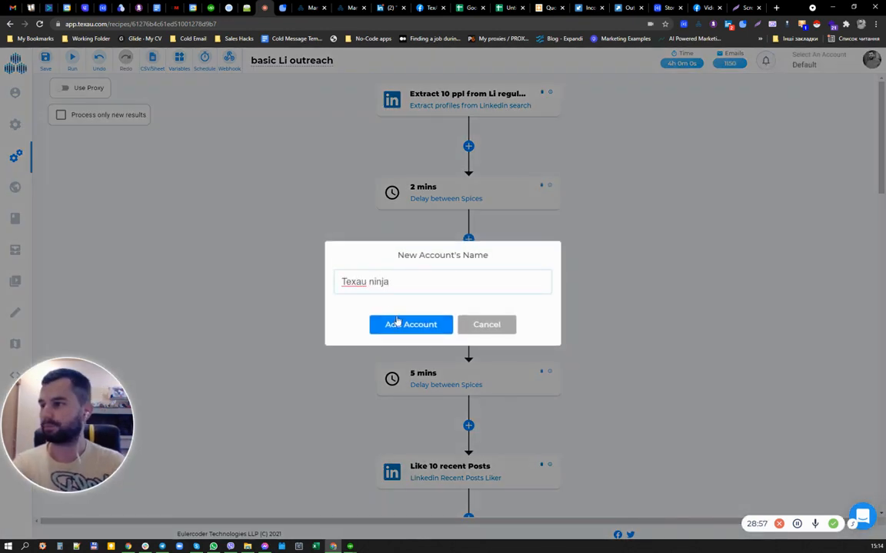
click(397, 321)
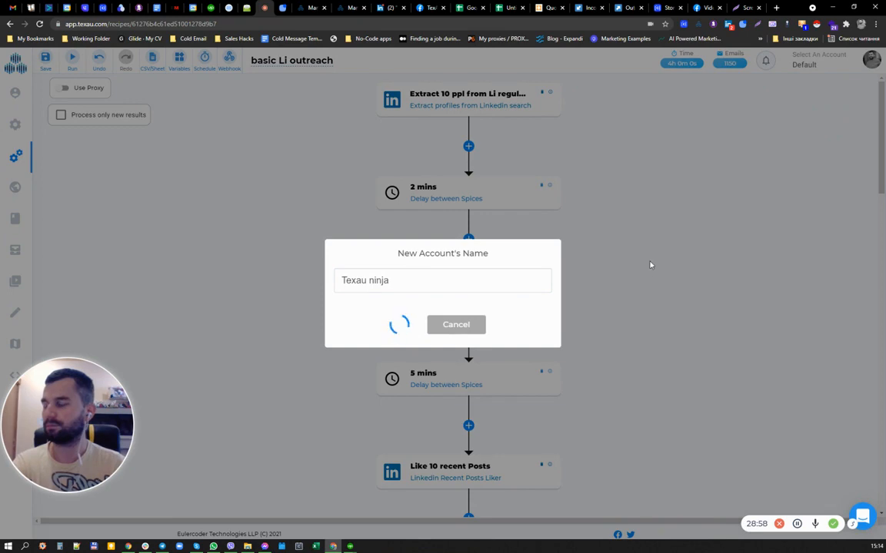
click(443, 335)
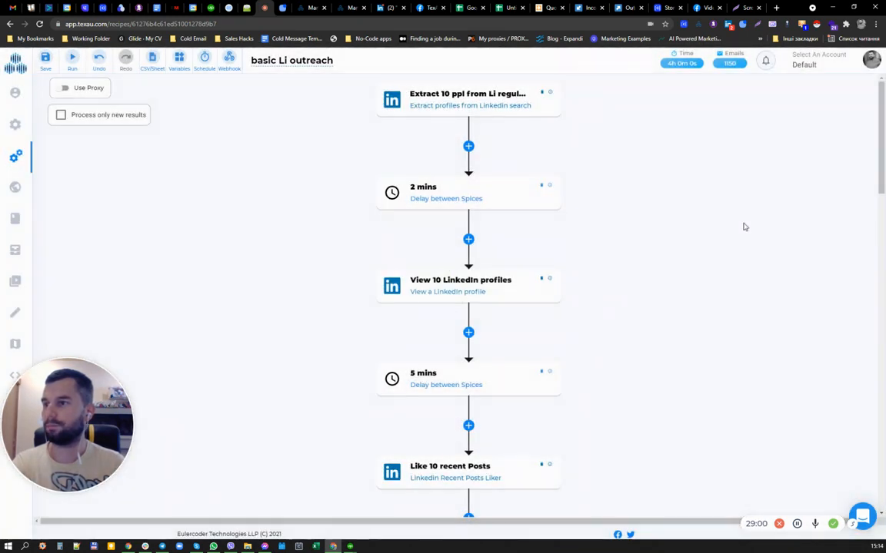
click(805, 68)
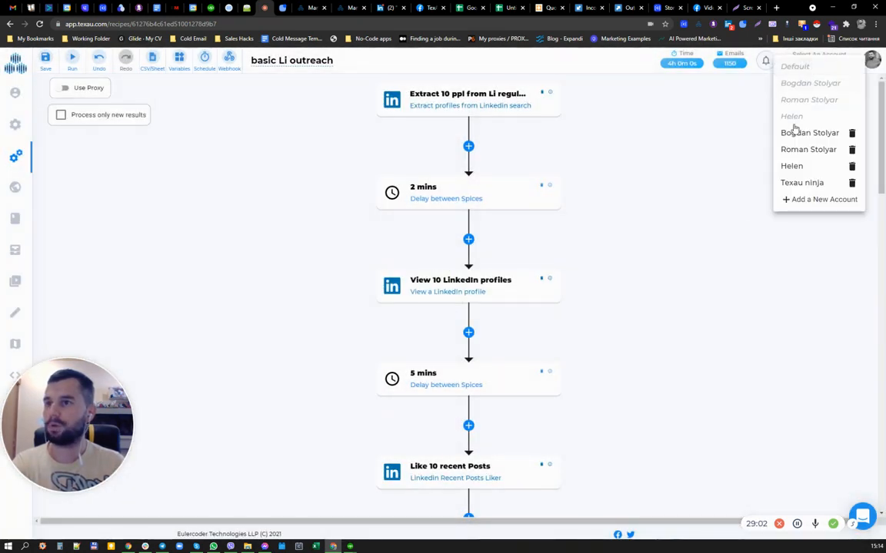
click(786, 182)
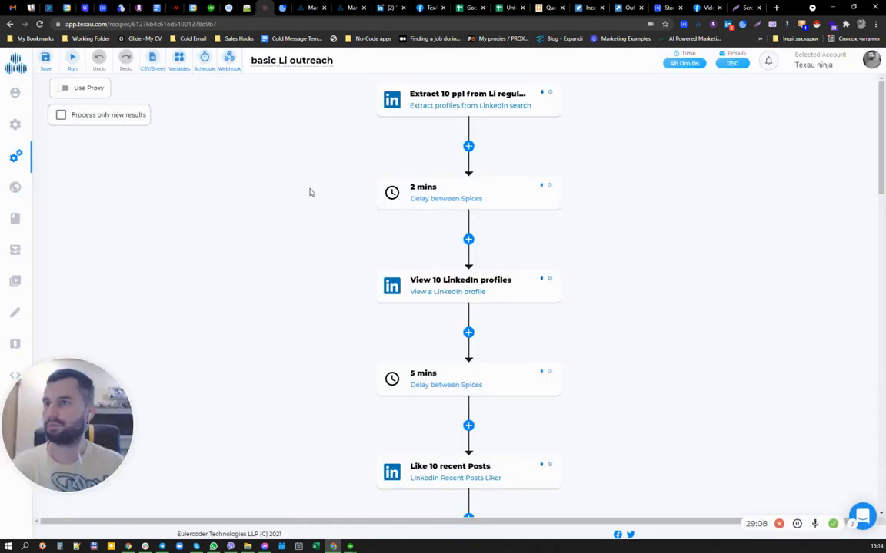
- Fetch the LinkedIn session cookie for the selected account, check it, and update the account's cookies
click(15, 92)
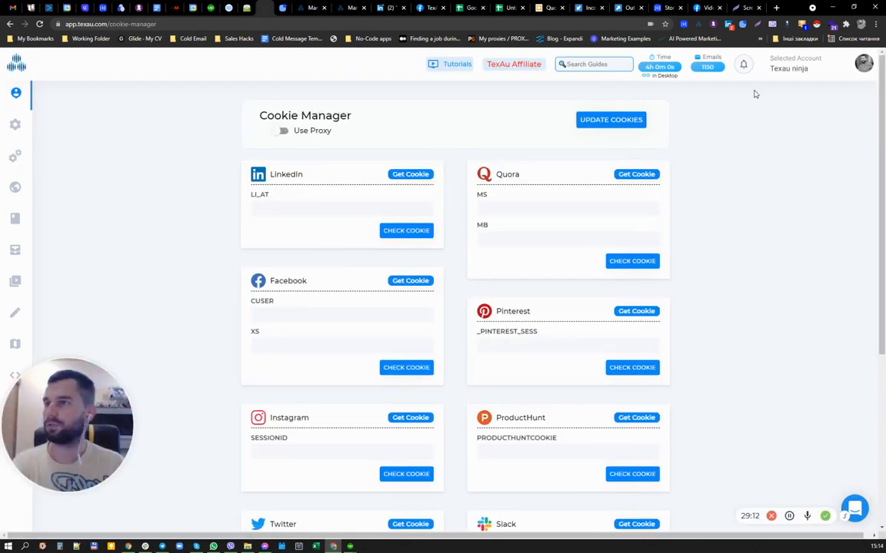
click(411, 175)
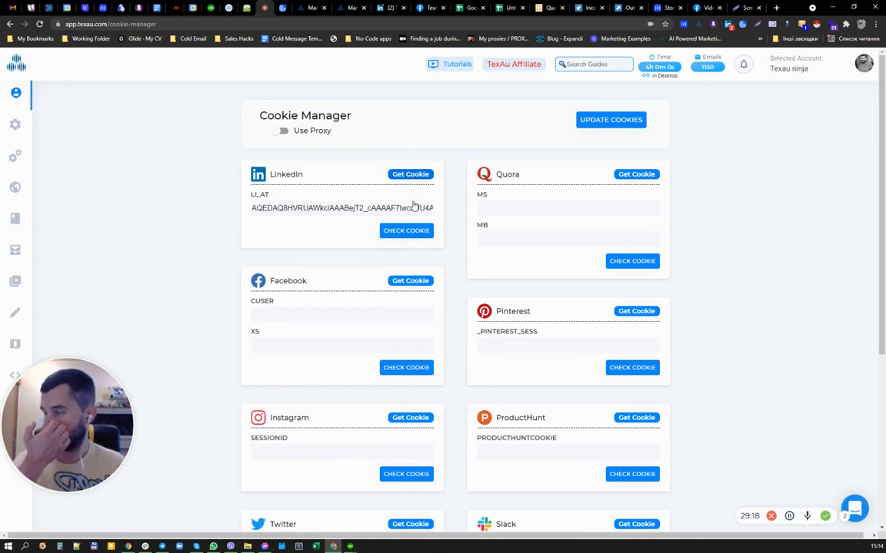
click(395, 231)
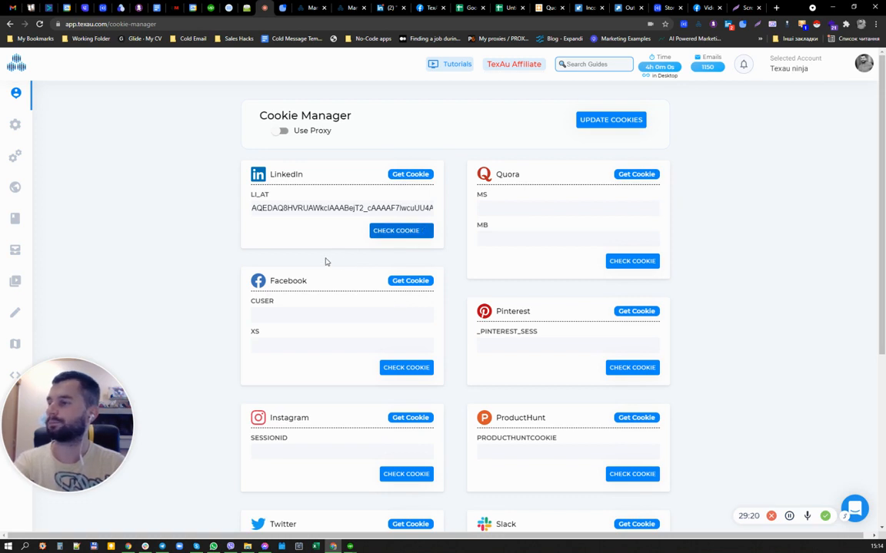
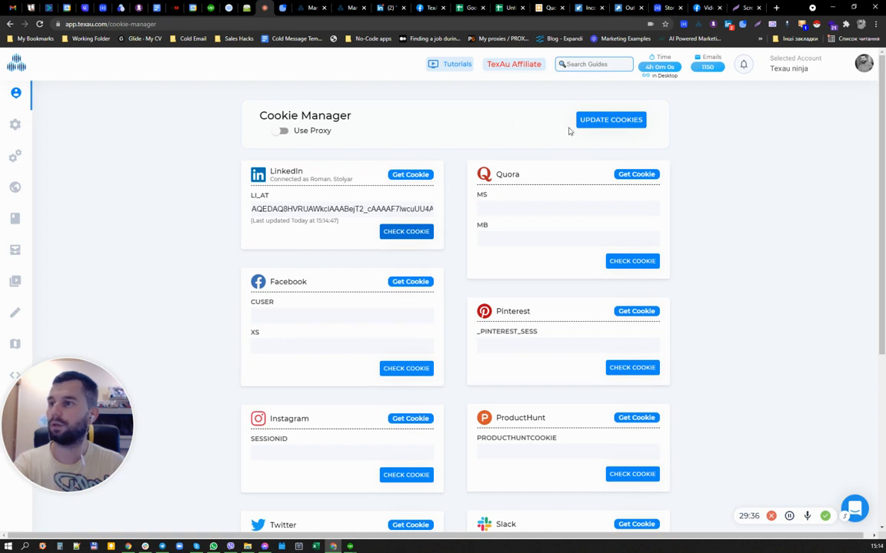
click(607, 121)
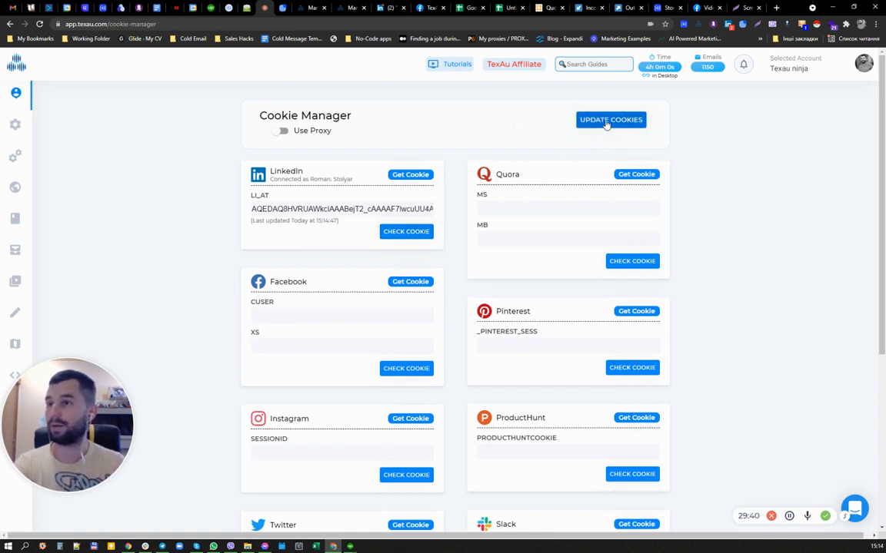
- Reopen the basic Li outreach recipe and check the connected LinkedIn account on the profile extraction, profile view and profile scrape spices
click(25, 157)
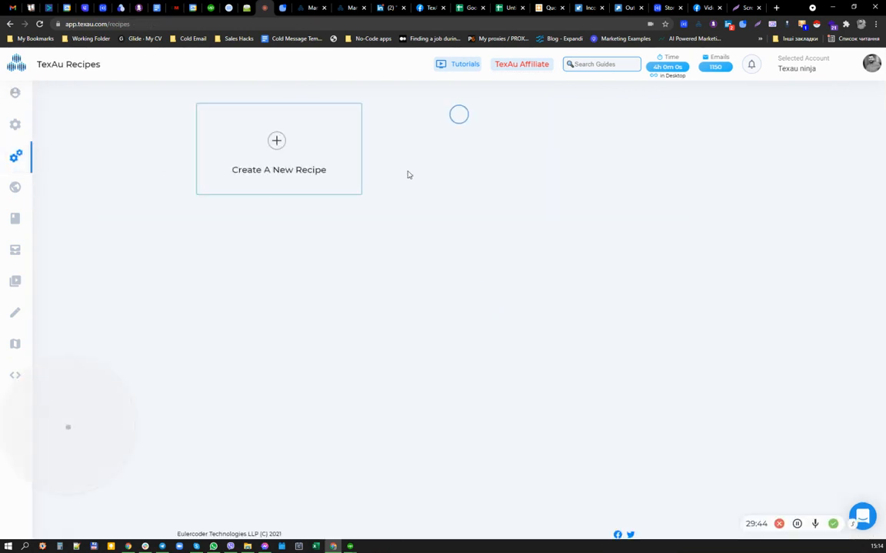
click(423, 150)
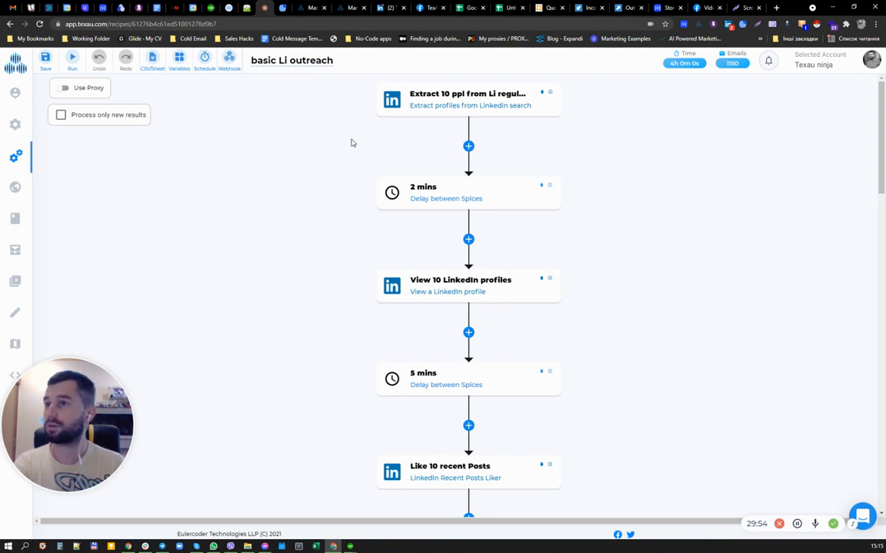
click(391, 113)
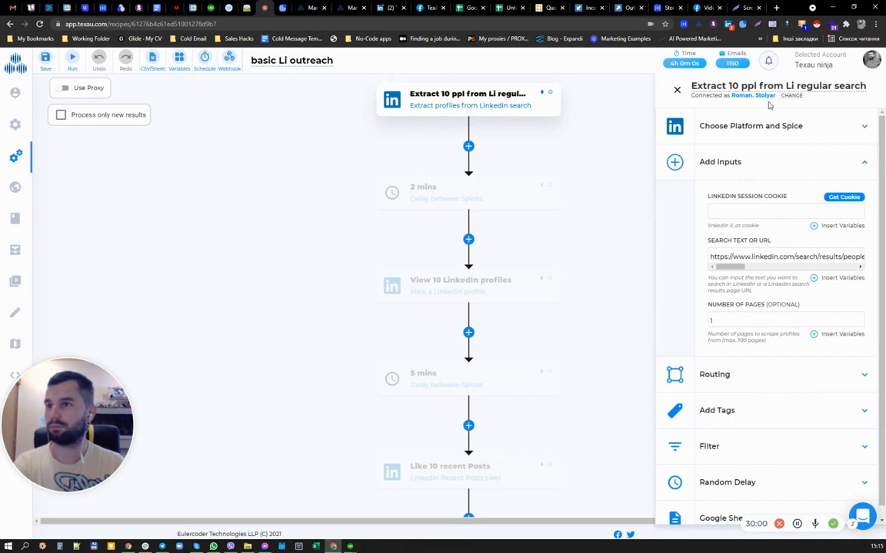
click(727, 211)
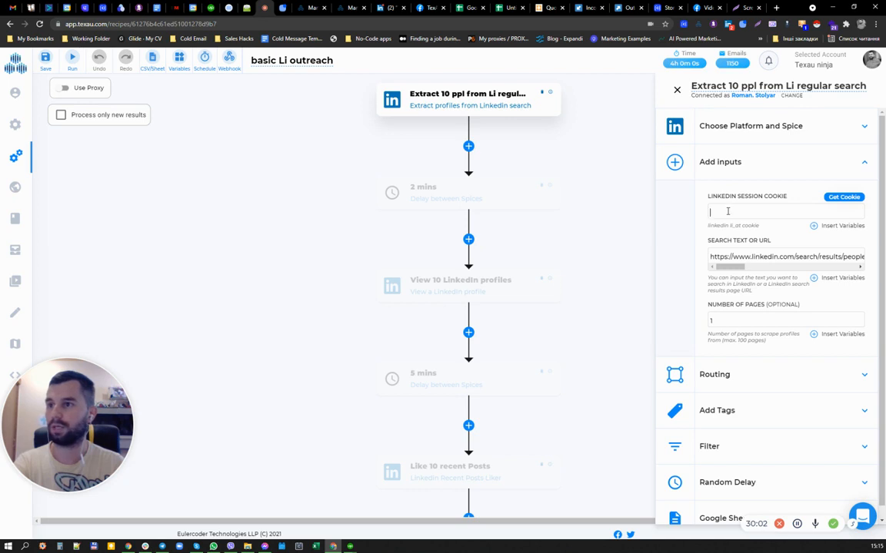
drag(712, 199, 788, 193)
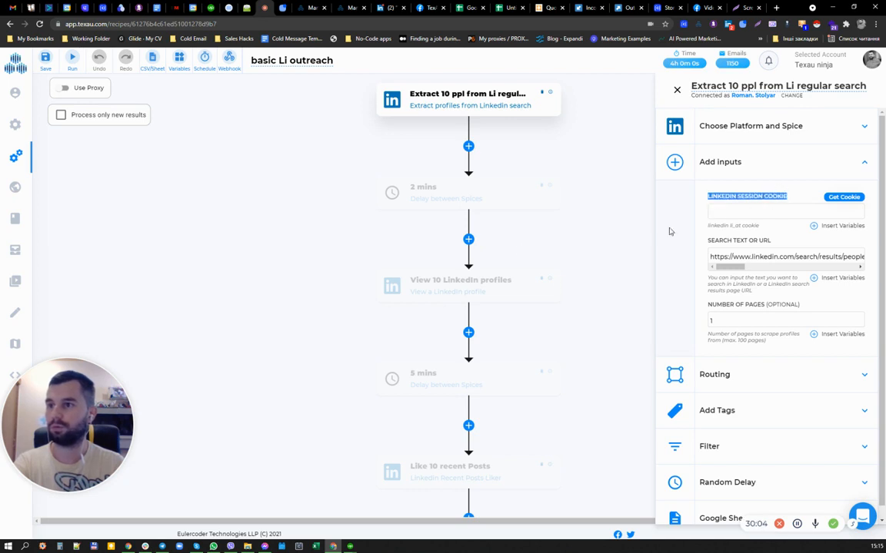
click(526, 302)
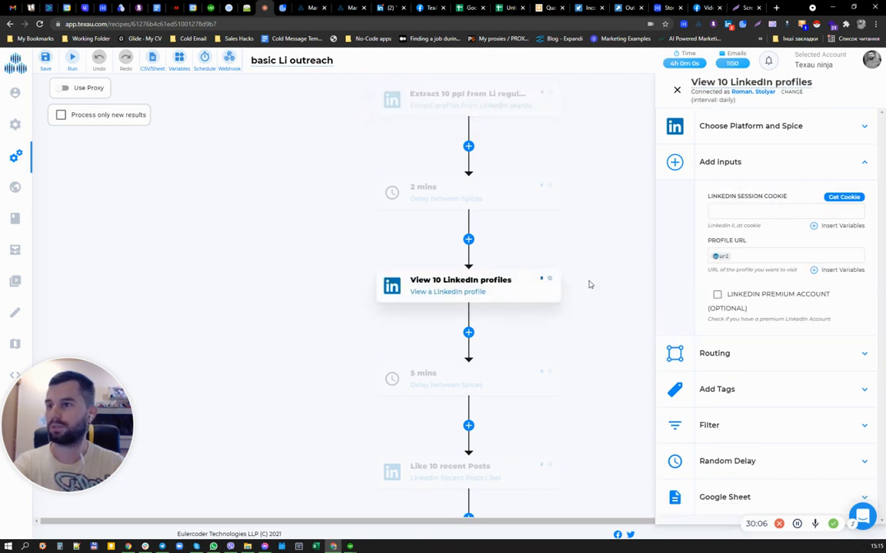
scroll(540, 411, down, 1)
scroll(539, 407, down, 4)
click(523, 388)
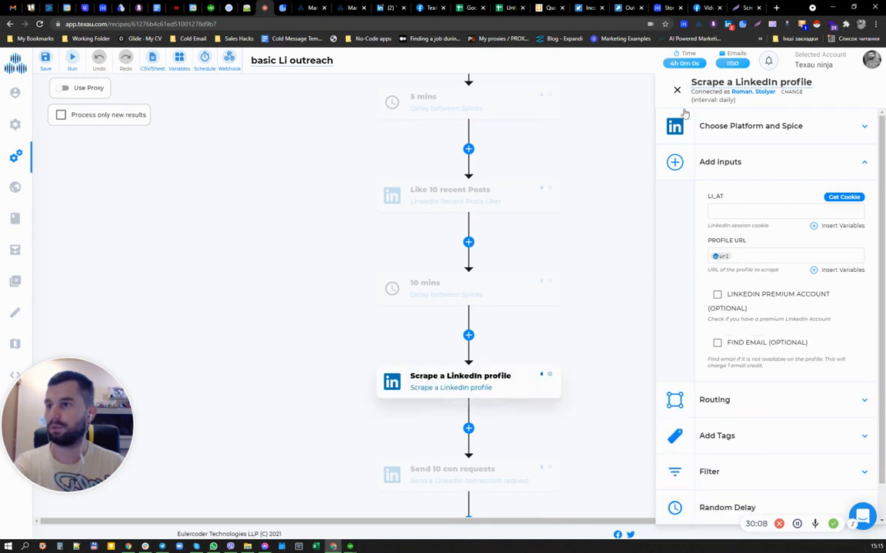
drag(695, 91, 747, 92)
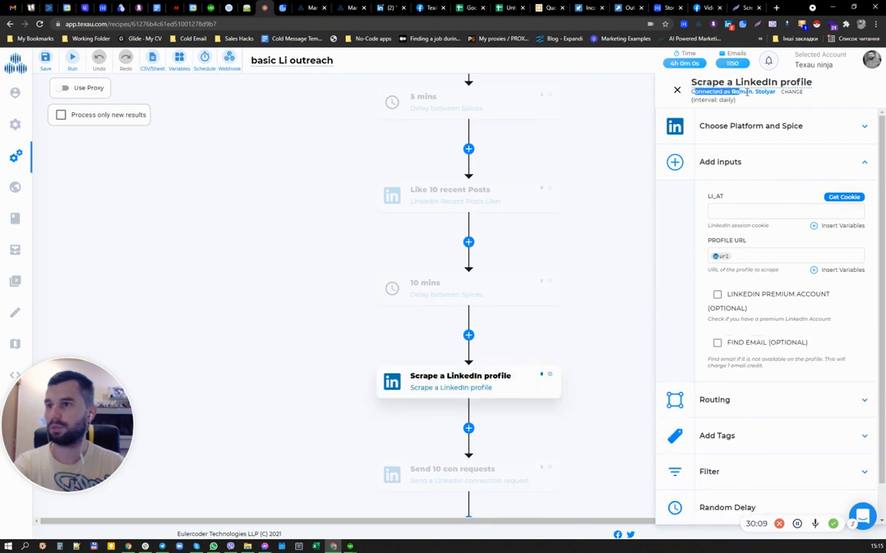
click(677, 90)
- Schedule the recipe to run by days of the week, choosing Monday, Tuesday, Wednesday and Friday
scroll(632, 220, up, 4)
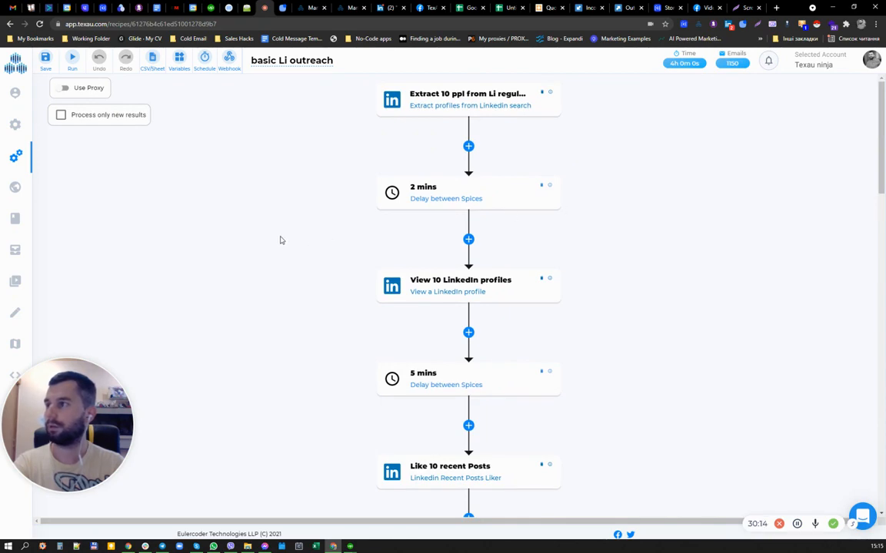
scroll(354, 231, down, 15)
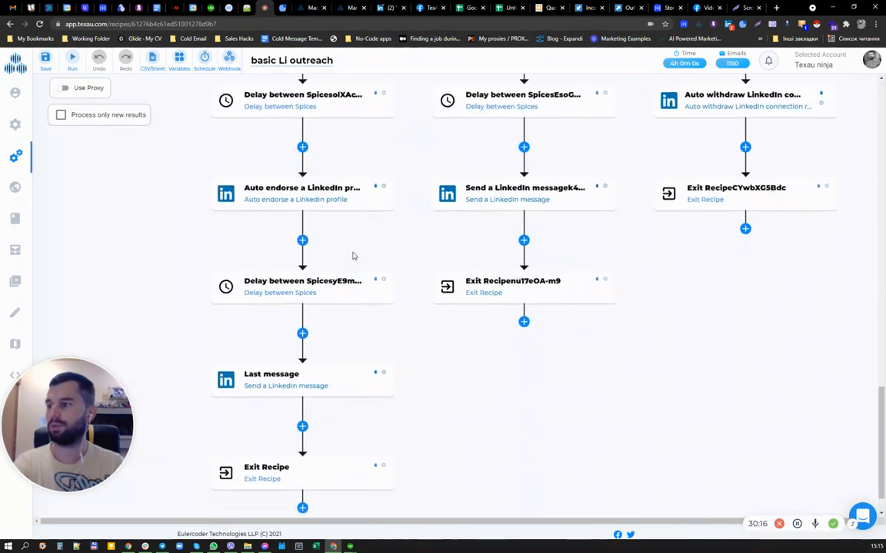
scroll(354, 254, up, 5)
scroll(355, 251, up, 10)
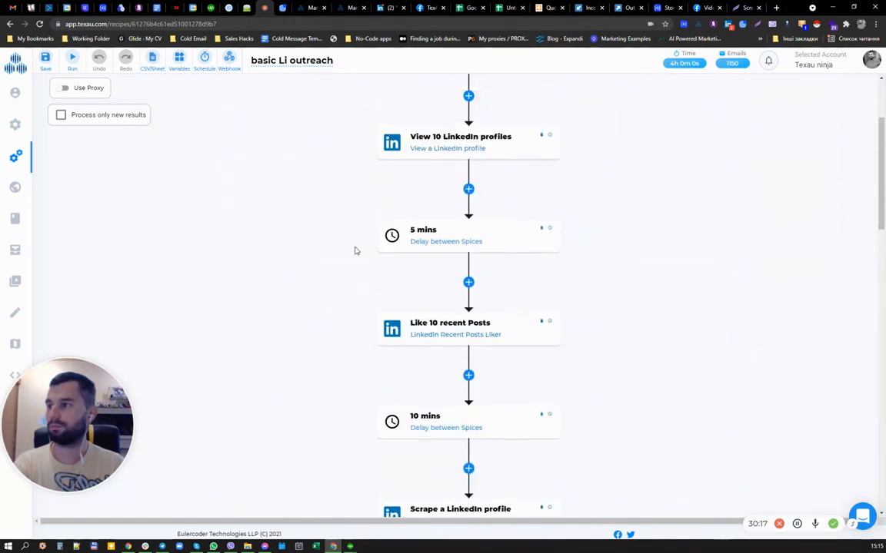
click(205, 60)
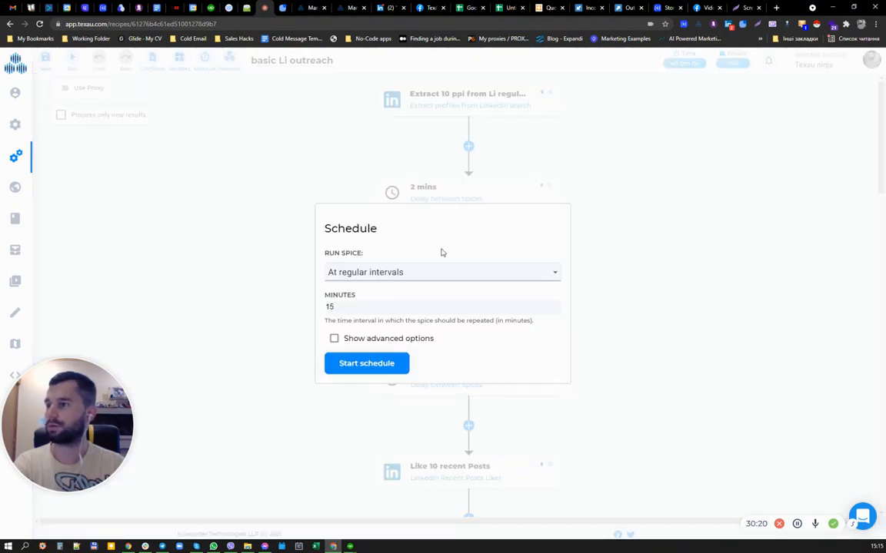
click(458, 273)
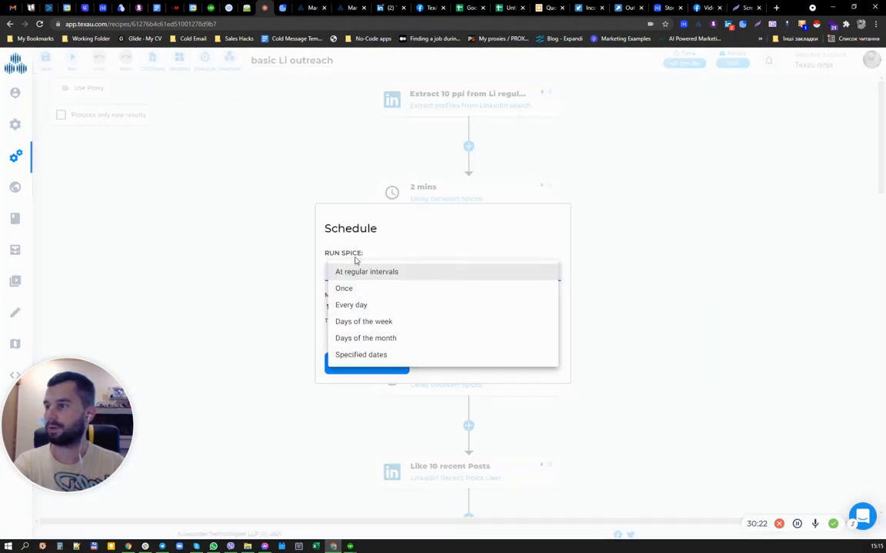
click(349, 323)
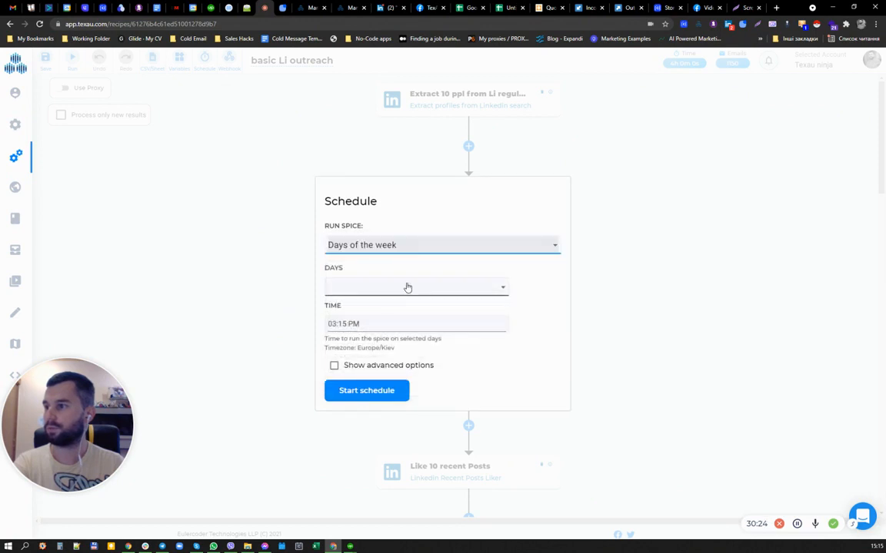
click(407, 286)
click(395, 307)
click(395, 307)
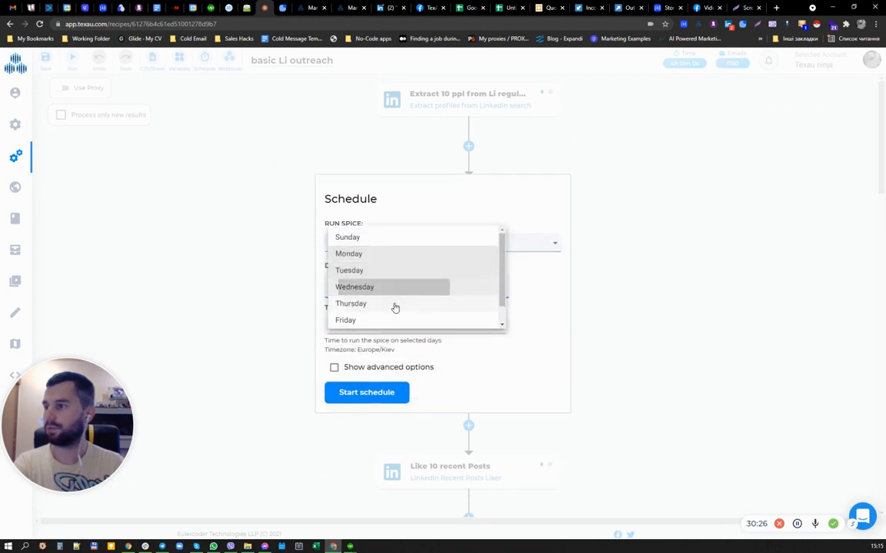
click(391, 319)
click(546, 306)
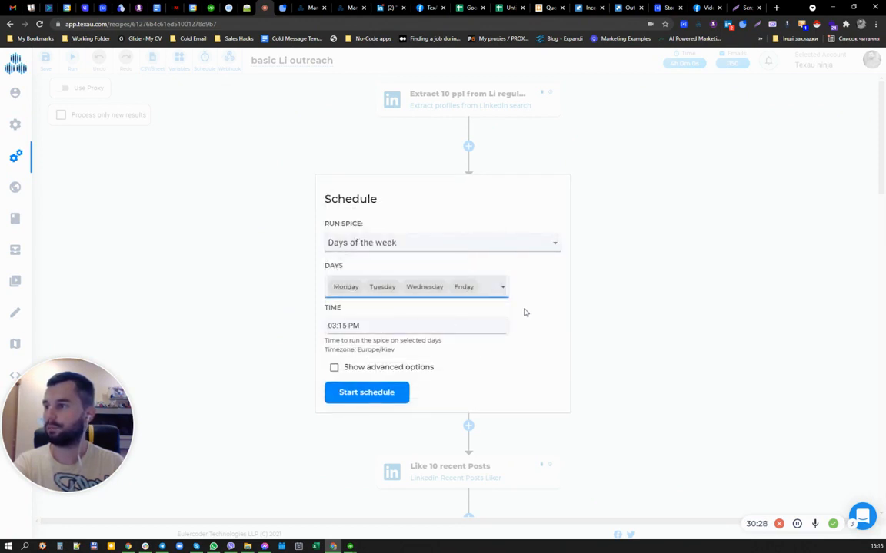
- Set the schedule's run time to 09:08 AM
click(370, 326)
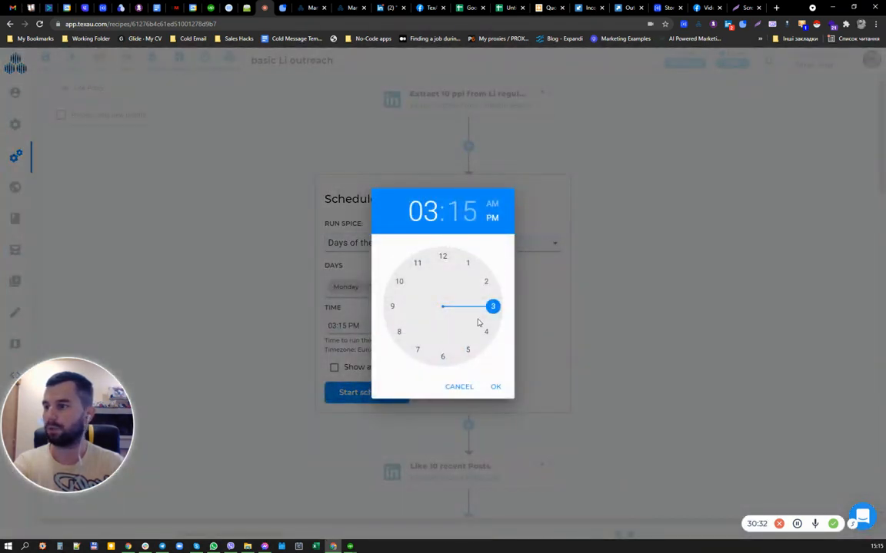
click(390, 307)
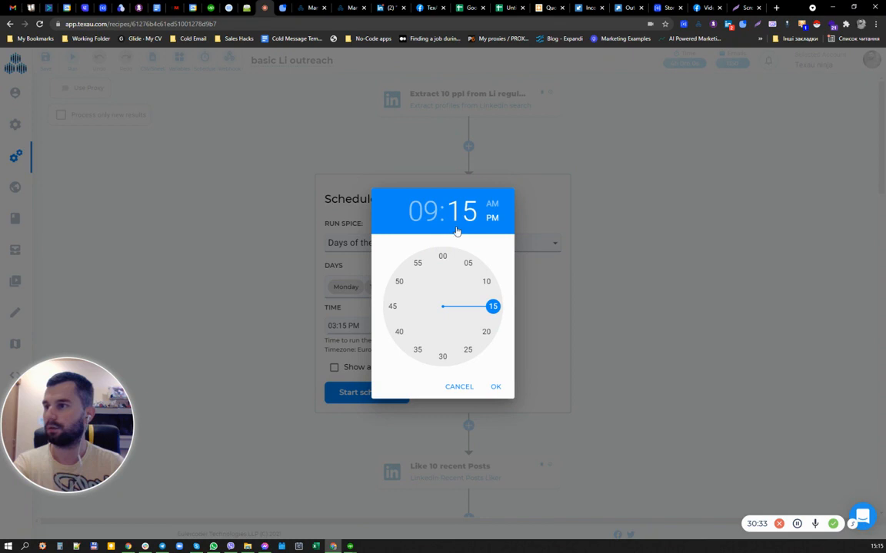
click(492, 204)
click(407, 292)
click(480, 275)
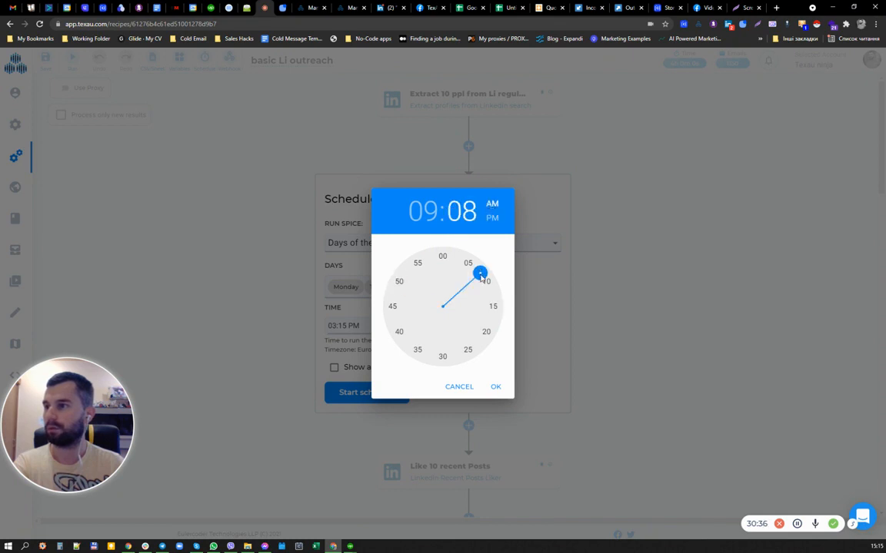
click(496, 387)
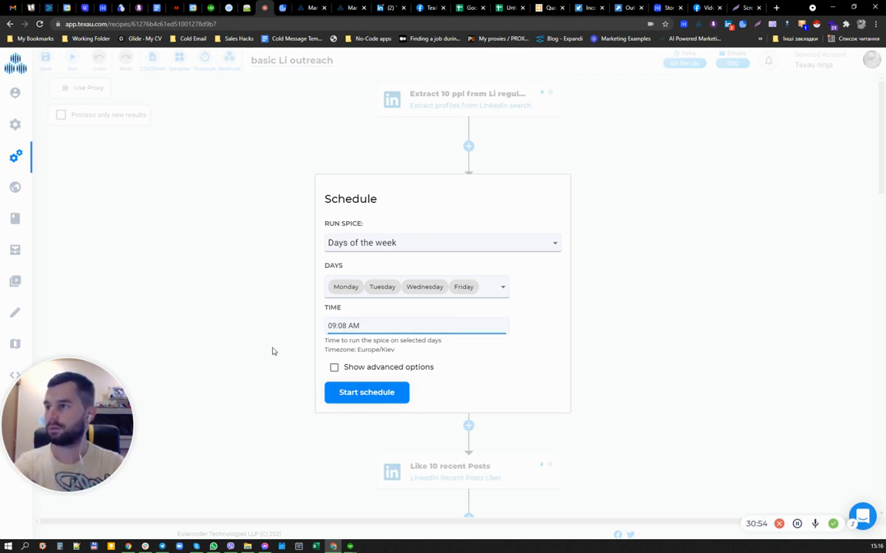
- Switch to LinkedIn and examine the people search results for "CEO" OR "Founder" that feed the recipe
click(388, 8)
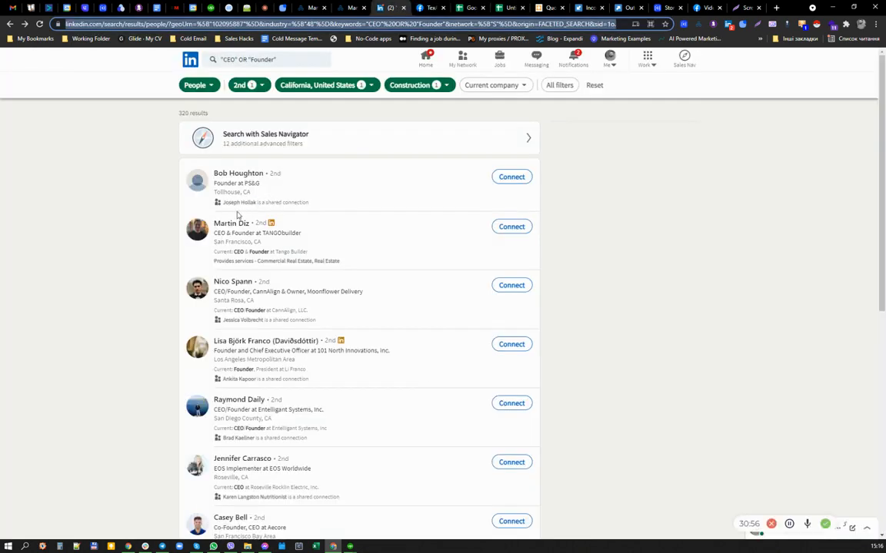
scroll(239, 218, down, 5)
scroll(237, 215, up, 5)
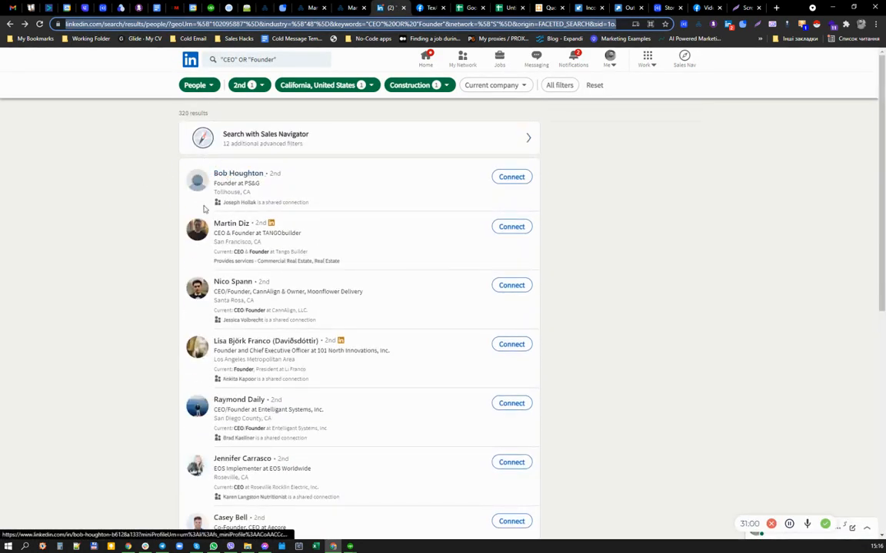
scroll(228, 414, down, 5)
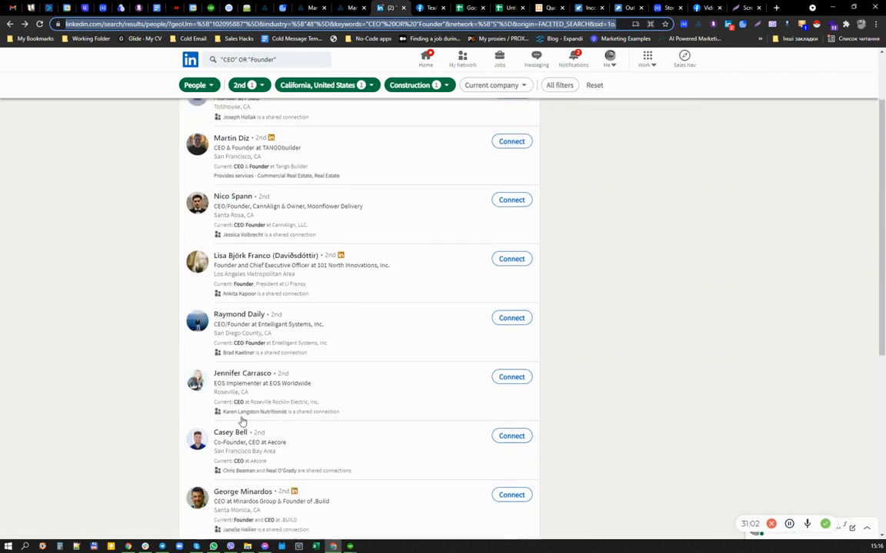
scroll(148, 398, up, 3)
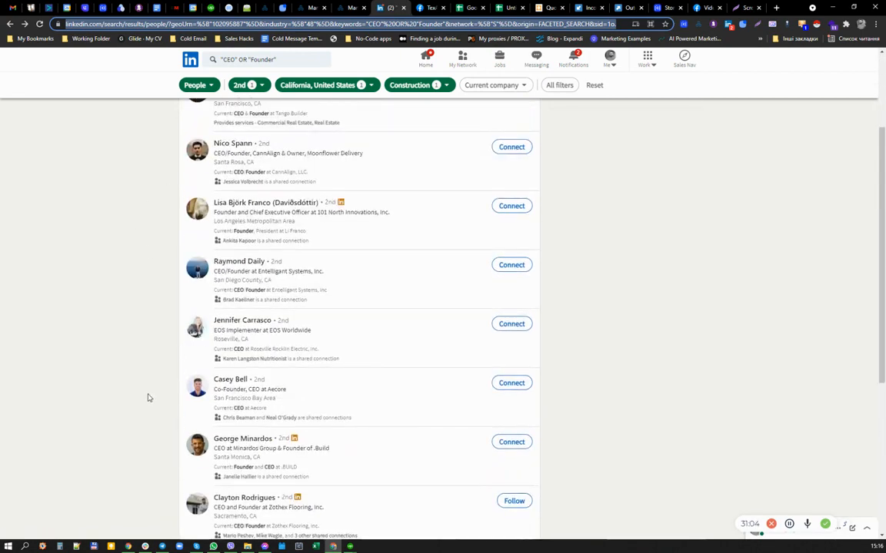
scroll(148, 397, up, 2)
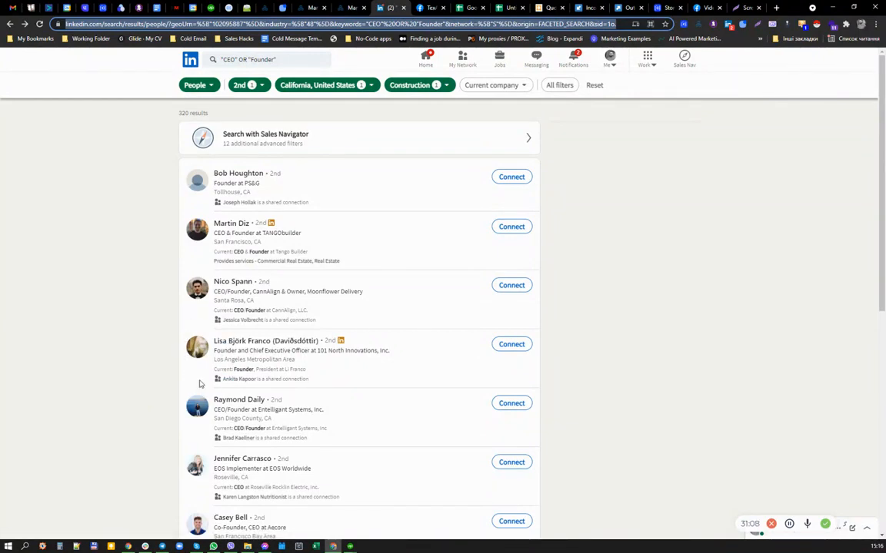
scroll(239, 365, down, 5)
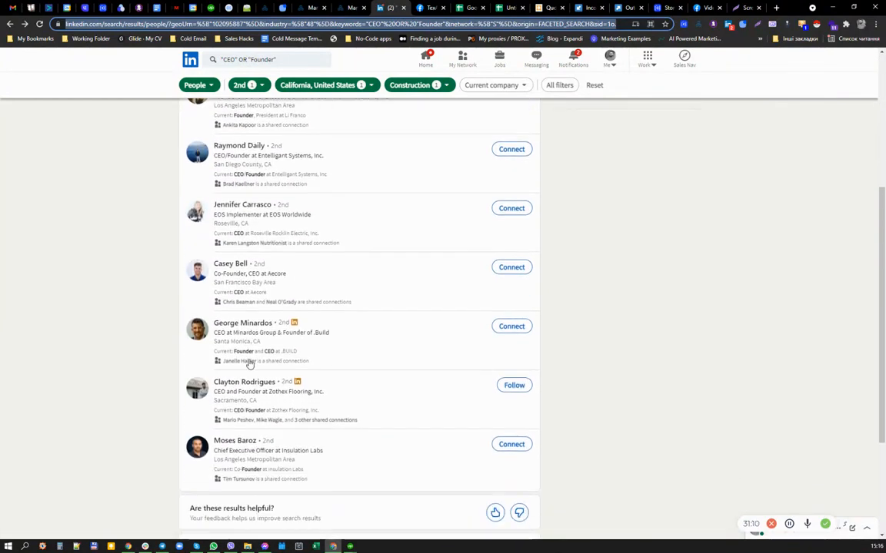
scroll(248, 359, up, 5)
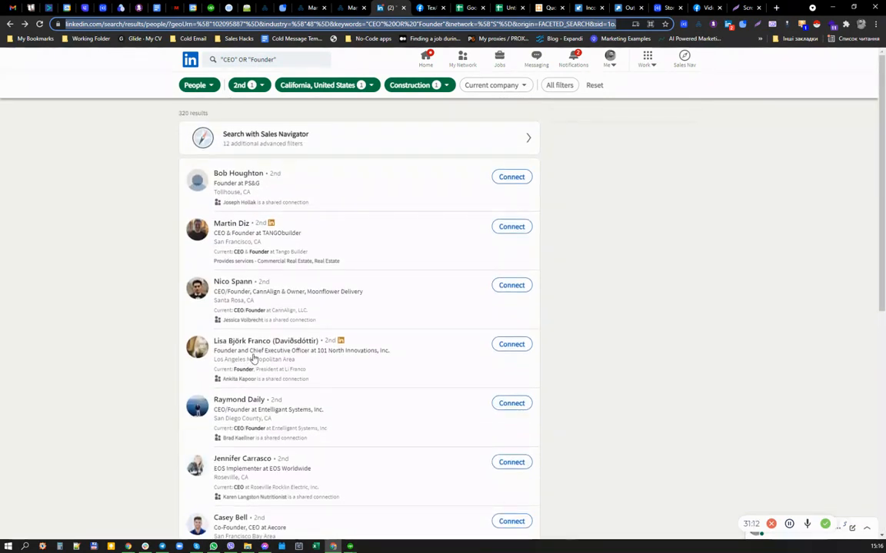
- Return to TexAu, look at the schedule's advanced start and end date options, and close the schedule without starting it
click(267, 7)
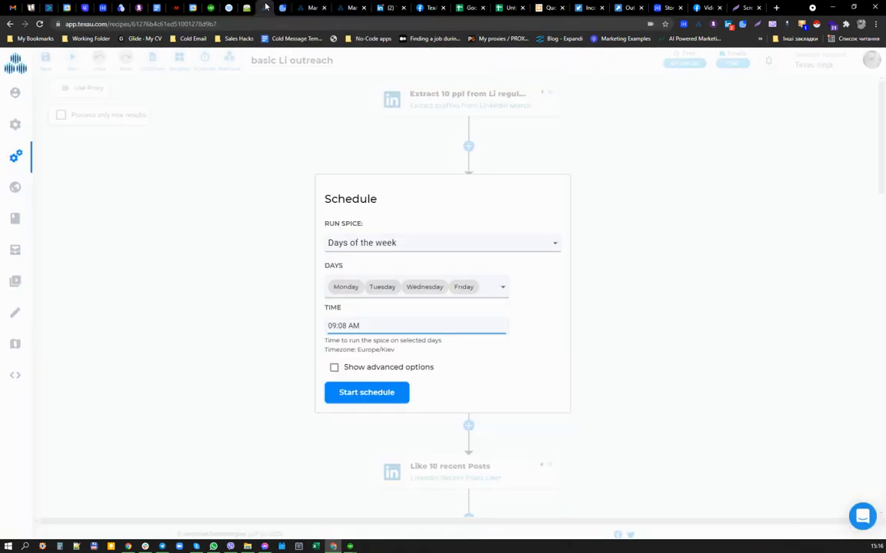
click(334, 367)
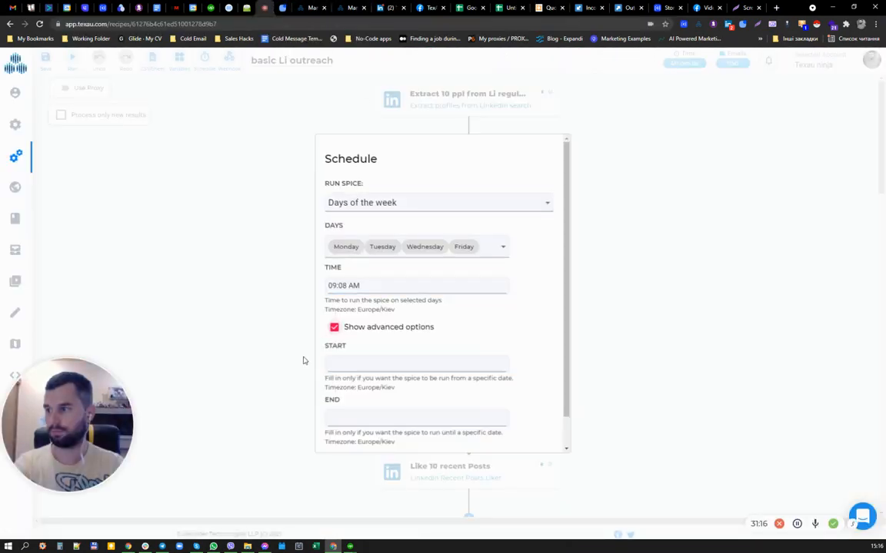
scroll(395, 336, down, 1)
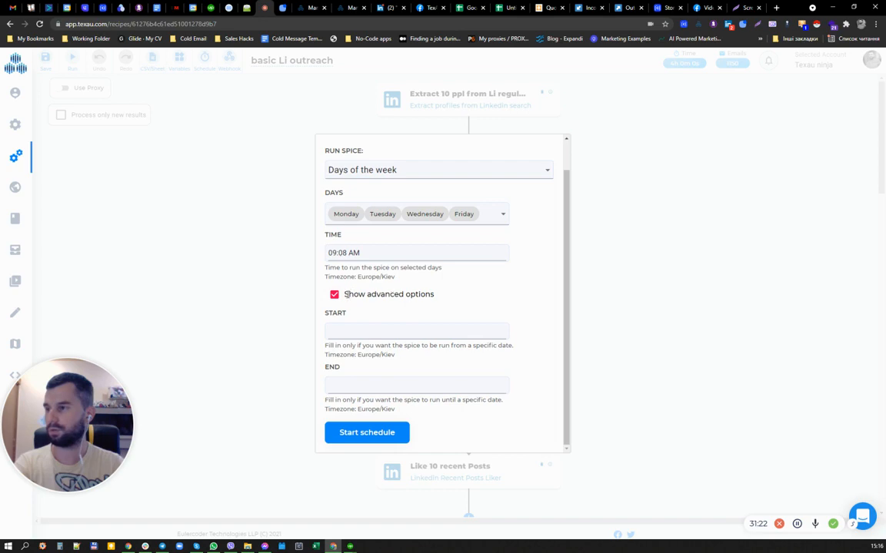
click(375, 332)
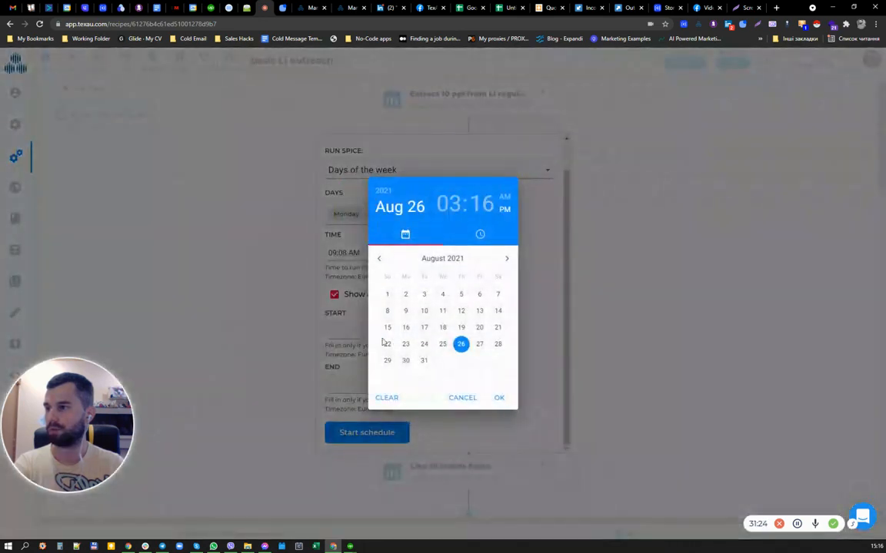
click(459, 402)
click(334, 295)
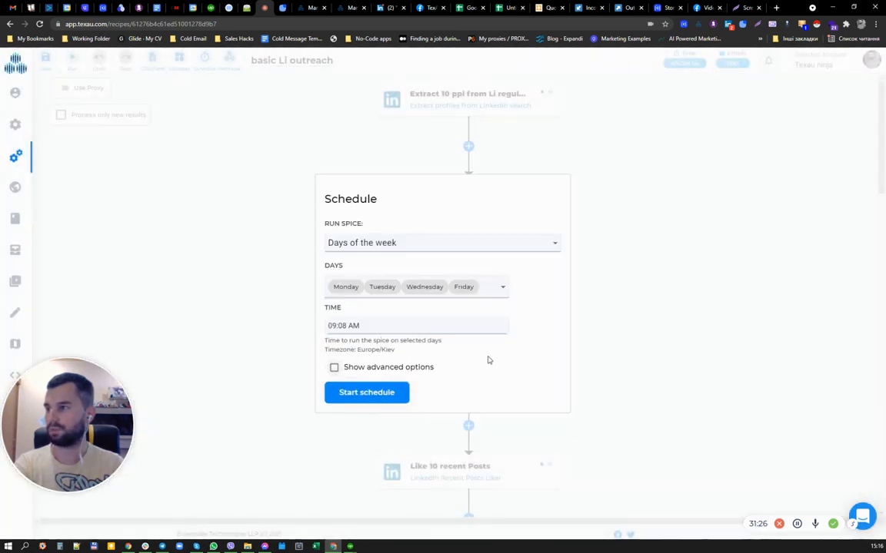
click(600, 319)
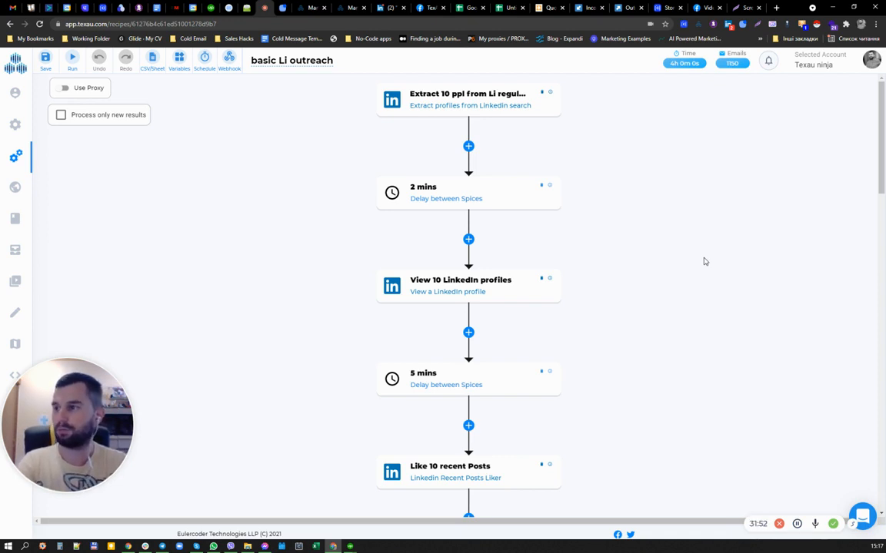
scroll(704, 261, down, 15)
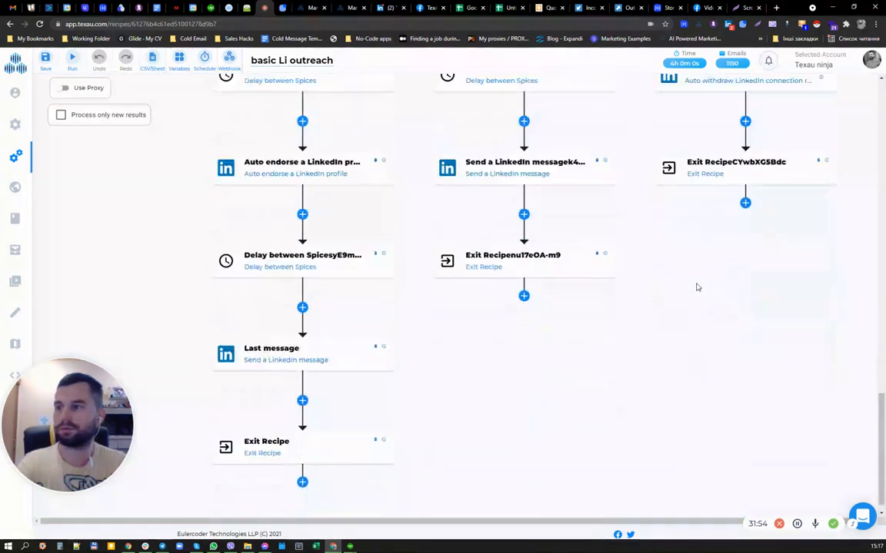
scroll(697, 288, up, 15)
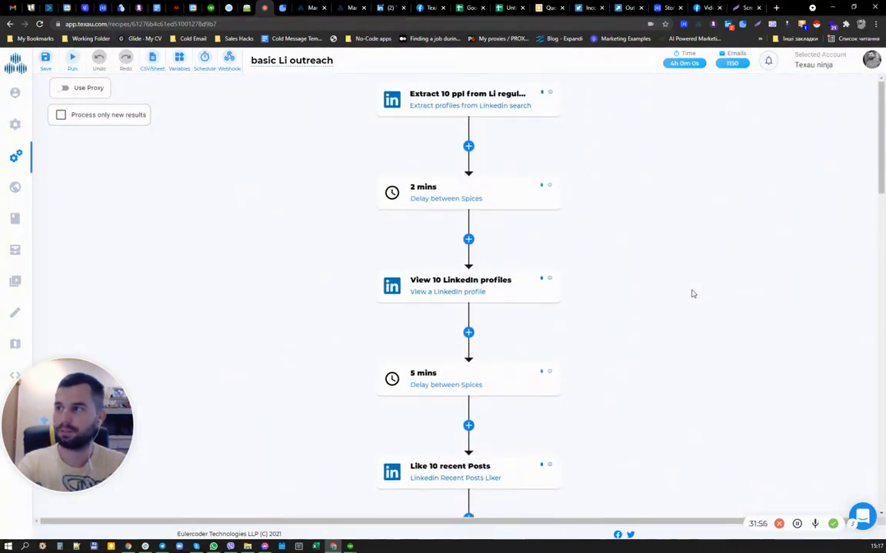